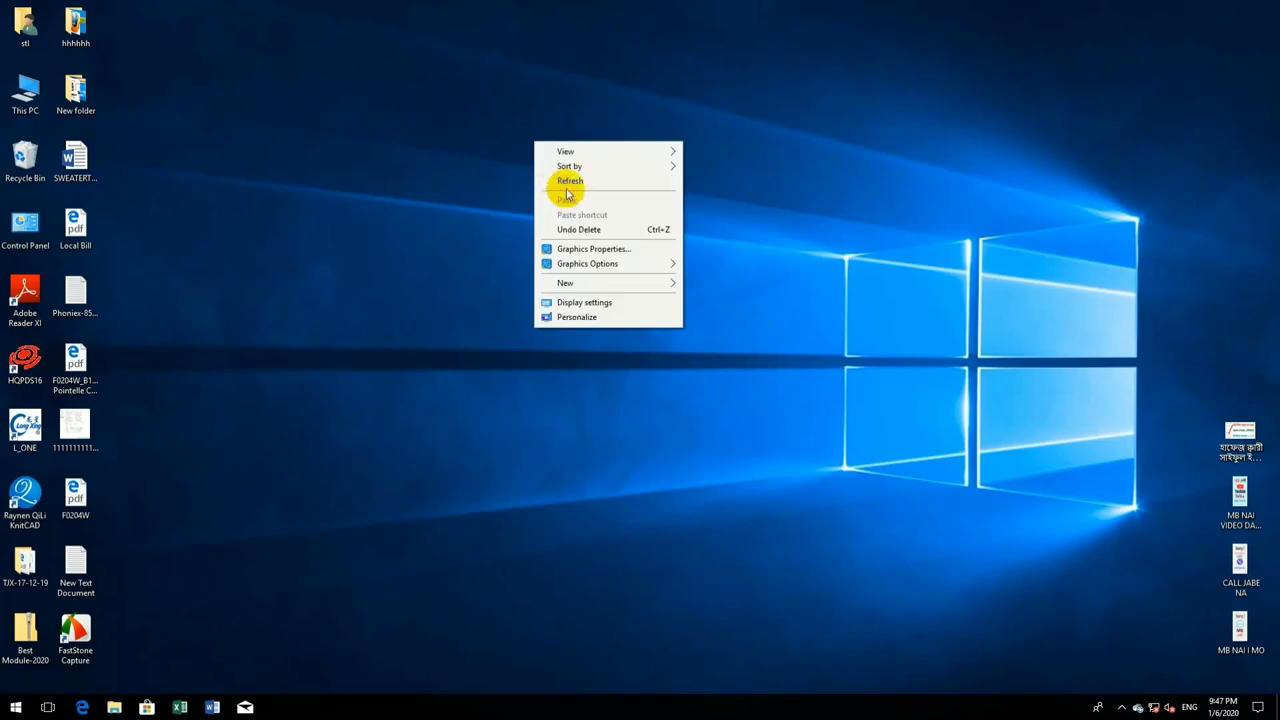
{"action": "left_click", "coordinate": [560, 186]}
{"action": "right_click", "coordinate": [496, 150]}
{"action": "left_click", "coordinate": [528, 187]}
{"action": "right_click", "coordinate": [505, 166]}
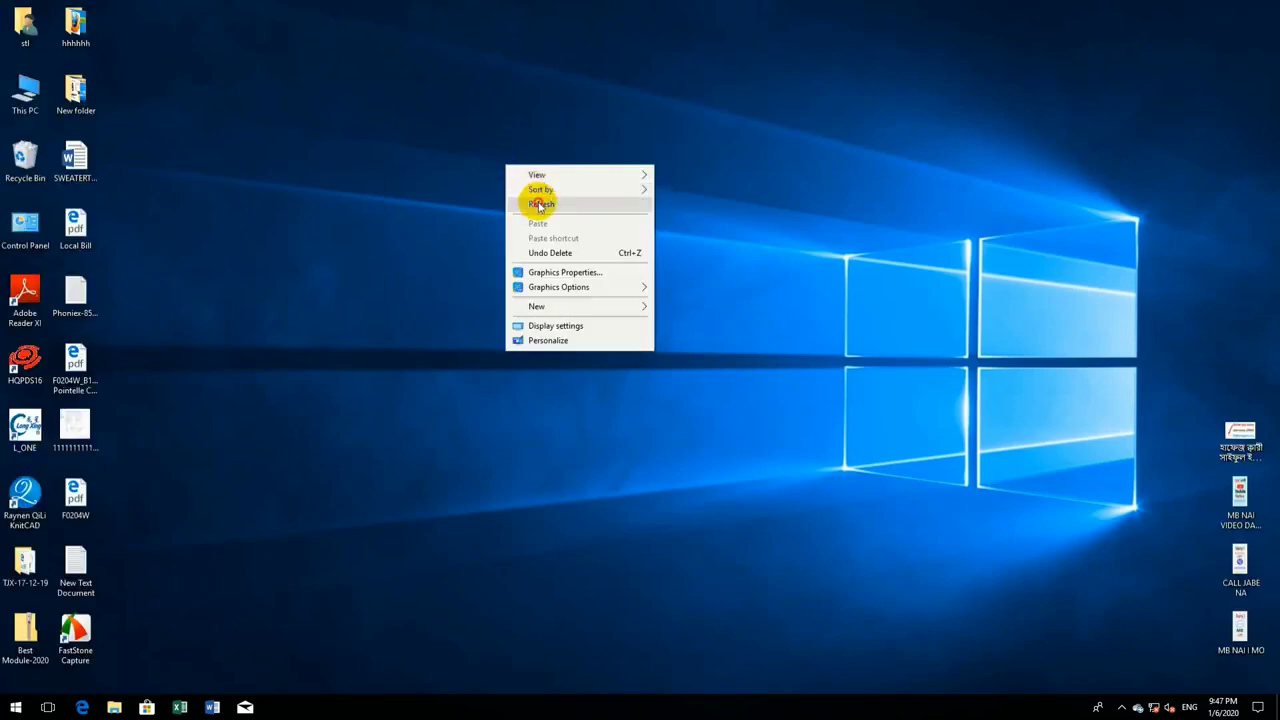
{"action": "left_click", "coordinate": [540, 201]}
{"action": "right_click", "coordinate": [466, 150]}
{"action": "left_click", "coordinate": [494, 186]}
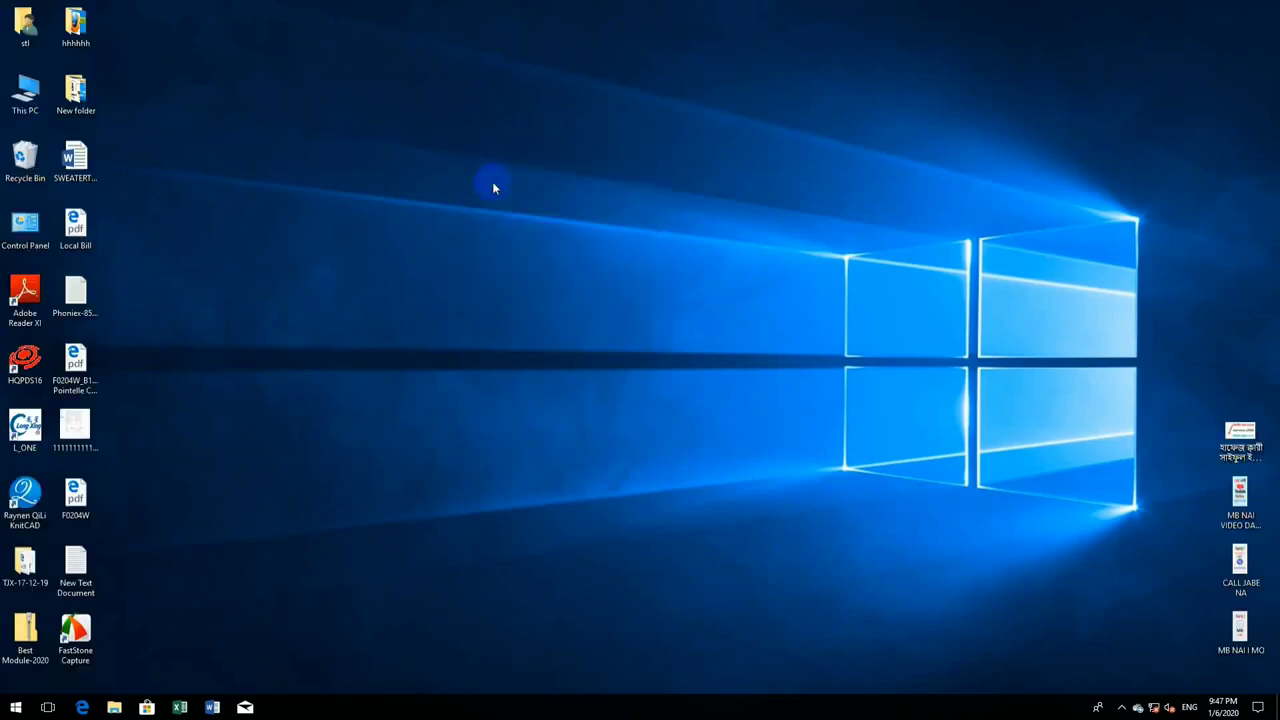
{"action": "right_click", "coordinate": [333, 261]}
{"action": "left_click", "coordinate": [379, 298]}
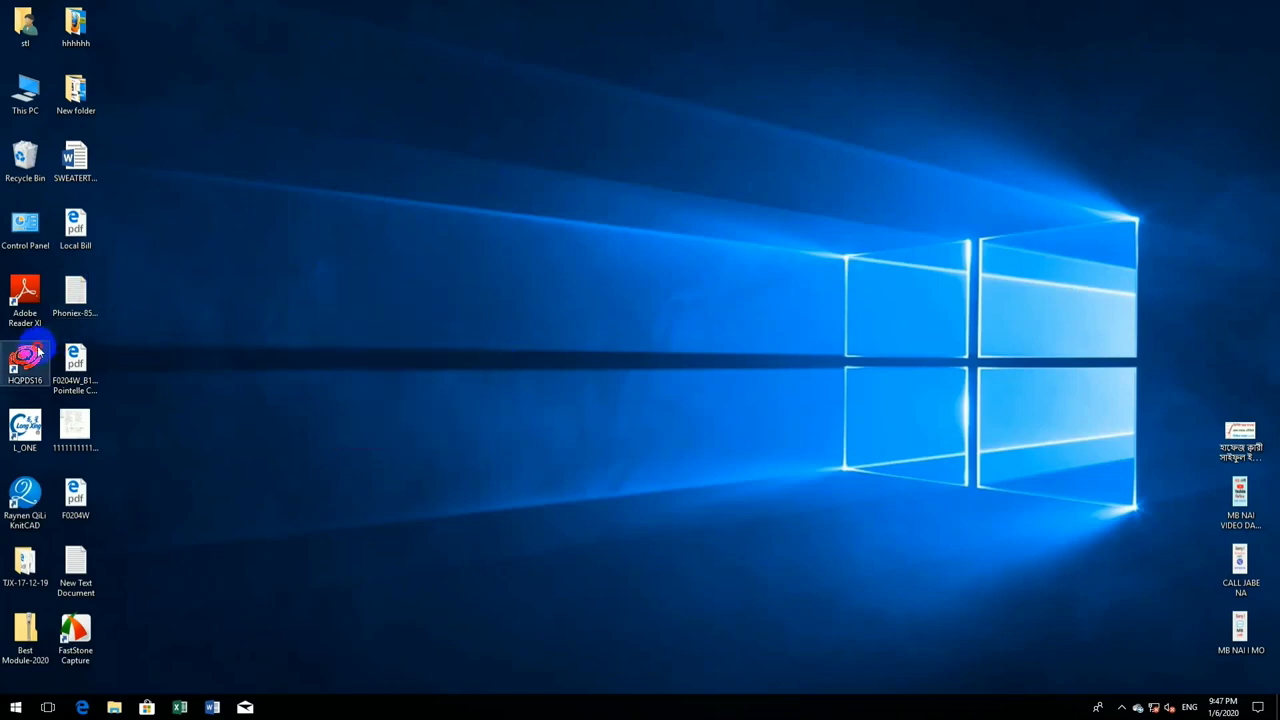
- Launch HQPDS16 and create a new pattern for the H1-2 machine on a 1024 × 2048 canvas
{"action": "left_click", "coordinate": [30, 358]}
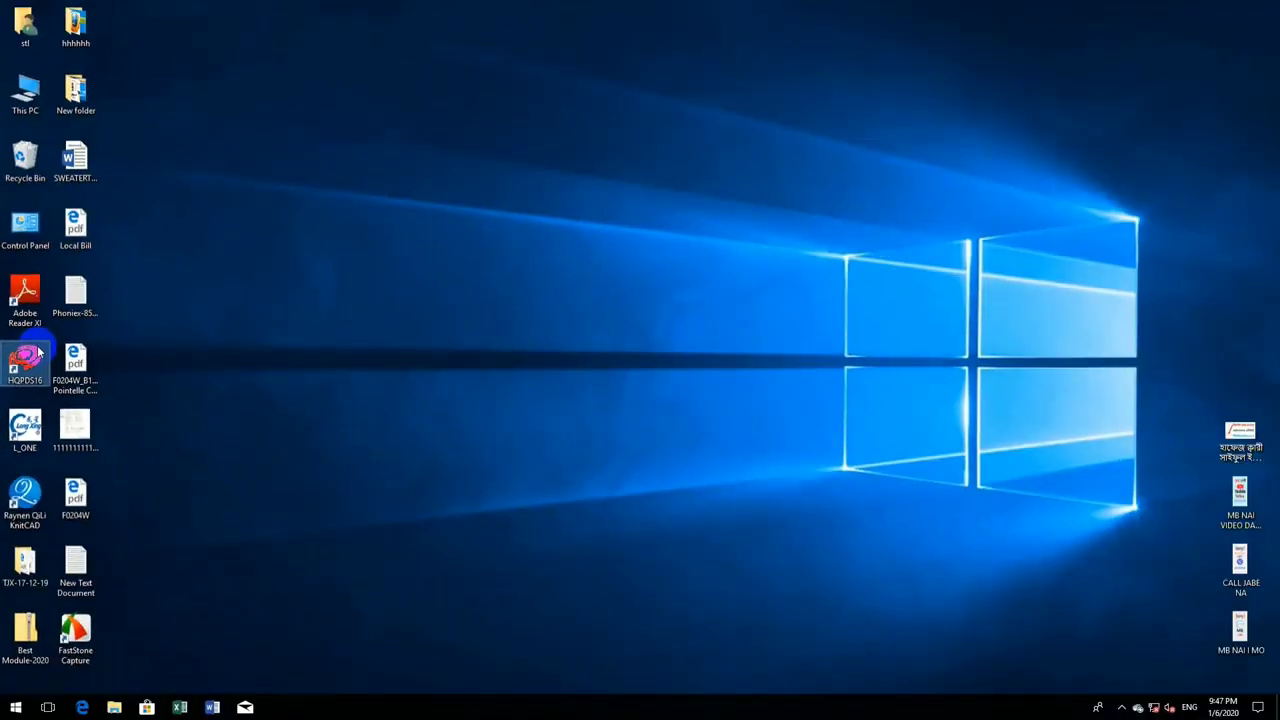
{"action": "double_click", "coordinate": [38, 352]}
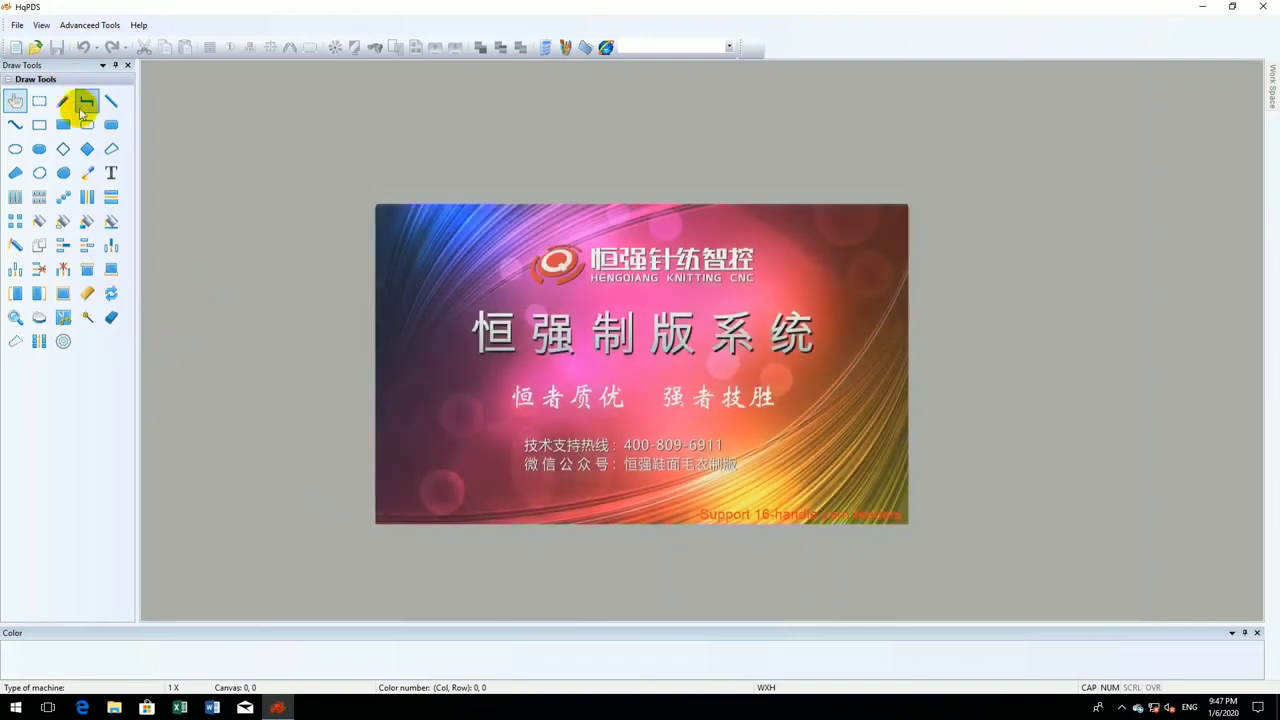
{"action": "left_click", "coordinate": [13, 48]}
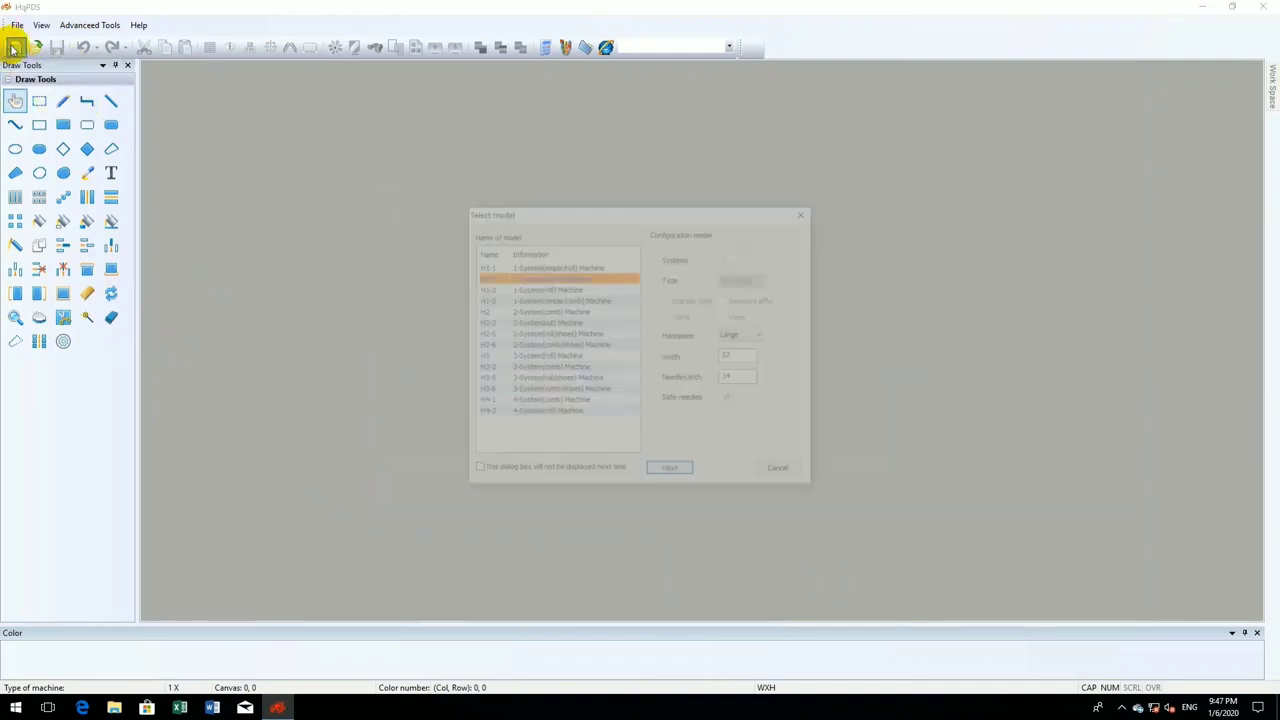
{"action": "left_click", "coordinate": [677, 471]}
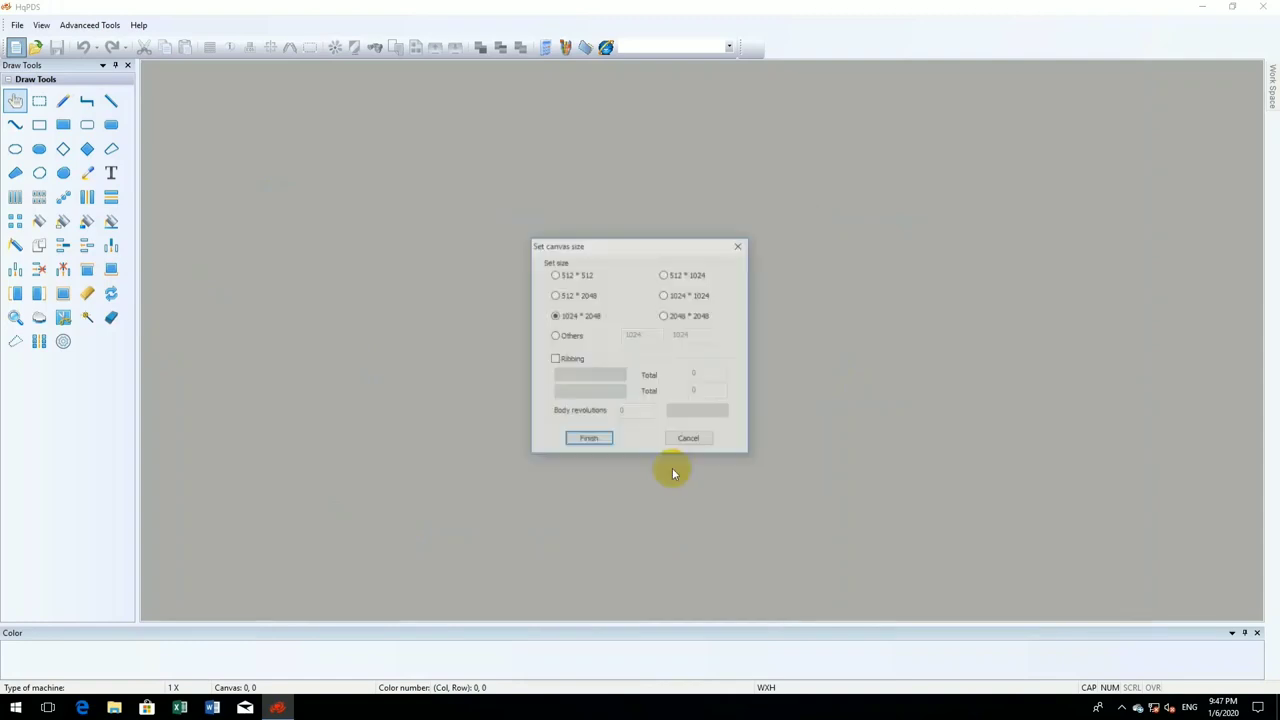
{"action": "left_click", "coordinate": [589, 437]}
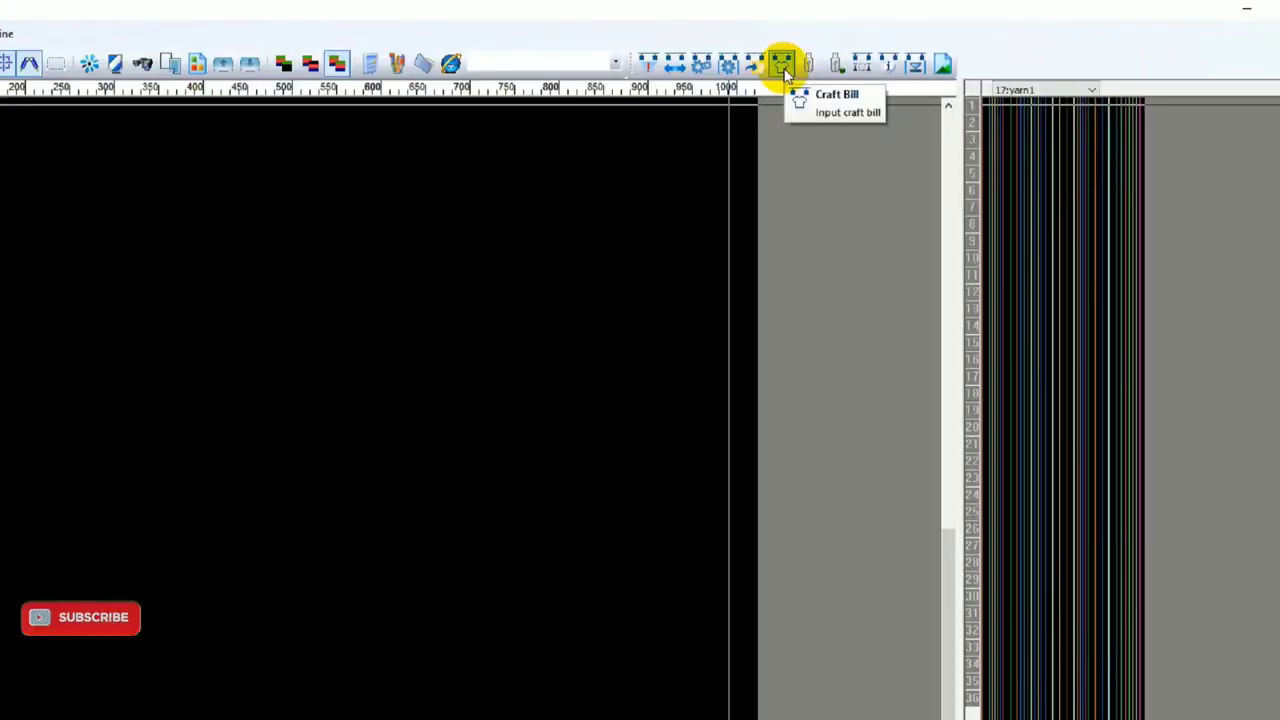
- Generate a knit panel from a Craft Bill with 201 start needles, Ribbing 1x1 and 120 revolutions in the first left body row
{"action": "left_click", "coordinate": [641, 103]}
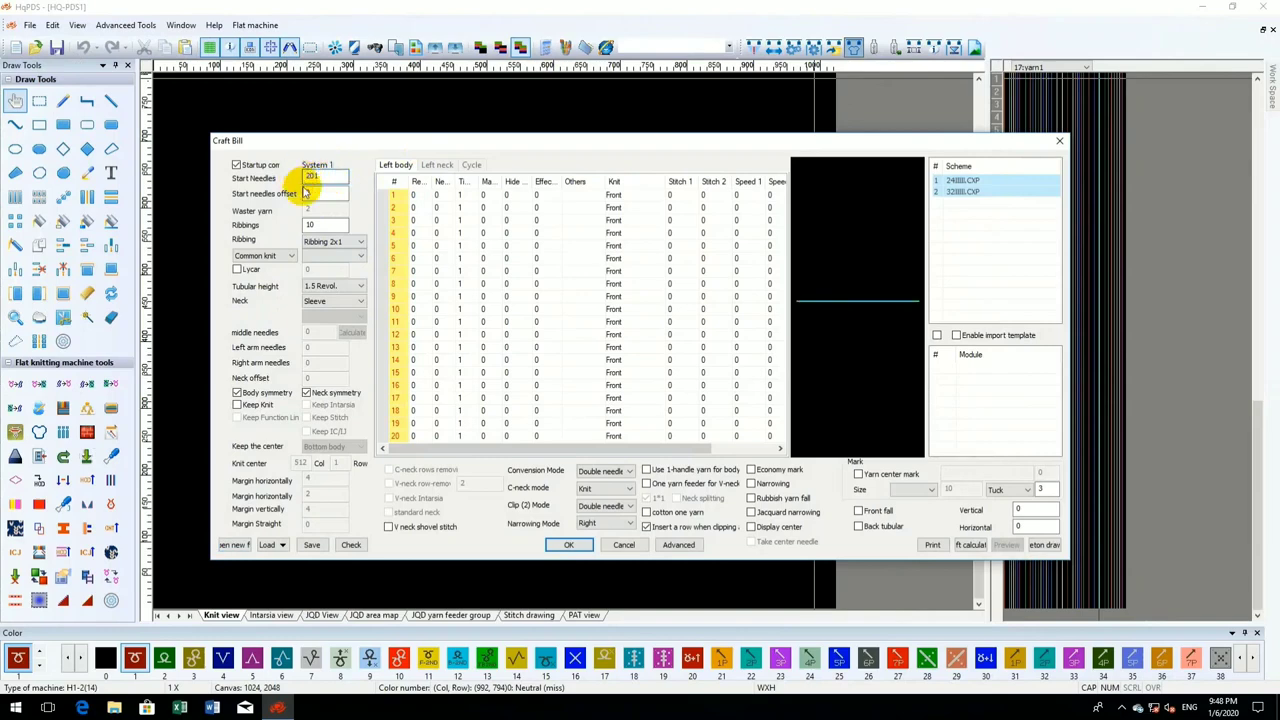
{"action": "left_click", "coordinate": [333, 250]}
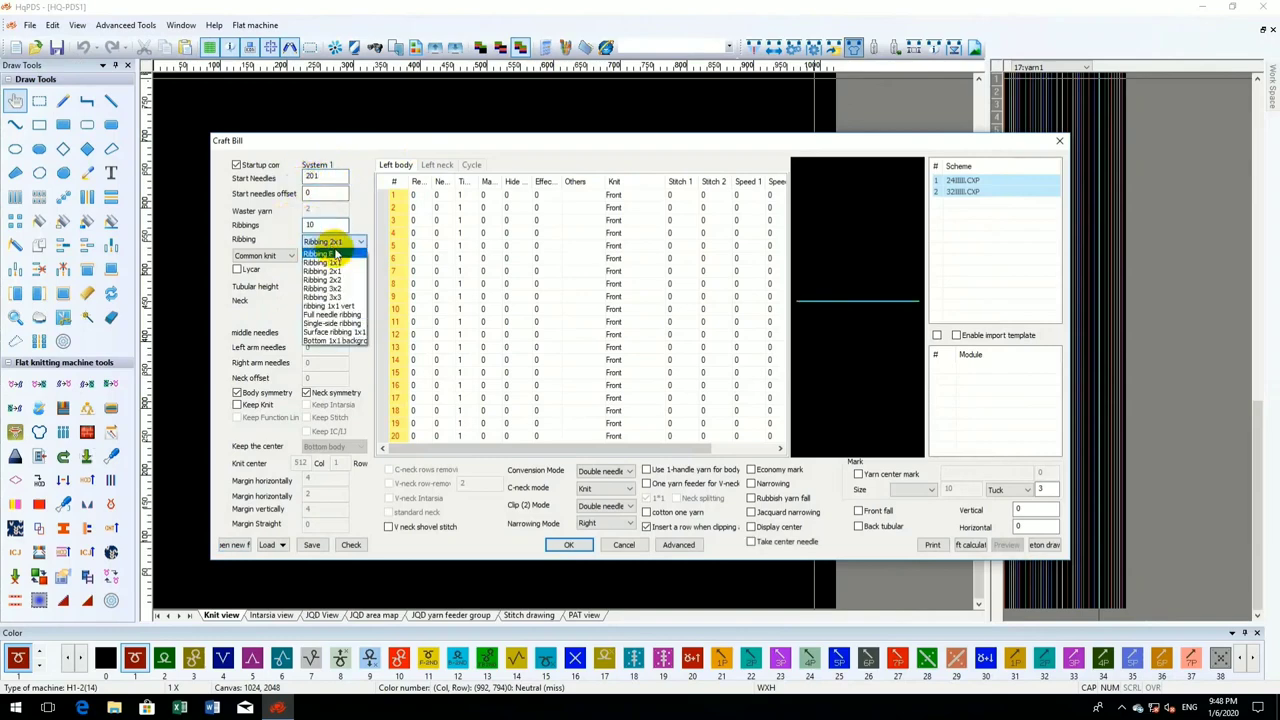
{"action": "left_click", "coordinate": [341, 263]}
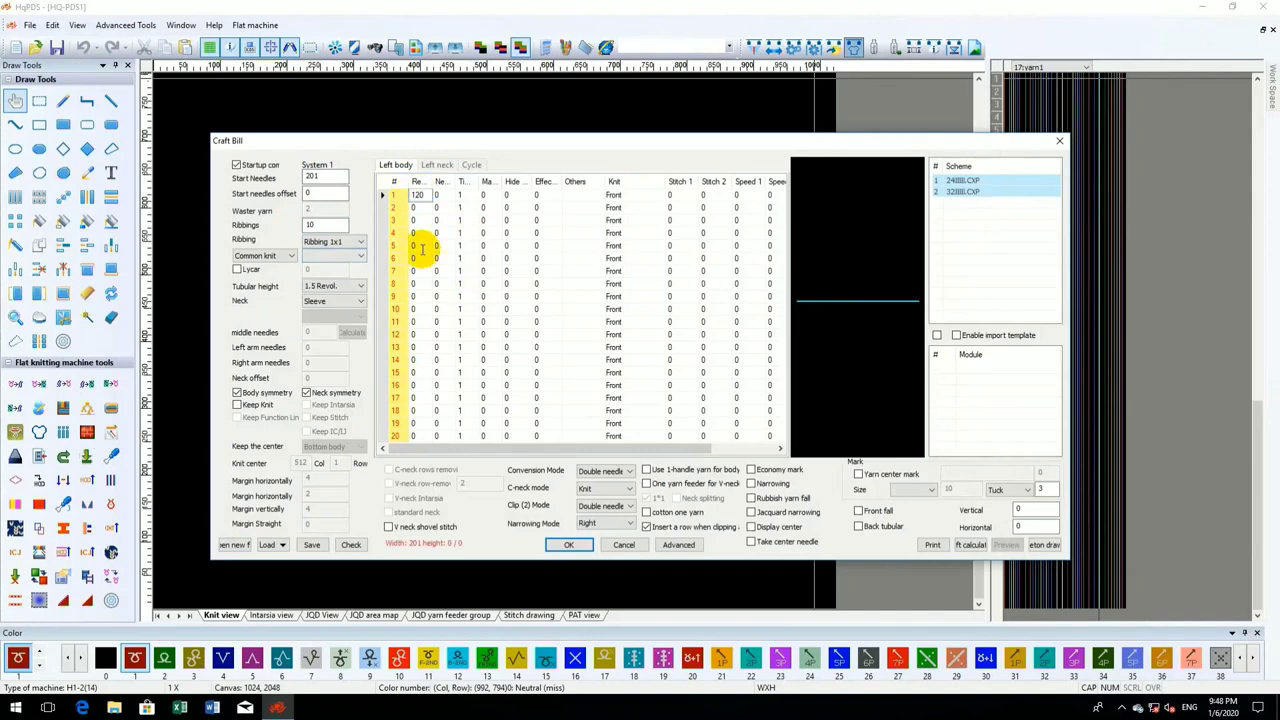
{"action": "left_click", "coordinate": [568, 546]}
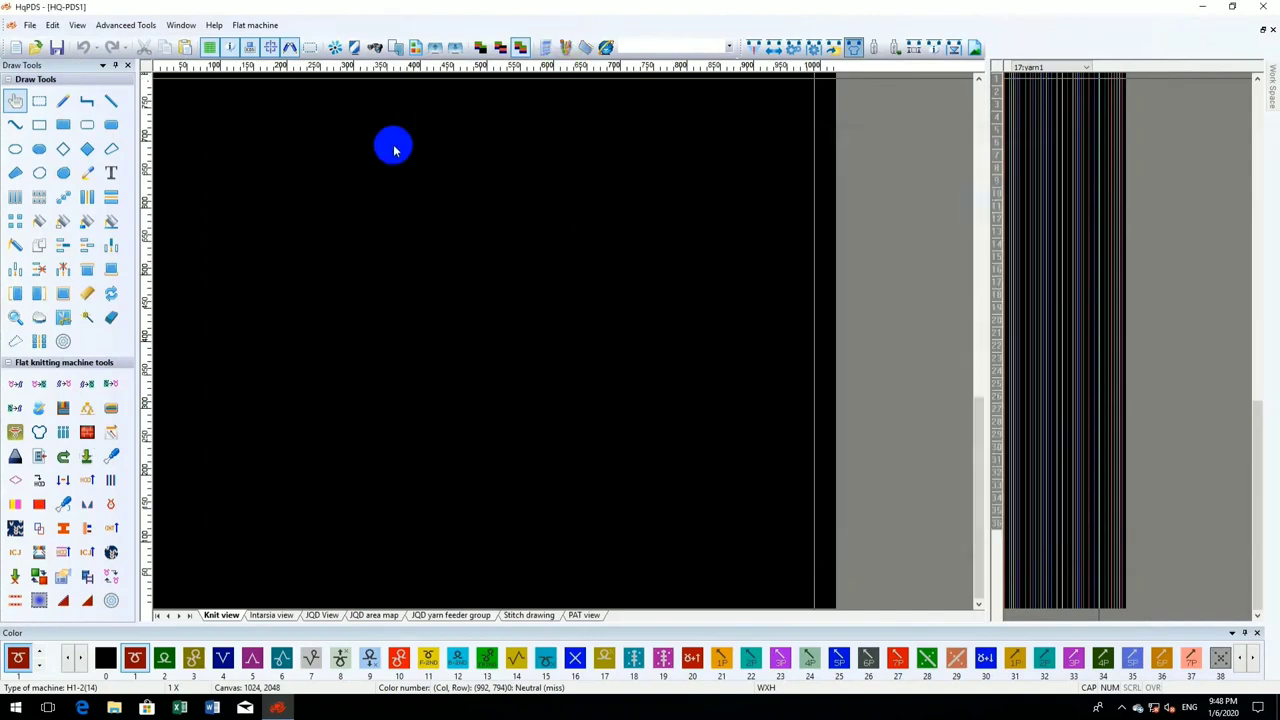
- Delete the blank rows separating the blue, pale green and red sections near the top of the panel
{"action": "scroll", "coordinate": [186, 423], "scroll_direction": "up", "scroll_amount": 5}
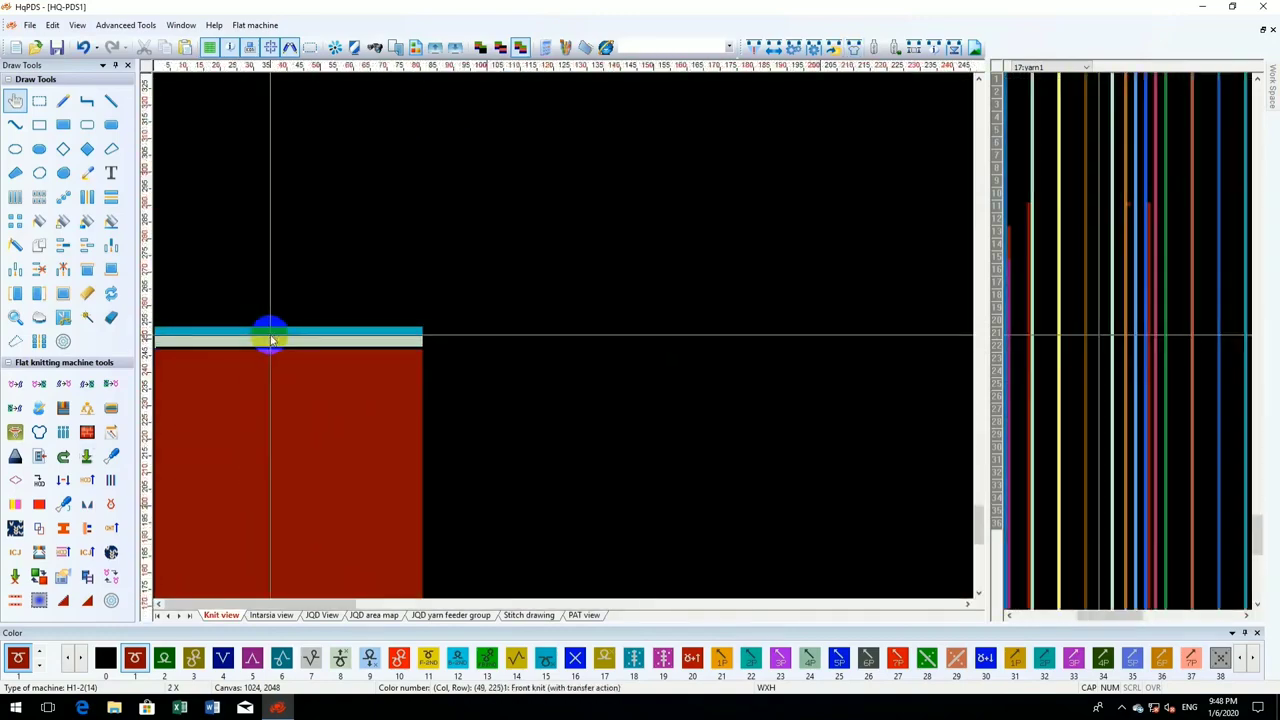
{"action": "scroll", "coordinate": [266, 251], "scroll_direction": "up", "scroll_amount": 4}
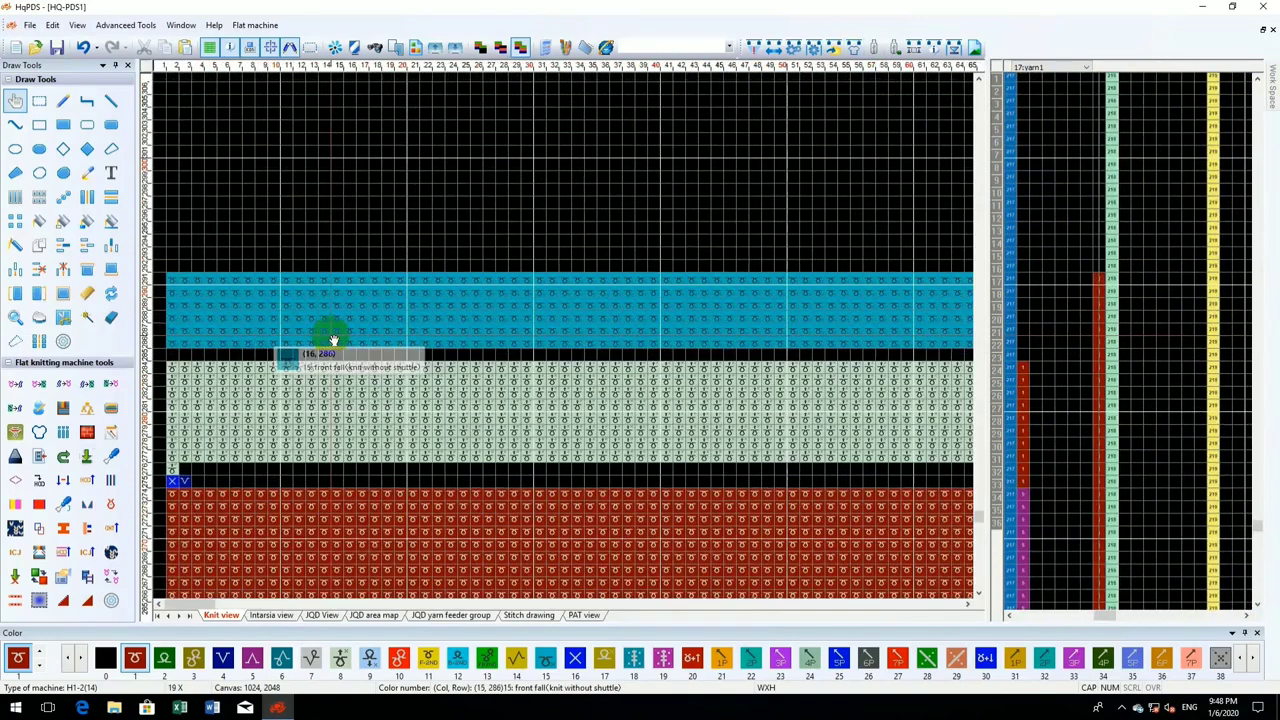
{"action": "key", "text": "d"}
{"action": "left_click", "coordinate": [338, 356]}
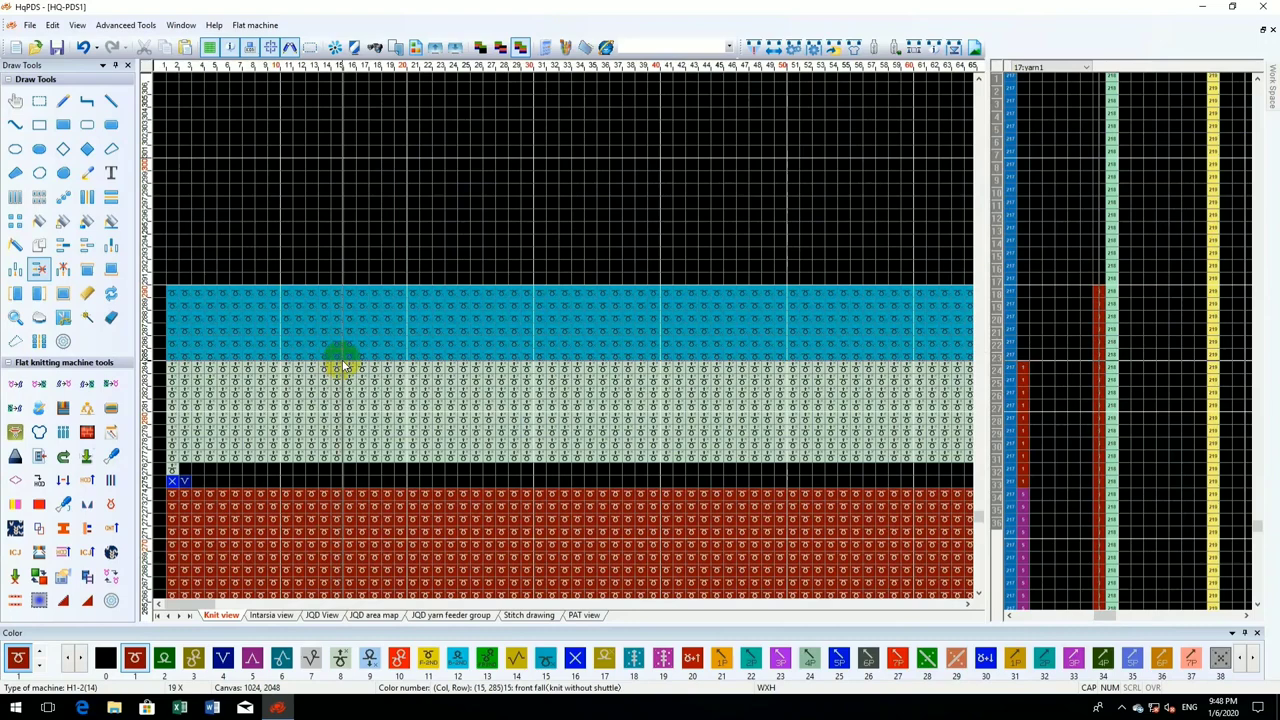
{"action": "left_click", "coordinate": [337, 485]}
- Examine the knit panel from its upper rows down to the ribbing and starting rows
{"action": "scroll", "coordinate": [523, 331], "scroll_direction": "up", "scroll_amount": 2}
{"action": "scroll", "coordinate": [429, 323], "scroll_direction": "down", "scroll_amount": 5}
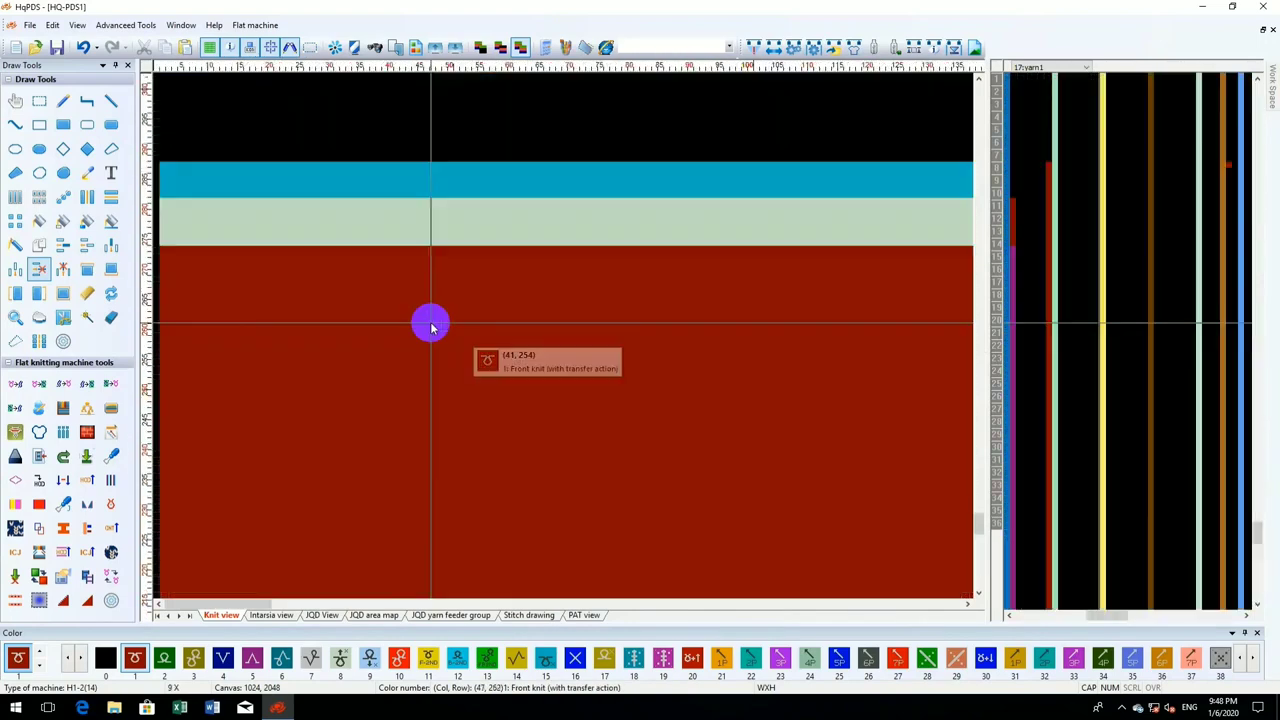
{"action": "scroll", "coordinate": [369, 340], "scroll_direction": "down", "scroll_amount": 4}
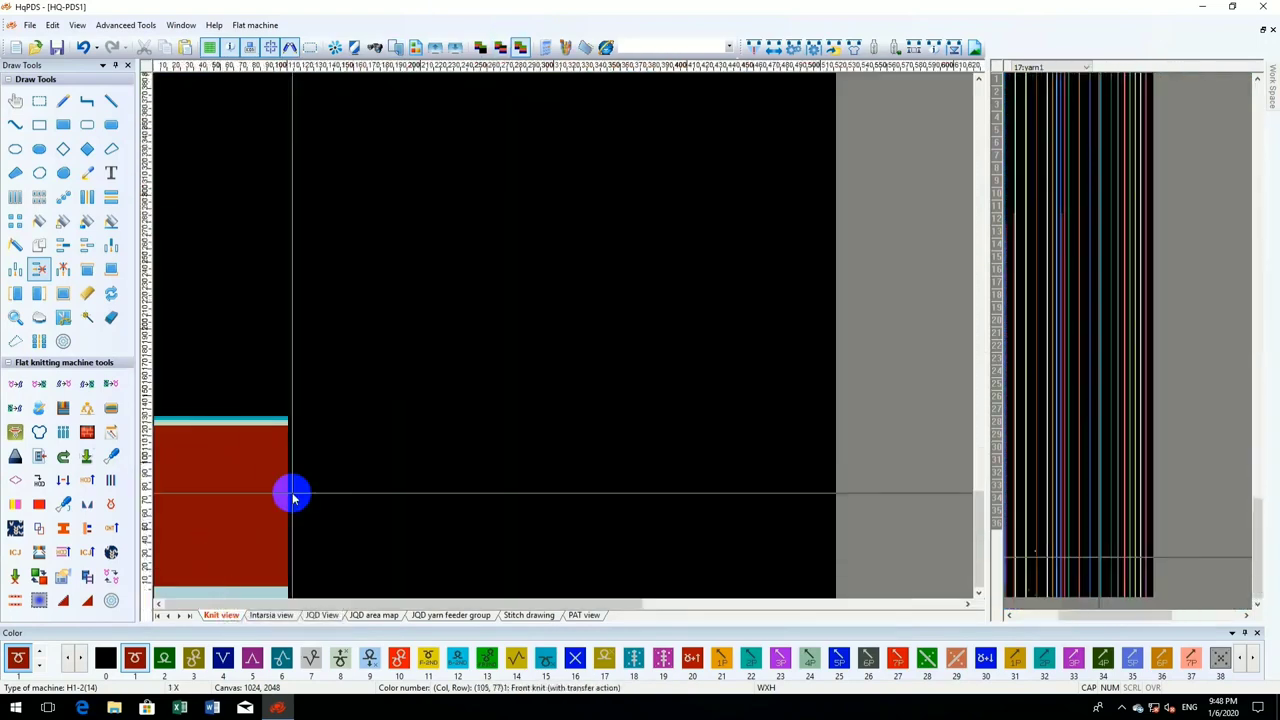
{"action": "scroll", "coordinate": [471, 528], "scroll_direction": "up", "scroll_amount": 2}
{"action": "scroll", "coordinate": [471, 528], "scroll_direction": "up", "scroll_amount": 3}
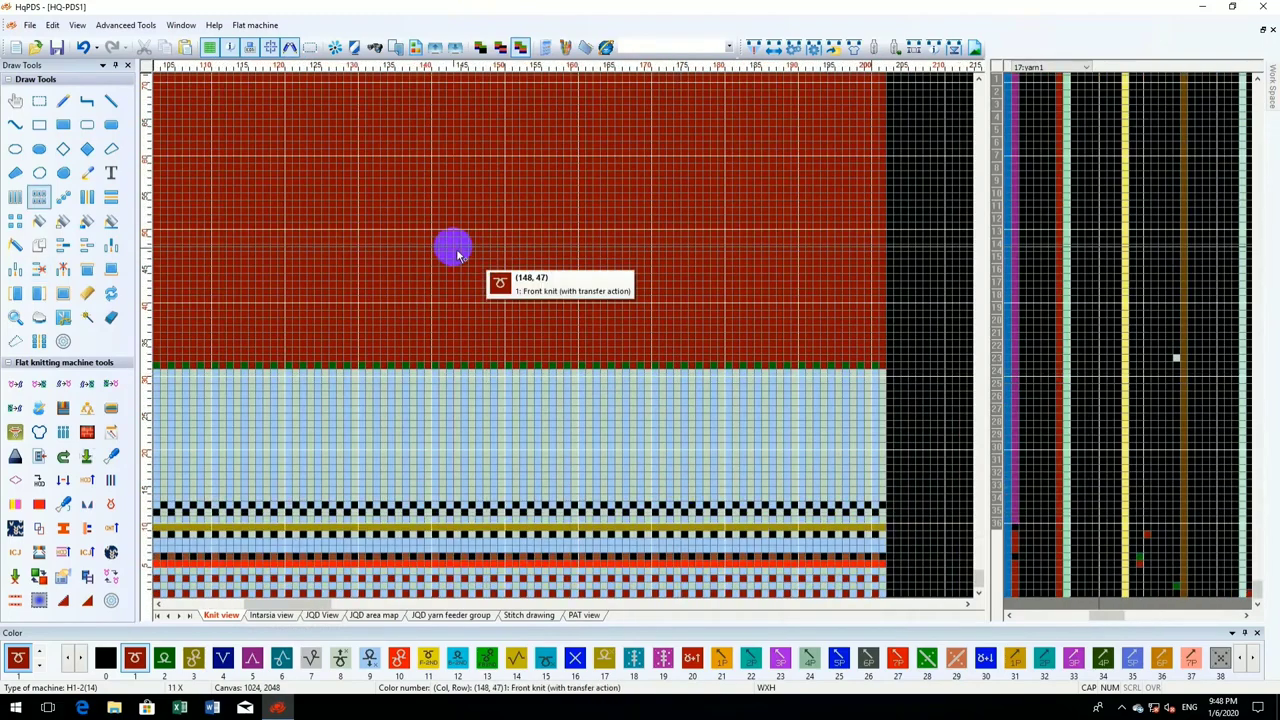
{"action": "scroll", "coordinate": [567, 343], "scroll_direction": "down", "scroll_amount": 1}
{"action": "scroll", "coordinate": [471, 408], "scroll_direction": "down", "scroll_amount": 3}
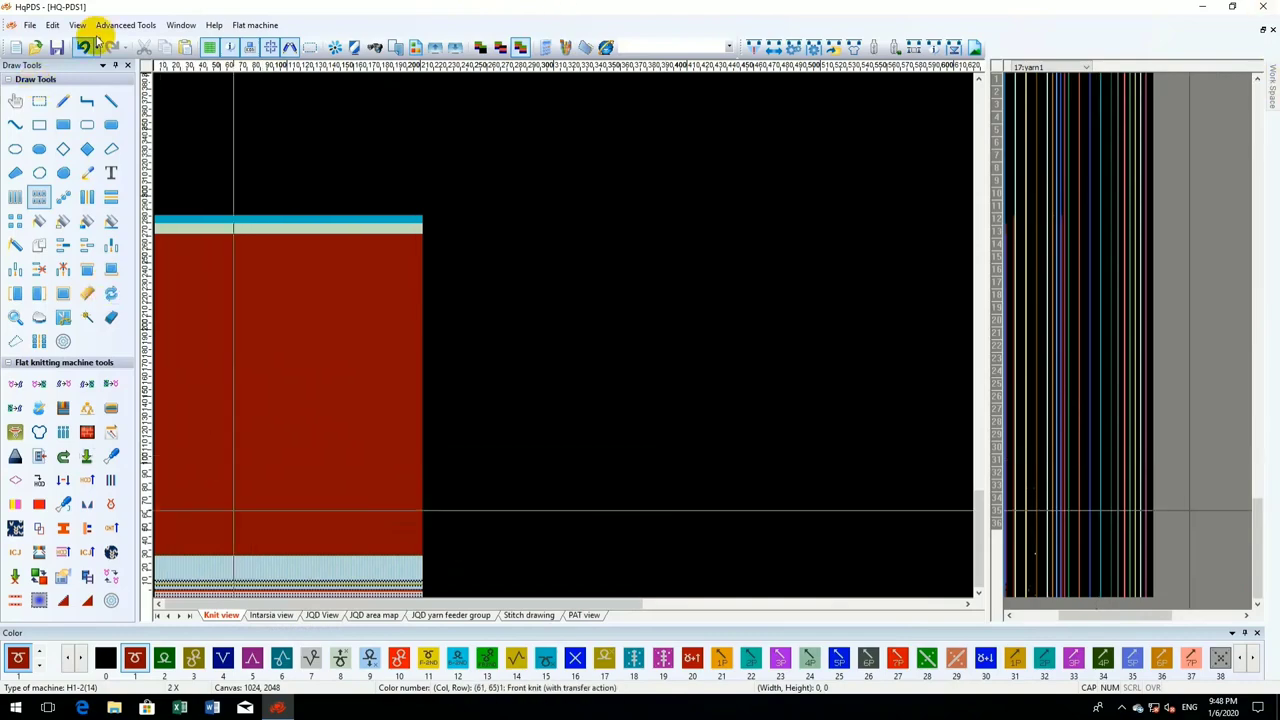
- Pencil three cells of colour 120 followed by three cells of colour 121 on row 292, columns 85 to 90, above the panel
{"action": "scroll", "coordinate": [303, 256], "scroll_direction": "up", "scroll_amount": 4}
{"action": "scroll", "coordinate": [536, 343], "scroll_direction": "up", "scroll_amount": 5}
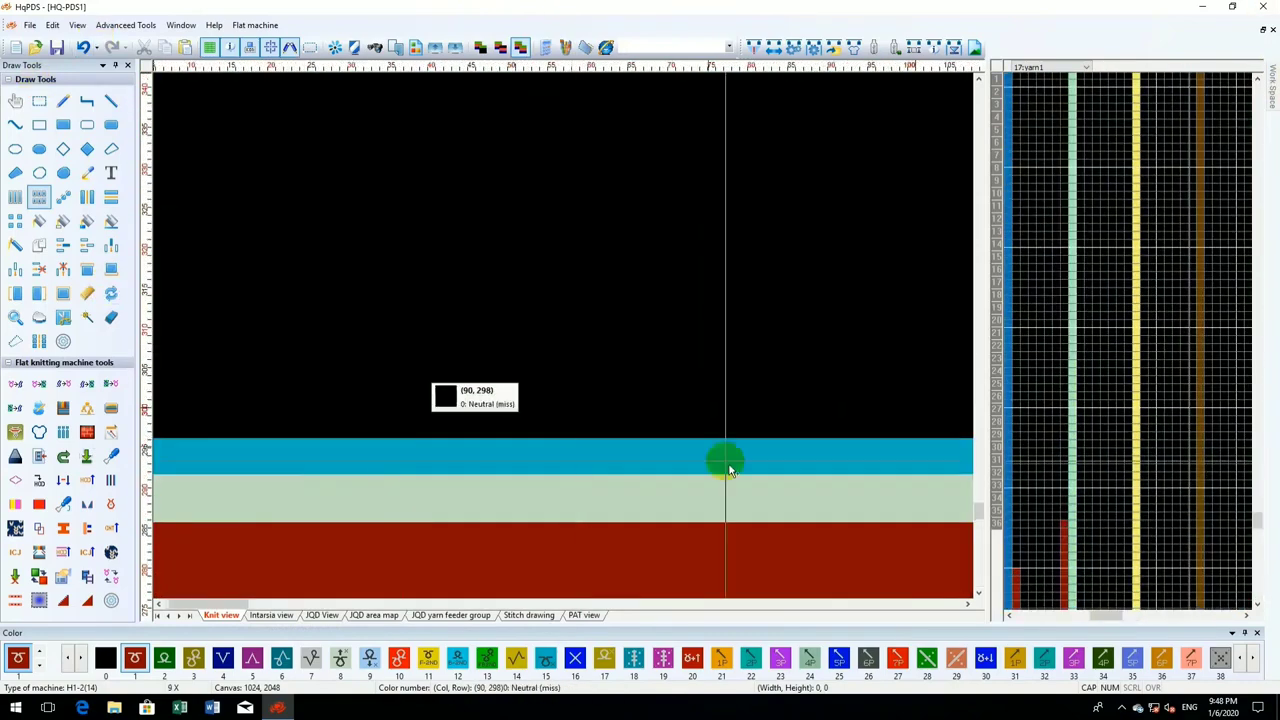
{"action": "scroll", "coordinate": [563, 337], "scroll_direction": "up", "scroll_amount": 3}
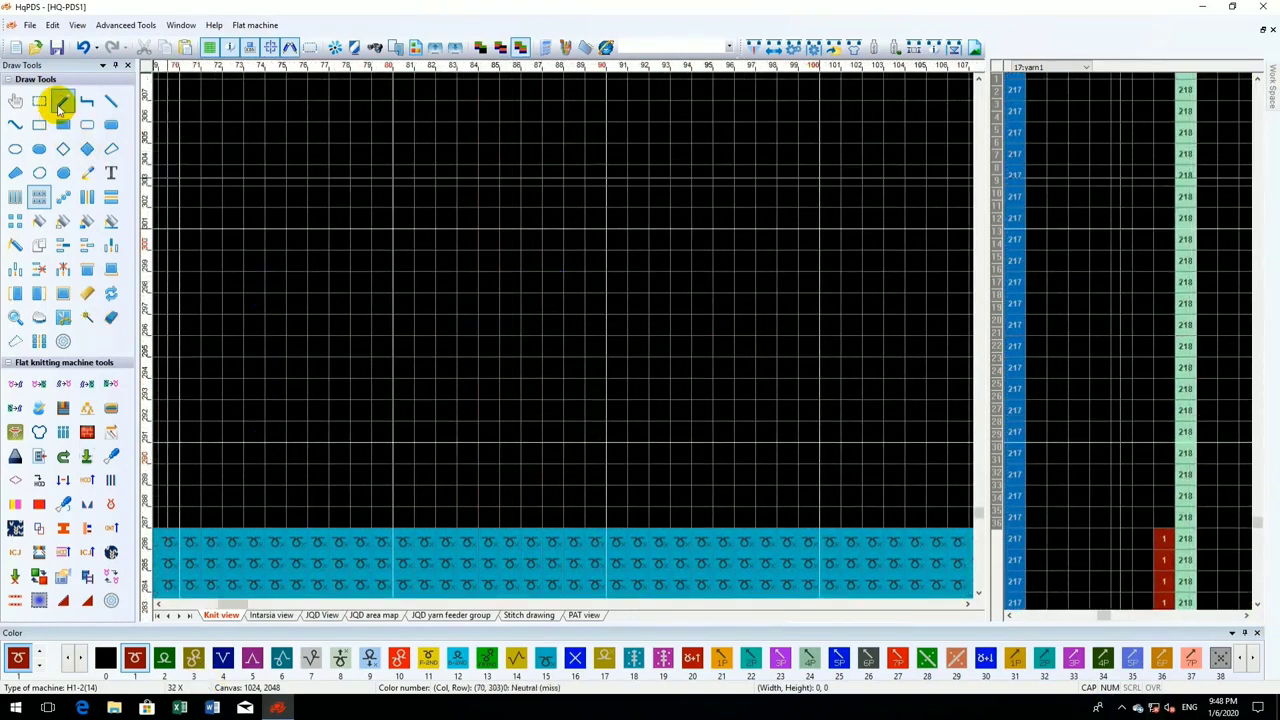
{"action": "left_click", "coordinate": [62, 103]}
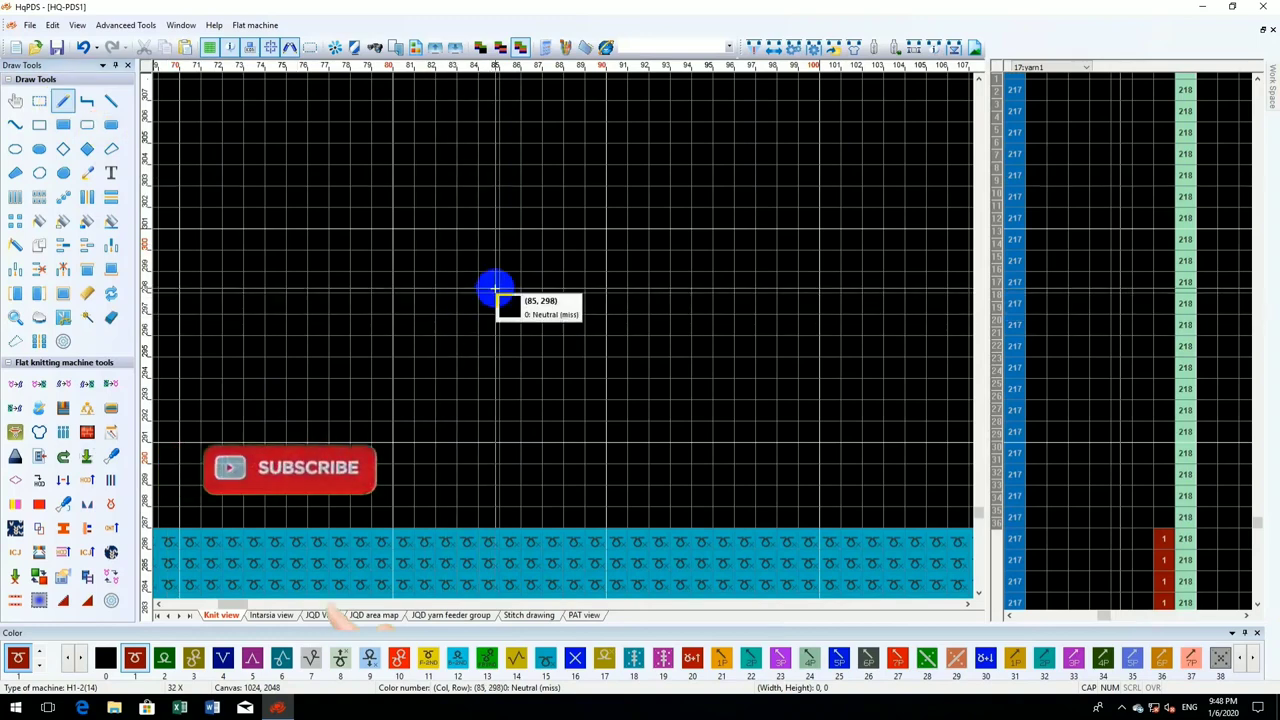
{"action": "key", "text": "1"}
{"action": "key", "text": "2"}
{"action": "key", "text": "0"}
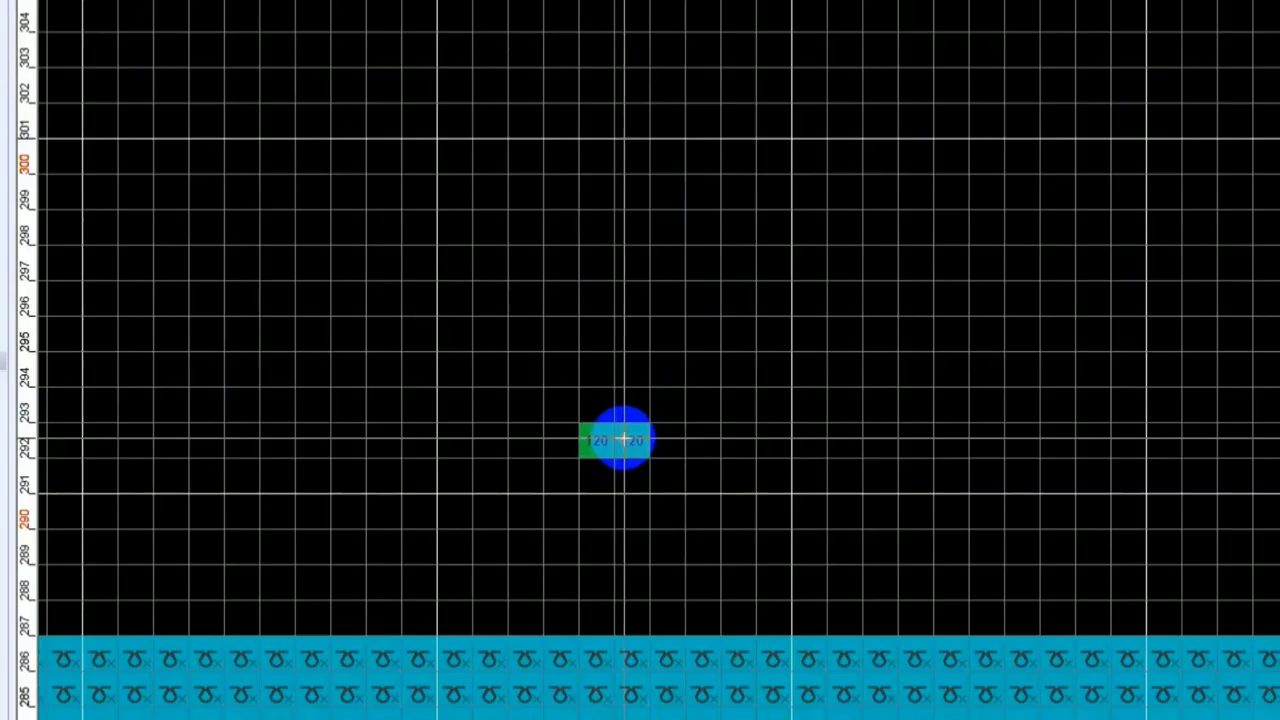
{"action": "left_click_drag", "start_coordinate": [623, 438], "coordinate": [767, 444]}
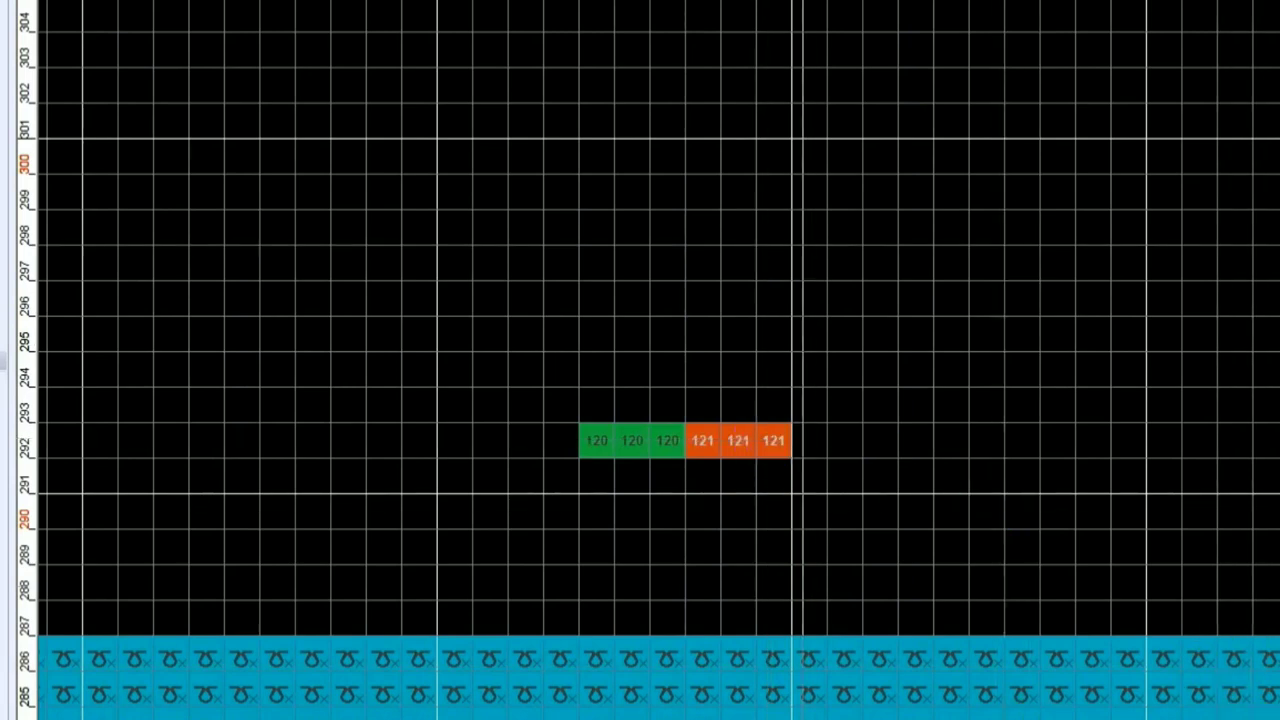
- Extend row 292 with two cells of colour 128 and one cell of colour 124, ending at column 93
{"action": "left_click", "coordinate": [811, 438]}
{"action": "left_click_drag", "start_coordinate": [838, 440], "coordinate": [859, 391]}
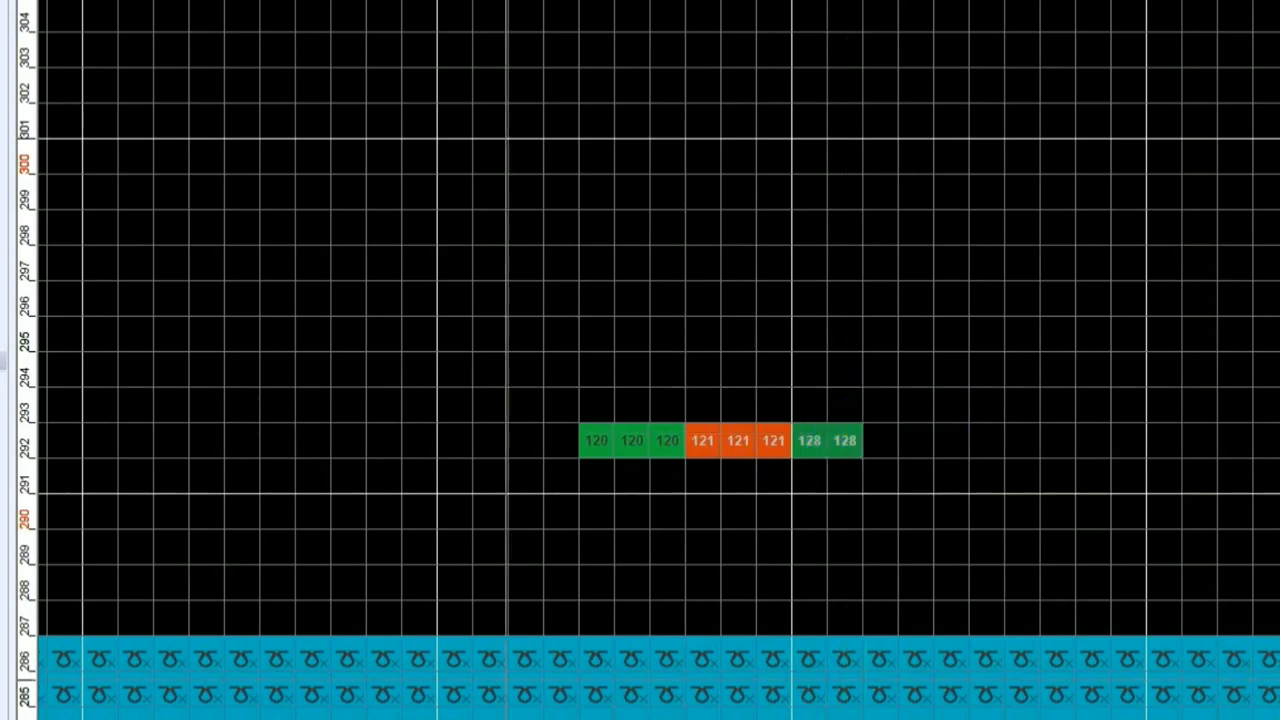
{"action": "mouse_move", "coordinate": [943, 423]}
{"action": "left_mouse_down"}
{"action": "mouse_move", "coordinate": [891, 437]}
{"action": "mouse_move", "coordinate": [986, 509]}
{"action": "left_mouse_up"}
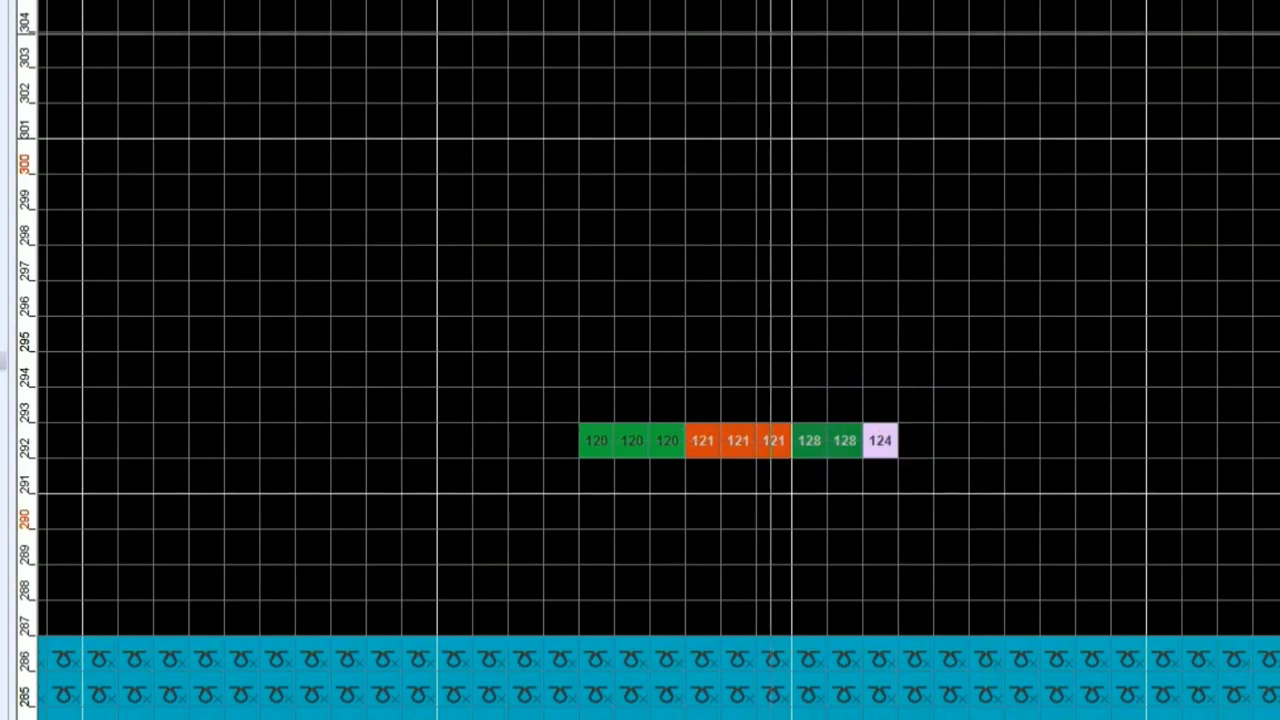
- Fill columns 85 to 93 of row 295 with three cells each of colours 1, 16 and 2, in that order
{"action": "left_click_drag", "start_coordinate": [59, 693], "coordinate": [59, 693]}
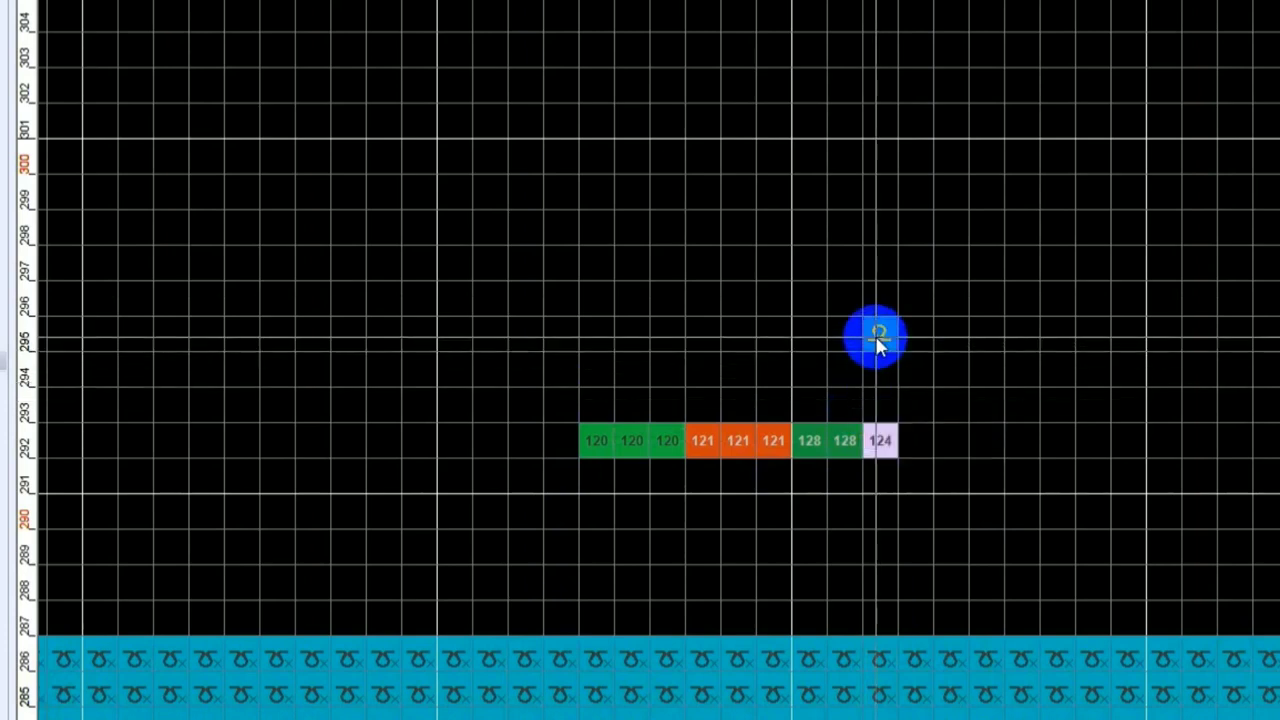
{"action": "mouse_move", "coordinate": [877, 340]}
{"action": "left_mouse_down"}
{"action": "mouse_move", "coordinate": [817, 326]}
{"action": "mouse_move", "coordinate": [791, 338]}
{"action": "mouse_move", "coordinate": [833, 355]}
{"action": "mouse_move", "coordinate": [831, 416]}
{"action": "left_mouse_up"}
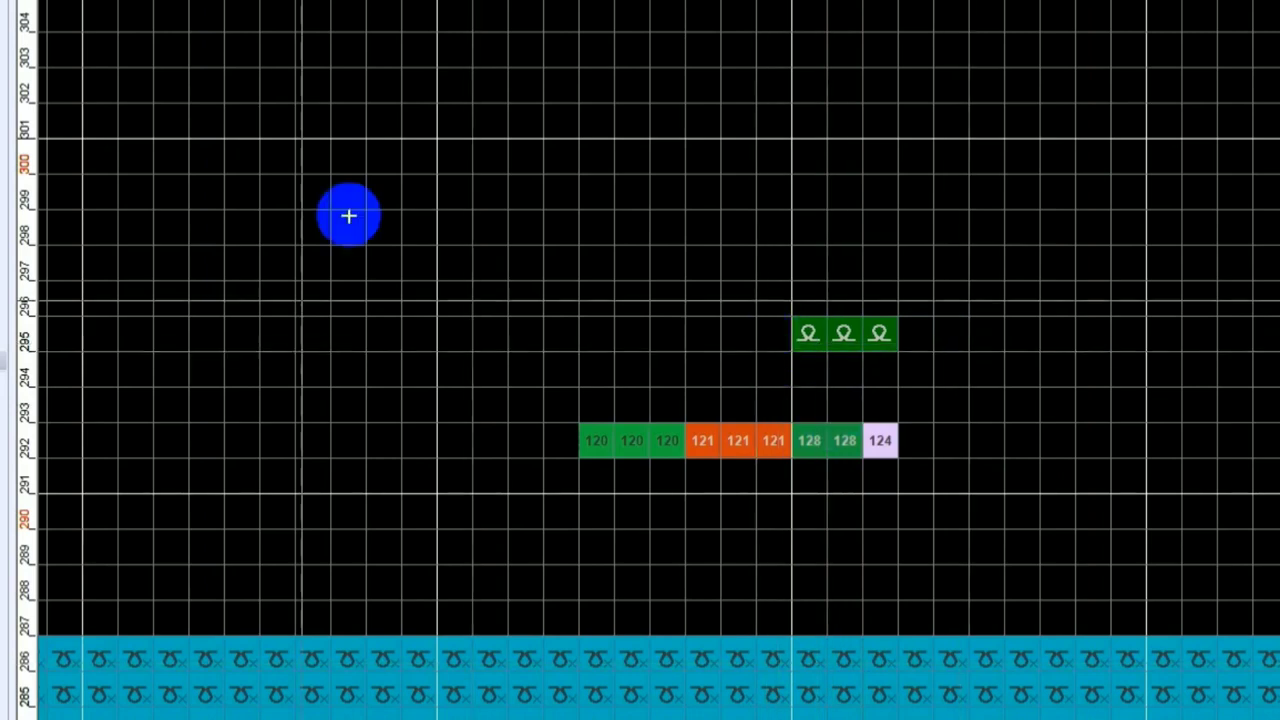
{"action": "left_click_drag", "start_coordinate": [766, 330], "coordinate": [708, 331]}
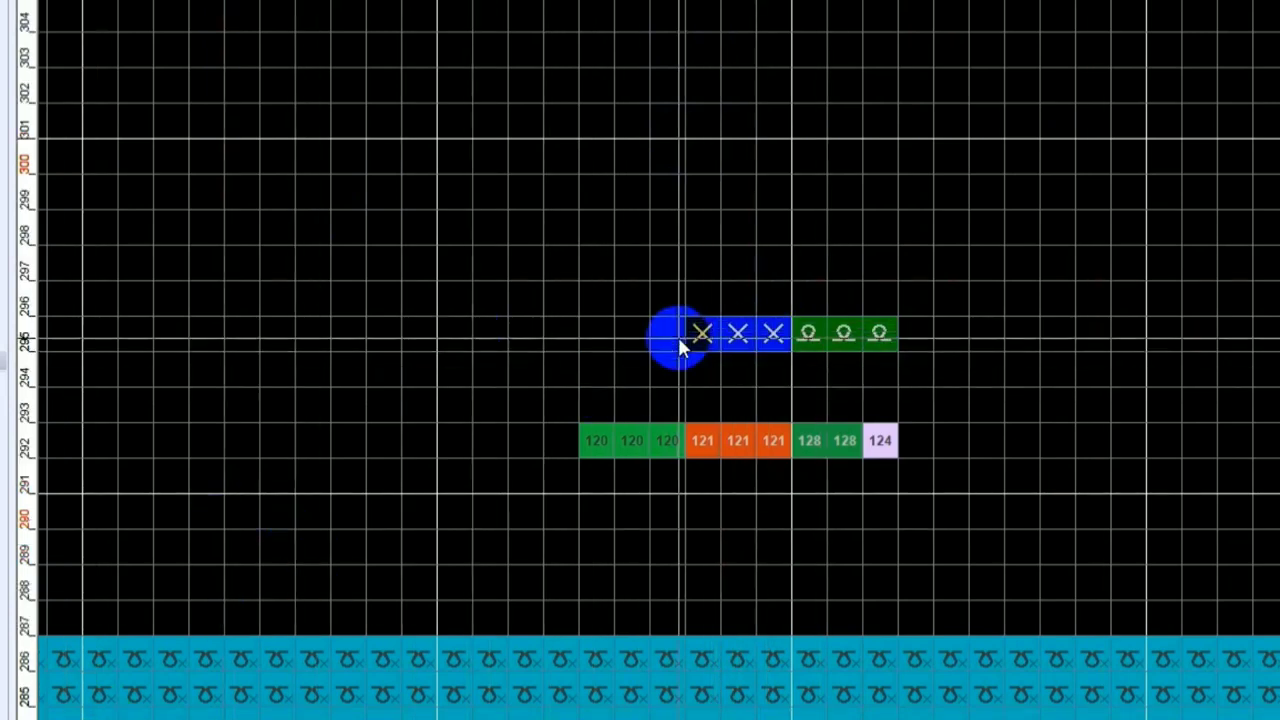
{"action": "left_click_drag", "start_coordinate": [677, 334], "coordinate": [606, 340]}
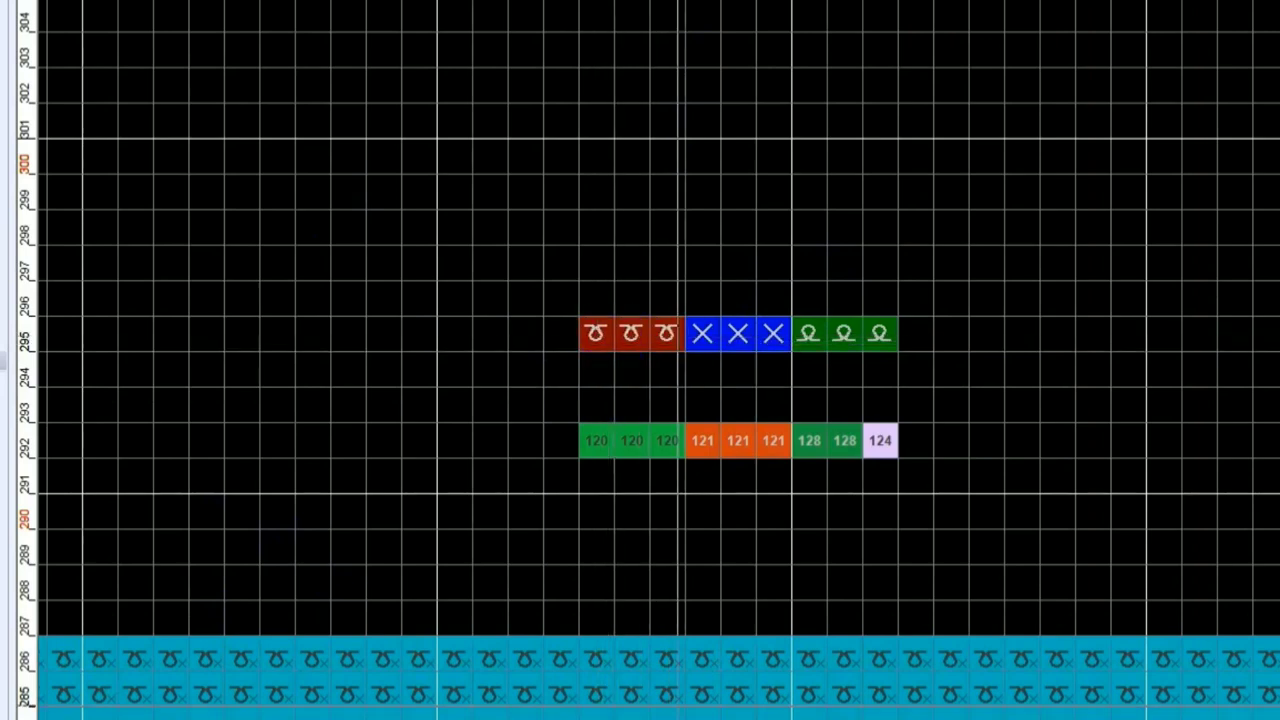
- Fill columns 85 to 93 of row 296 with three cells each of colours 16, 1 and 2, in that order
{"action": "left_click_drag", "start_coordinate": [609, 292], "coordinate": [770, 297]}
{"action": "left_click", "coordinate": [221, 699]}
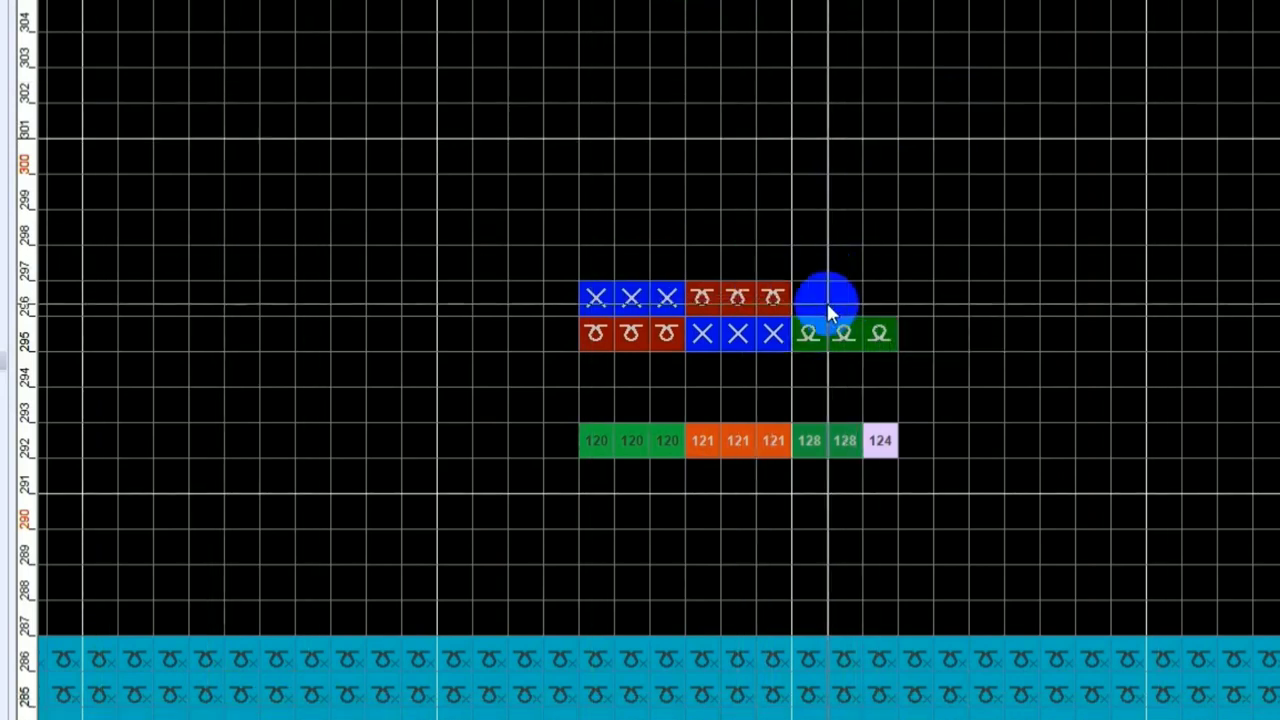
{"action": "left_click_drag", "start_coordinate": [826, 306], "coordinate": [864, 300]}
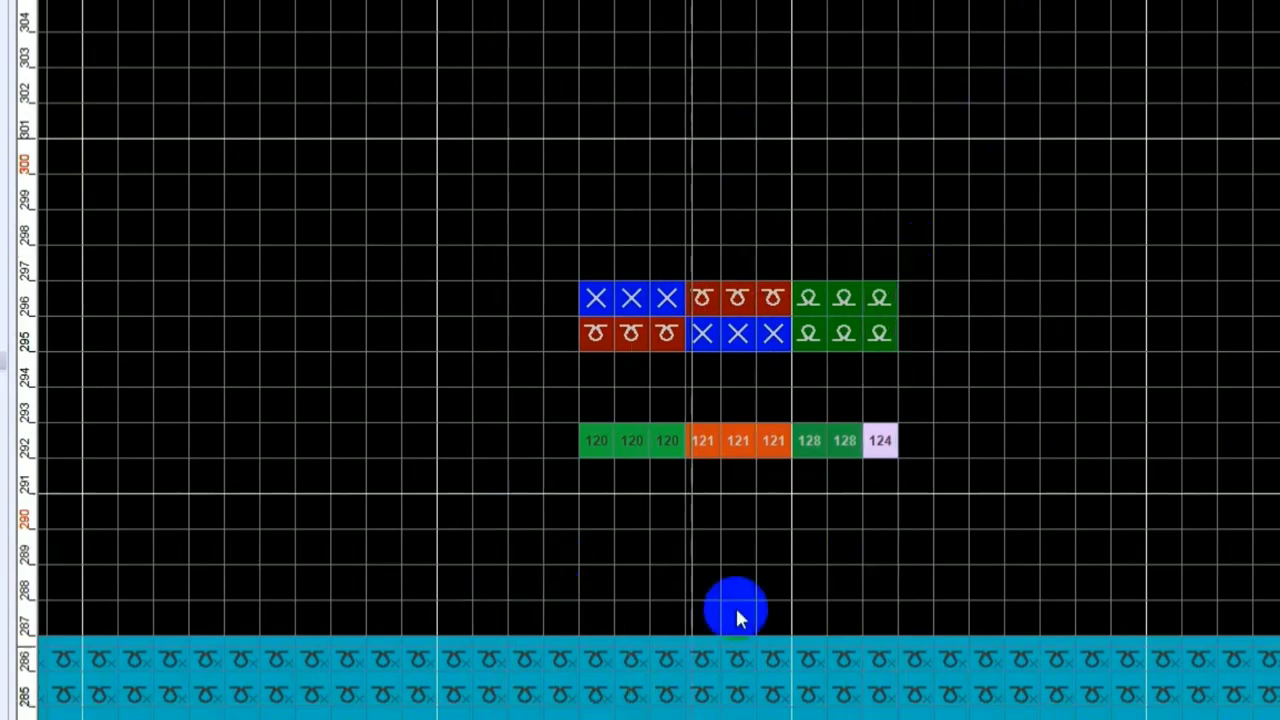
- Place a single down-arrow cell at column 93, row 299, and a single up-arrow cell at column 93, row 302
{"action": "left_click", "coordinate": [880, 190]}
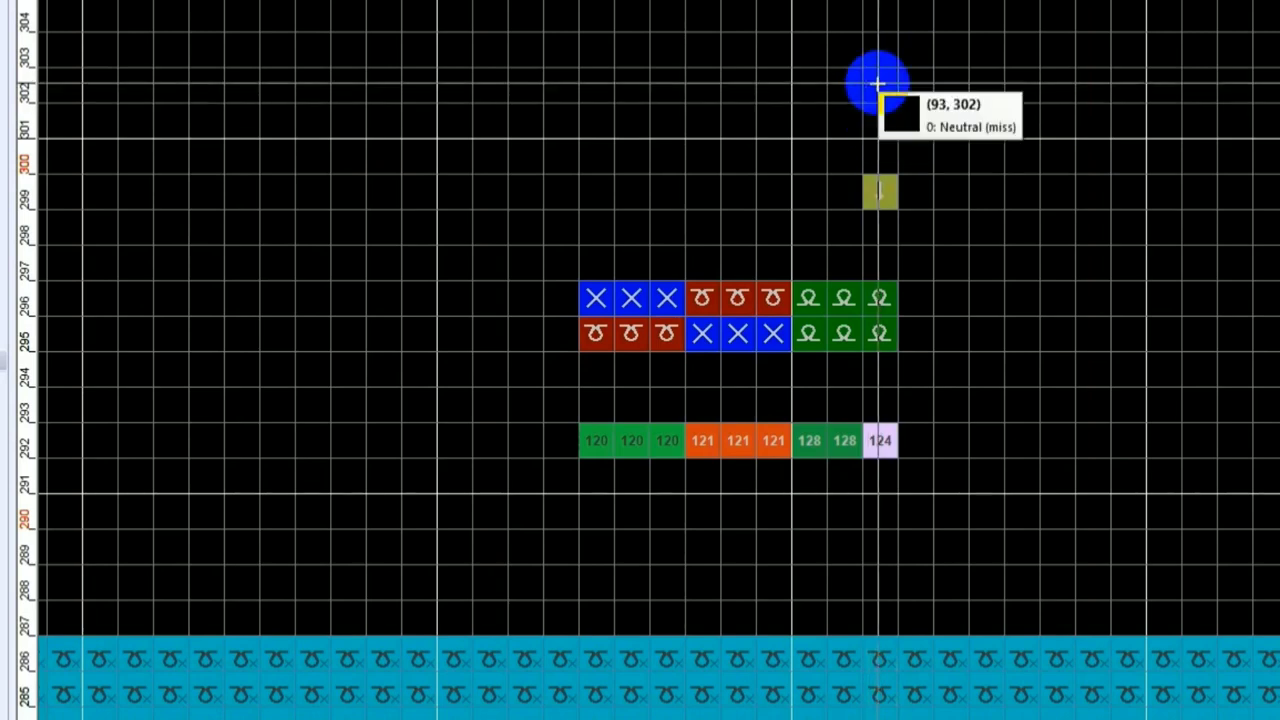
{"action": "left_click", "coordinate": [878, 84]}
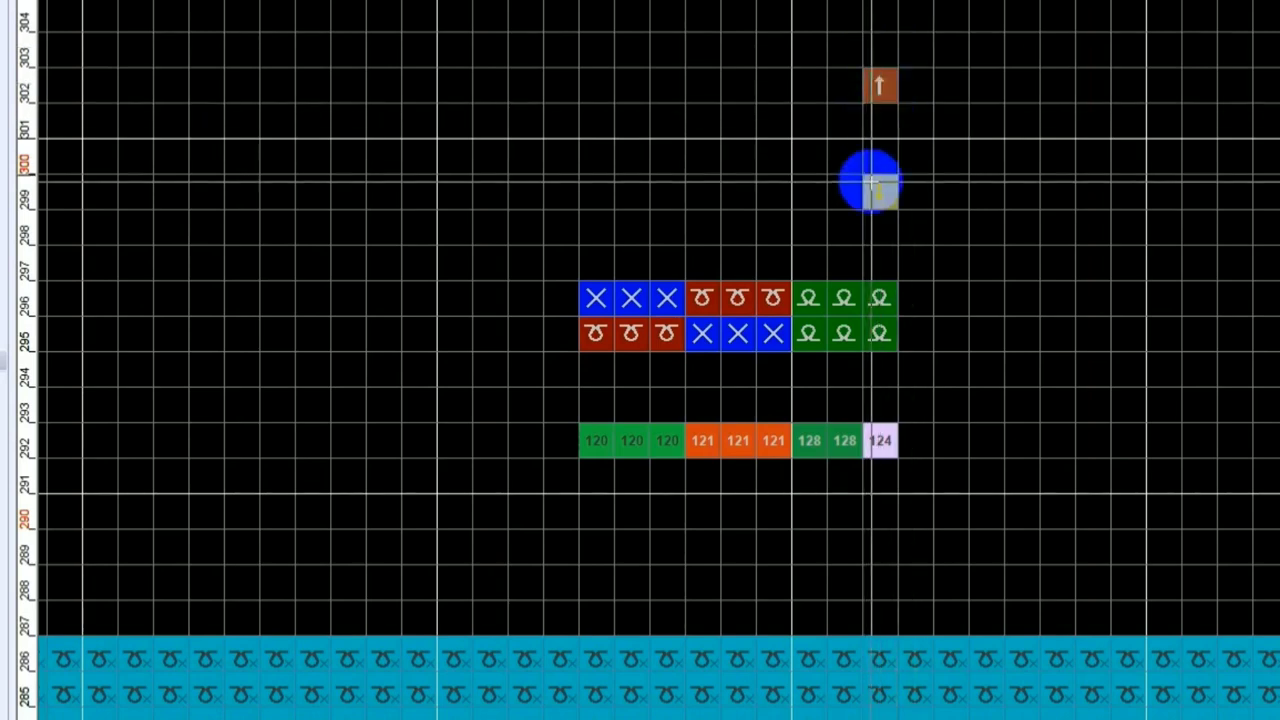
{"action": "scroll", "coordinate": [867, 178], "scroll_direction": "down", "scroll_amount": 1}
{"action": "scroll", "coordinate": [877, 364], "scroll_direction": "up", "scroll_amount": 1}
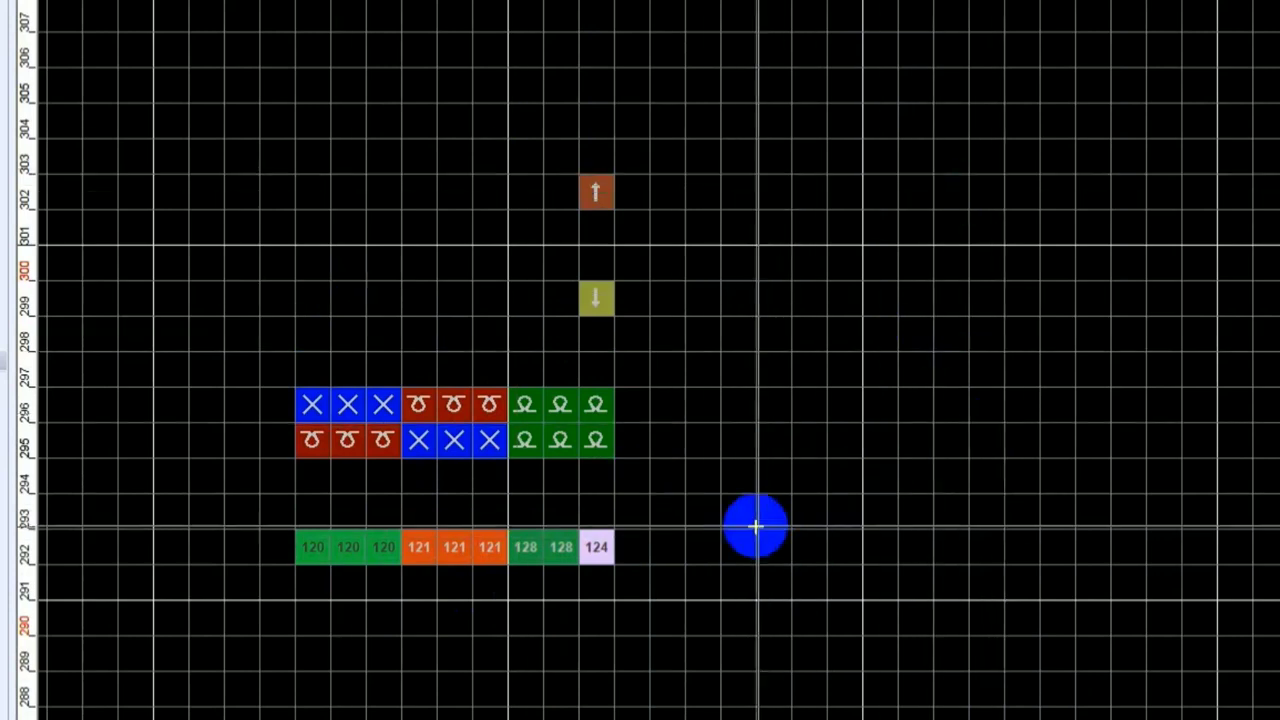
- Fill columns 97 to 102 of row 292 with colour 122
{"action": "left_click", "coordinate": [738, 548]}
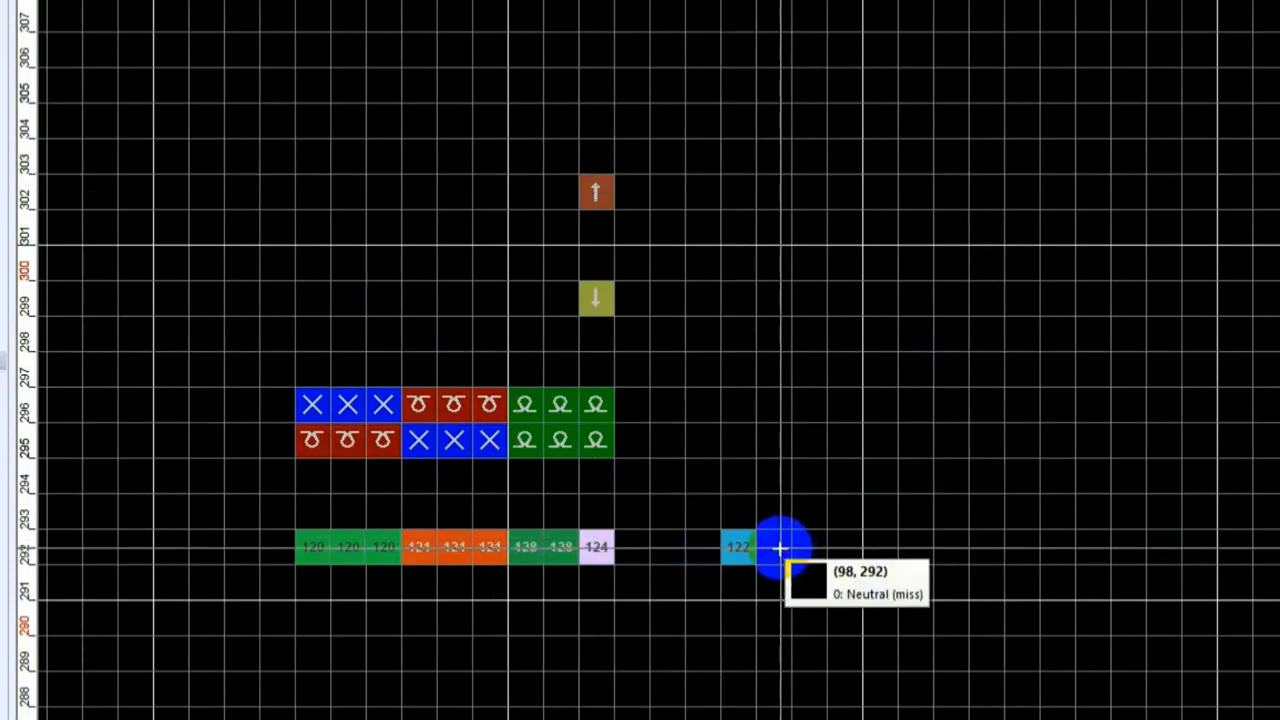
{"action": "left_click", "coordinate": [772, 547]}
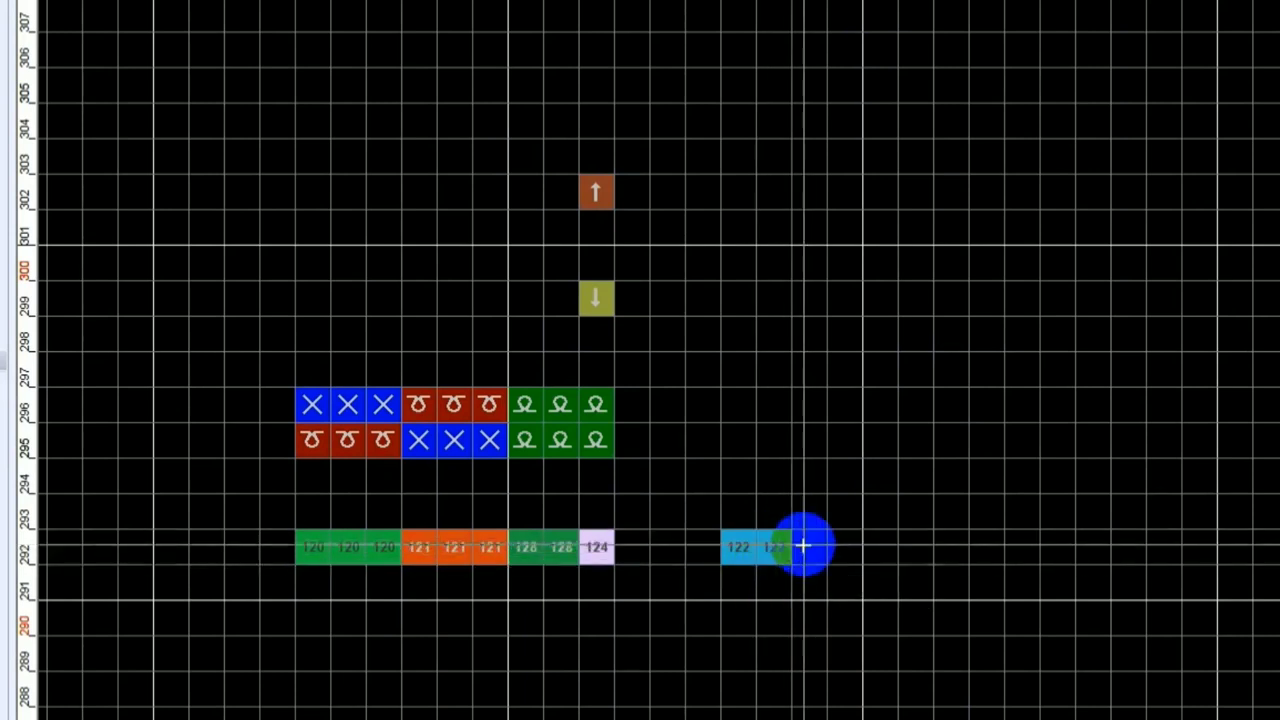
{"action": "mouse_move", "coordinate": [805, 546]}
{"action": "left_mouse_down"}
{"action": "mouse_move", "coordinate": [931, 543]}
{"action": "mouse_move", "coordinate": [918, 544]}
{"action": "left_mouse_up"}
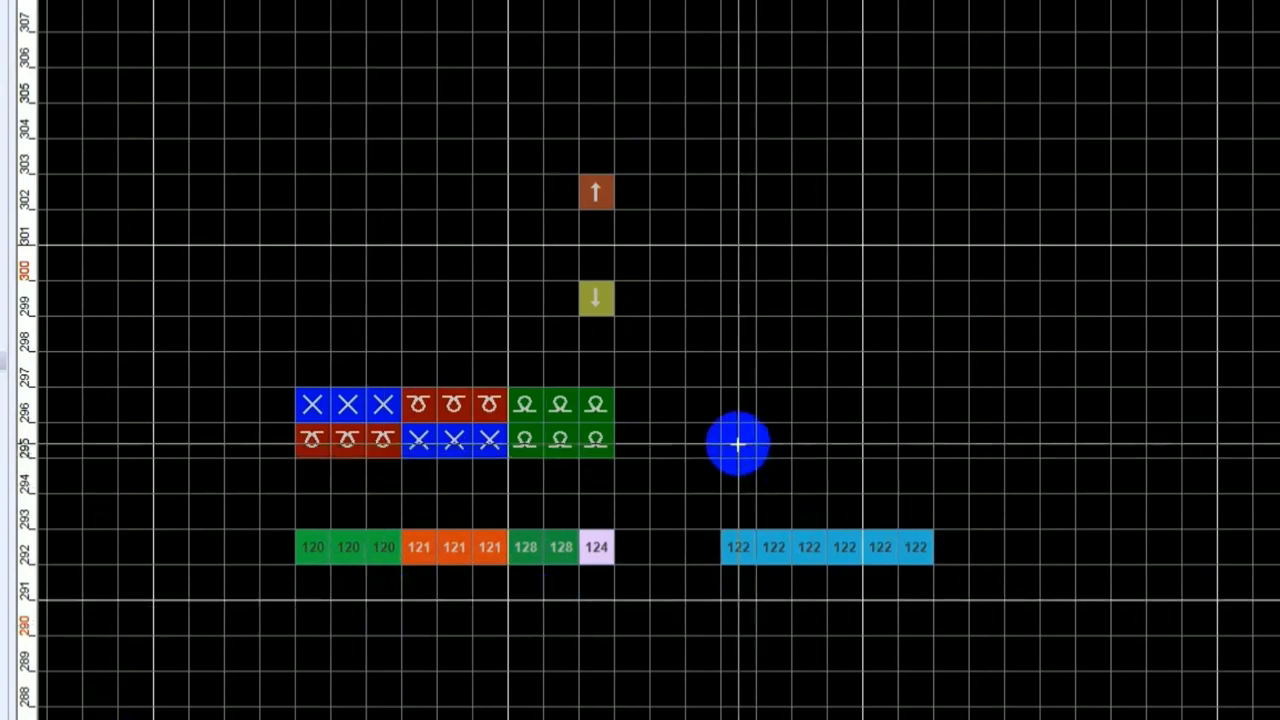
- Fill columns 97 to 102 of row 295 with three cells of colour 1 followed by one cell each of colours 16, 9 and 16
{"action": "left_click_drag", "start_coordinate": [738, 442], "coordinate": [810, 442]}
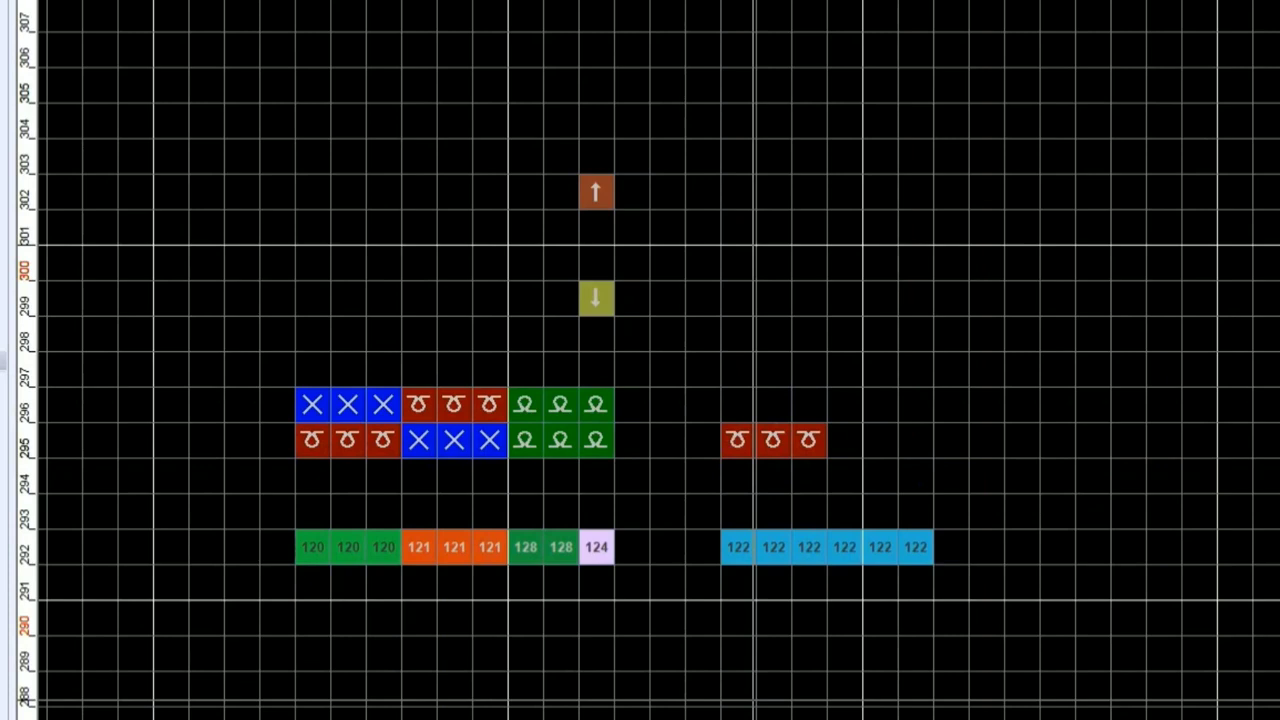
{"action": "left_click", "coordinate": [845, 440]}
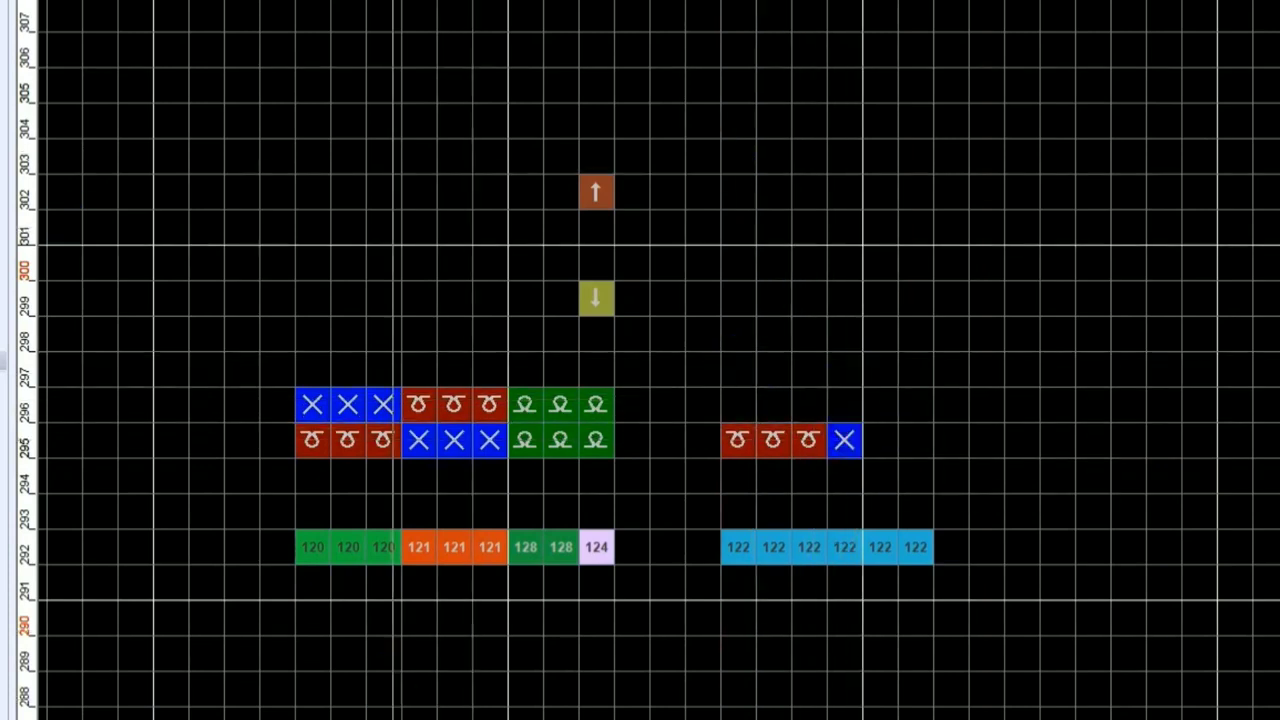
{"action": "left_click", "coordinate": [884, 440]}
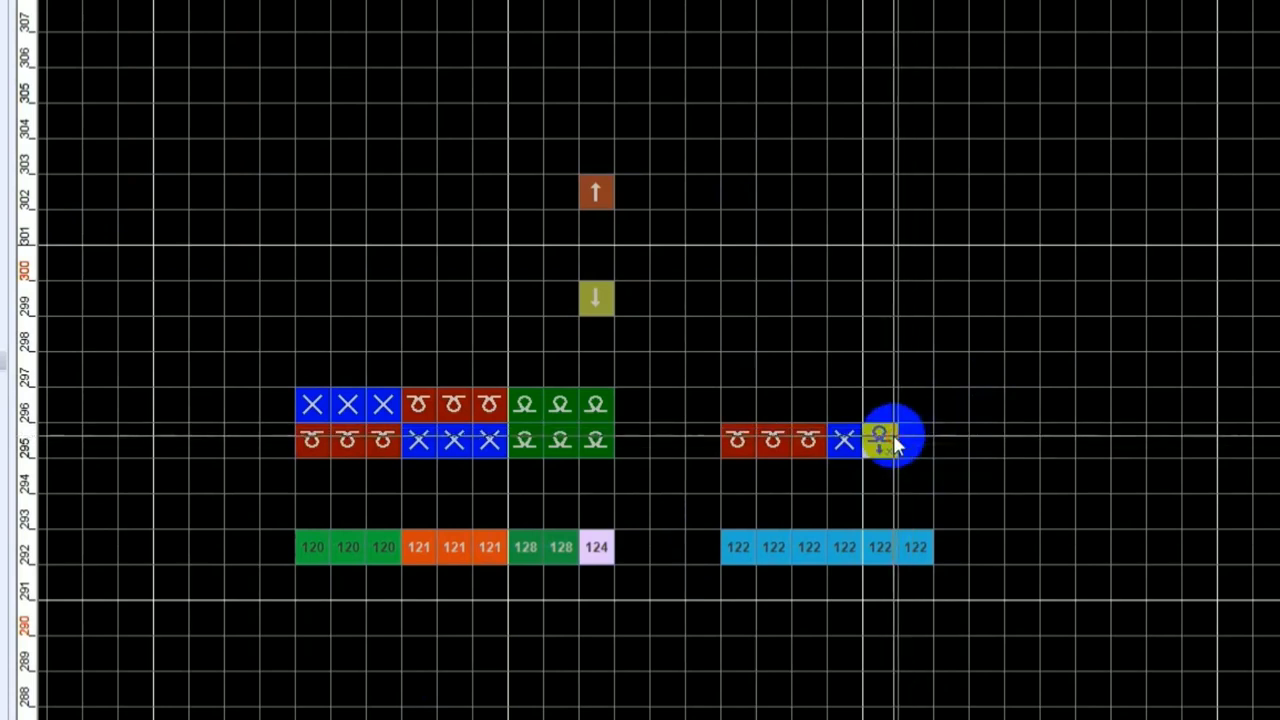
{"action": "left_click", "coordinate": [280, 596]}
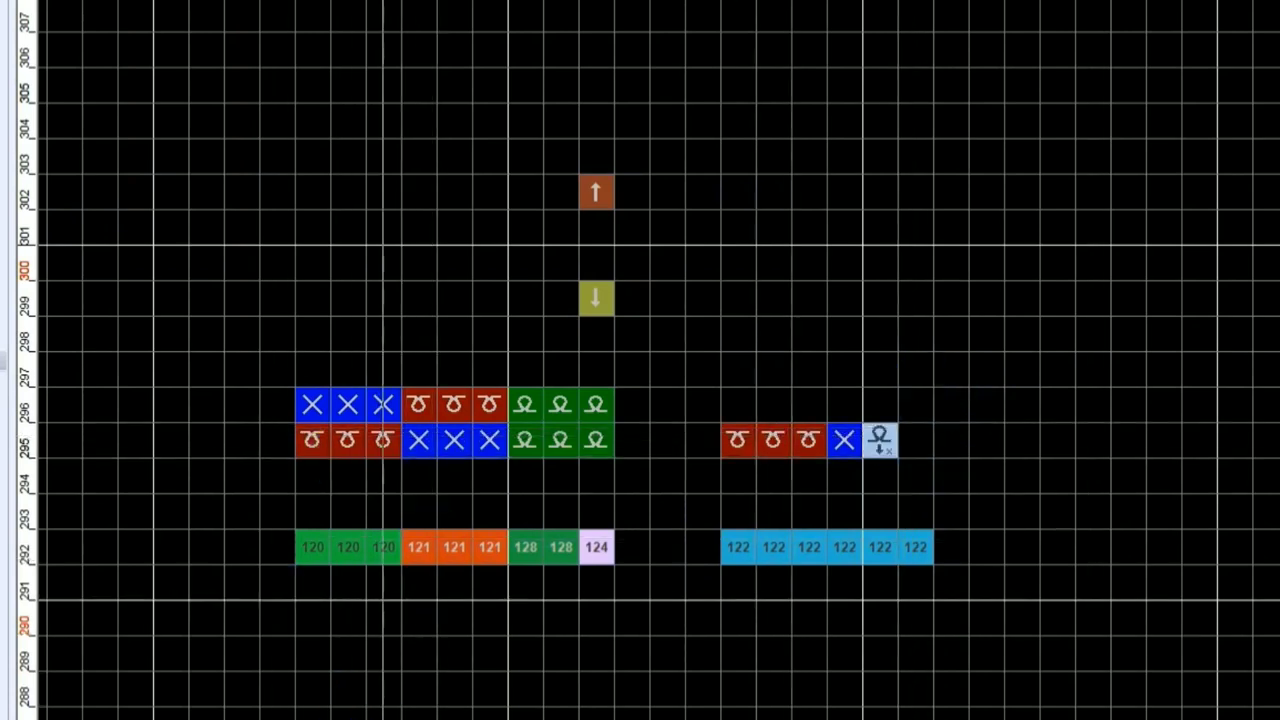
{"action": "left_click", "coordinate": [914, 441]}
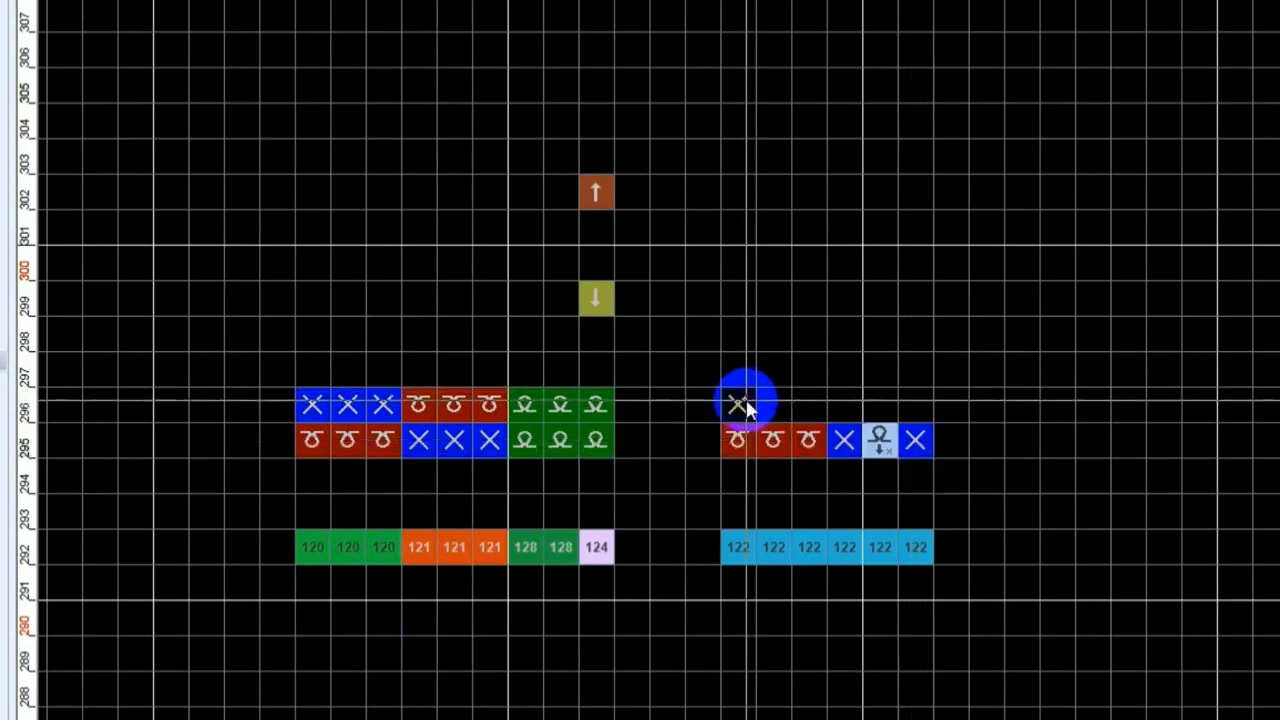
- Fill columns 97 to 102 of row 296 with one cell each of colours 16, 9 and 16, followed by three cells of colour 1
{"action": "left_click", "coordinate": [738, 403]}
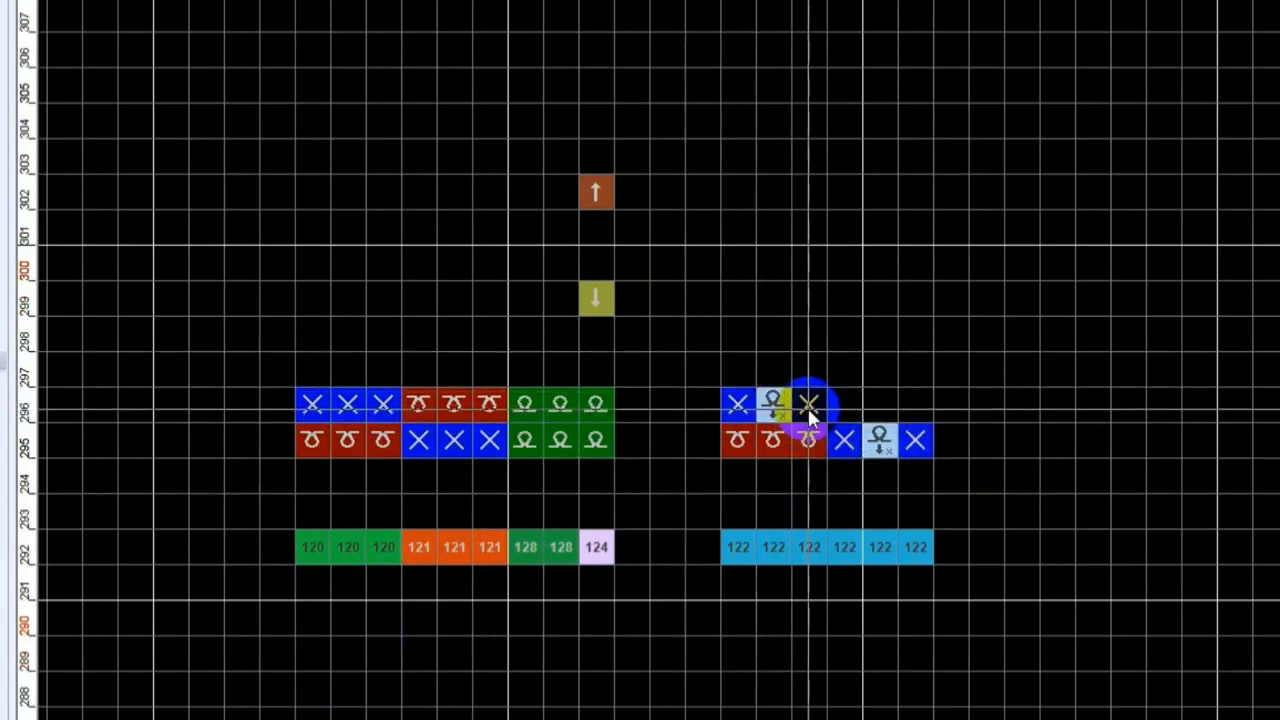
{"action": "key", "text": "ctrl+v"}
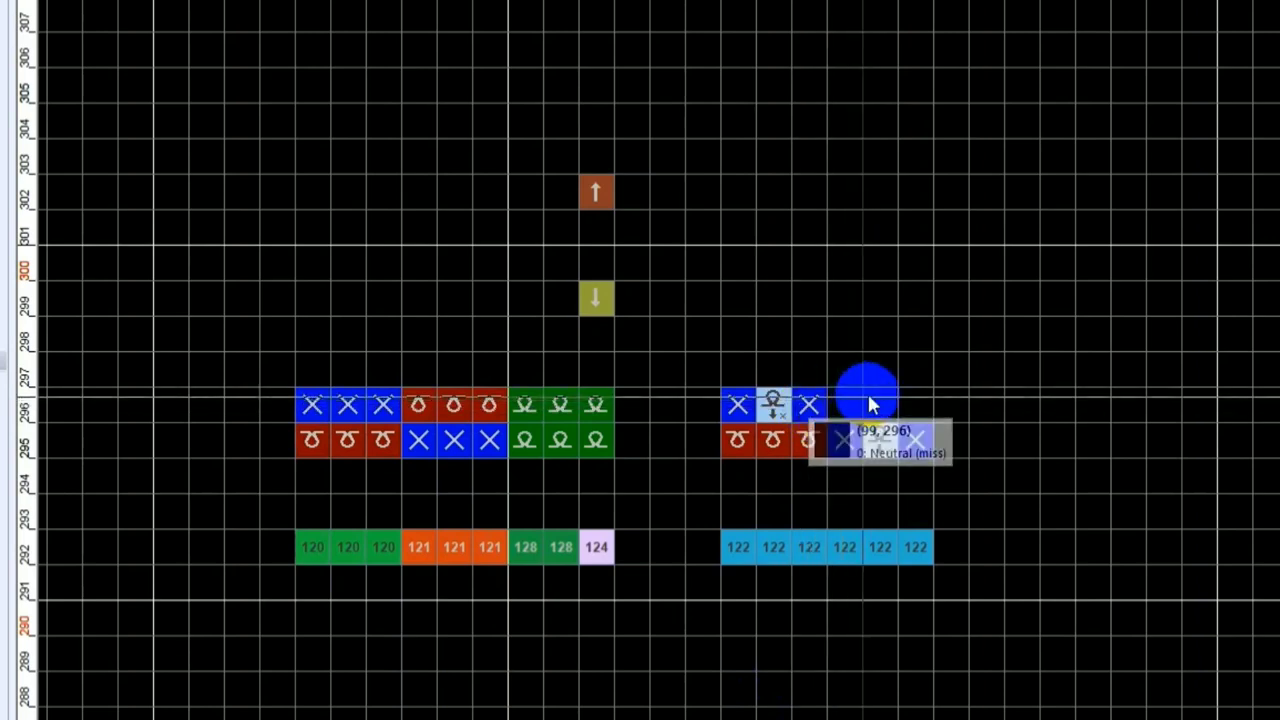
{"action": "left_click", "coordinate": [868, 425]}
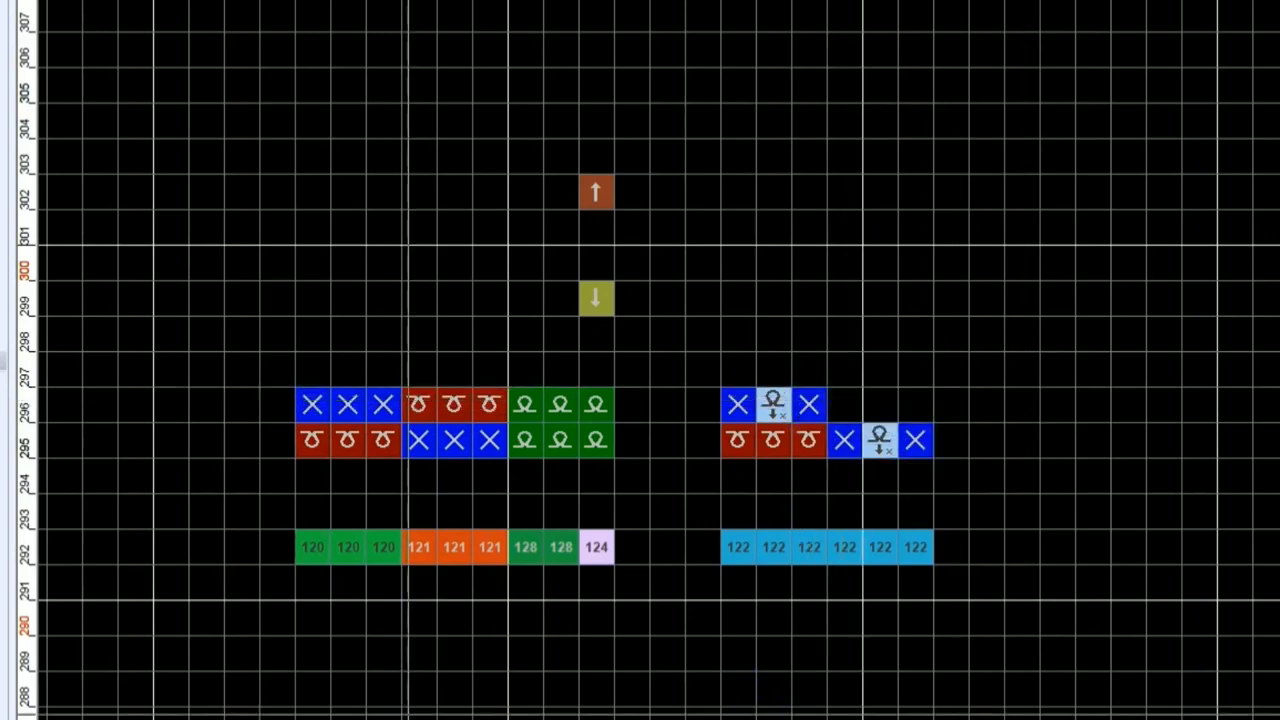
{"action": "left_click", "coordinate": [857, 406]}
{"action": "left_click", "coordinate": [878, 406]}
{"action": "left_click", "coordinate": [906, 406]}
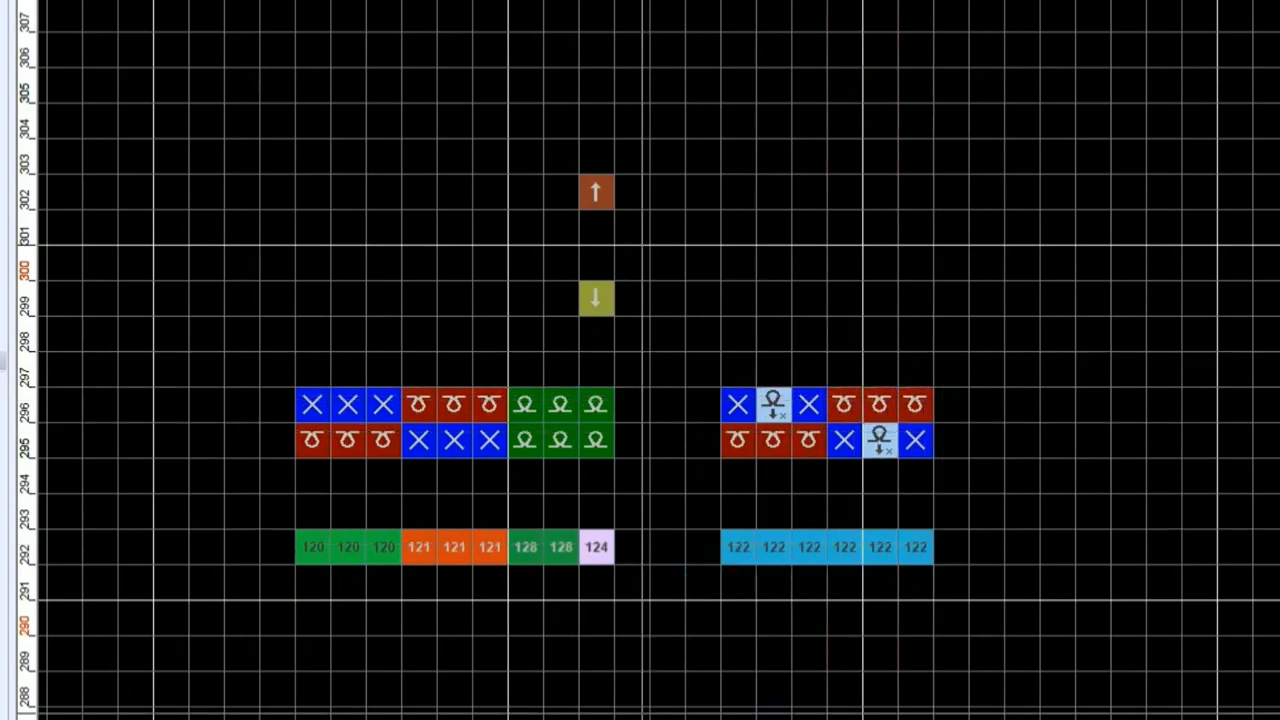
- Place olive loop-with-x cells at columns 98 and 101 in rows 297 and 298, and fill columns 97 to 102 of row 299 with colour 100
{"action": "left_click", "coordinate": [765, 368]}
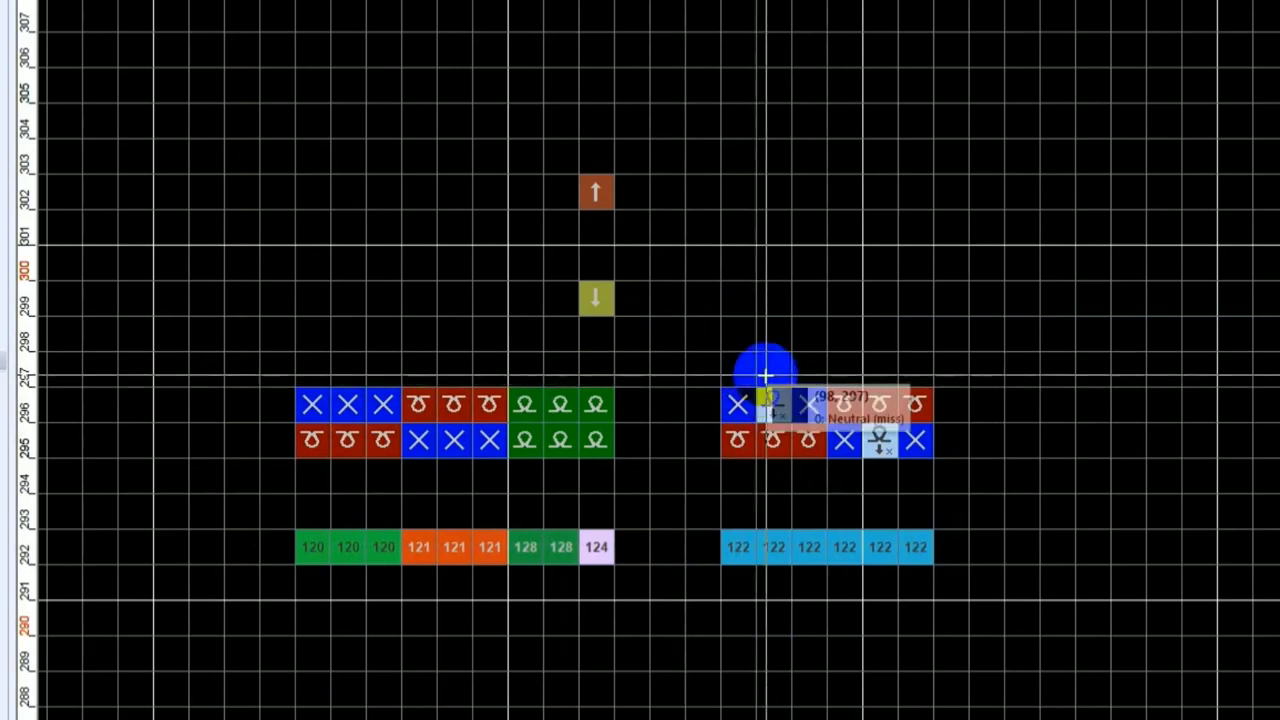
{"action": "left_click", "coordinate": [771, 332]}
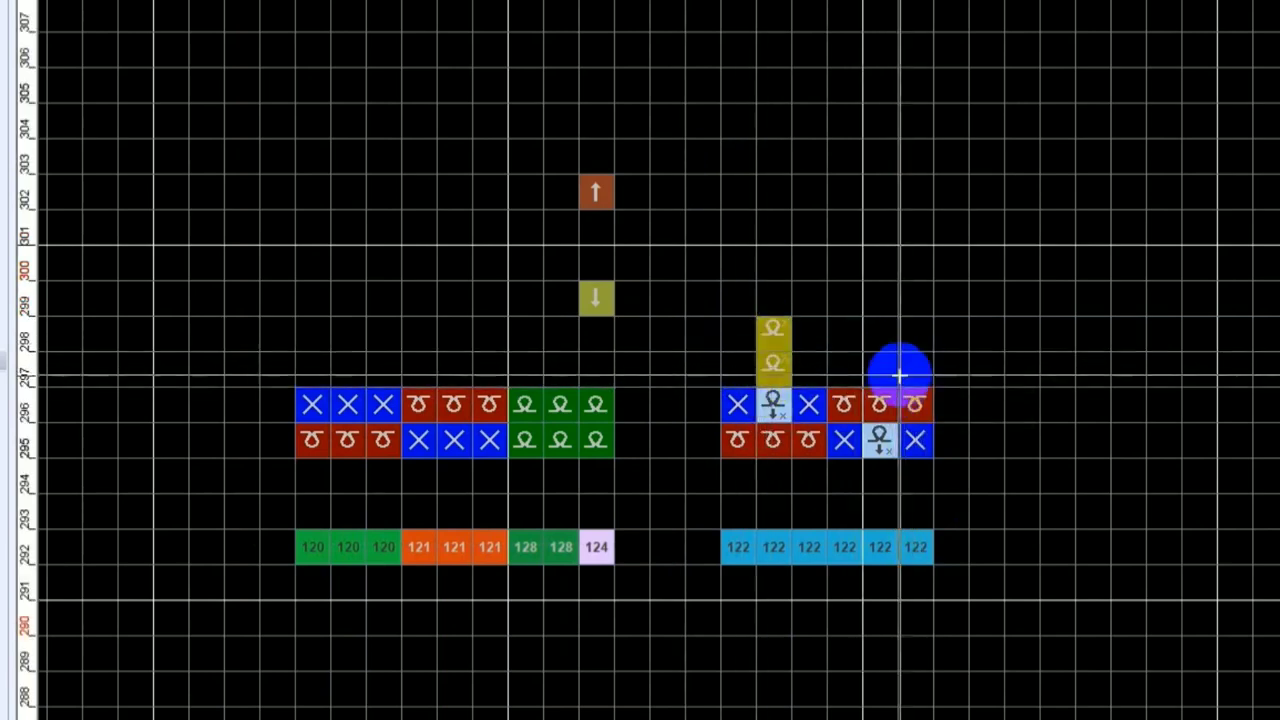
{"action": "left_click", "coordinate": [879, 364]}
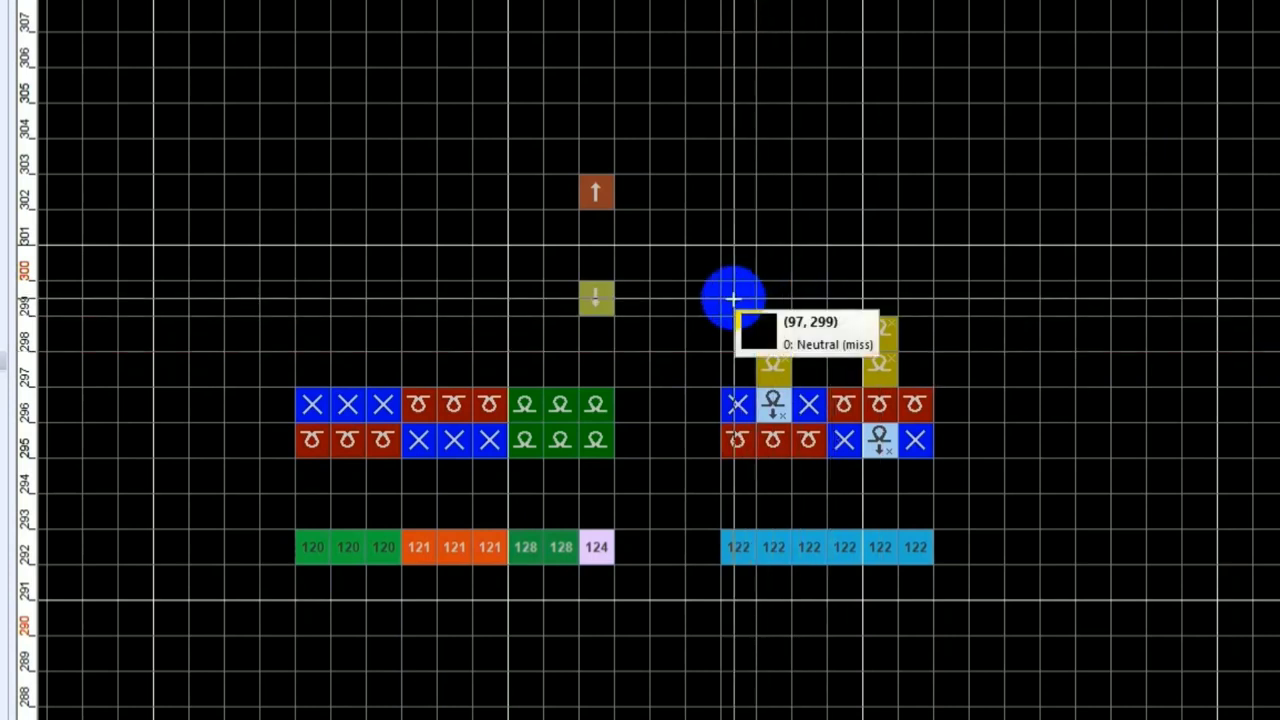
{"action": "left_click_drag", "start_coordinate": [748, 303], "coordinate": [912, 300]}
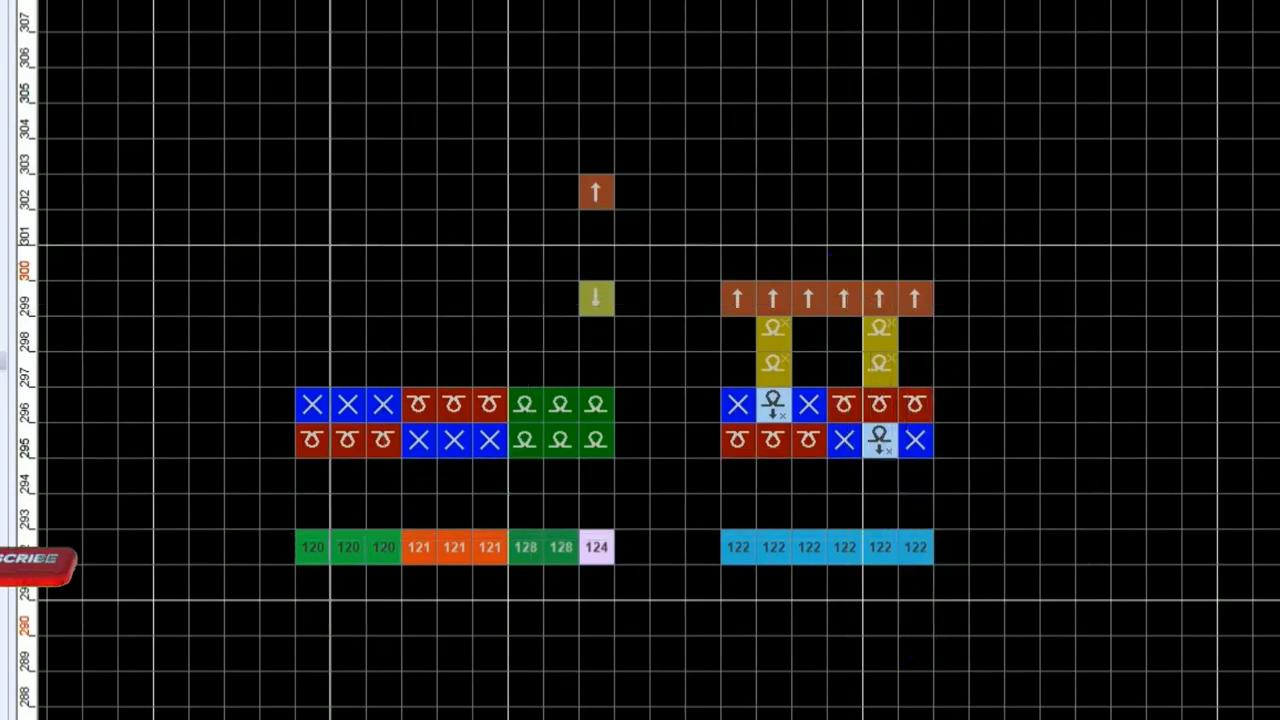
- Add 3P down-left arrow cells at columns 100 to 102 of row 300 and 3P down-right arrow cells at columns 97 to 99 of row 301
{"action": "left_click", "coordinate": [916, 266]}
{"action": "left_click", "coordinate": [880, 264]}
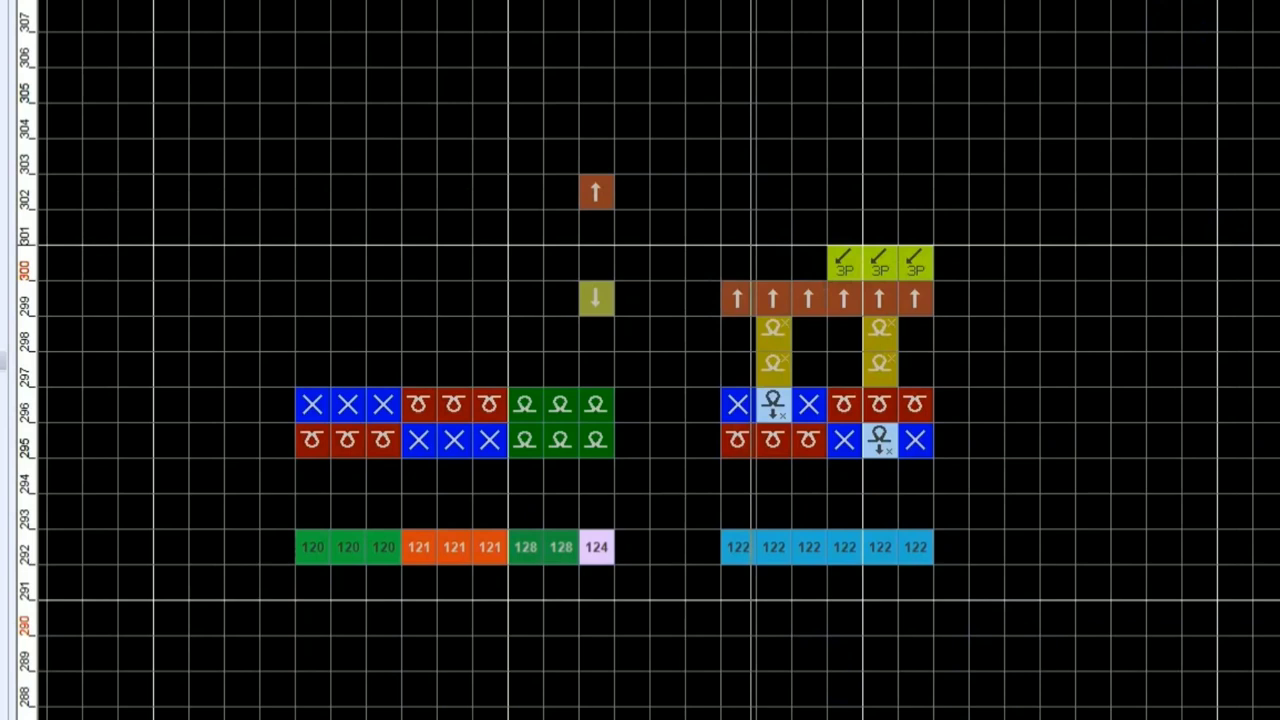
{"action": "left_click", "coordinate": [735, 220]}
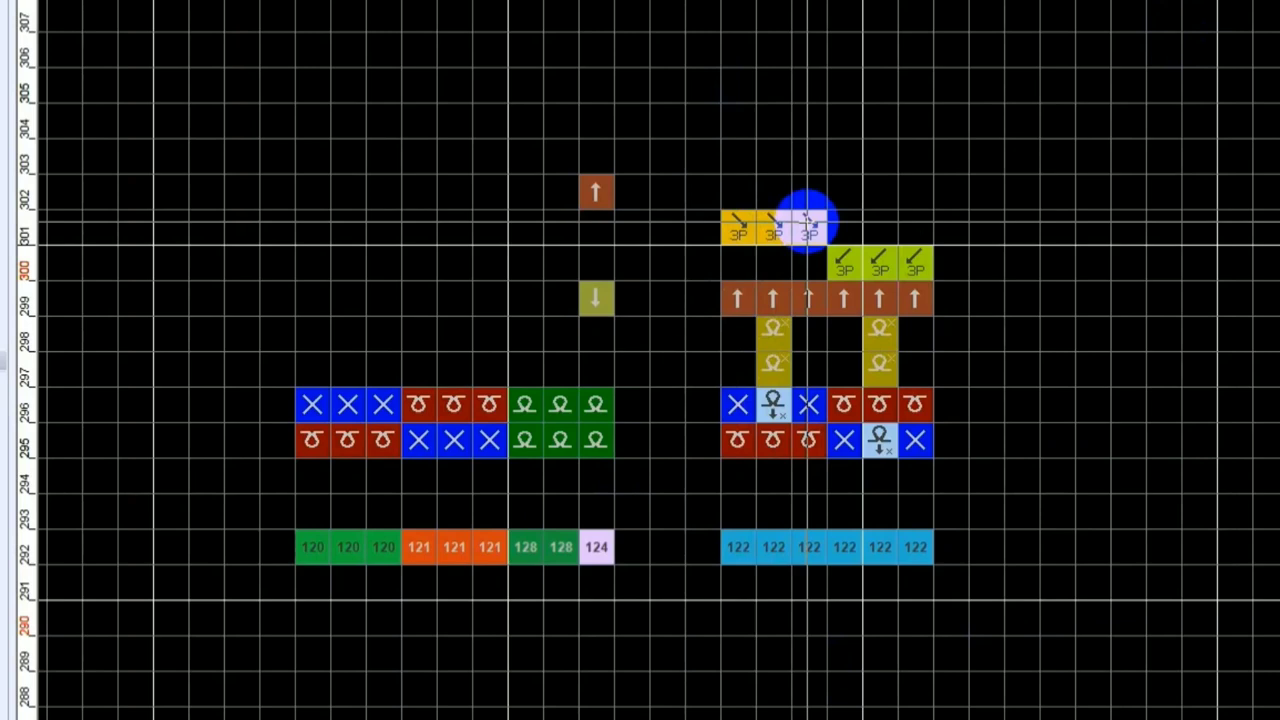
{"action": "left_click", "coordinate": [808, 222]}
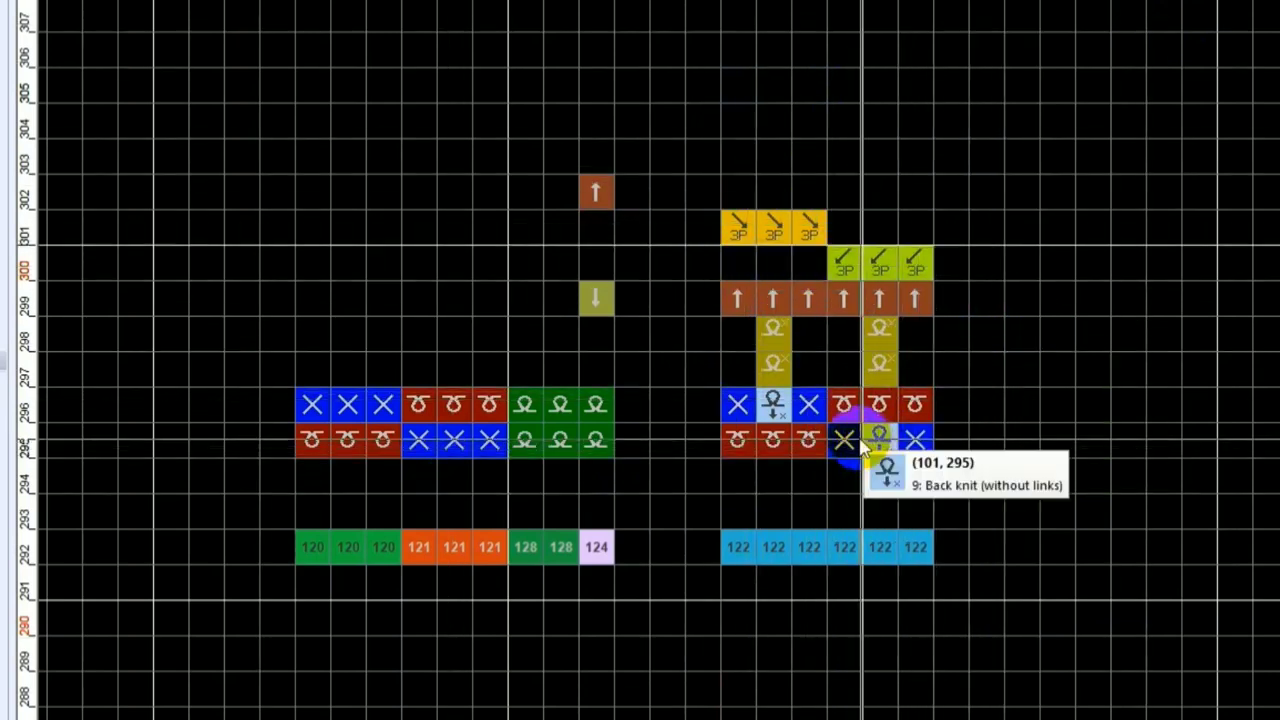
{"action": "left_click", "coordinate": [862, 447]}
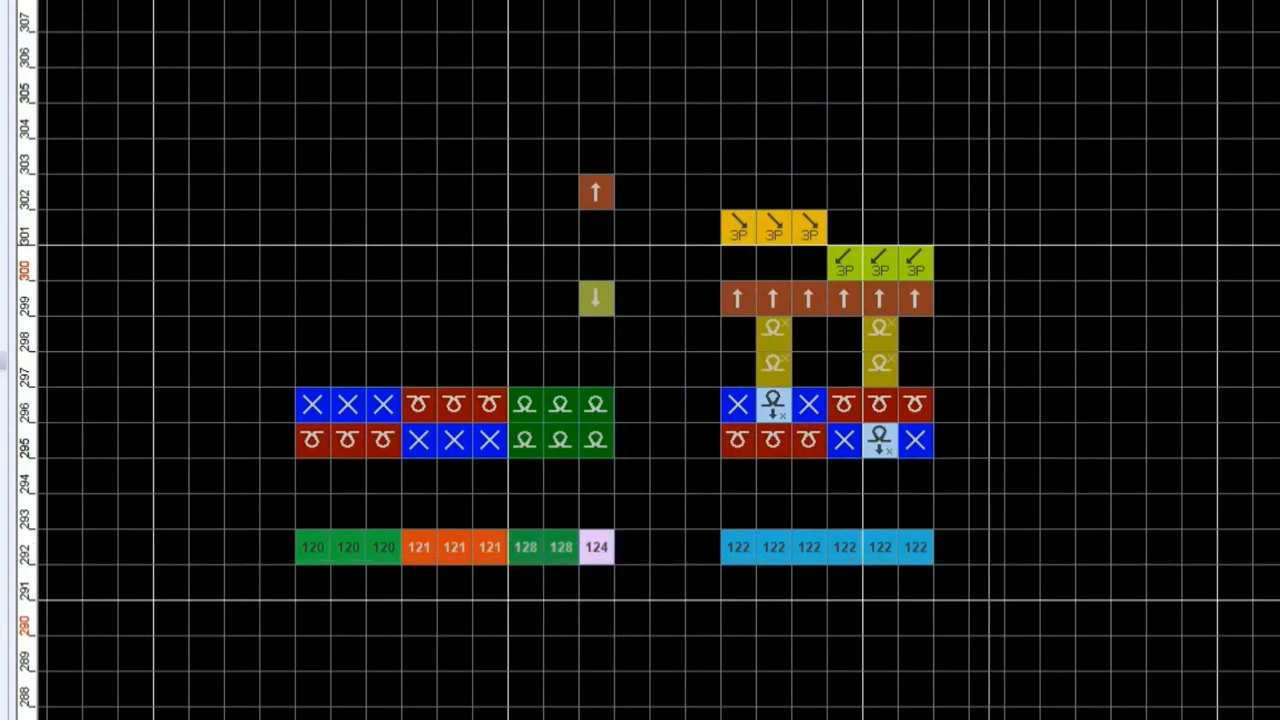
- Fill columns 105 to 110 of row 292 with colour 123
{"action": "left_click", "coordinate": [1030, 541]}
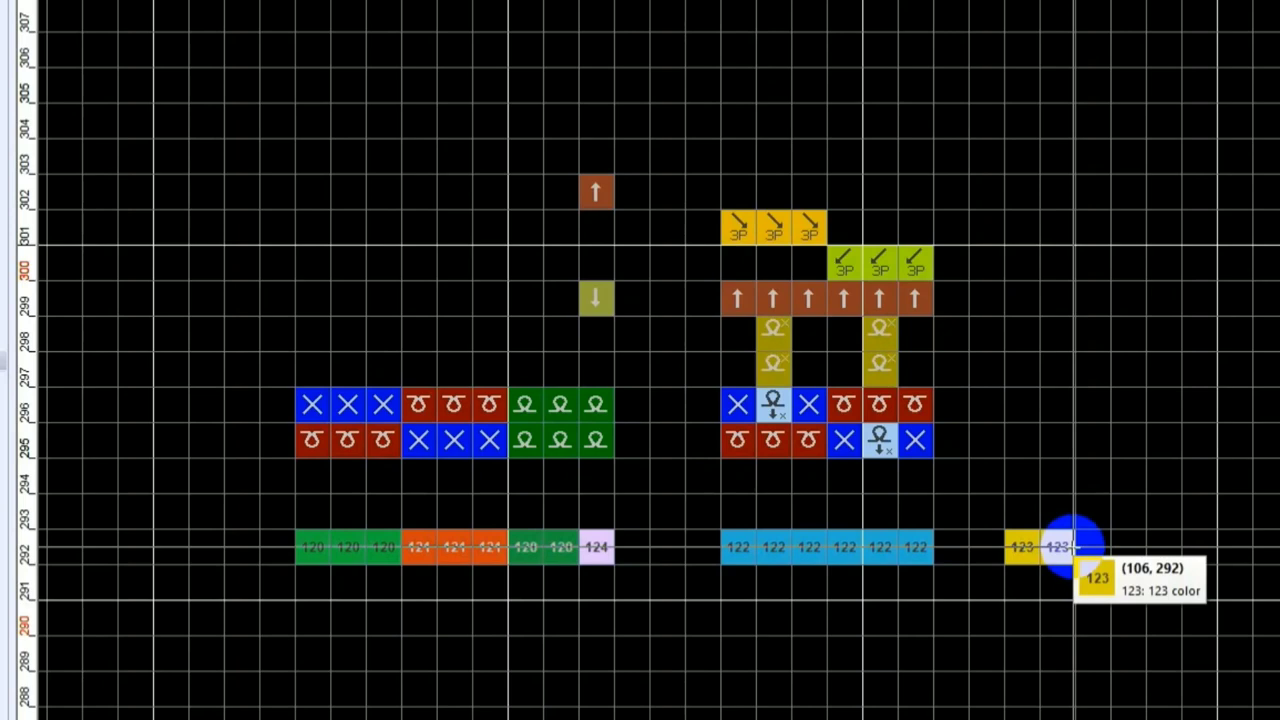
{"action": "left_click", "coordinate": [1065, 546]}
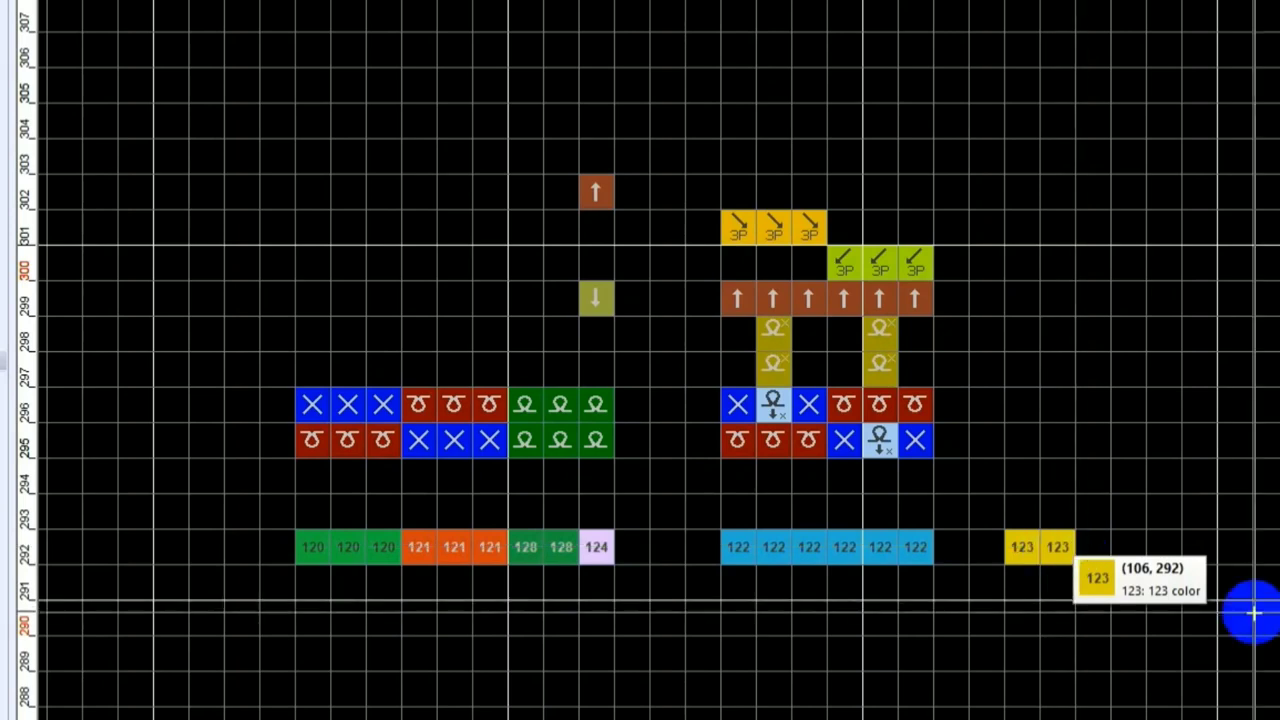
{"action": "left_click", "coordinate": [1100, 546]}
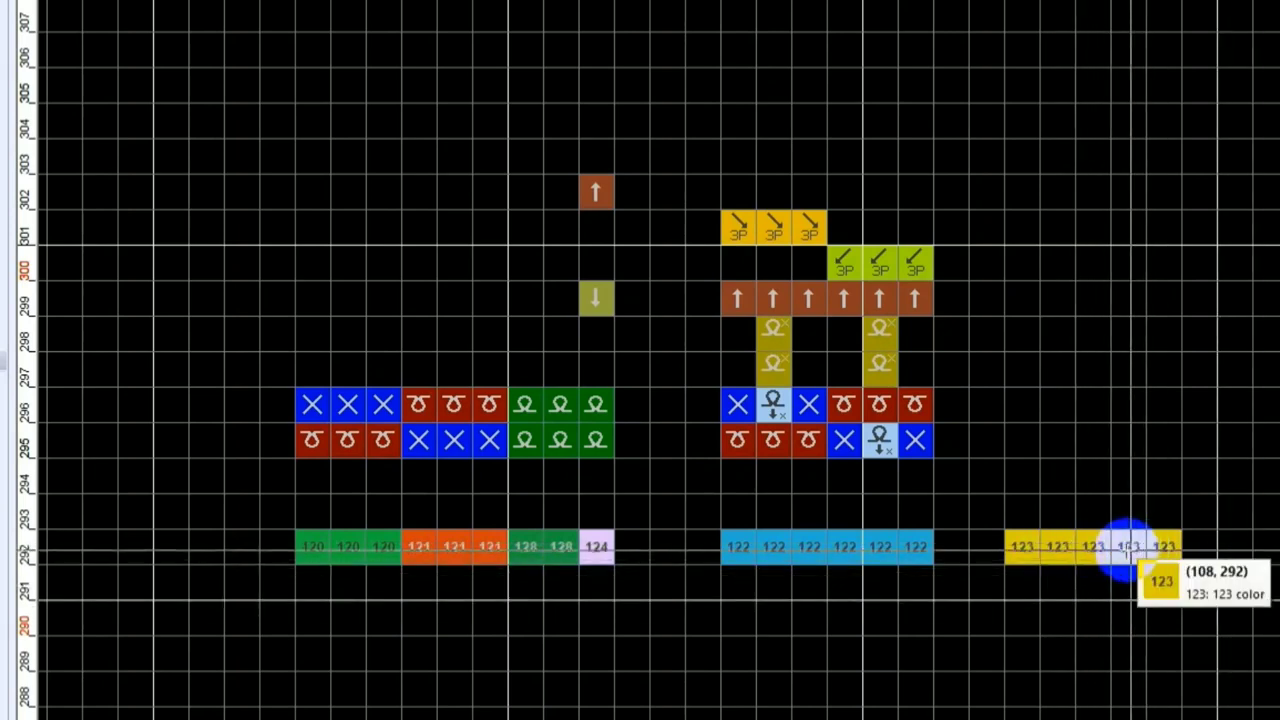
{"action": "left_click", "coordinate": [1195, 546]}
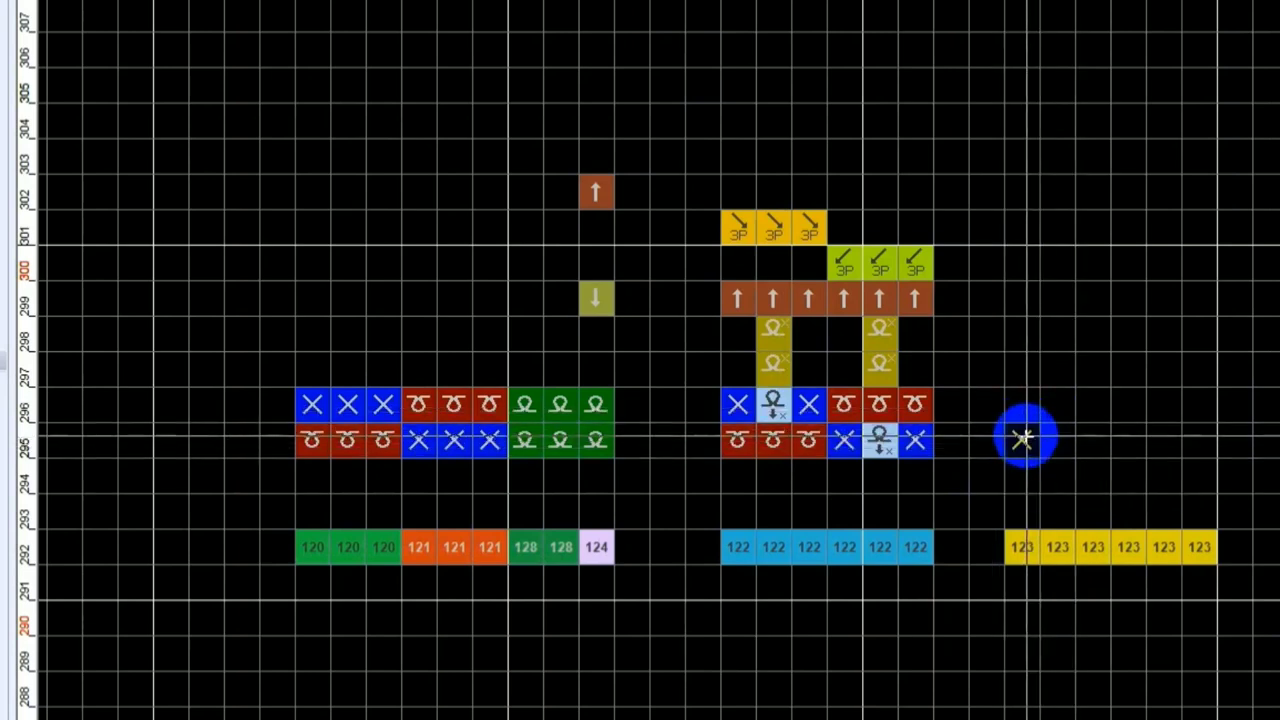
- Fill columns 105 to 110 of row 295 with one cell each of colours 16, 9 and 16, followed by three cells of colour 1
{"action": "left_click", "coordinate": [1022, 439]}
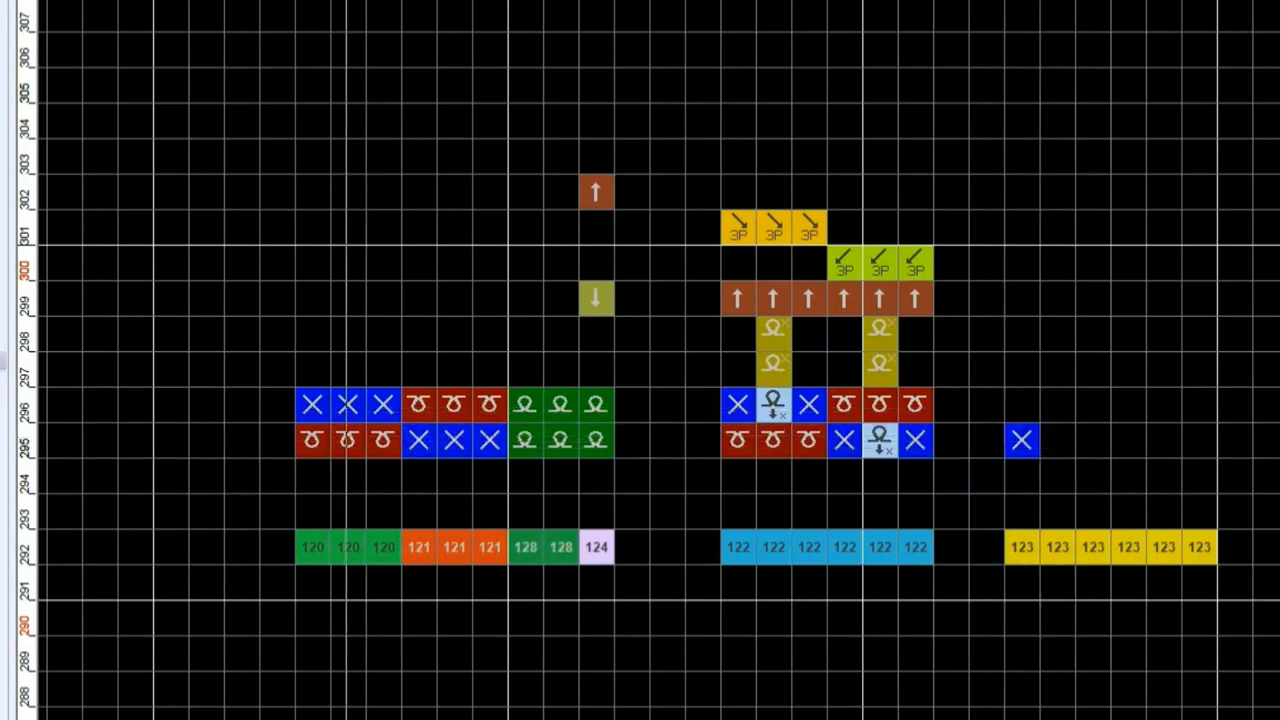
{"action": "left_click", "coordinate": [1057, 439]}
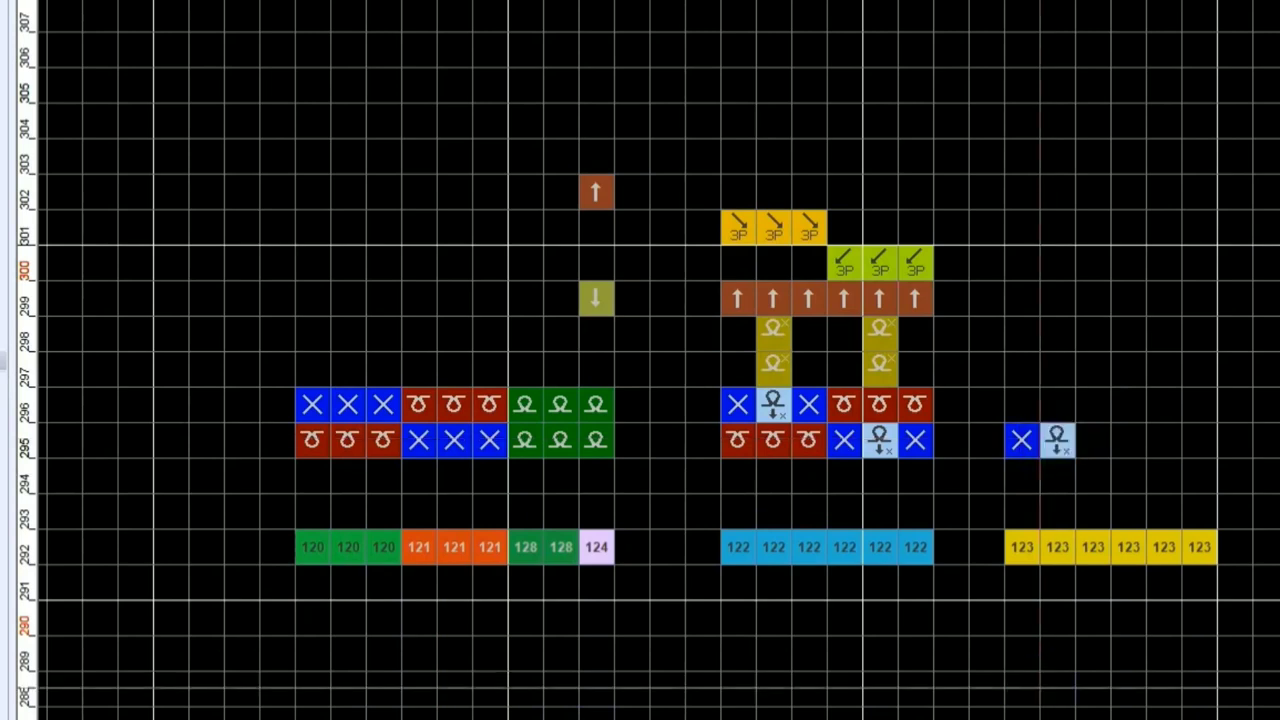
{"action": "left_click", "coordinate": [1126, 439]}
{"action": "left_click", "coordinate": [1197, 445]}
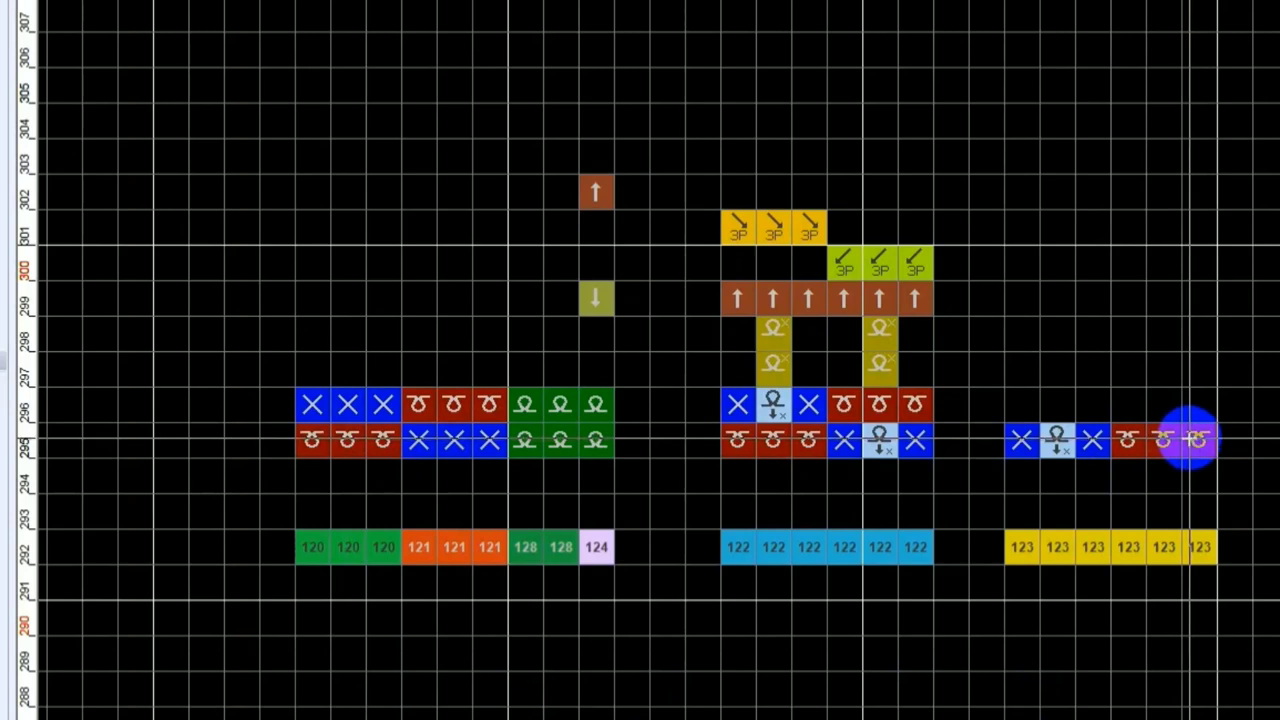
- Fill columns 105 to 110 of row 296 with three cells of colour 1 followed by one cell each of colours 16, 9 and 16
{"action": "left_click", "coordinate": [1021, 405]}
{"action": "left_click", "coordinate": [1057, 405]}
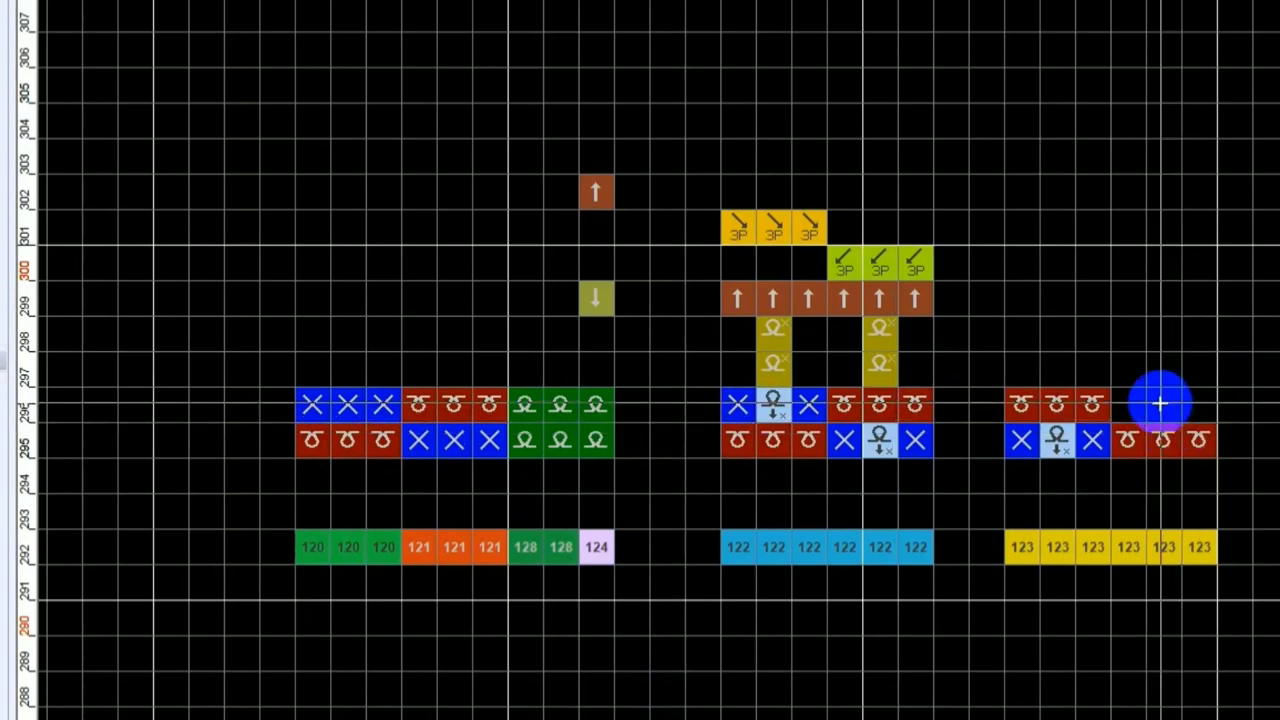
{"action": "left_click", "coordinate": [1128, 404]}
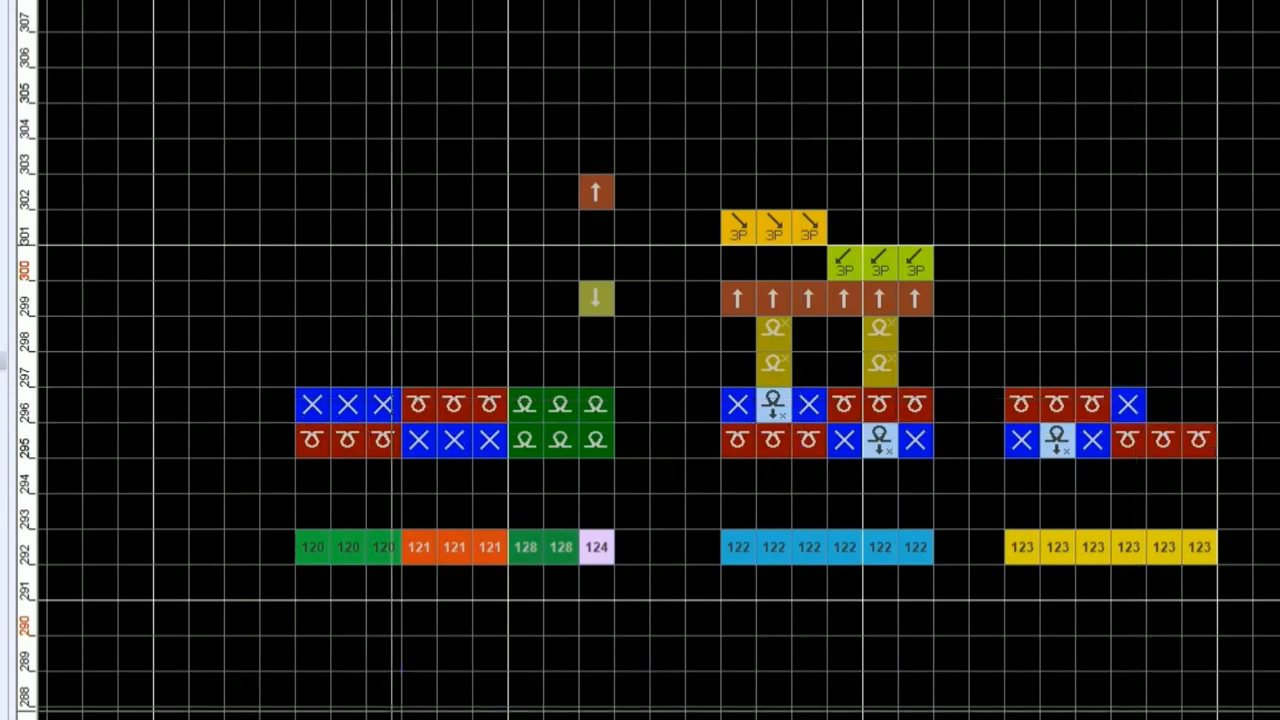
{"action": "left_click", "coordinate": [1166, 405]}
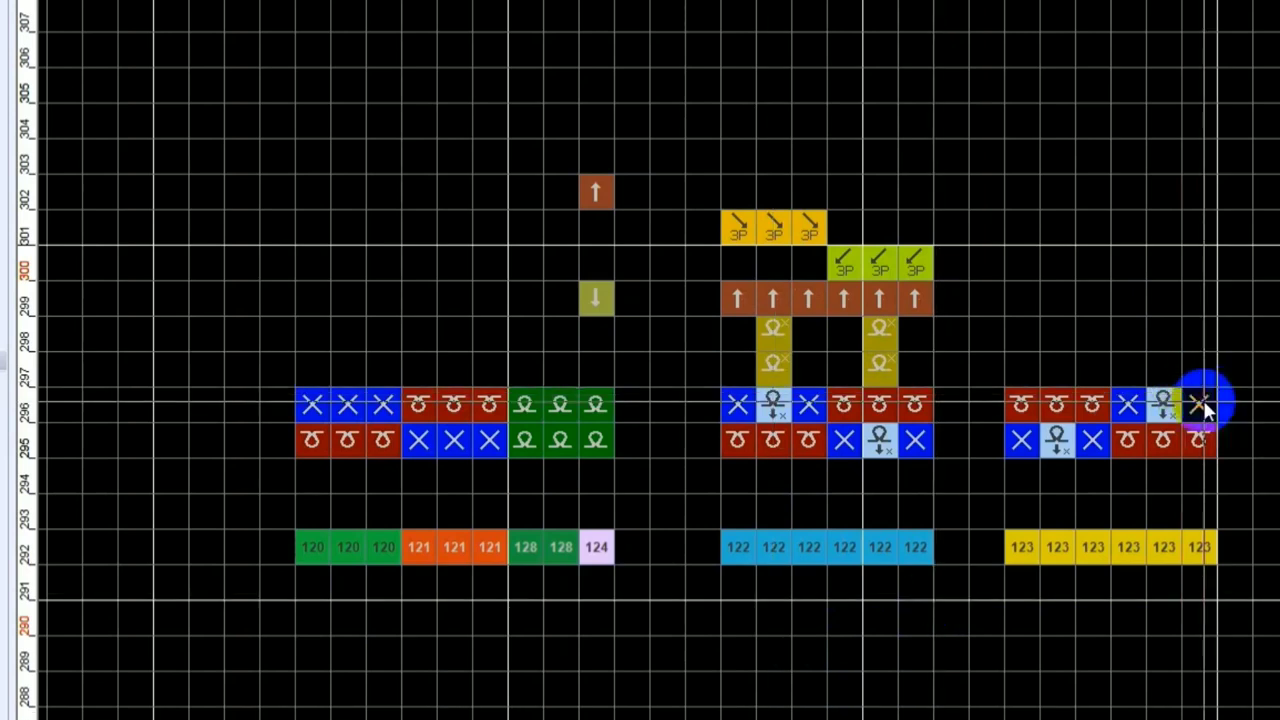
{"action": "left_click", "coordinate": [1199, 404]}
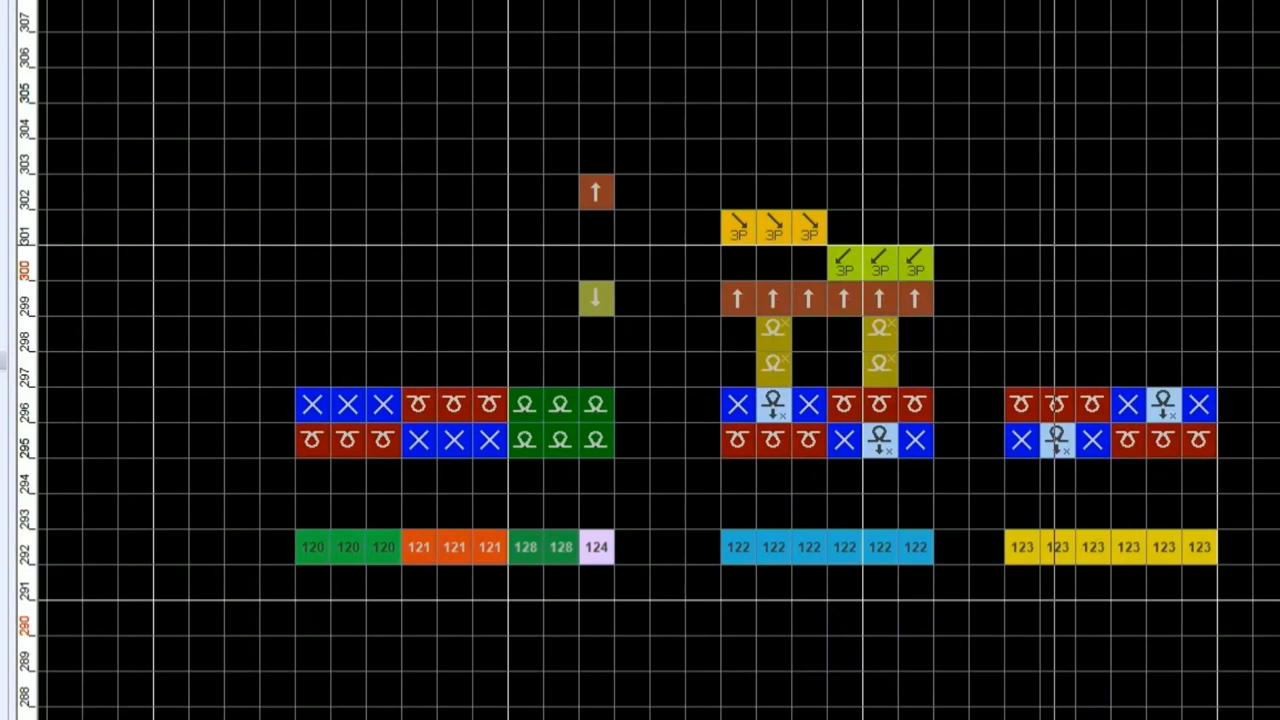
- Place olive loop-with-x cells at columns 106 and 109 in rows 297 and 298, and fill columns 105 to 110 of row 299 with colour 100
{"action": "left_click", "coordinate": [1057, 354]}
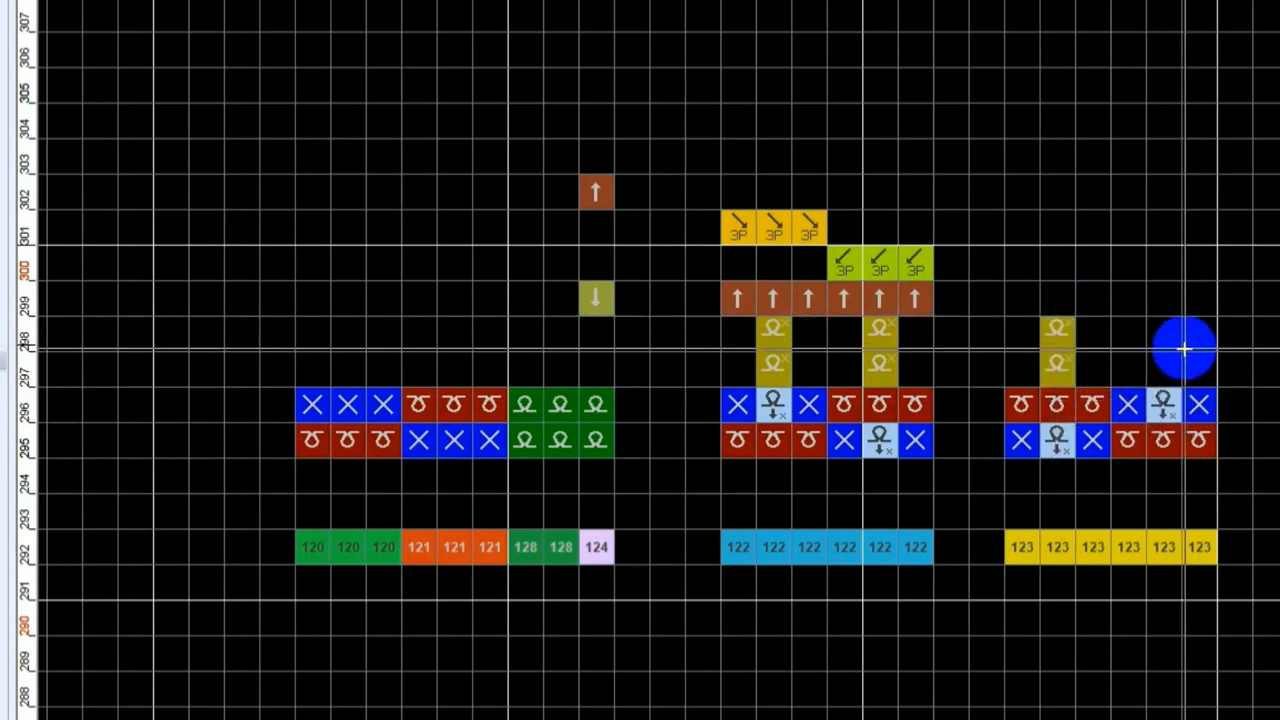
{"action": "left_click", "coordinate": [1166, 345]}
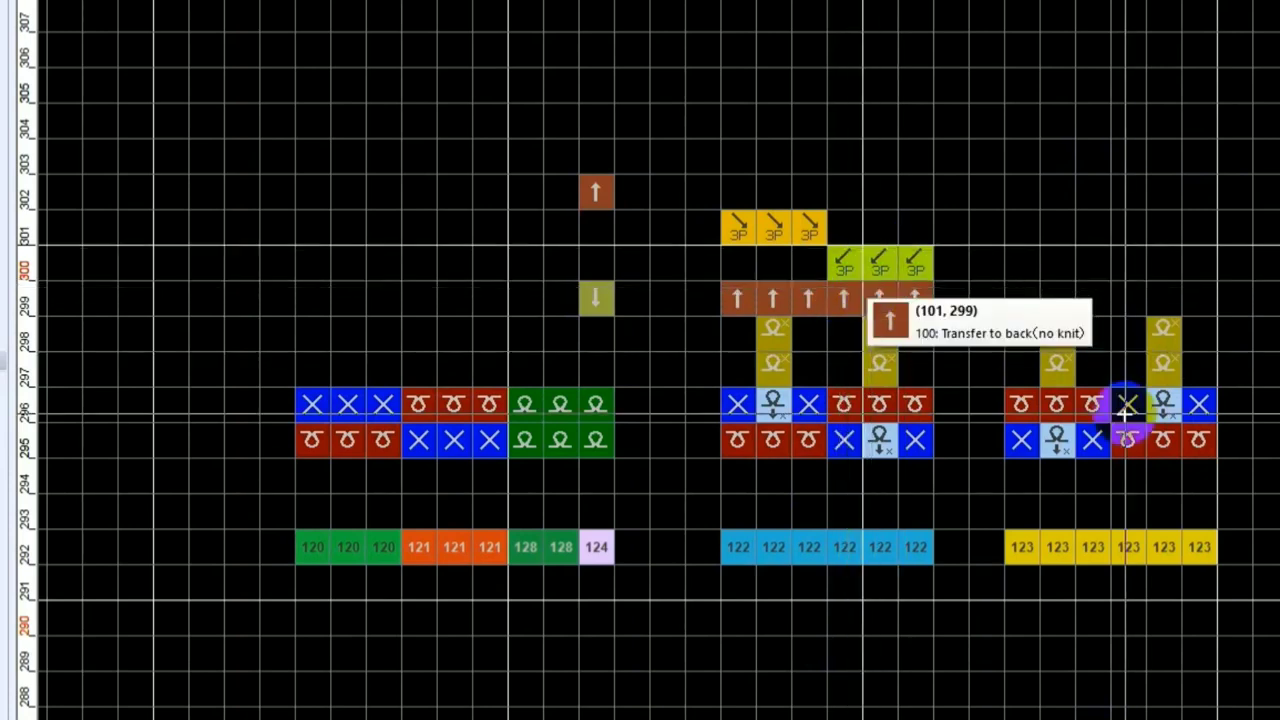
{"action": "left_click", "coordinate": [1020, 297]}
{"action": "left_click_drag", "start_coordinate": [1062, 297], "coordinate": [1205, 300]}
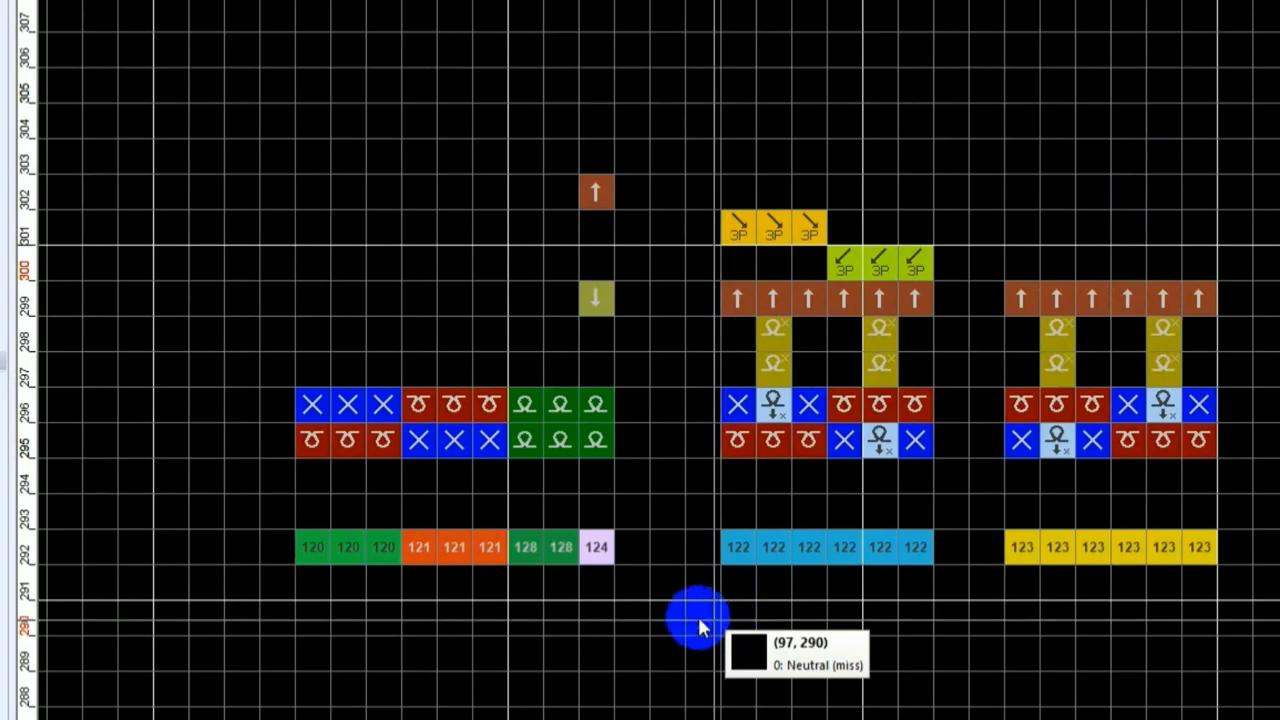
- Fill columns 108 to 110 of row 300 with lime down-left 3P cells and columns 105 to 107 of row 301 with orange down-right 3P cells
{"action": "left_click", "coordinate": [1199, 262]}
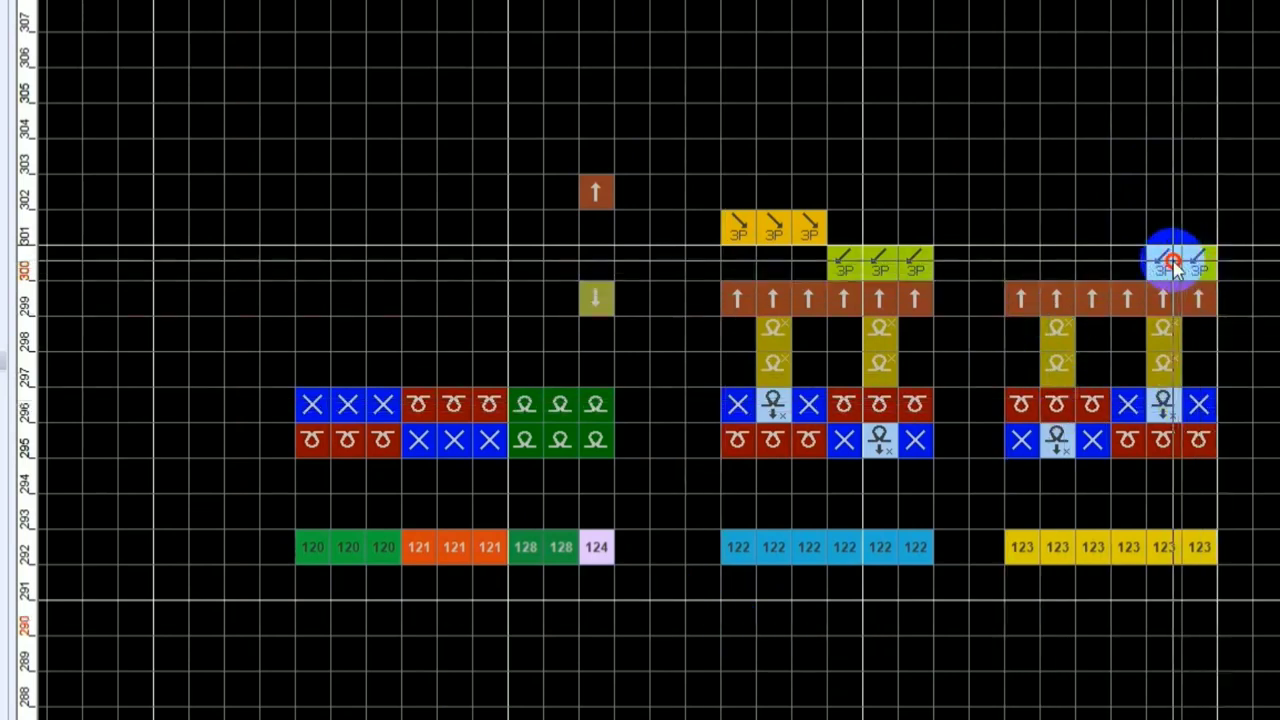
{"action": "left_click_drag", "start_coordinate": [1175, 266], "coordinate": [1137, 266]}
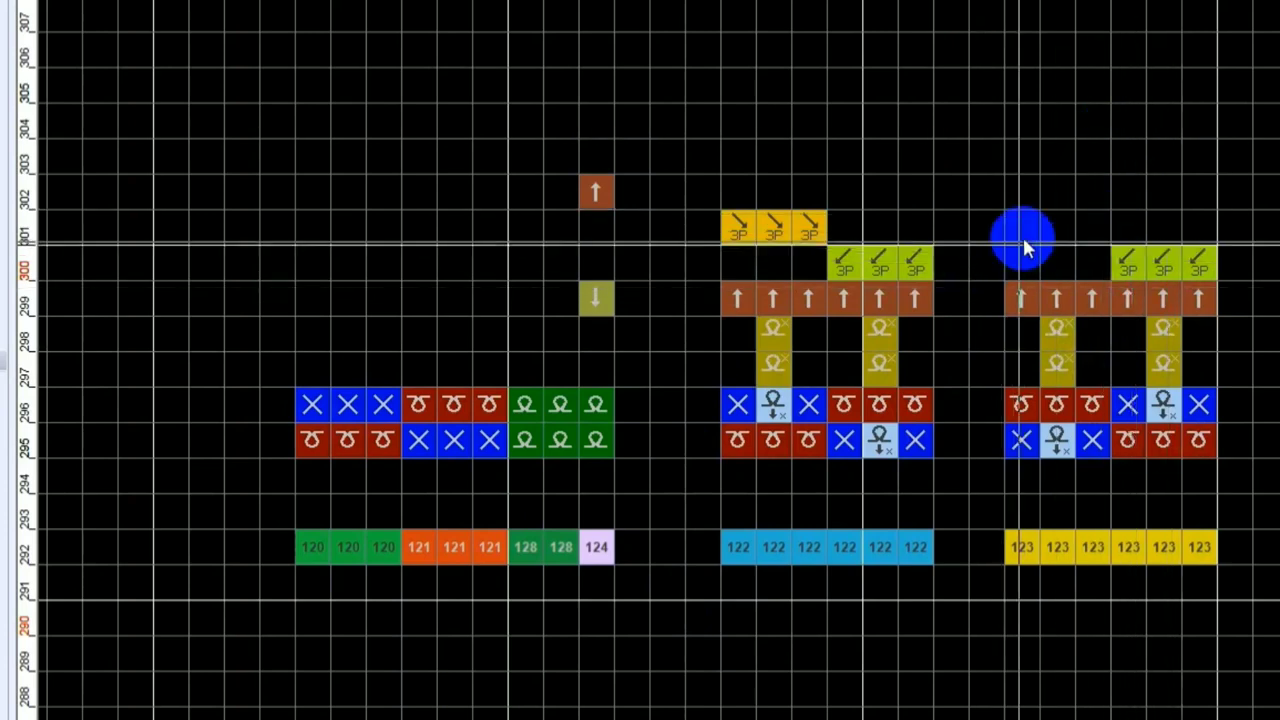
{"action": "mouse_move", "coordinate": [1022, 232]}
{"action": "left_mouse_down"}
{"action": "mouse_move", "coordinate": [1099, 228]}
{"action": "mouse_move", "coordinate": [1150, 258]}
{"action": "mouse_move", "coordinate": [1122, 242]}
{"action": "left_mouse_up"}
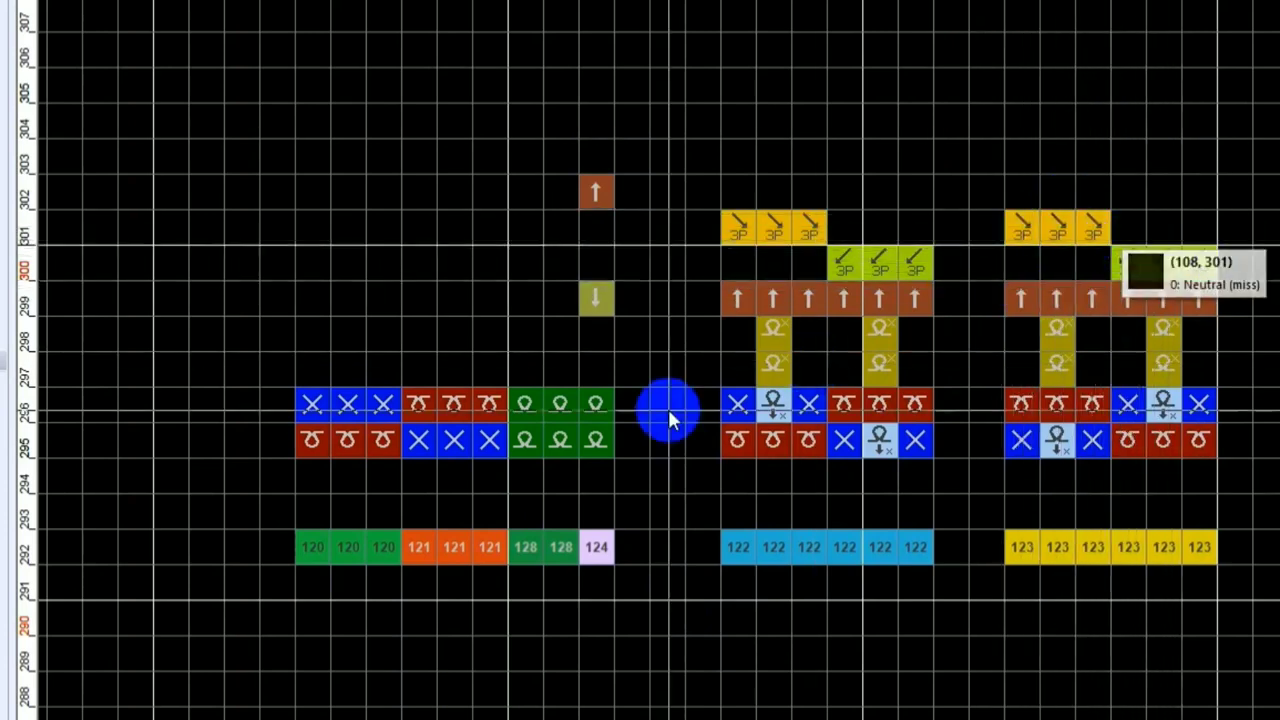
{"action": "scroll", "coordinate": [667, 406], "scroll_direction": "down", "scroll_amount": 1}
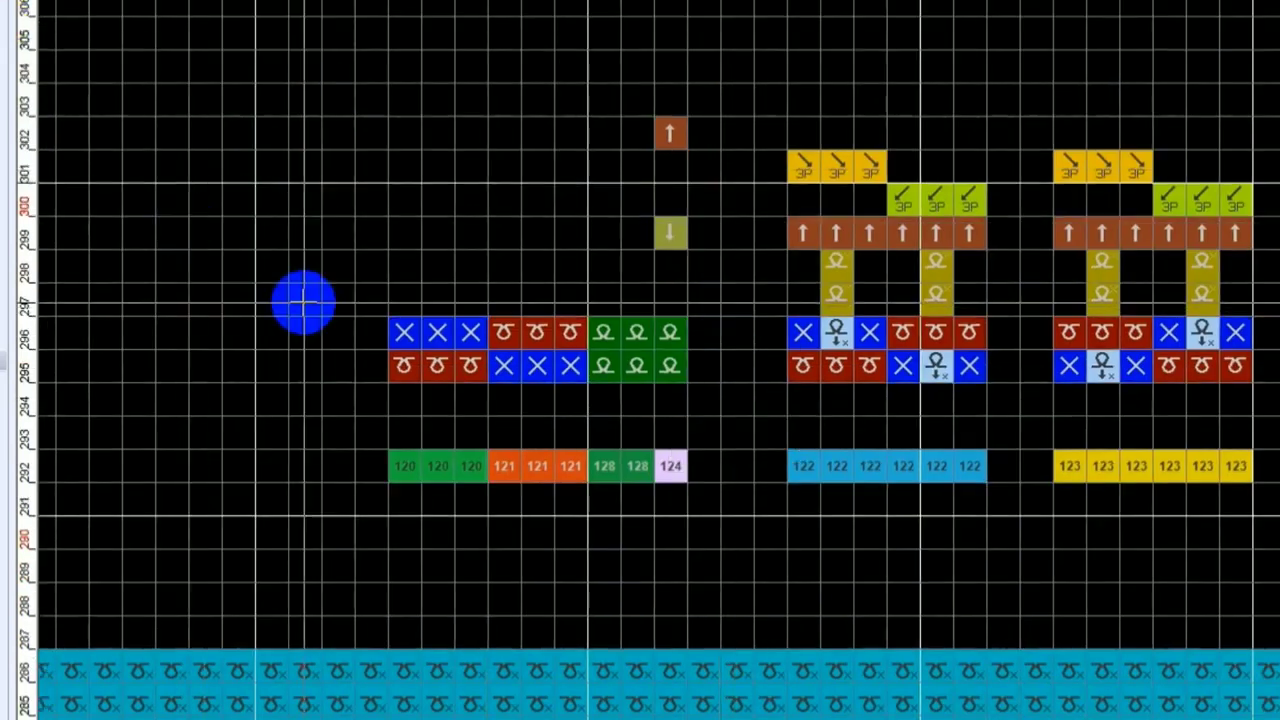
{"action": "left_click", "coordinate": [1222, 215]}
{"action": "left_click_drag", "start_coordinate": [1226, 217], "coordinate": [1251, 143]}
{"action": "left_click", "coordinate": [903, 63]}
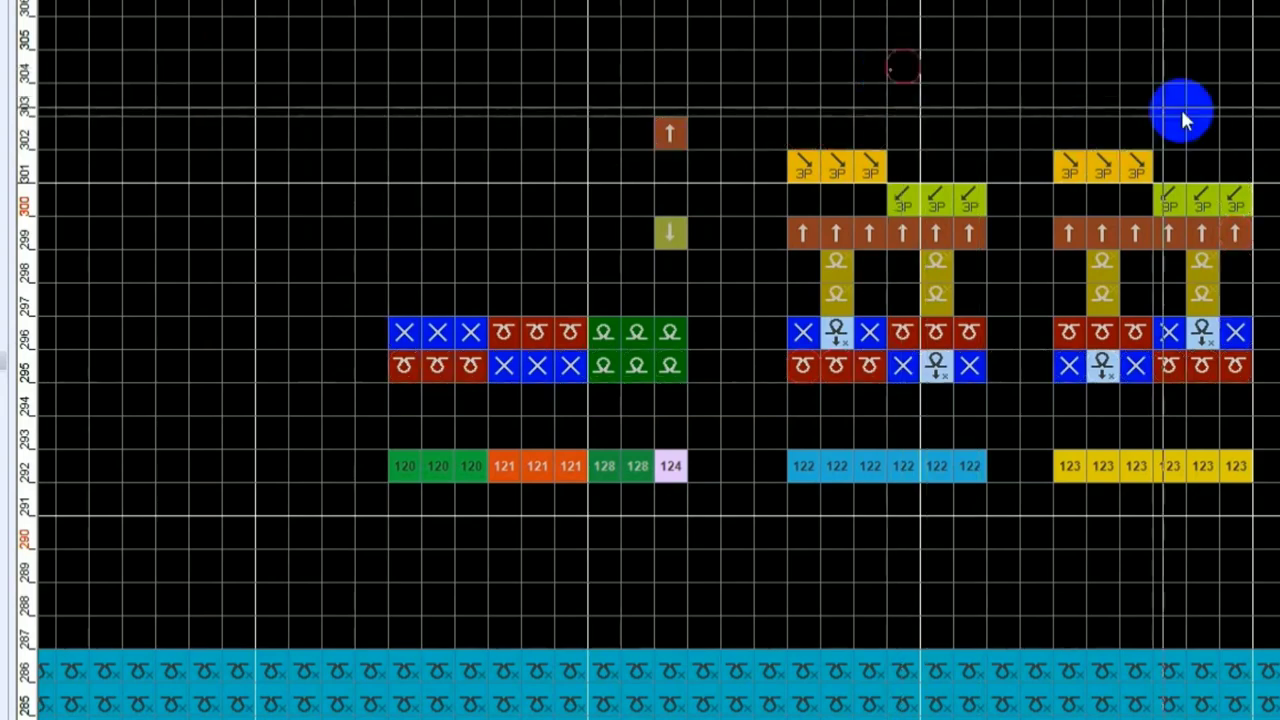
{"action": "scroll", "coordinate": [720, 316], "scroll_direction": "down", "scroll_amount": 1}
{"action": "scroll", "coordinate": [720, 316], "scroll_direction": "up", "scroll_amount": 1}
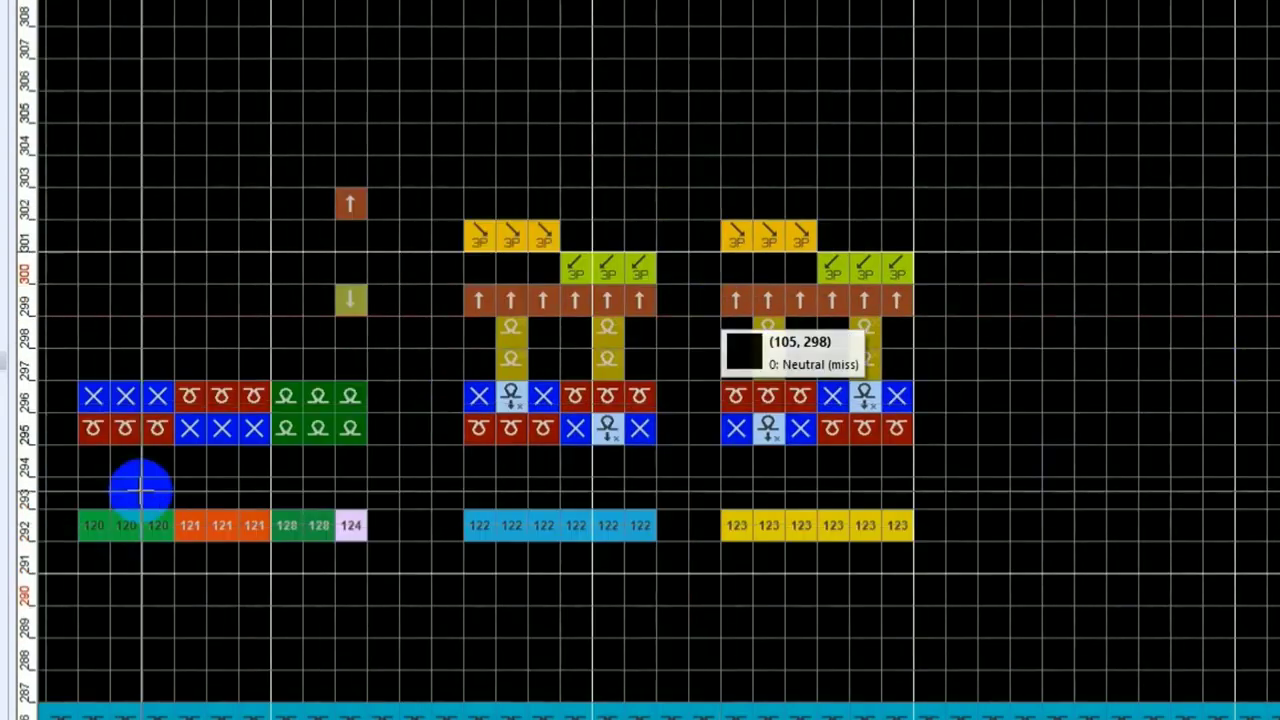
- Fill columns 85 to 110 of row 305, above all the stitch modules, with colour 6
{"action": "left_click", "coordinate": [93, 528]}
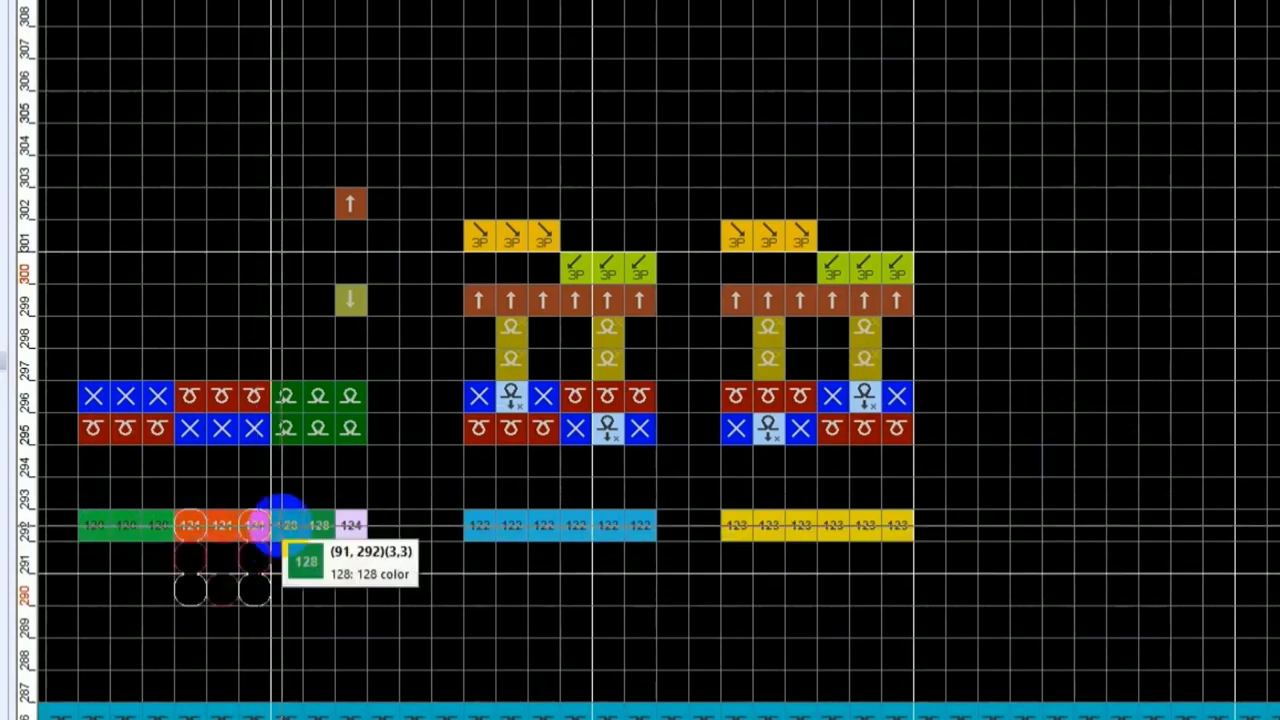
{"action": "left_click", "coordinate": [366, 527]}
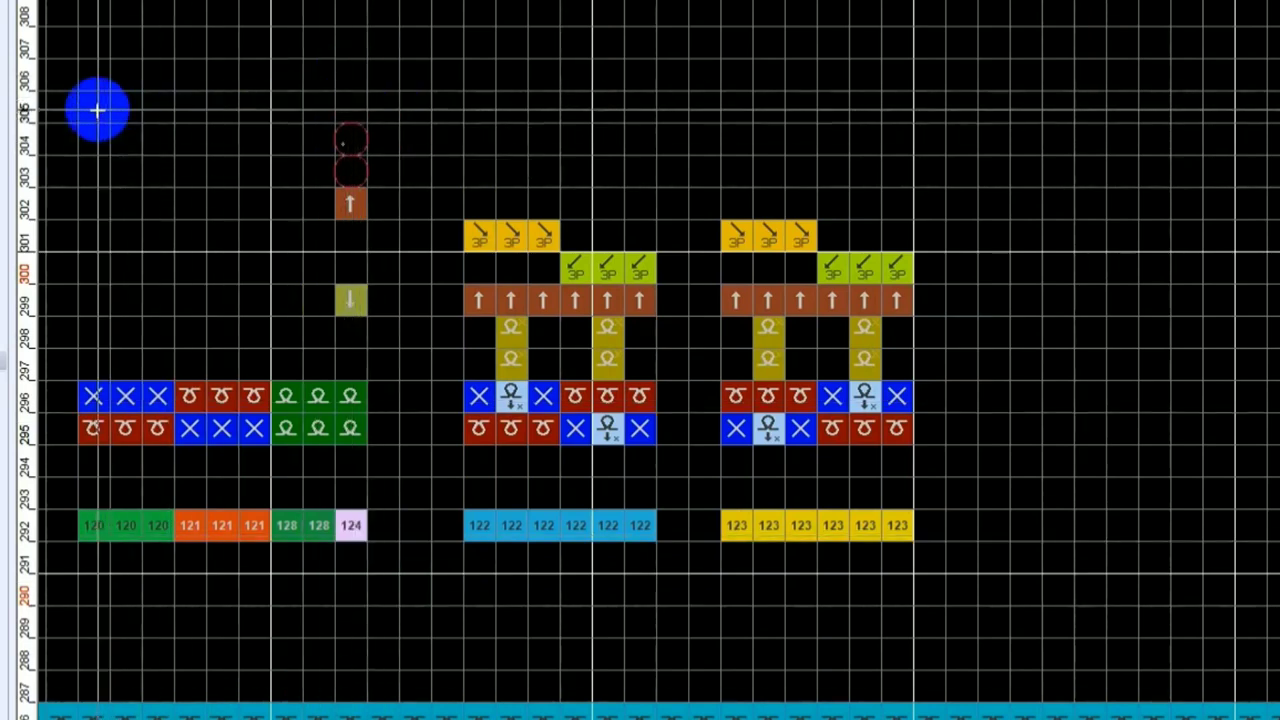
{"action": "mouse_move", "coordinate": [94, 106]}
{"action": "left_mouse_down"}
{"action": "mouse_move", "coordinate": [643, 86]}
{"action": "mouse_move", "coordinate": [794, 114]}
{"action": "left_mouse_up"}
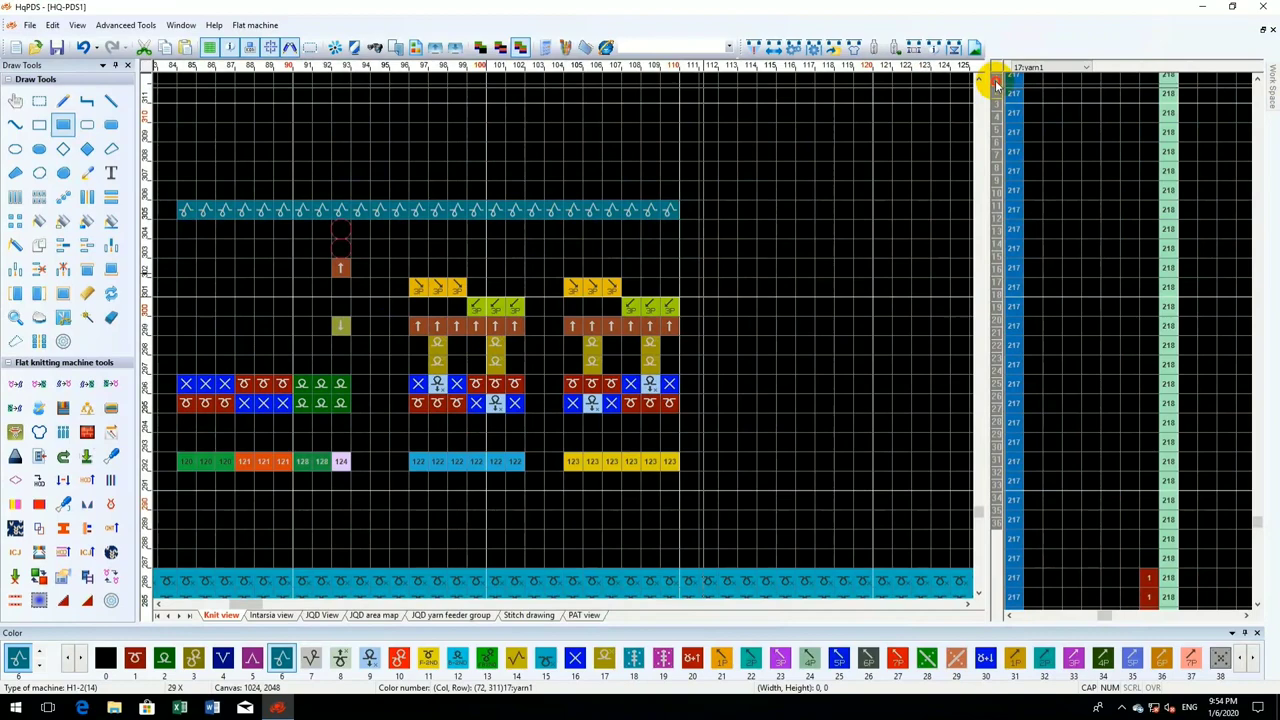
- Widen the function line area at economy and fill its module flag column with colour 2 for rows 292 to 305
{"action": "left_click", "coordinate": [998, 233]}
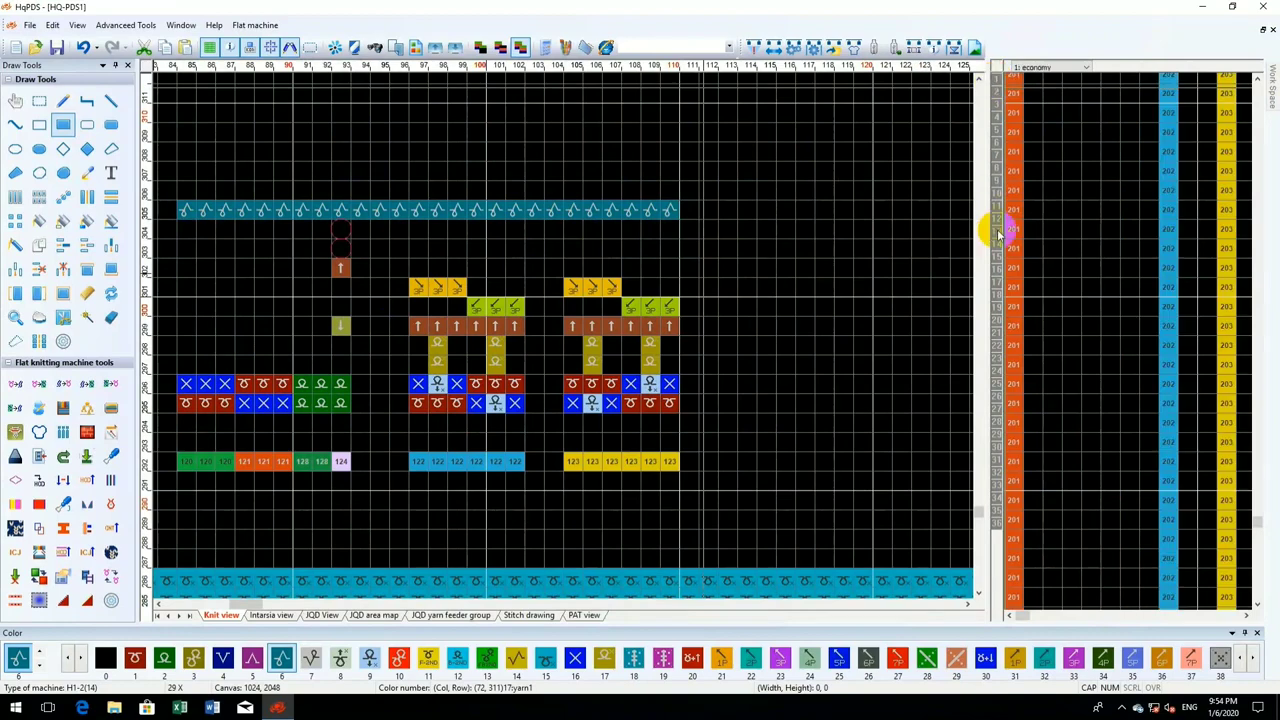
{"action": "left_click_drag", "start_coordinate": [985, 230], "coordinate": [724, 232]}
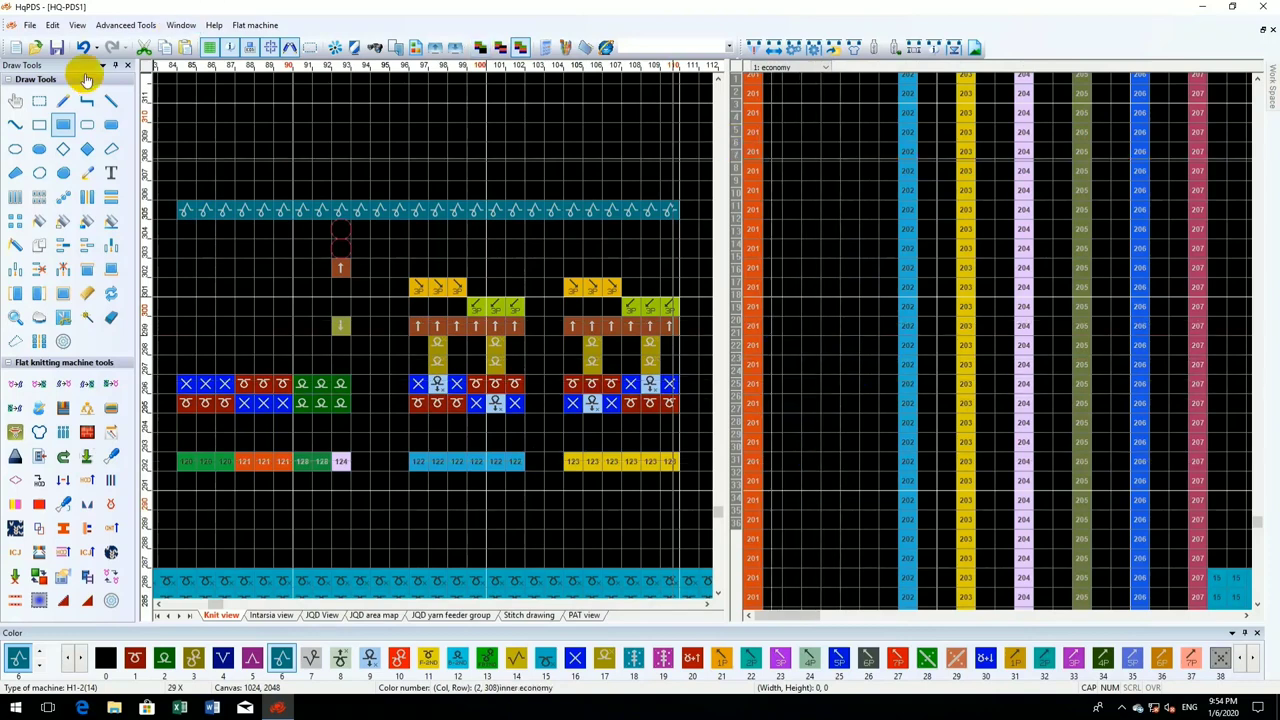
{"action": "left_click", "coordinate": [164, 657]}
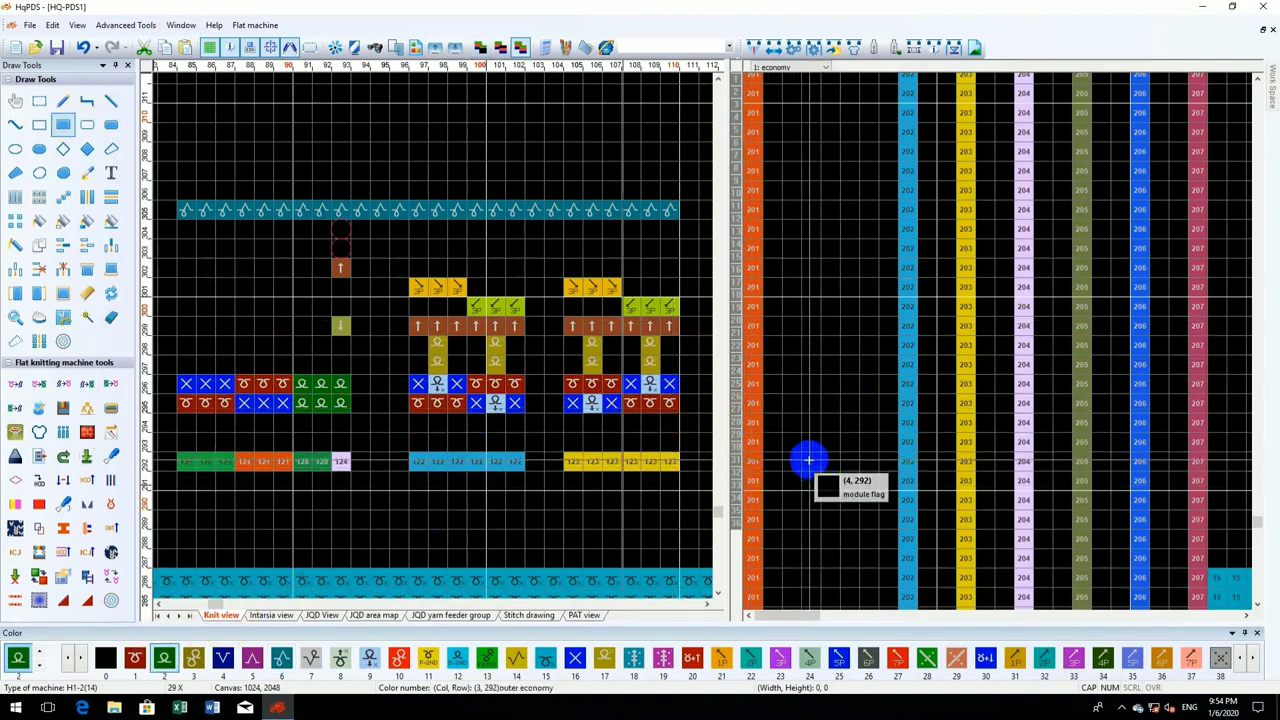
{"action": "left_click_drag", "start_coordinate": [810, 460], "coordinate": [810, 213]}
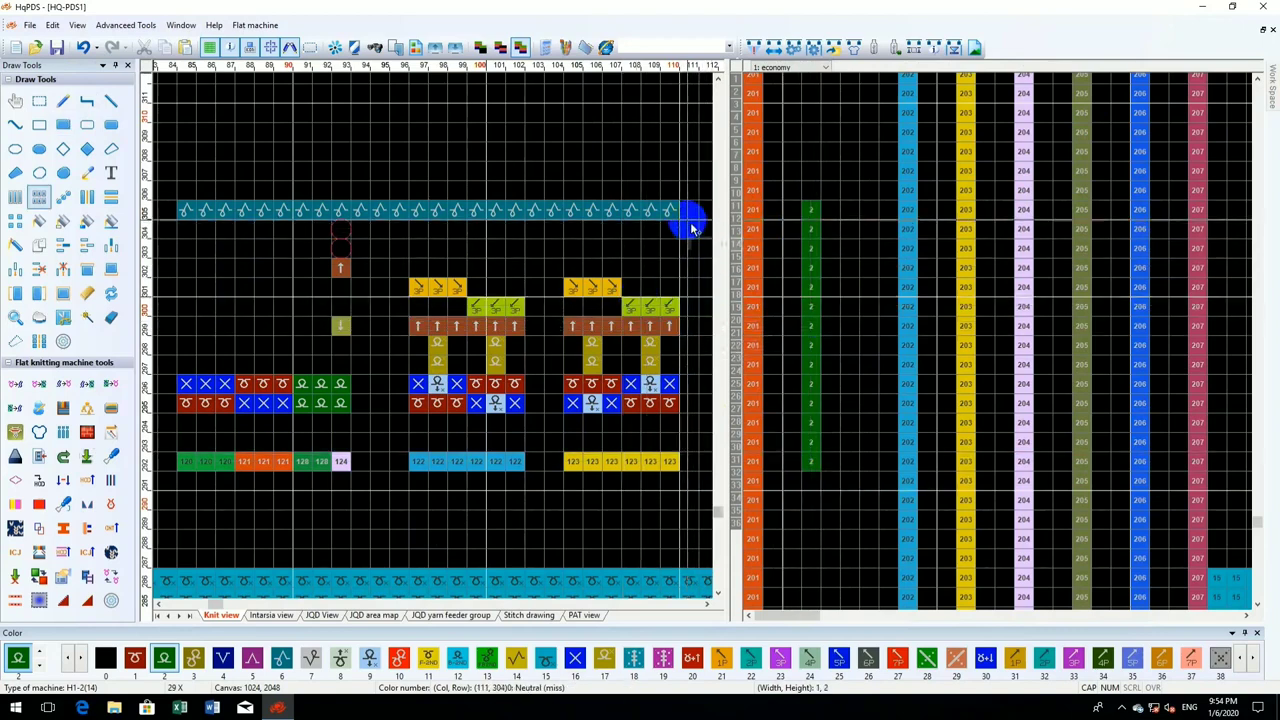
{"action": "left_click_drag", "start_coordinate": [683, 218], "coordinate": [691, 466]}
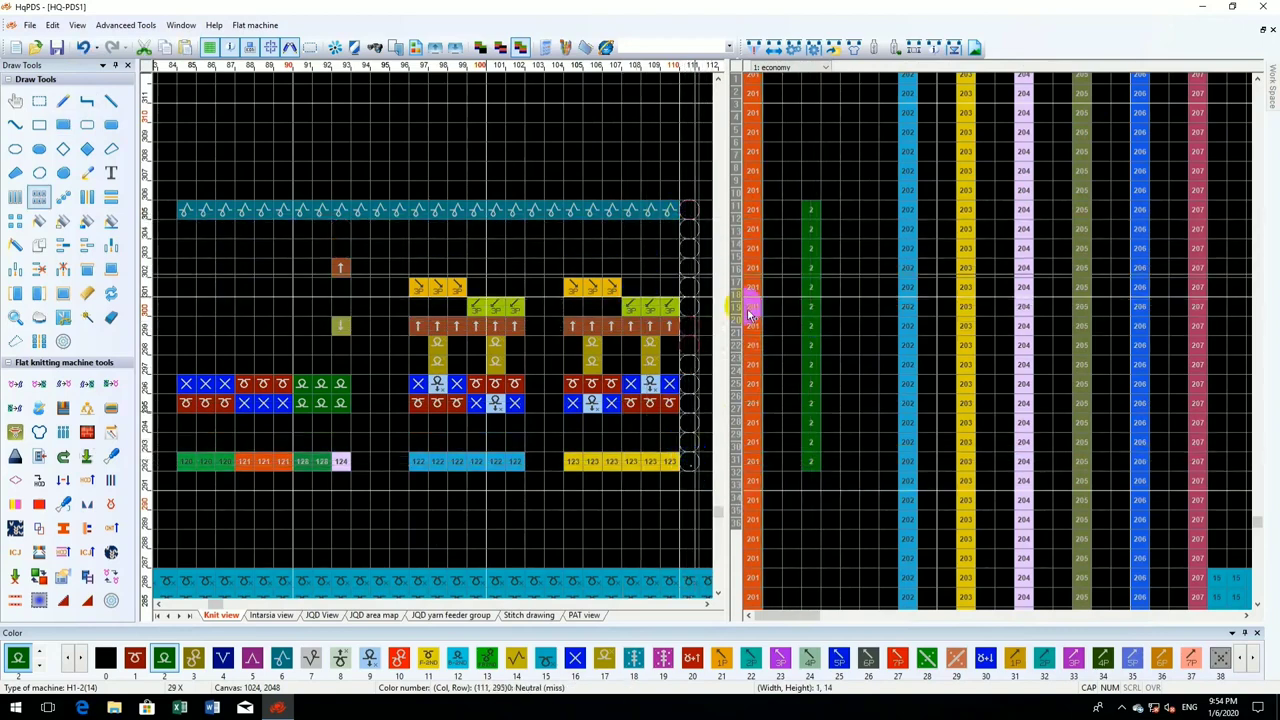
{"action": "mouse_move", "coordinate": [828, 216]}
{"action": "left_mouse_down"}
{"action": "mouse_move", "coordinate": [860, 428]}
{"action": "mouse_move", "coordinate": [829, 461]}
{"action": "left_mouse_up"}
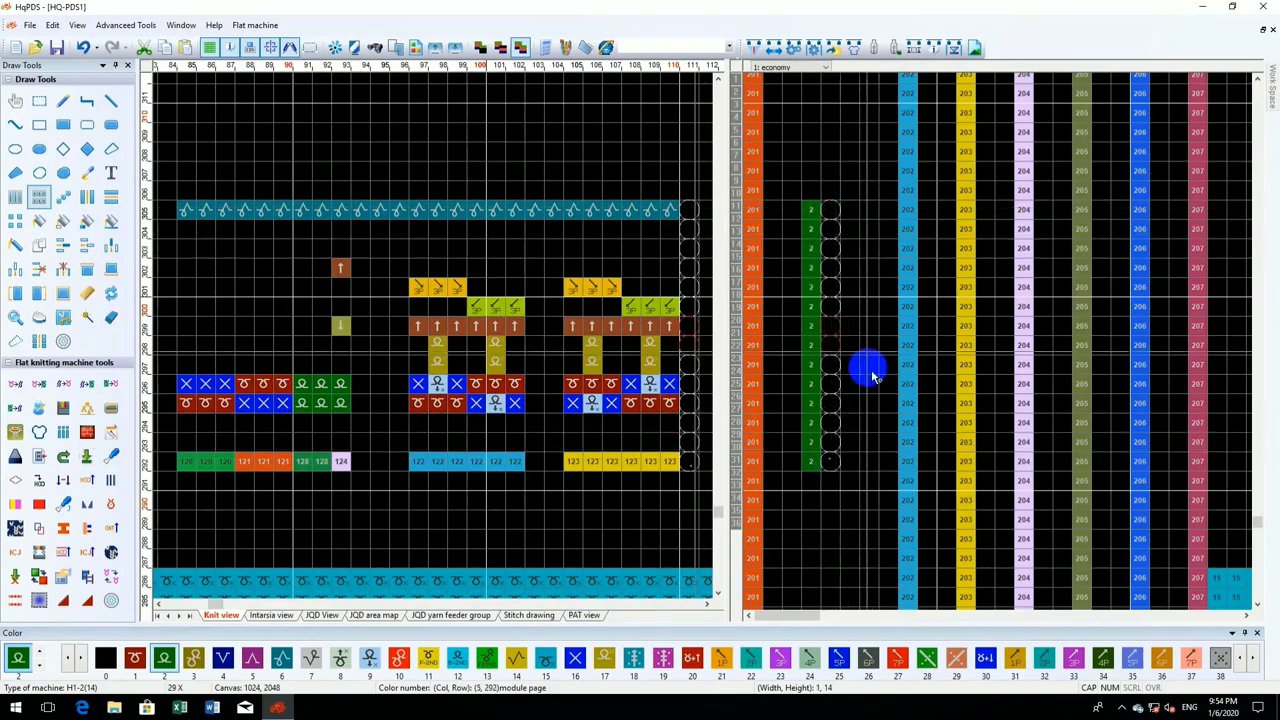
- Set cancel weaving to 1 for rows 300 and 301 in the function lines
{"action": "left_click", "coordinate": [800, 68]}
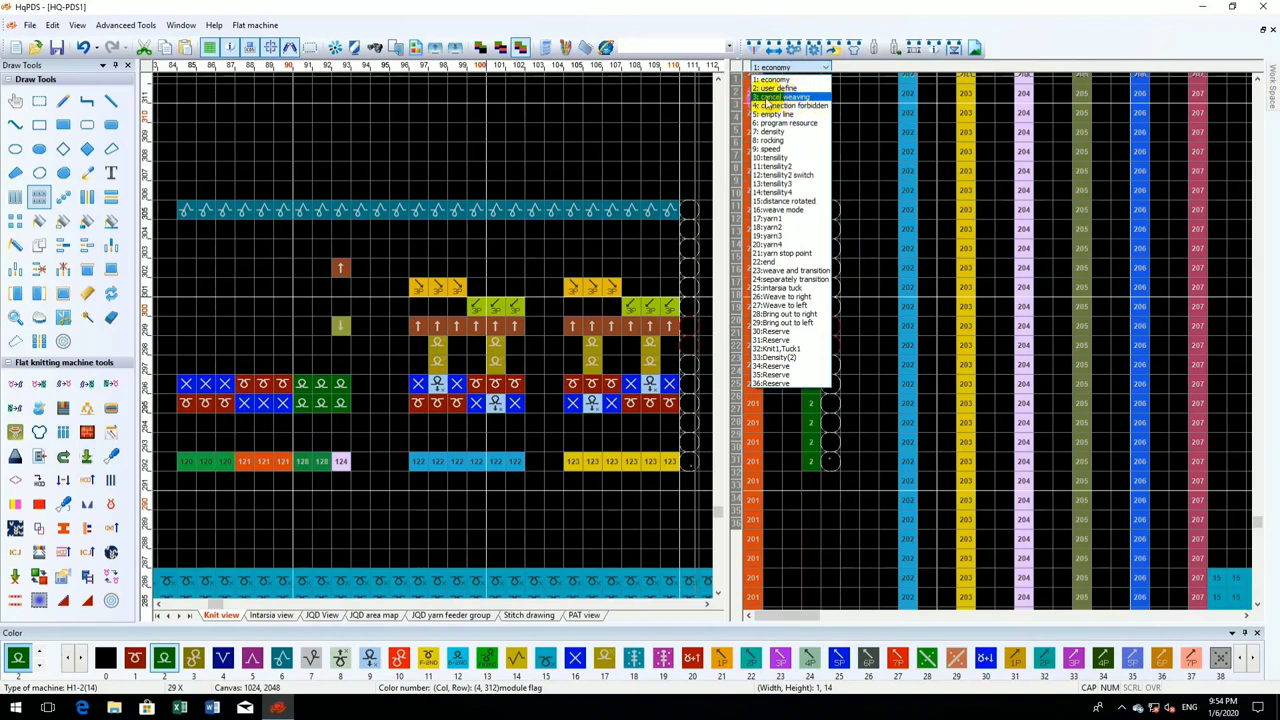
{"action": "left_click", "coordinate": [777, 100]}
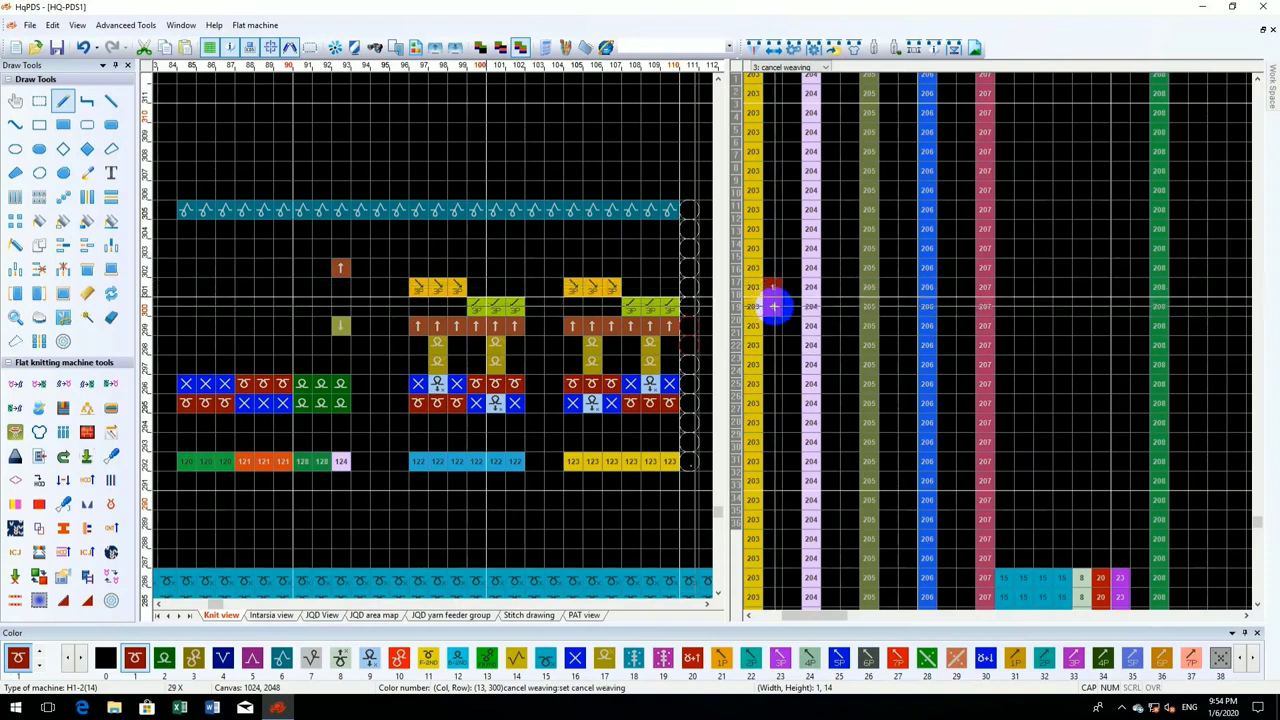
{"action": "left_click", "coordinate": [772, 305]}
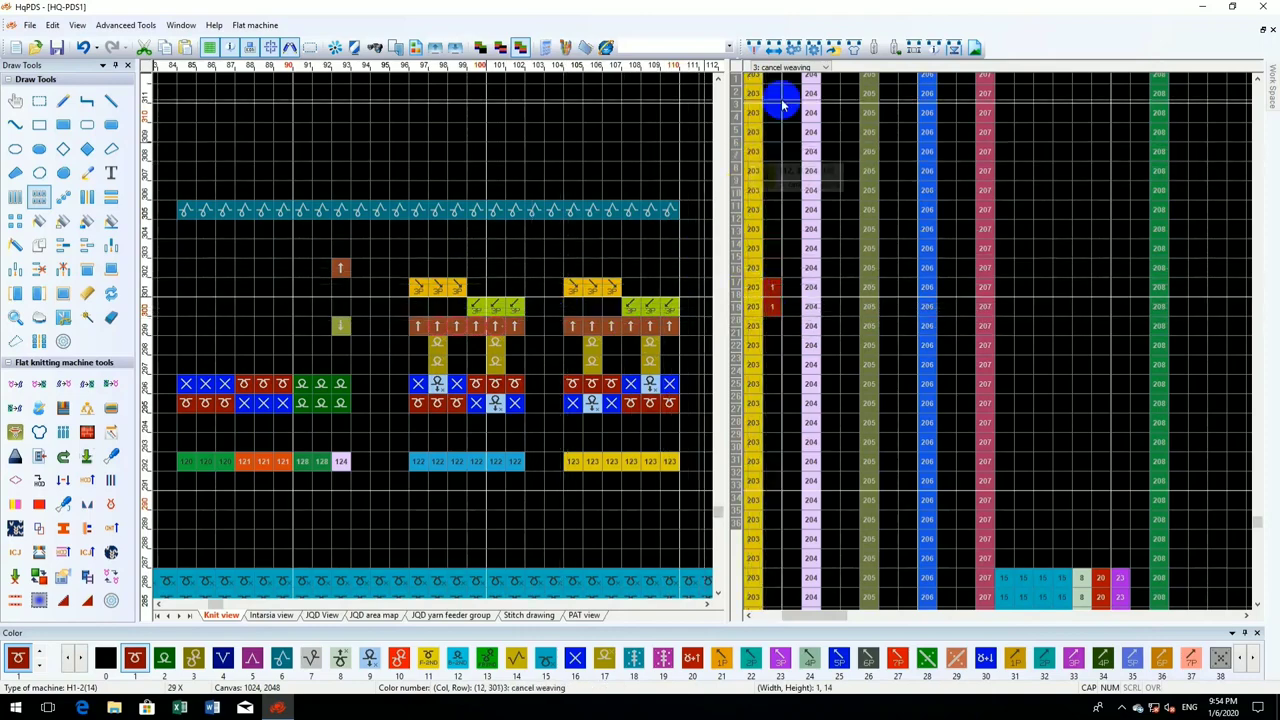
- Set separately transition to 1 for rows 299 to 301 in the function lines
{"action": "left_click", "coordinate": [775, 67]}
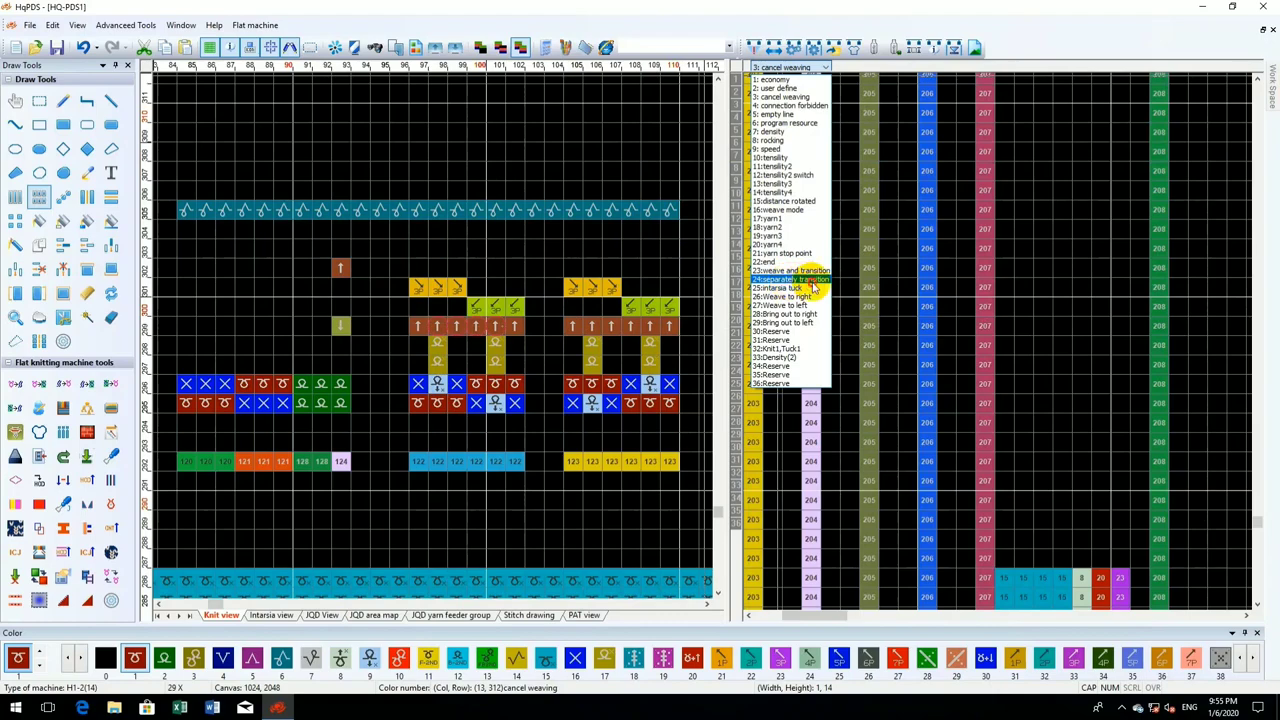
{"action": "left_click", "coordinate": [814, 287]}
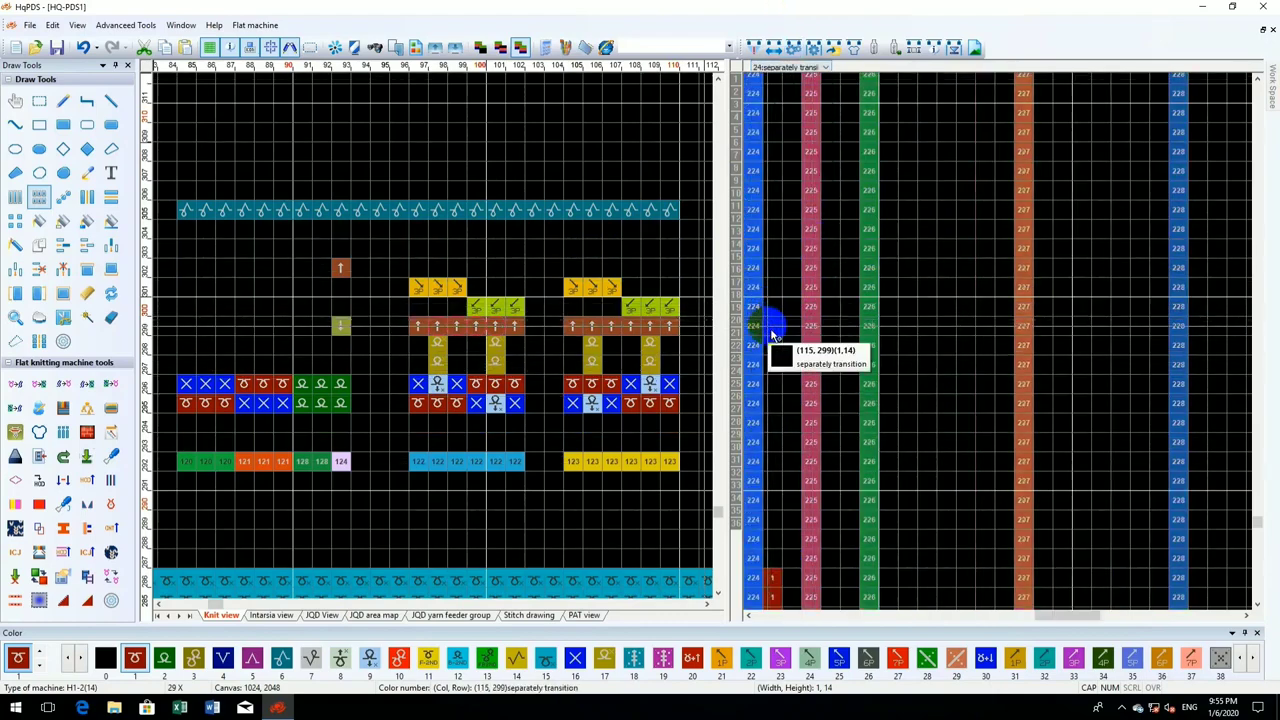
{"action": "left_click_drag", "start_coordinate": [767, 328], "coordinate": [774, 288]}
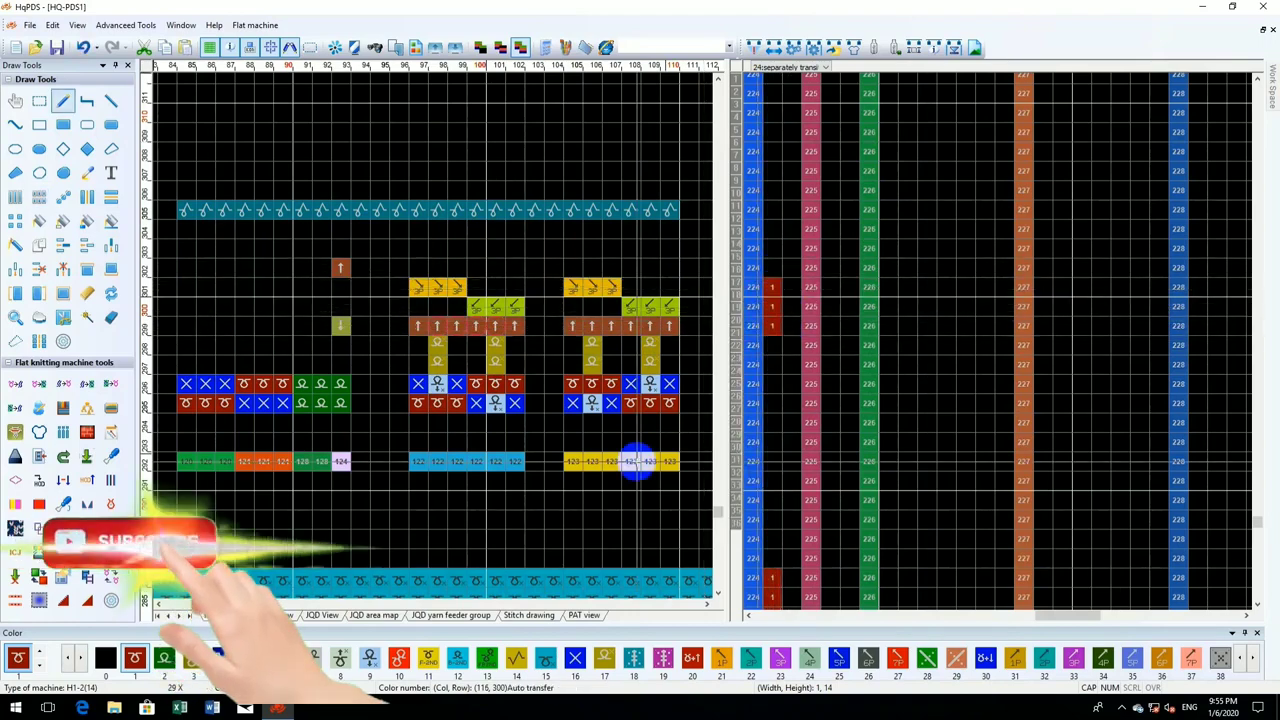
- Return the function lines to economy and review the flag cells beside the stitch modules
{"action": "scroll", "coordinate": [496, 500], "scroll_direction": "down", "scroll_amount": 1}
{"action": "scroll", "coordinate": [425, 338], "scroll_direction": "down", "scroll_amount": 1}
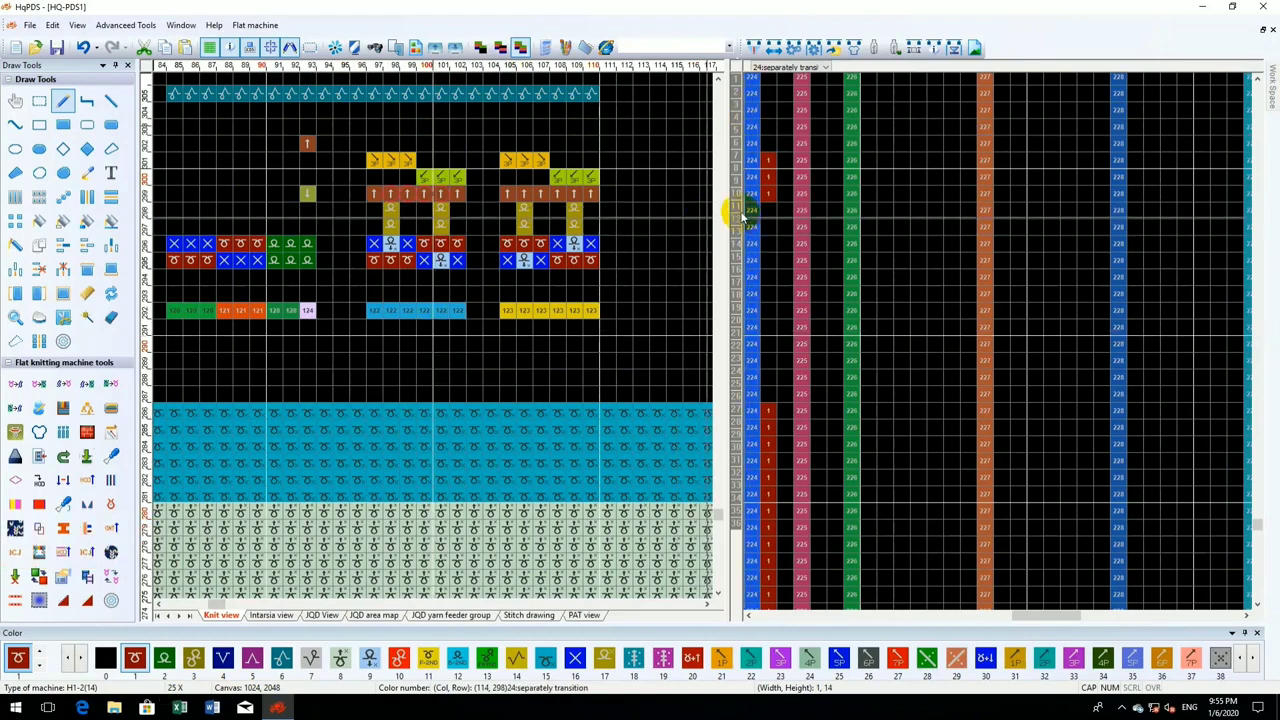
{"action": "left_click", "coordinate": [736, 81]}
{"action": "scroll", "coordinate": [804, 210], "scroll_direction": "down", "scroll_amount": 3}
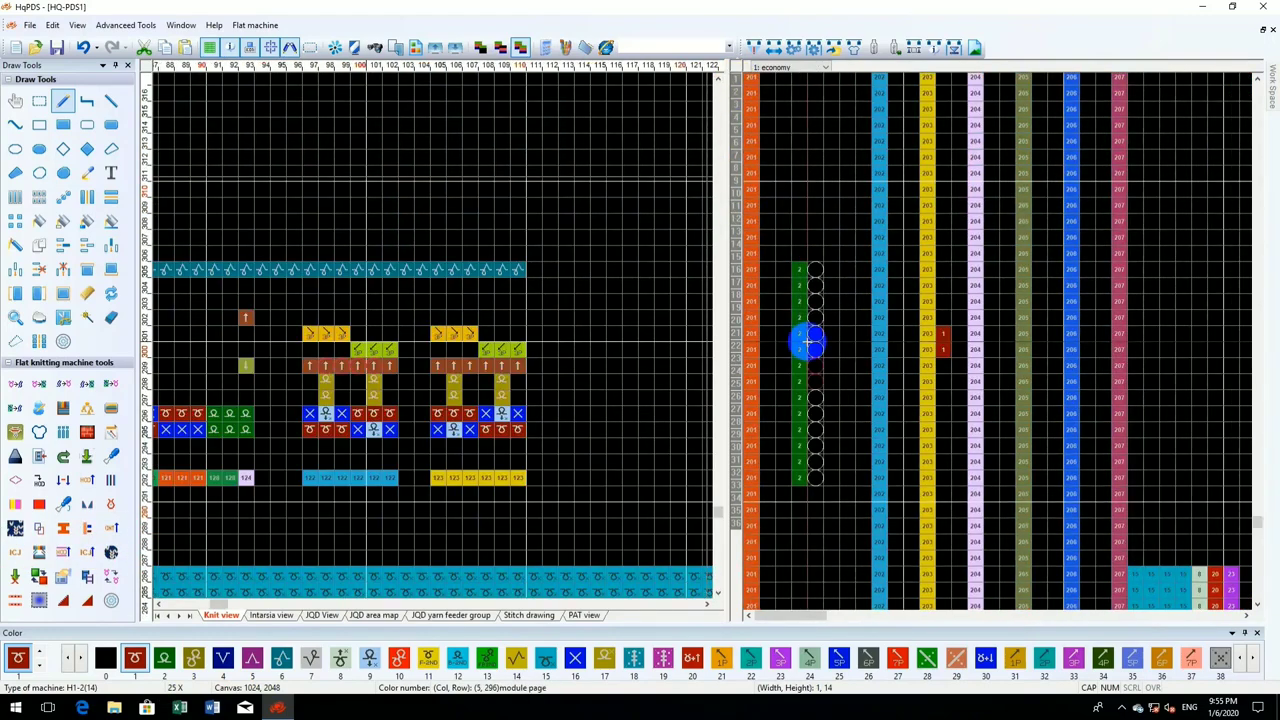
{"action": "scroll", "coordinate": [836, 376], "scroll_direction": "down", "scroll_amount": 4}
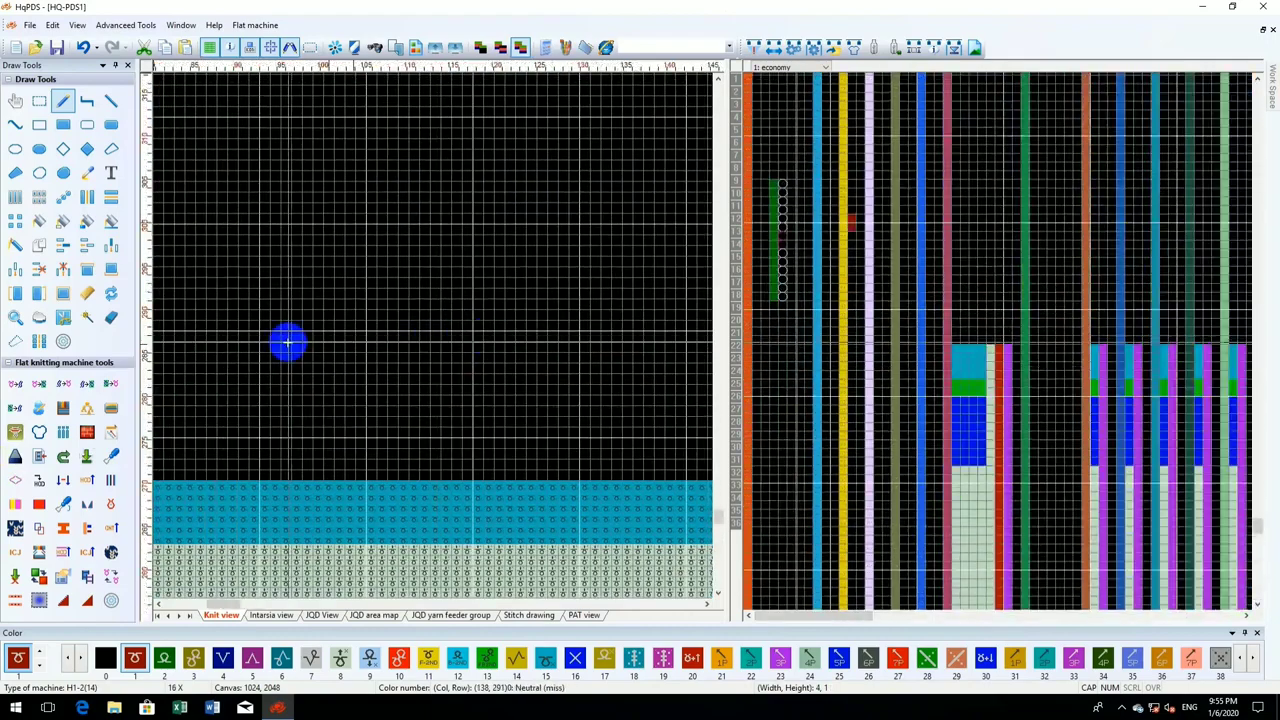
{"action": "scroll", "coordinate": [455, 333], "scroll_direction": "up", "scroll_amount": 3}
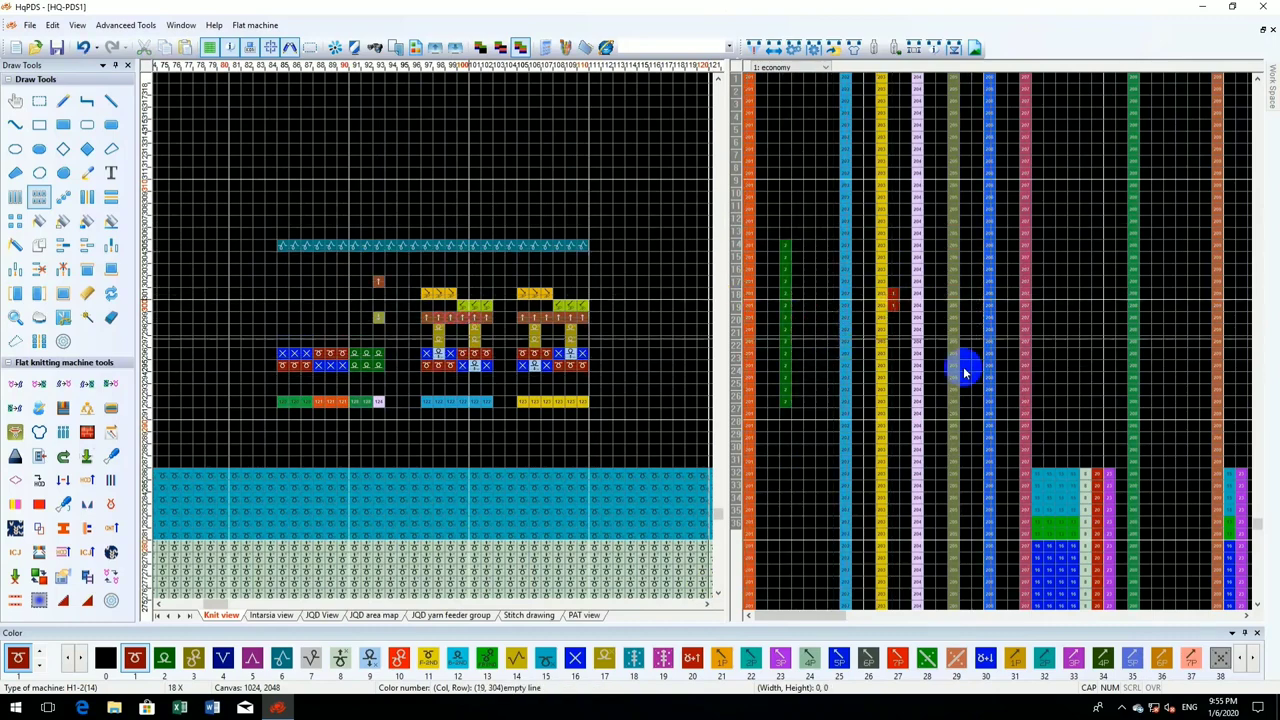
- Select the 28 by 17 cell block that encloses all the stitch modules and the colour 6 row
{"action": "left_click_drag", "start_coordinate": [259, 414], "coordinate": [570, 158]}
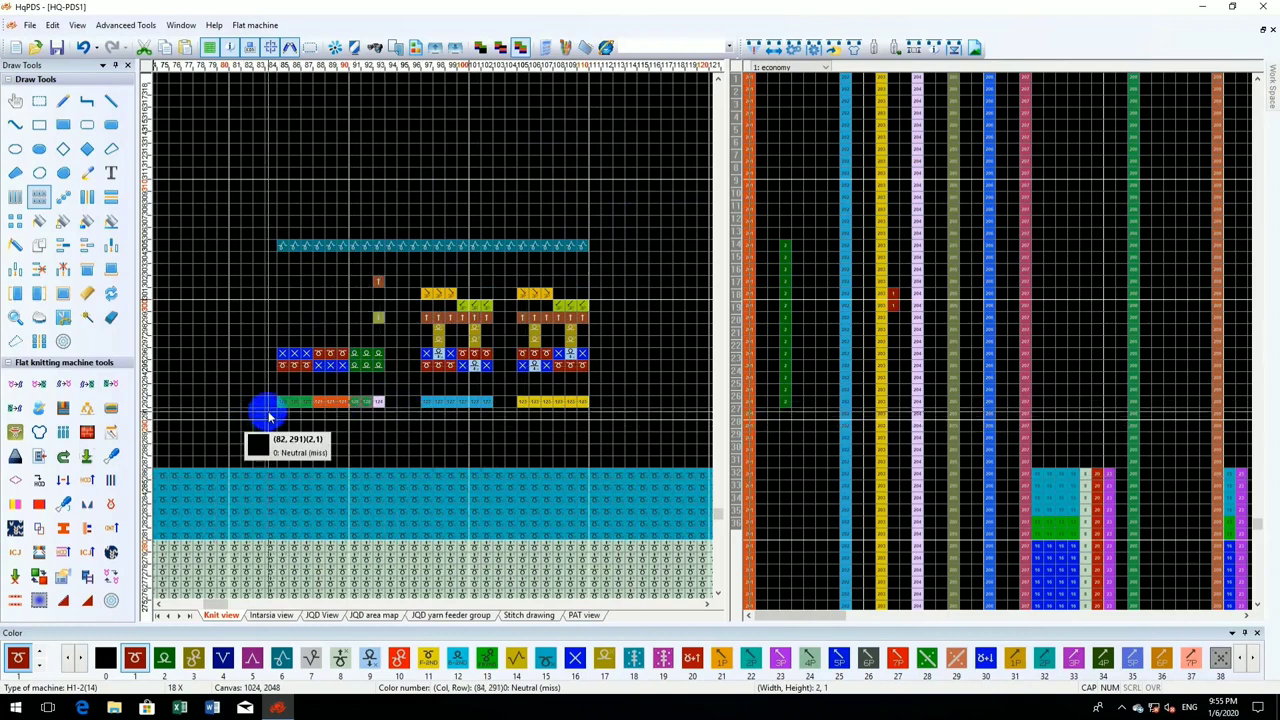
{"action": "left_click_drag", "start_coordinate": [263, 403], "coordinate": [583, 405]}
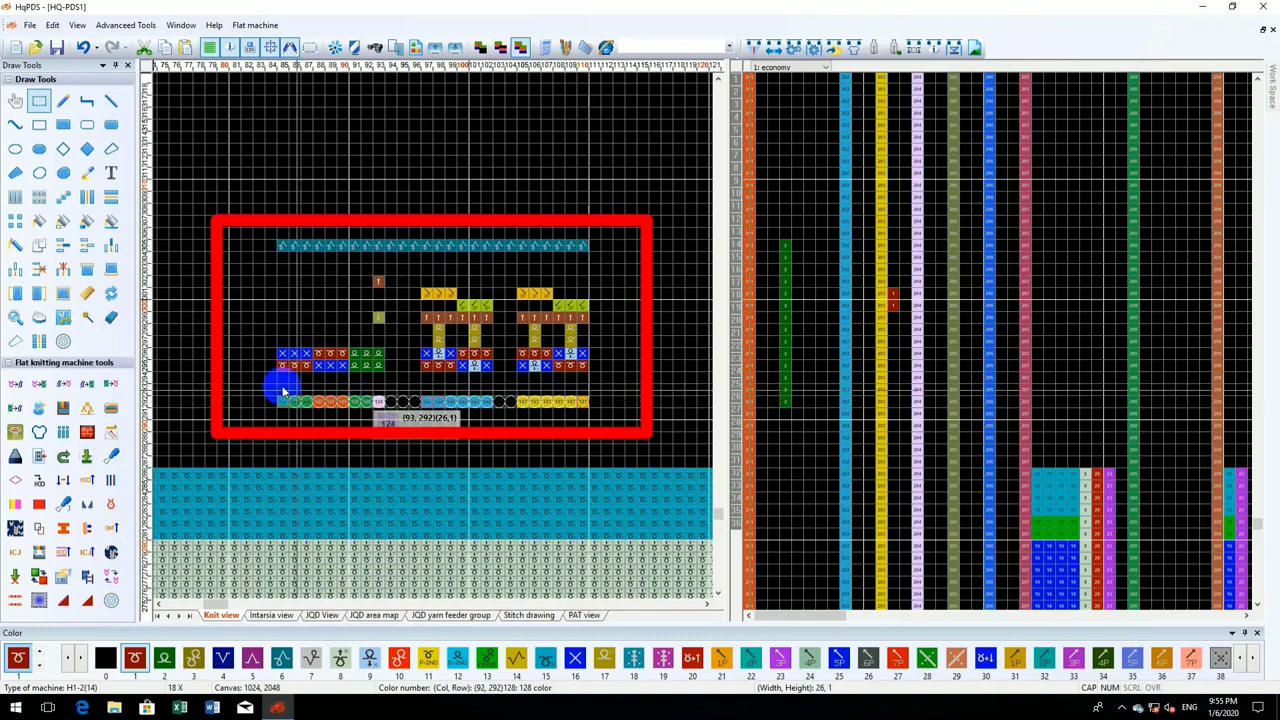
{"action": "mouse_move", "coordinate": [270, 414]}
{"action": "left_mouse_down"}
{"action": "mouse_move", "coordinate": [545, 230]}
{"action": "mouse_move", "coordinate": [594, 222]}
{"action": "left_mouse_up"}
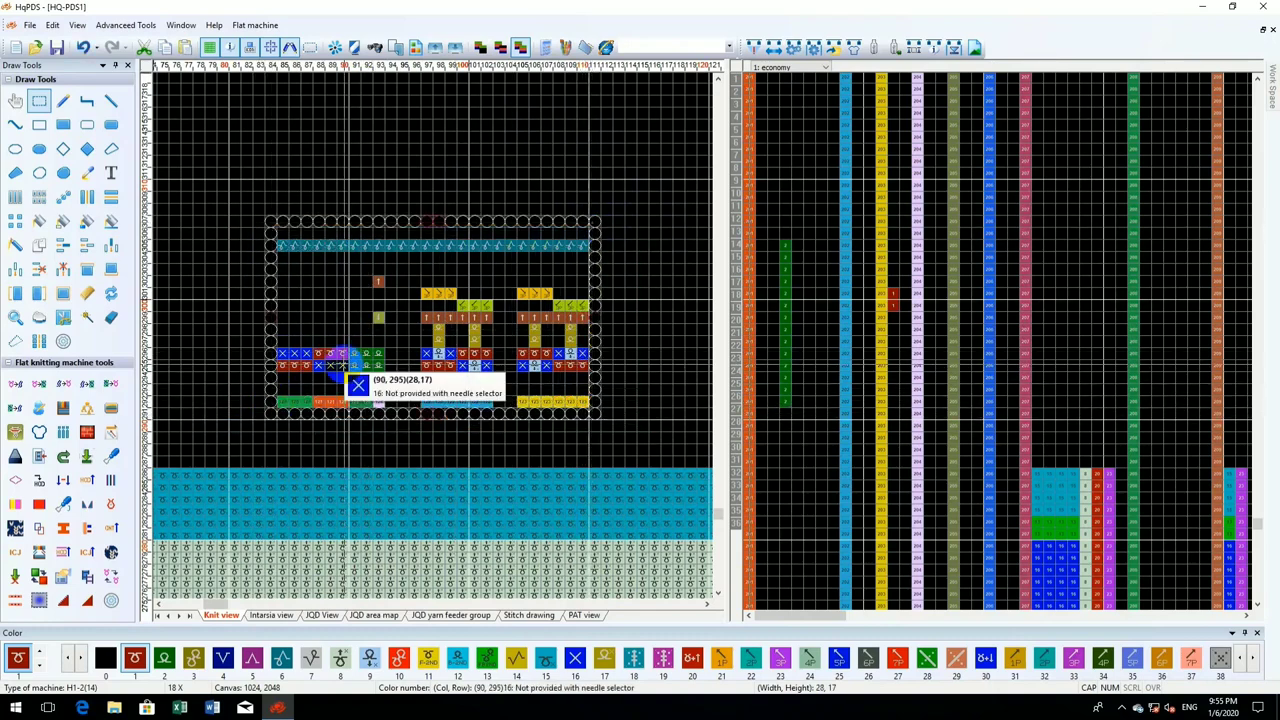
- Move the selected module block into the red front-knit area above the ribbing, at about columns 70 to 97 and rows 66 to 82, and deselect it
{"action": "left_click", "coordinate": [435, 340]}
{"action": "scroll", "coordinate": [435, 340], "scroll_direction": "down", "scroll_amount": 5}
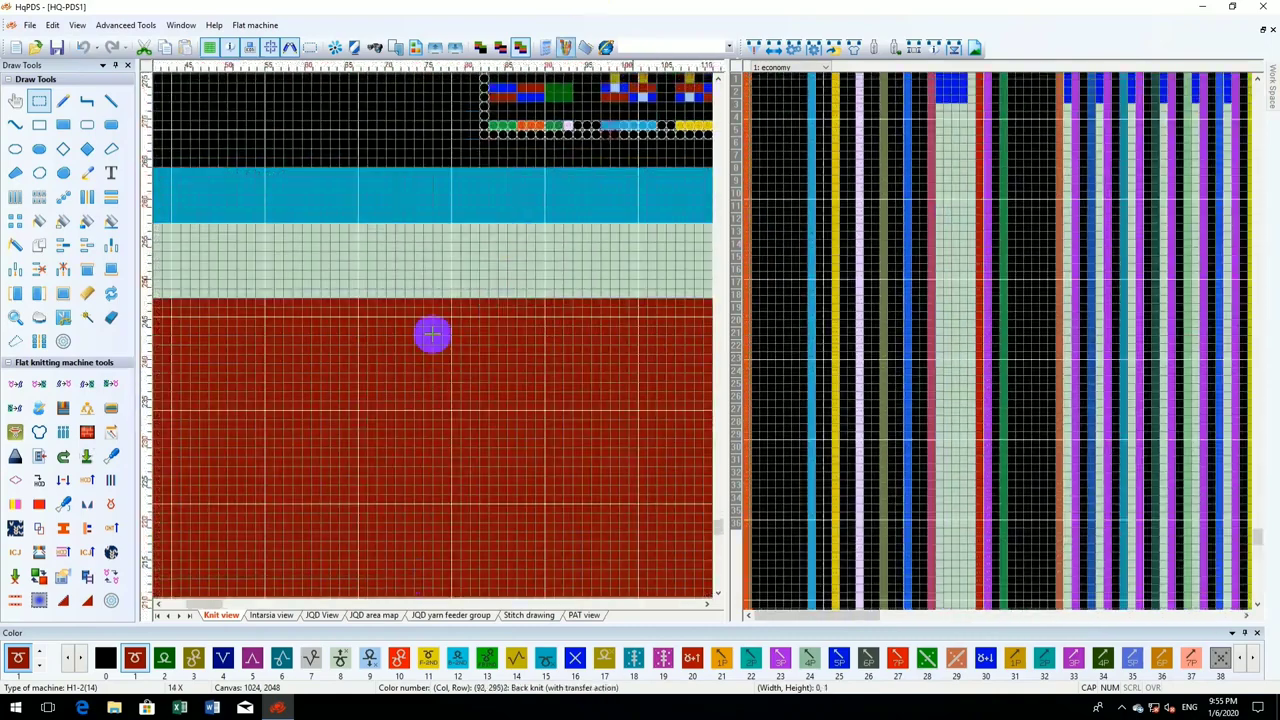
{"action": "scroll", "coordinate": [285, 480], "scroll_direction": "down", "scroll_amount": 1}
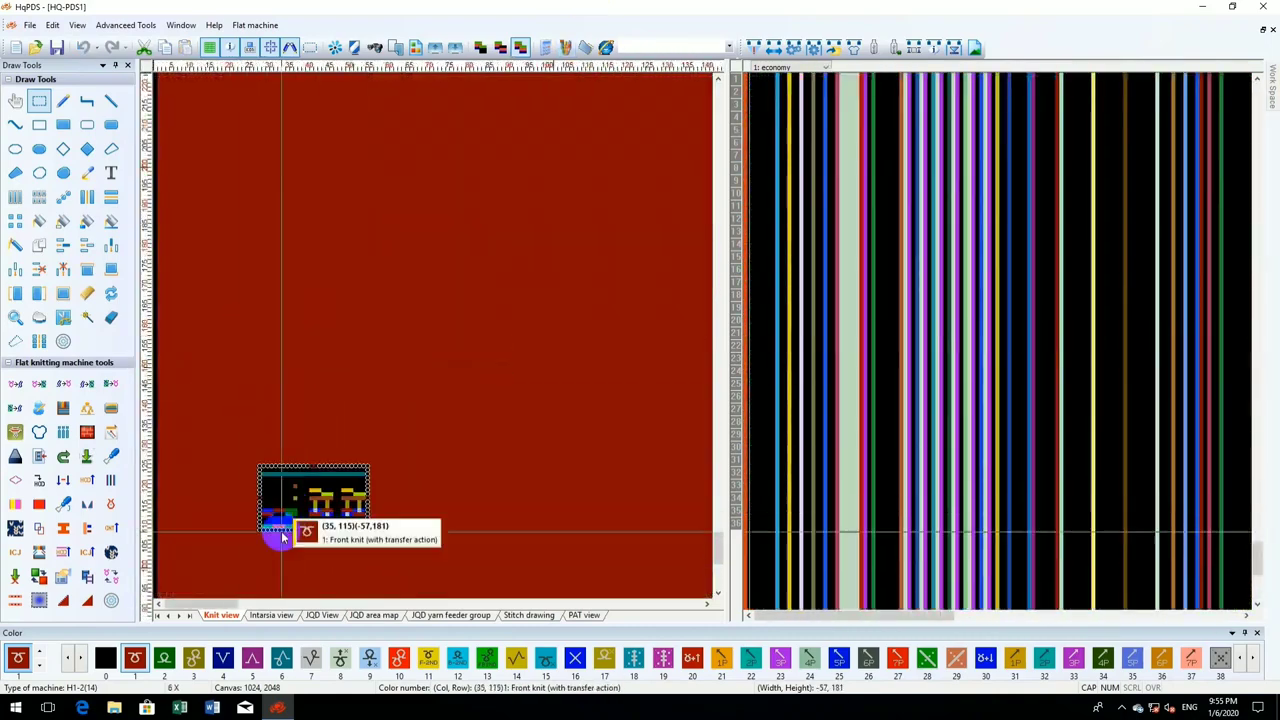
{"action": "scroll", "coordinate": [286, 534], "scroll_direction": "up", "scroll_amount": 1}
{"action": "scroll", "coordinate": [365, 490], "scroll_direction": "down", "scroll_amount": 1}
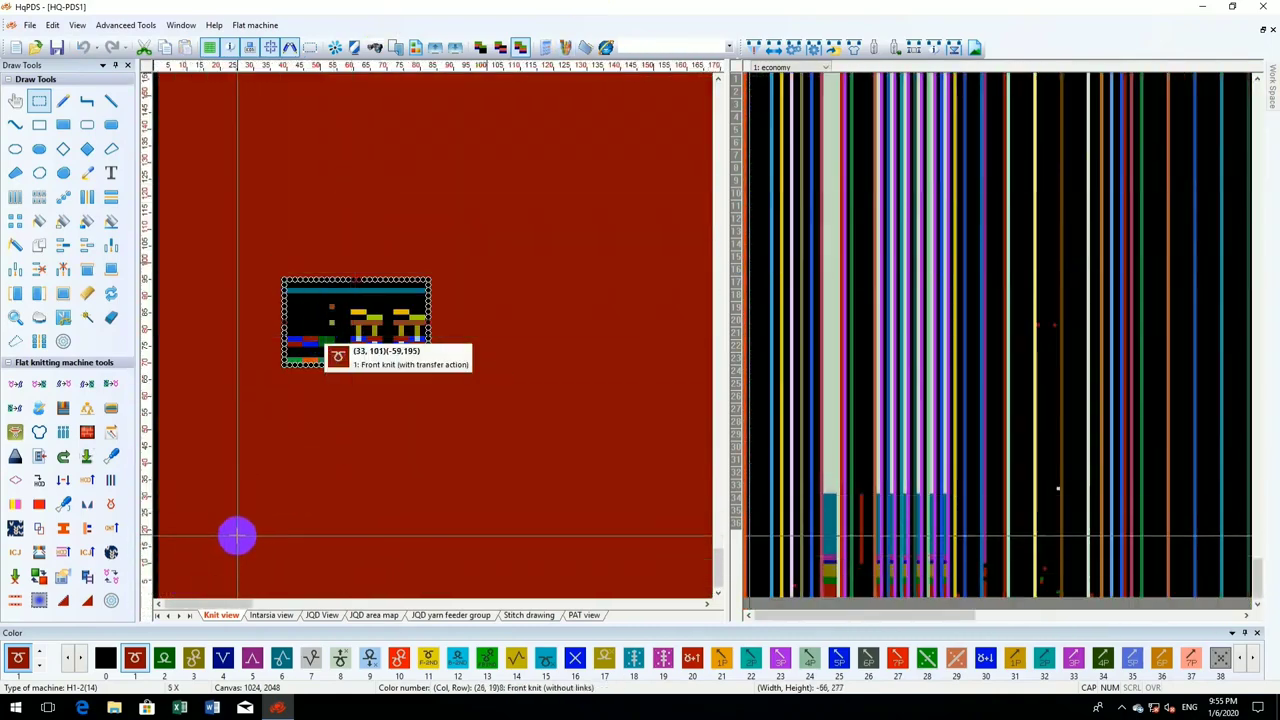
{"action": "scroll", "coordinate": [237, 534], "scroll_direction": "down", "scroll_amount": 2}
{"action": "scroll", "coordinate": [285, 413], "scroll_direction": "up", "scroll_amount": 2}
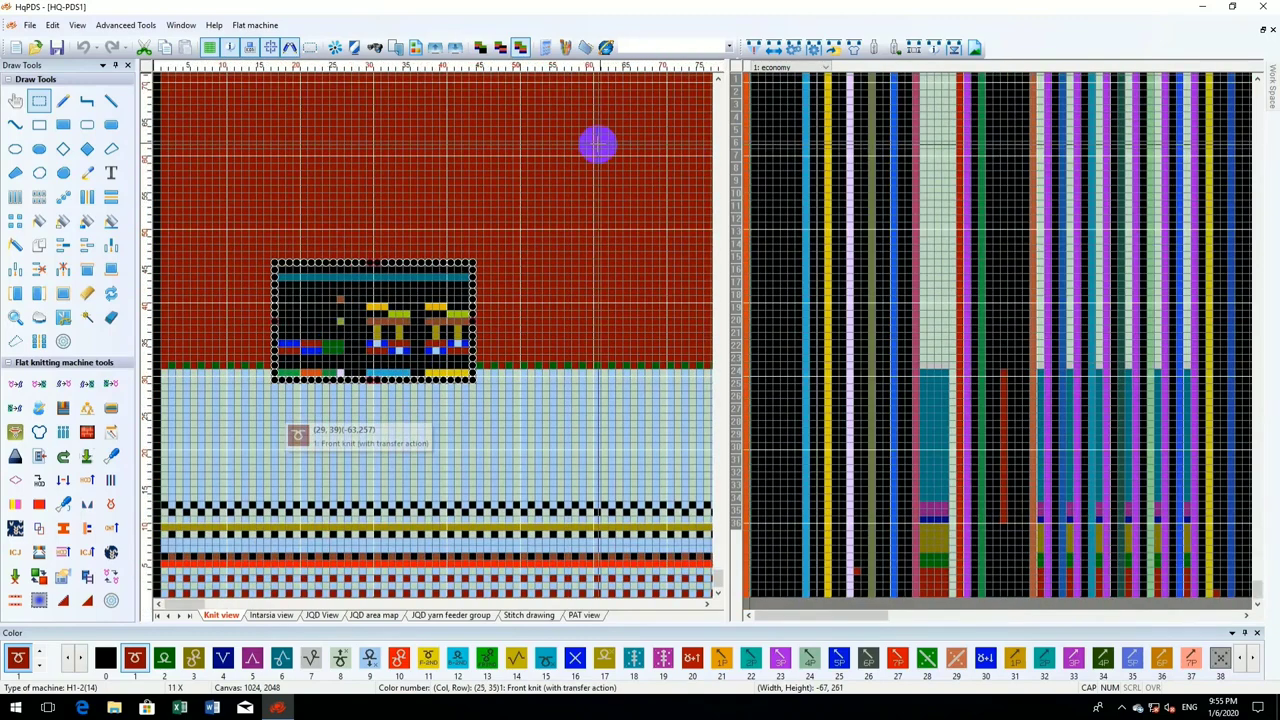
{"action": "scroll", "coordinate": [597, 143], "scroll_direction": "down", "scroll_amount": 1}
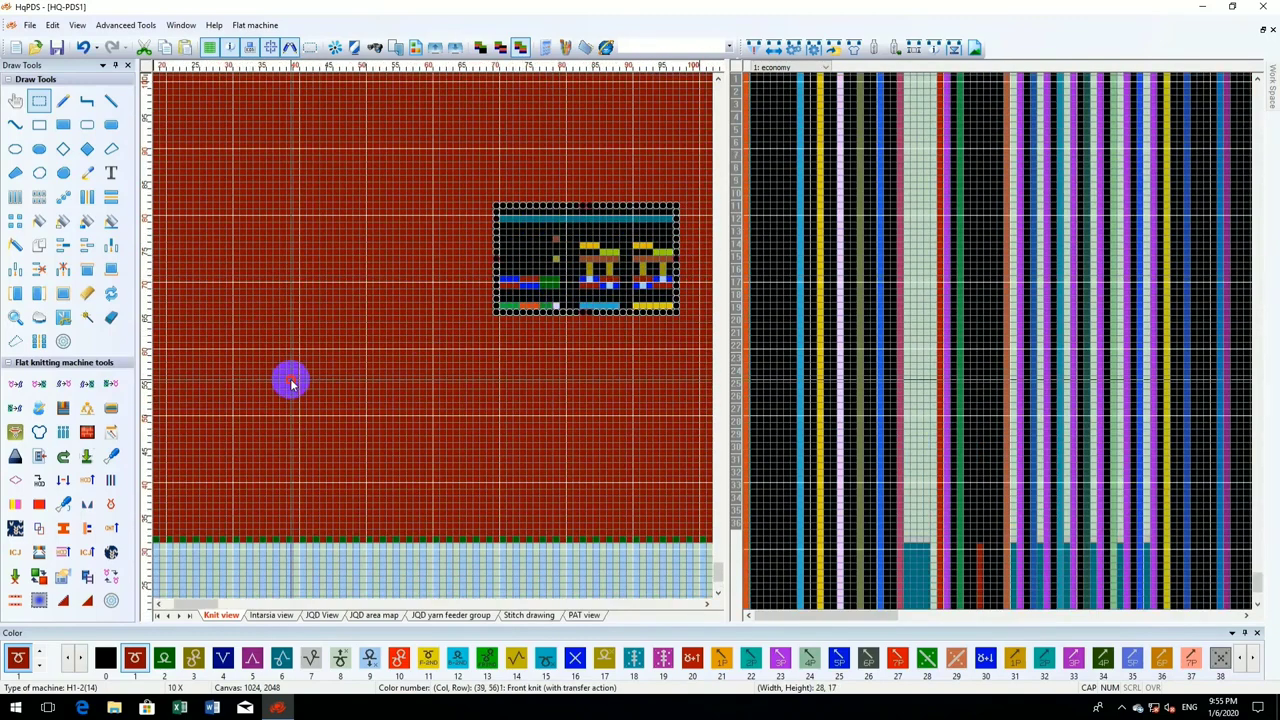
{"action": "left_click_drag", "start_coordinate": [291, 380], "coordinate": [331, 319]}
{"action": "left_click", "coordinate": [170, 481]}
{"action": "scroll", "coordinate": [168, 482], "scroll_direction": "up", "scroll_amount": 1}
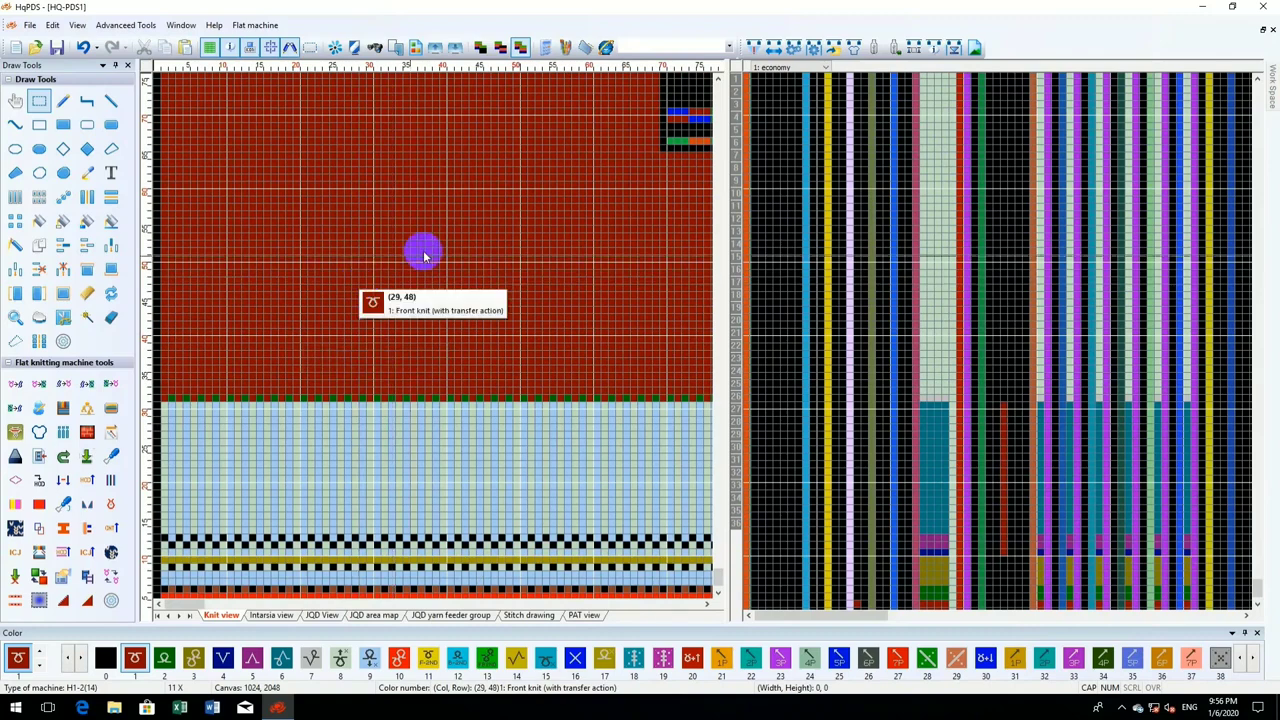
{"action": "scroll", "coordinate": [424, 254], "scroll_direction": "down", "scroll_amount": 2}
{"action": "scroll", "coordinate": [606, 306], "scroll_direction": "down", "scroll_amount": 1}
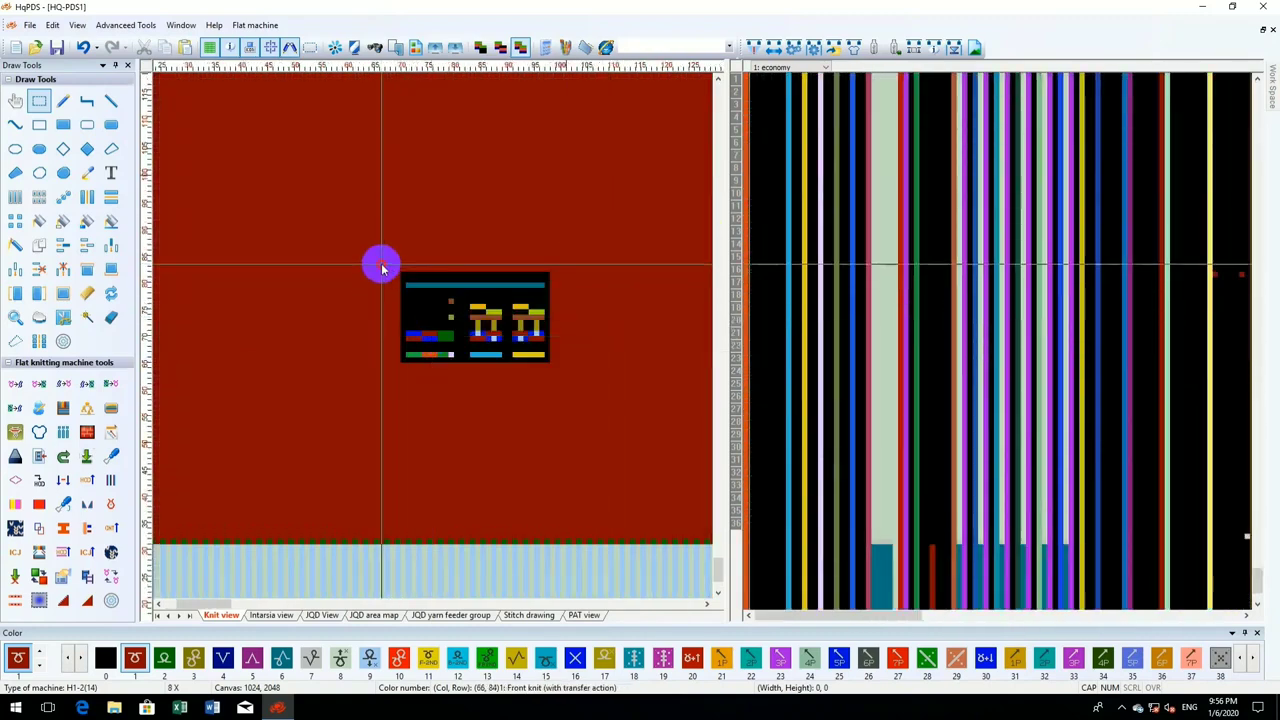
- Copy the module block to columns 32 to 59, rows 76 to 92, and fill the original block's area with front knit colour 1
{"action": "left_click_drag", "start_coordinate": [381, 266], "coordinate": [576, 384]}
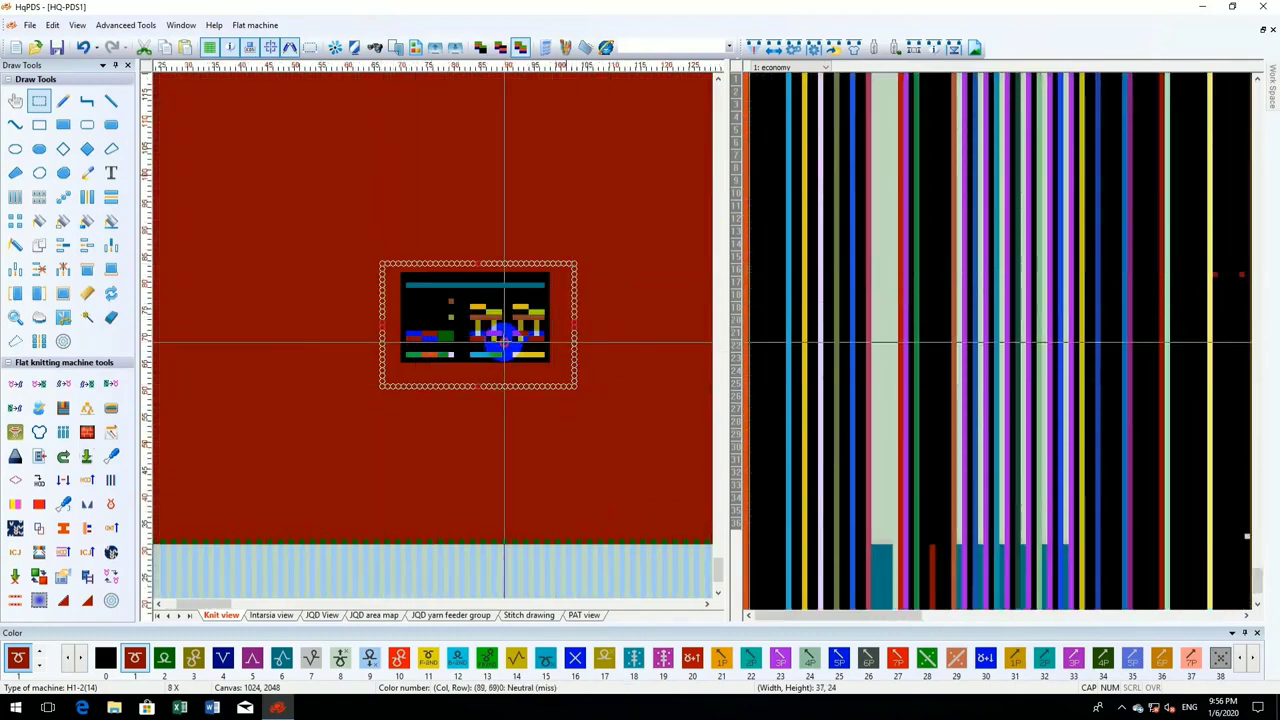
{"action": "left_click_drag", "start_coordinate": [500, 337], "coordinate": [300, 286]}
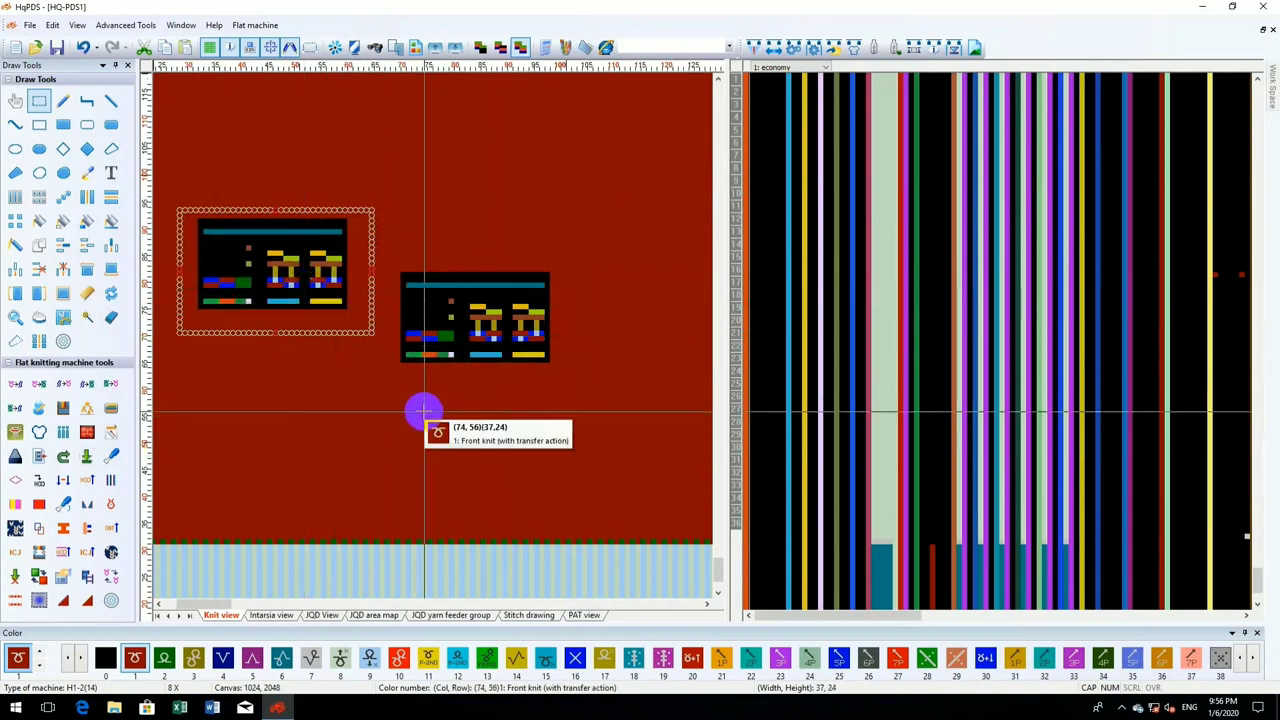
{"action": "left_click_drag", "start_coordinate": [391, 395], "coordinate": [632, 206]}
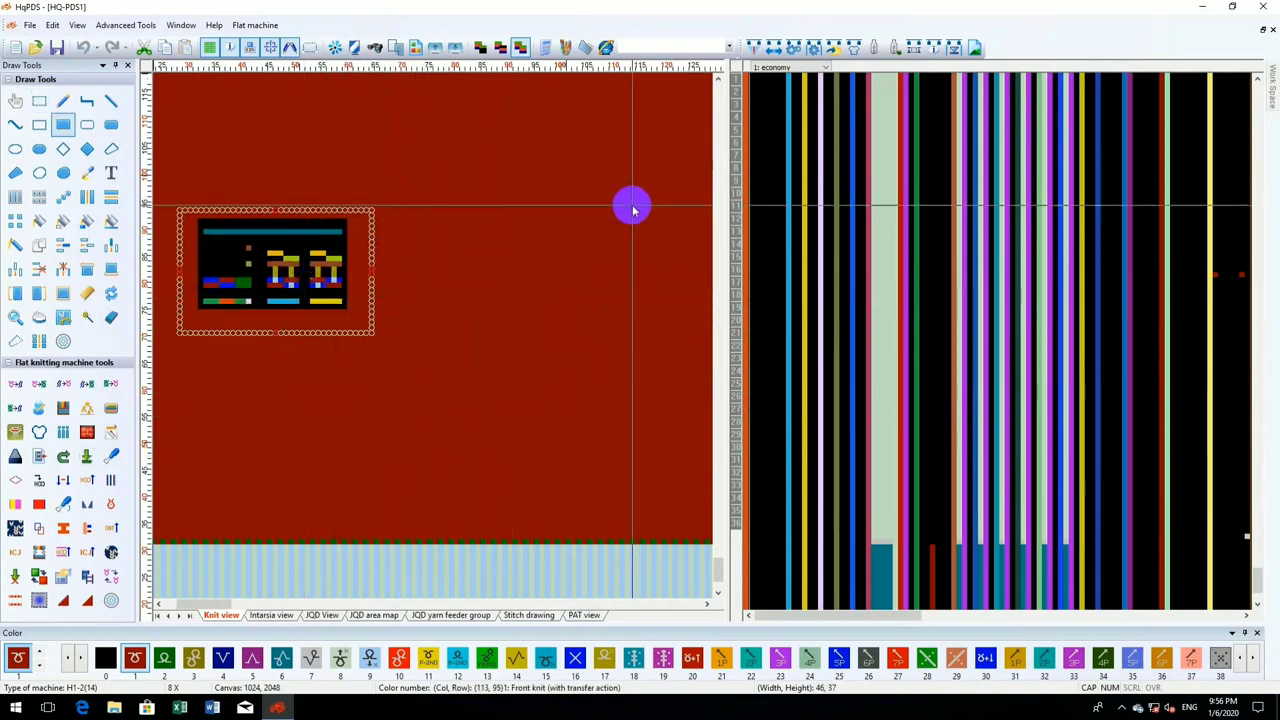
{"action": "key", "text": "r"}
{"action": "left_click_drag", "start_coordinate": [461, 440], "coordinate": [583, 308]}
{"action": "right_click", "coordinate": [579, 306]}
{"action": "left_click", "coordinate": [434, 398]}
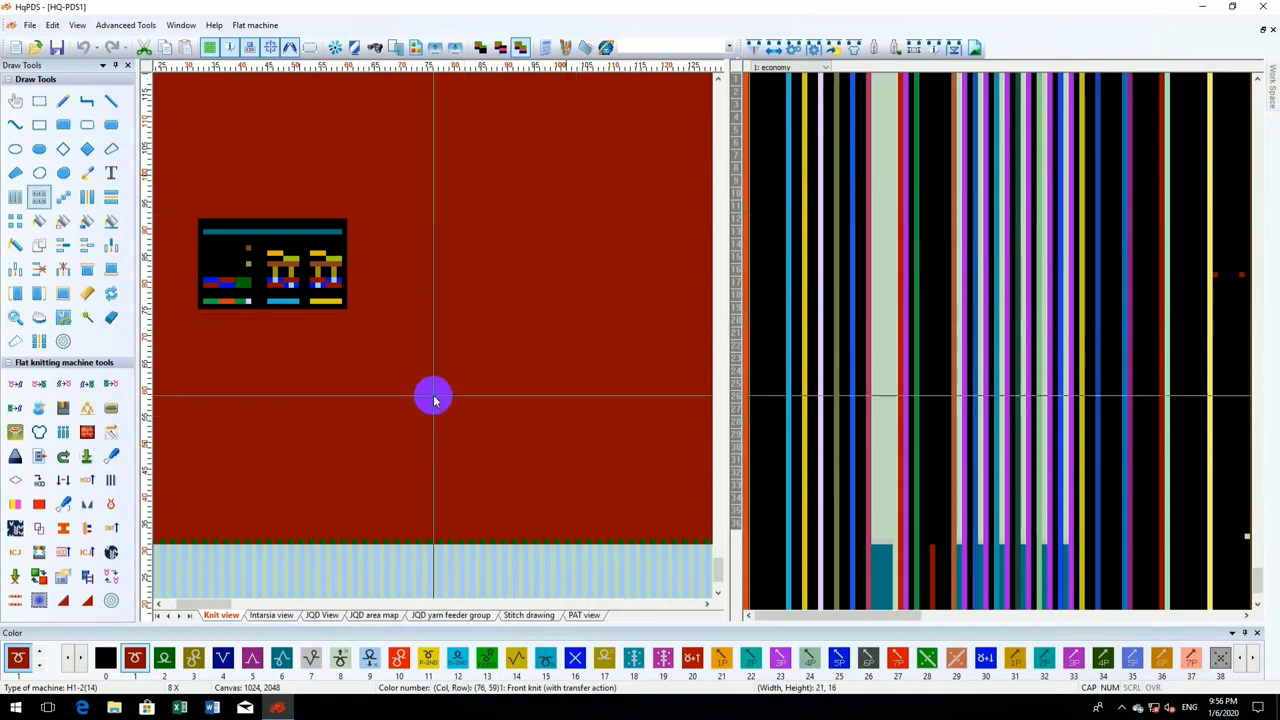
- Copy the colour 128 cells from the module block to the panel edge above the ribbing, repeating them over columns 2 to 4, rows 33 to 44
{"action": "scroll", "coordinate": [234, 465], "scroll_direction": "up", "scroll_amount": 3}
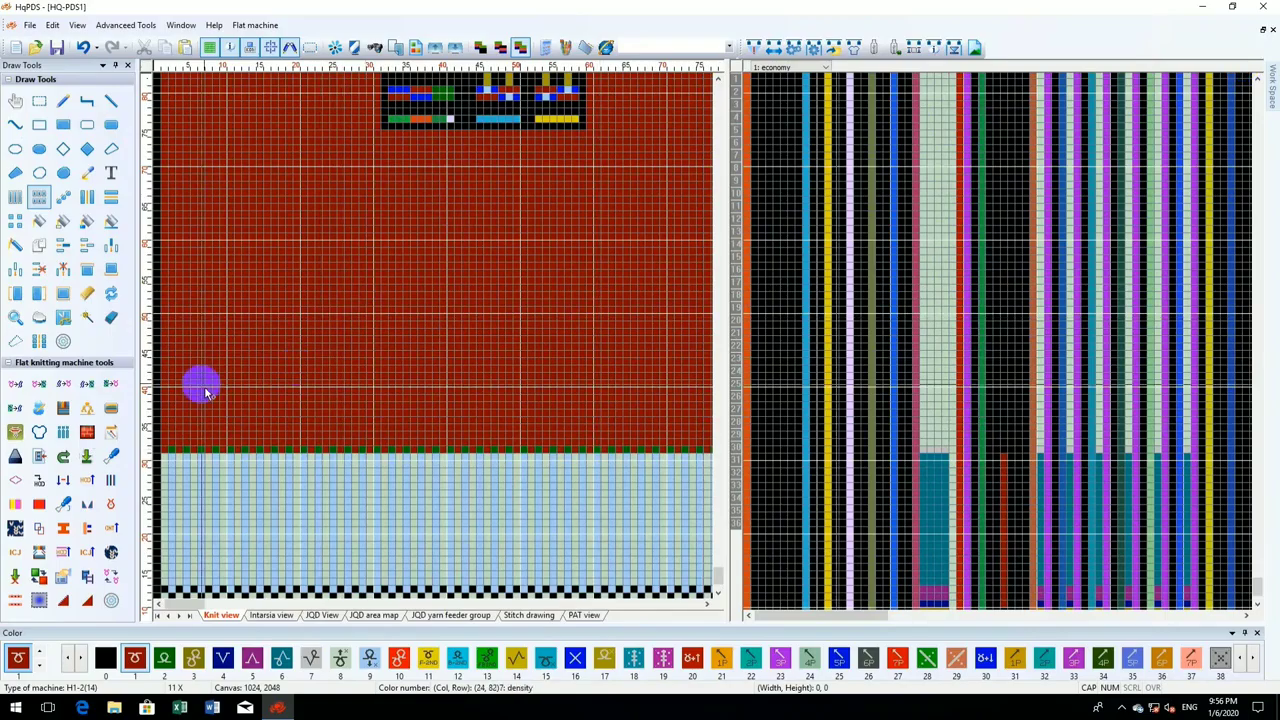
{"action": "scroll", "coordinate": [215, 340], "scroll_direction": "up", "scroll_amount": 4}
{"action": "scroll", "coordinate": [235, 343], "scroll_direction": "up", "scroll_amount": 1}
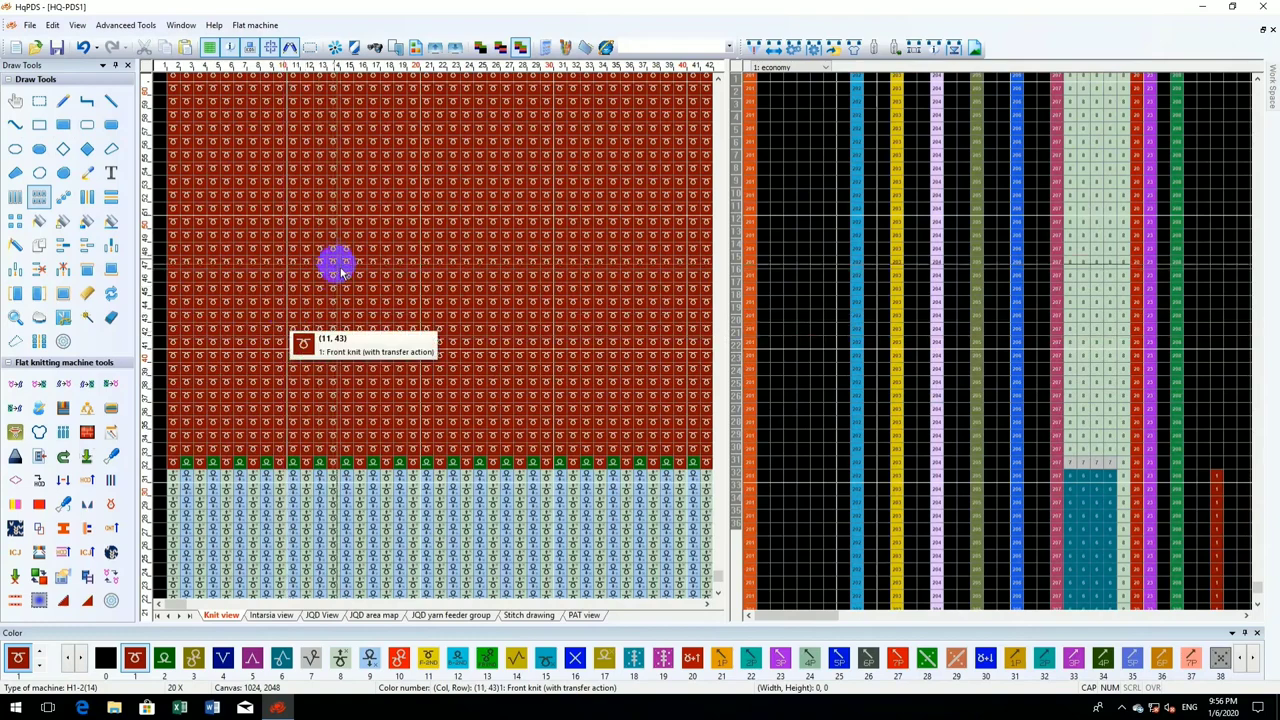
{"action": "scroll", "coordinate": [340, 270], "scroll_direction": "down", "scroll_amount": 9}
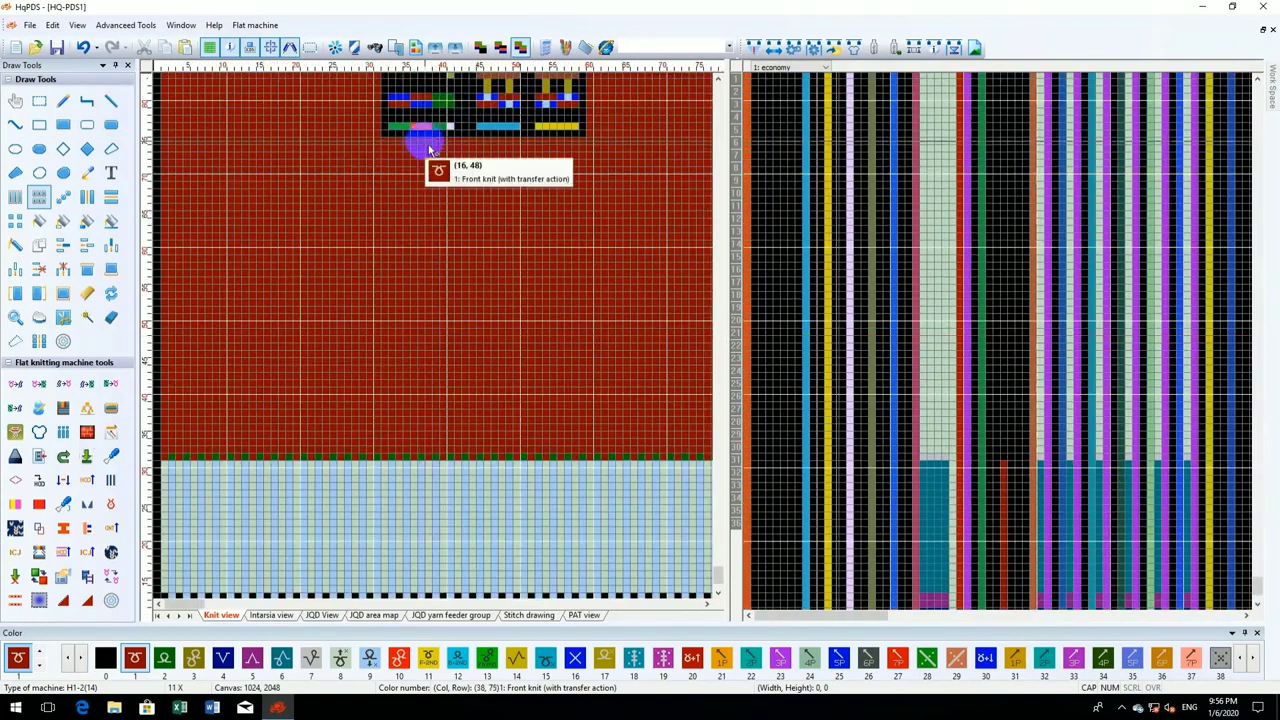
{"action": "scroll", "coordinate": [429, 337], "scroll_direction": "up", "scroll_amount": 9}
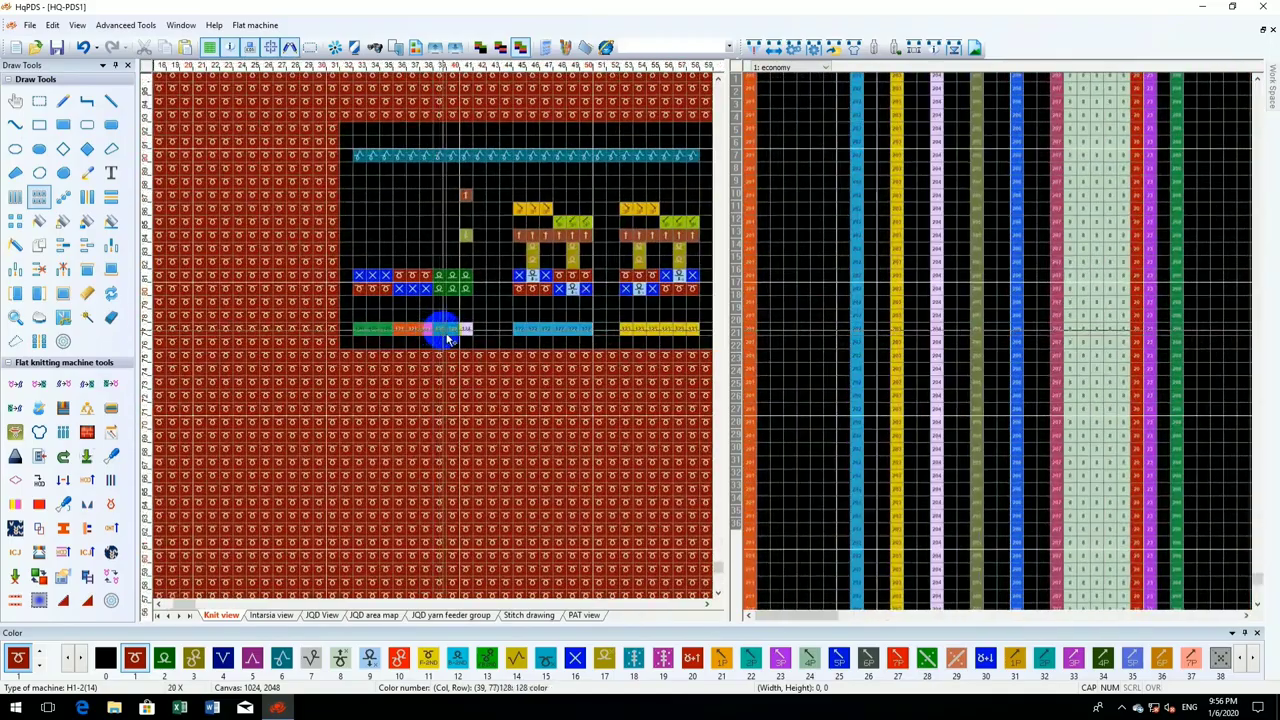
{"action": "scroll", "coordinate": [260, 598], "scroll_direction": "down", "scroll_amount": 6}
{"action": "scroll", "coordinate": [438, 85], "scroll_direction": "up", "scroll_amount": 5}
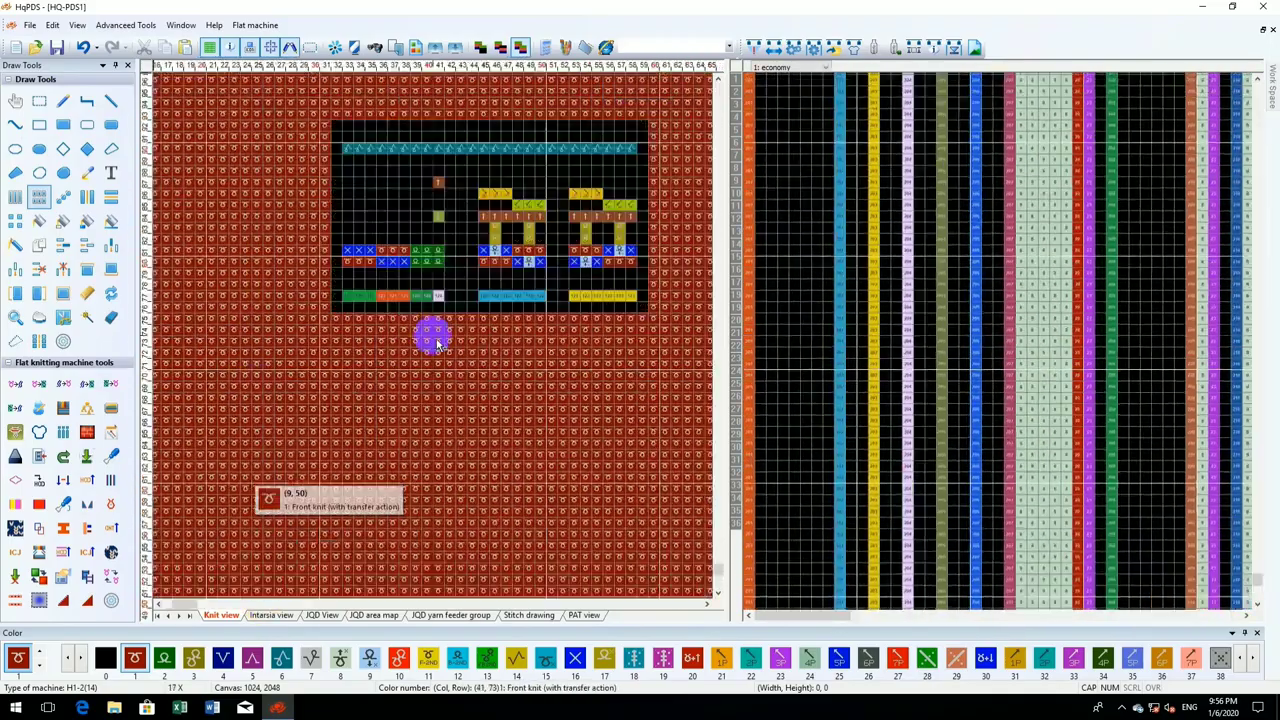
{"action": "right_click", "coordinate": [436, 344]}
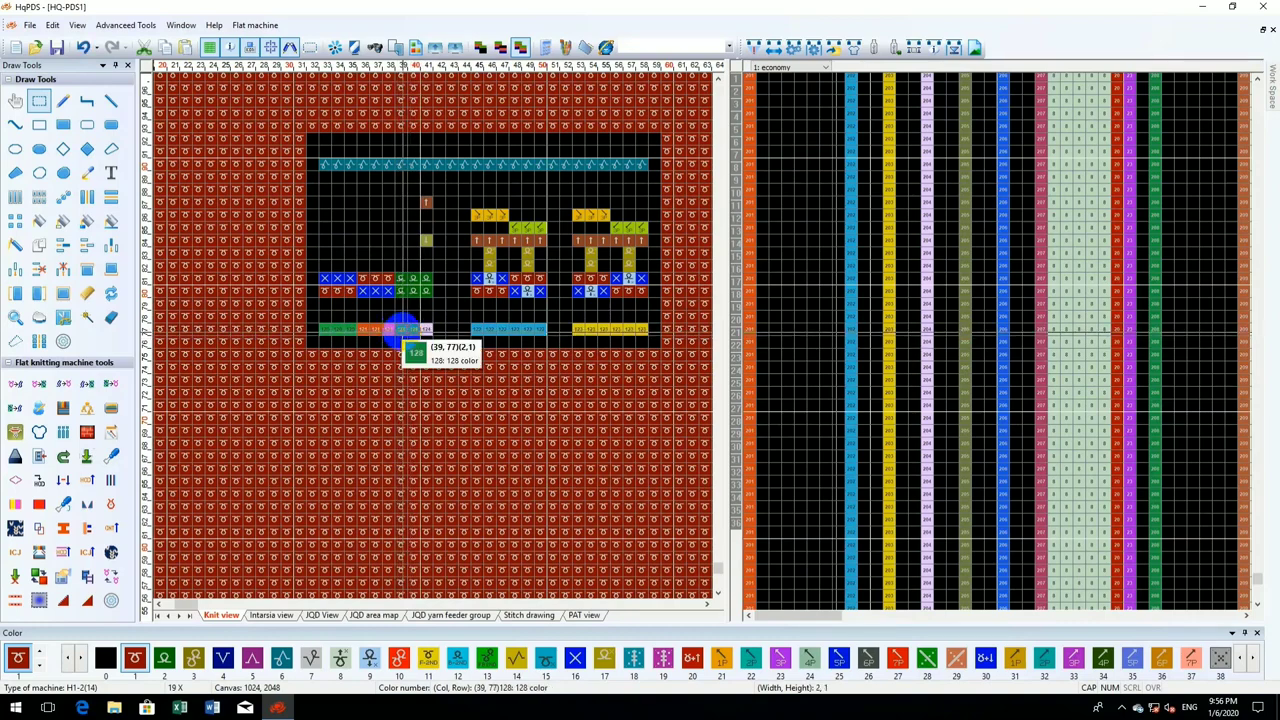
{"action": "scroll", "coordinate": [306, 520], "scroll_direction": "down", "scroll_amount": 3}
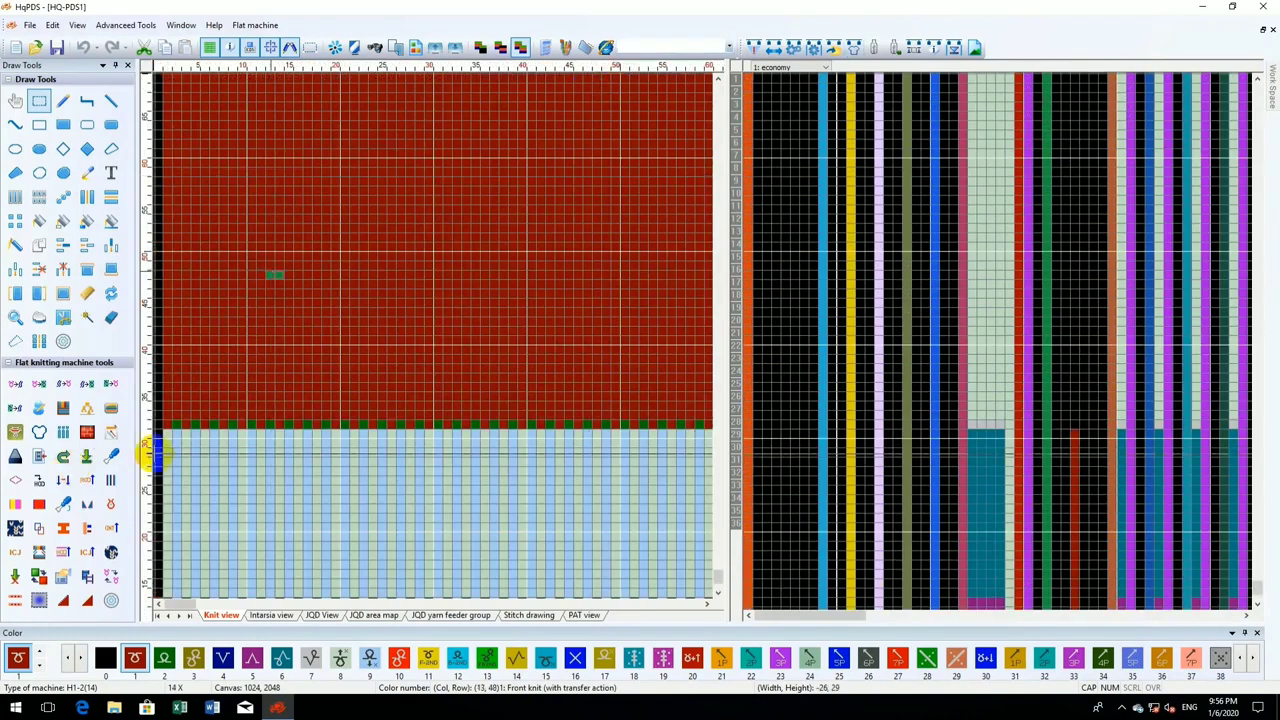
{"action": "scroll", "coordinate": [193, 405], "scroll_direction": "up", "scroll_amount": 3}
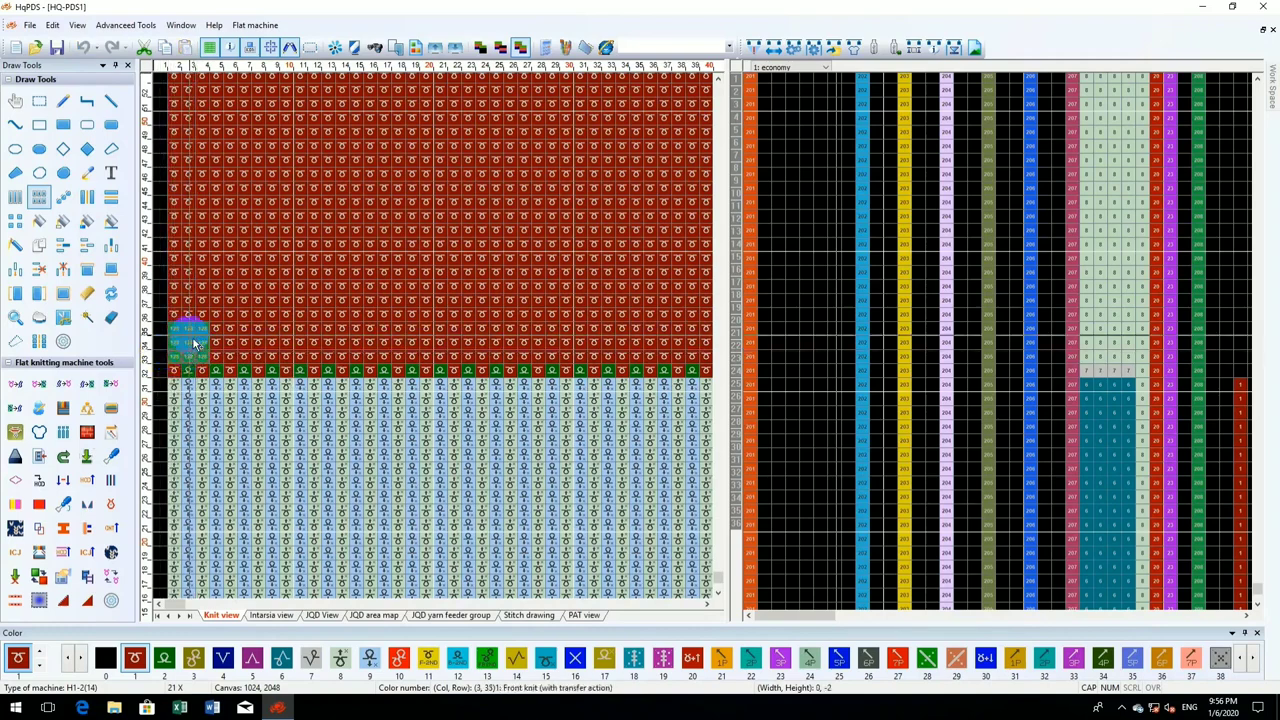
{"action": "mouse_move", "coordinate": [195, 343]}
{"action": "left_mouse_down"}
{"action": "mouse_move", "coordinate": [191, 200]}
{"action": "mouse_move", "coordinate": [204, 210]}
{"action": "left_mouse_up"}
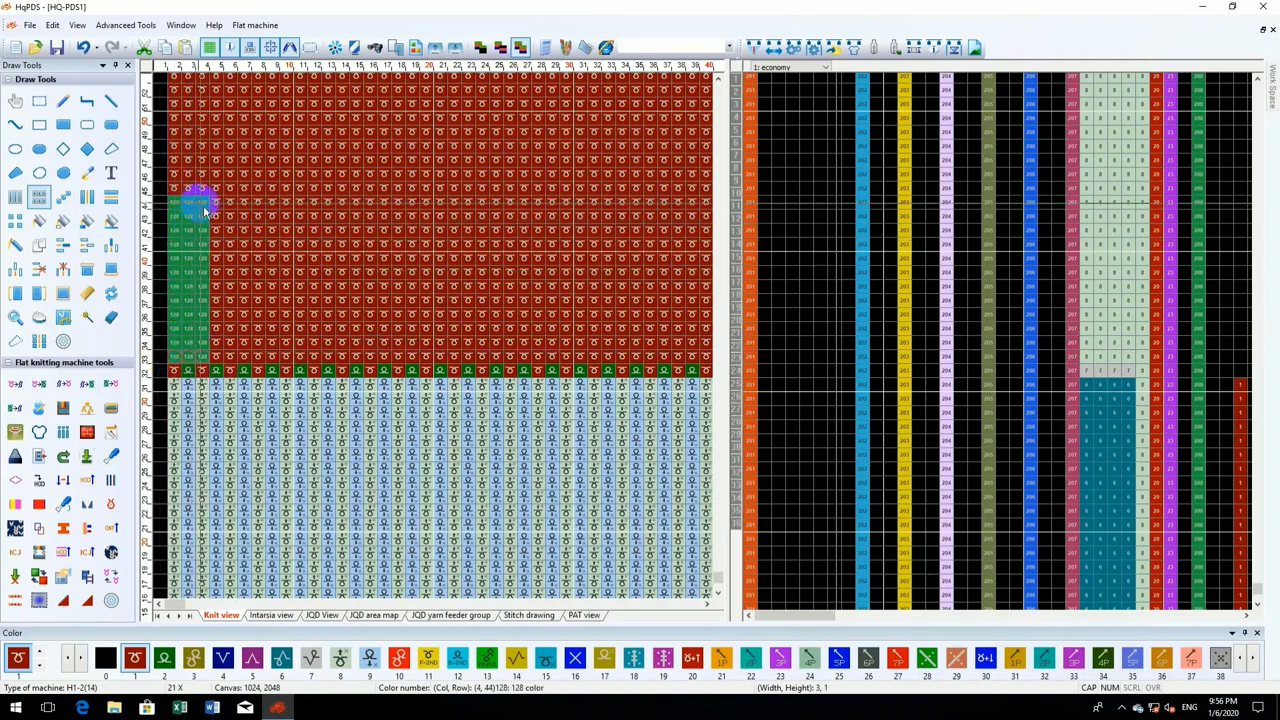
- Overwrite the extra top row of the colour 128 strip, row 44 in columns 2 to 4, with front knit
{"action": "left_click_drag", "start_coordinate": [222, 346], "coordinate": [223, 360]}
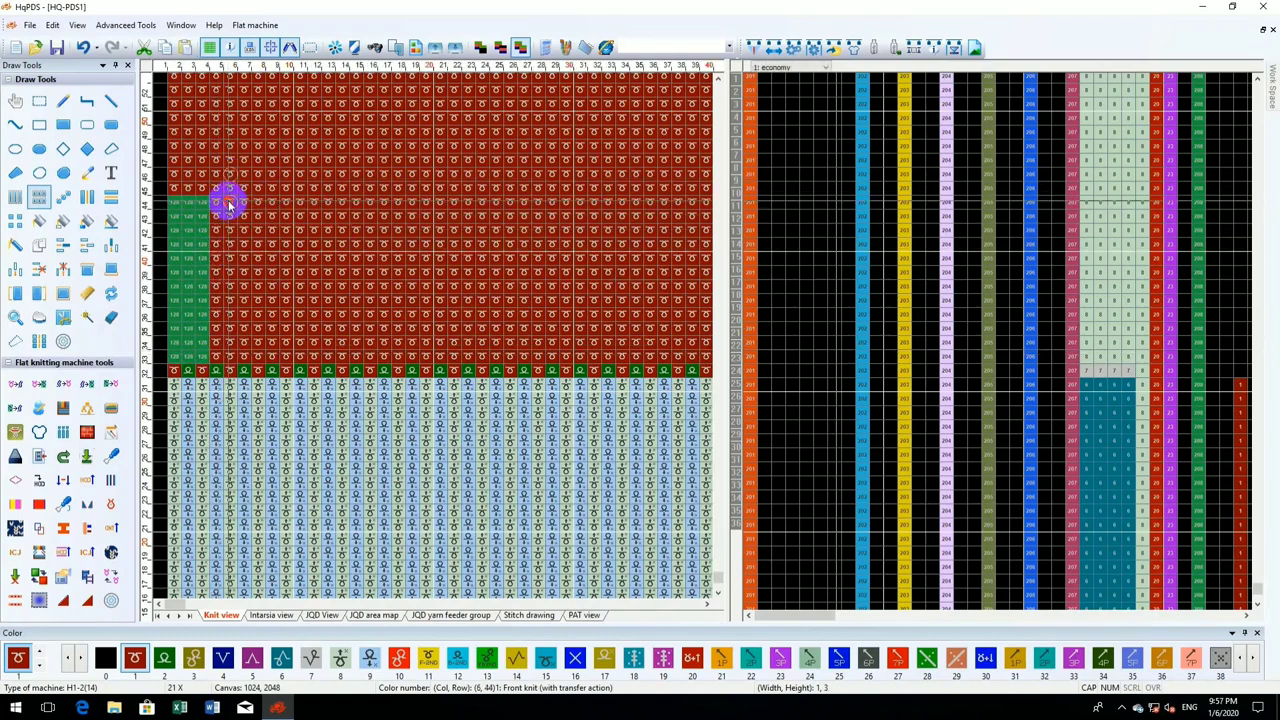
{"action": "left_click_drag", "start_coordinate": [230, 205], "coordinate": [185, 207]}
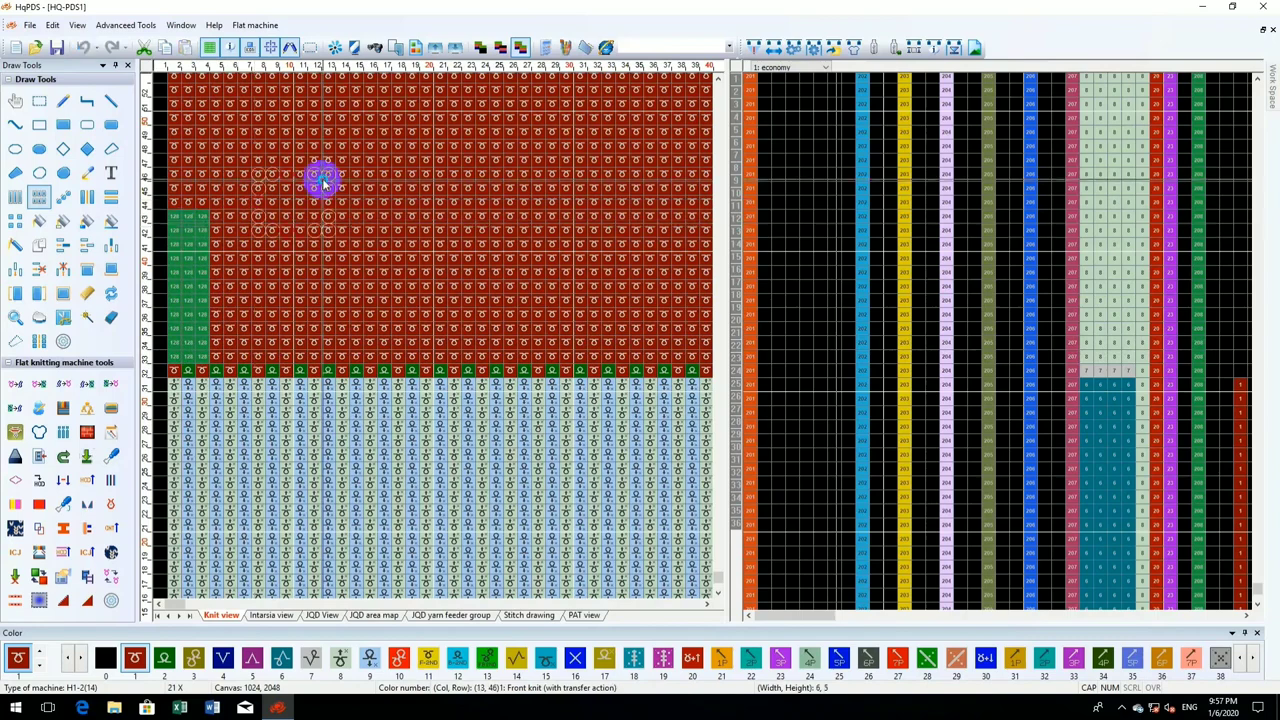
{"action": "left_click", "coordinate": [321, 183]}
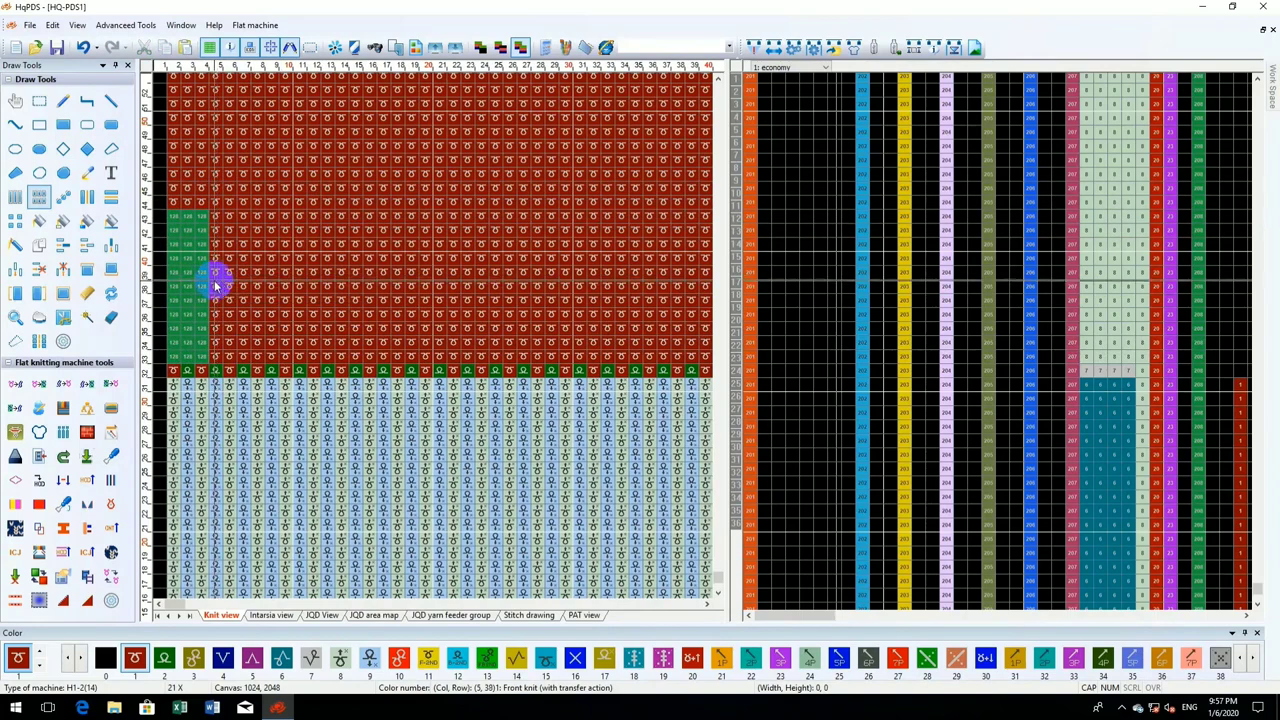
- Fill columns 5 to 7 beside the colour 128 strip with colour 120 over rows 33 to 43, restoring front knit in column 8
{"action": "key", "text": "0"}
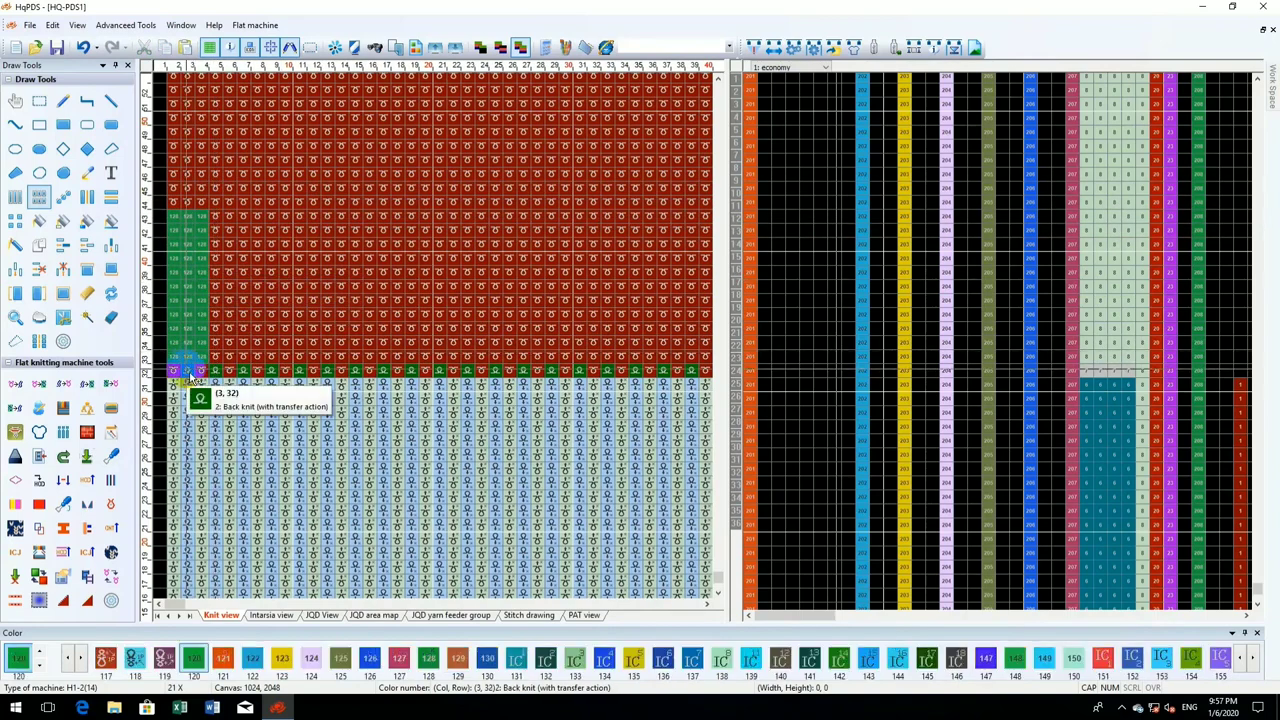
{"action": "key", "text": "r"}
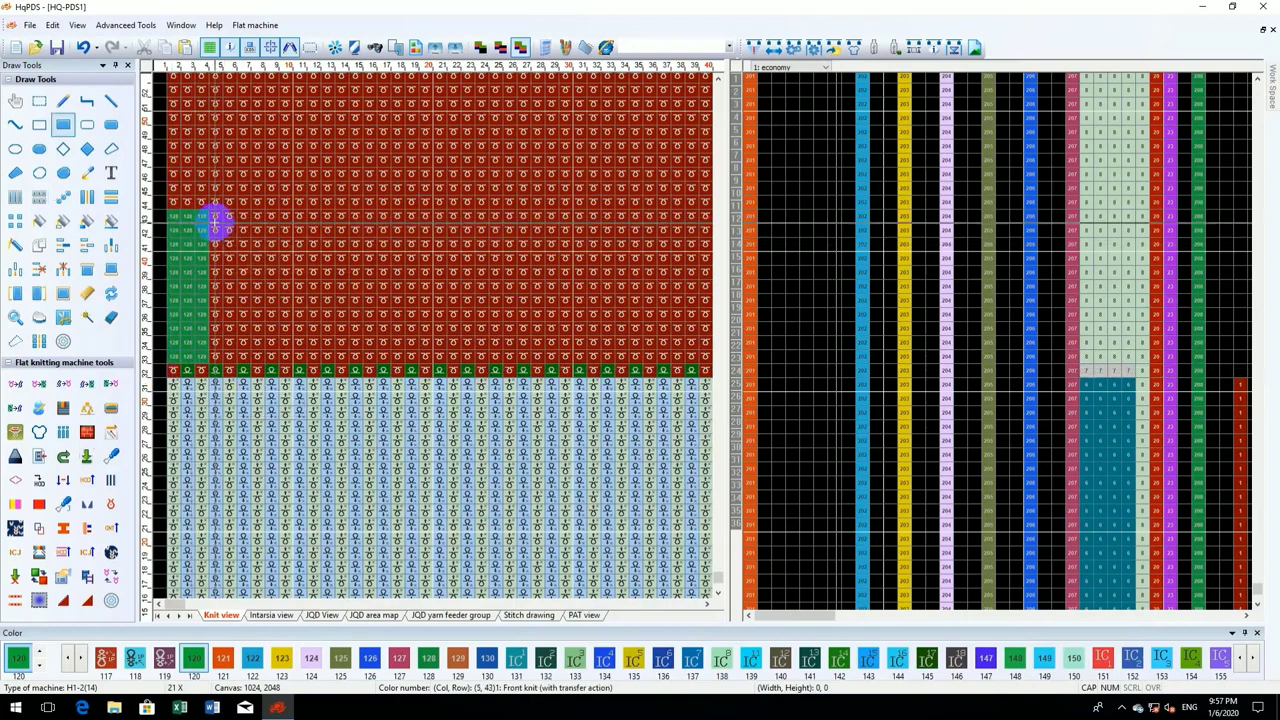
{"action": "left_click_drag", "start_coordinate": [217, 221], "coordinate": [220, 243]}
{"action": "left_click_drag", "start_coordinate": [247, 346], "coordinate": [251, 355]}
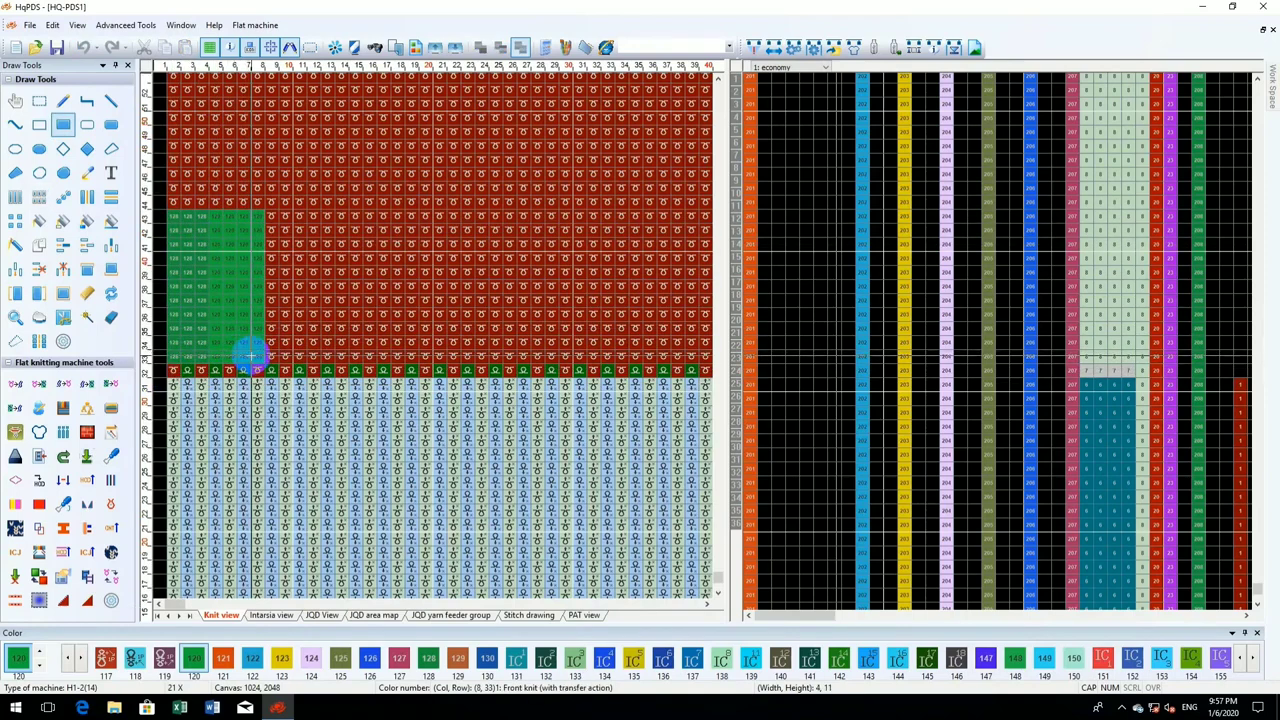
{"action": "key", "text": "s"}
{"action": "left_click_drag", "start_coordinate": [277, 212], "coordinate": [263, 340]}
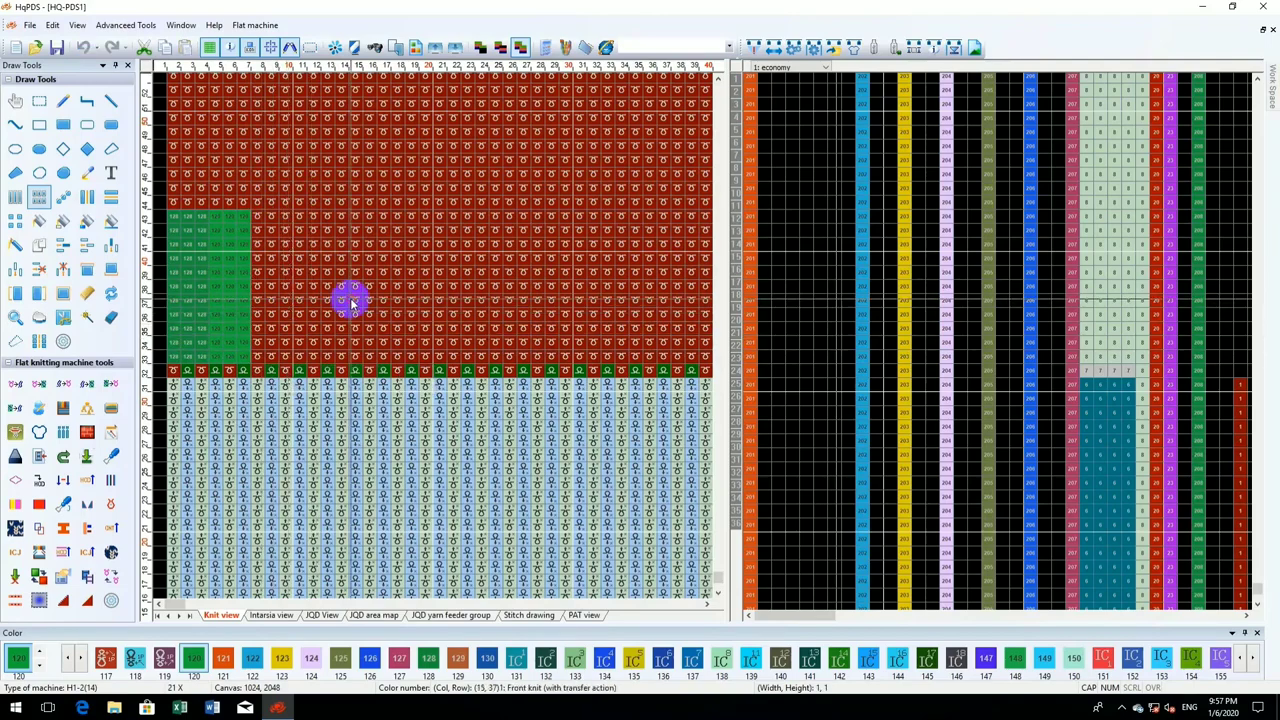
- Copy the three colour 121 cells from the module block beside the colour 120 strip and repeat them over columns 8 to 10, rows 33 to 43
{"action": "scroll", "coordinate": [228, 343], "scroll_direction": "down", "scroll_amount": 2}
{"action": "scroll", "coordinate": [228, 343], "scroll_direction": "down", "scroll_amount": 4}
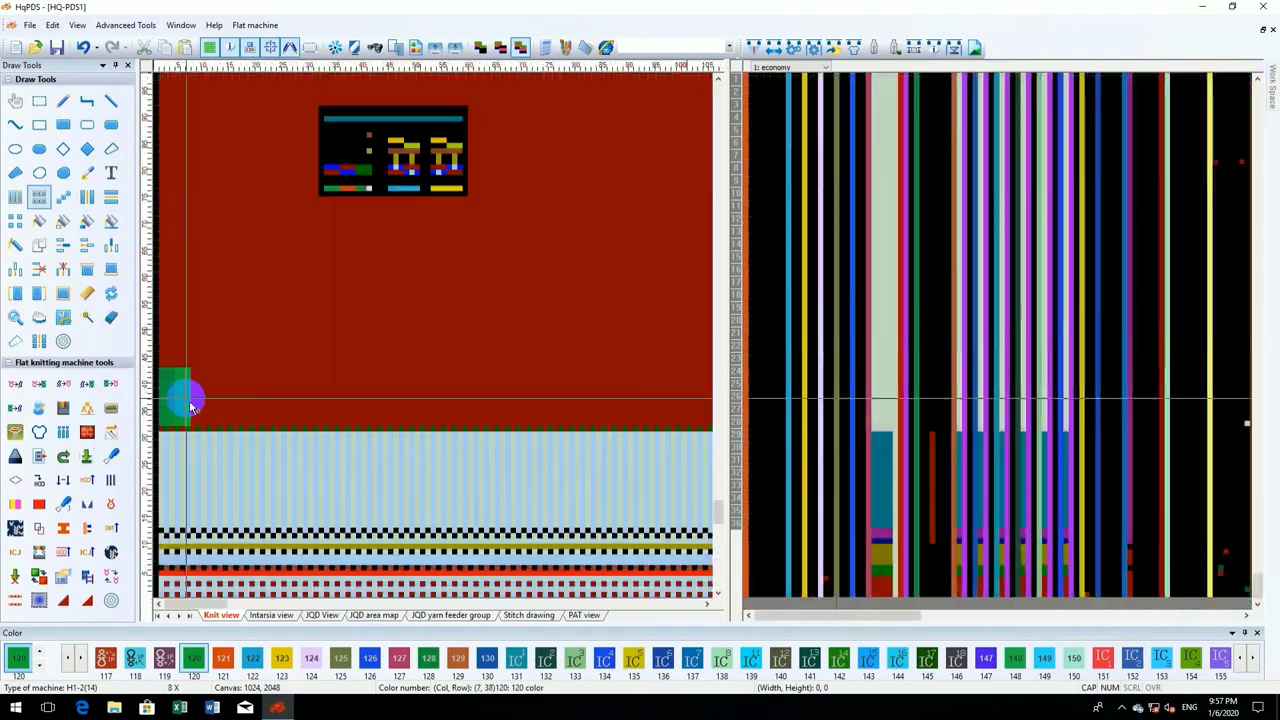
{"action": "scroll", "coordinate": [312, 335], "scroll_direction": "up", "scroll_amount": 4}
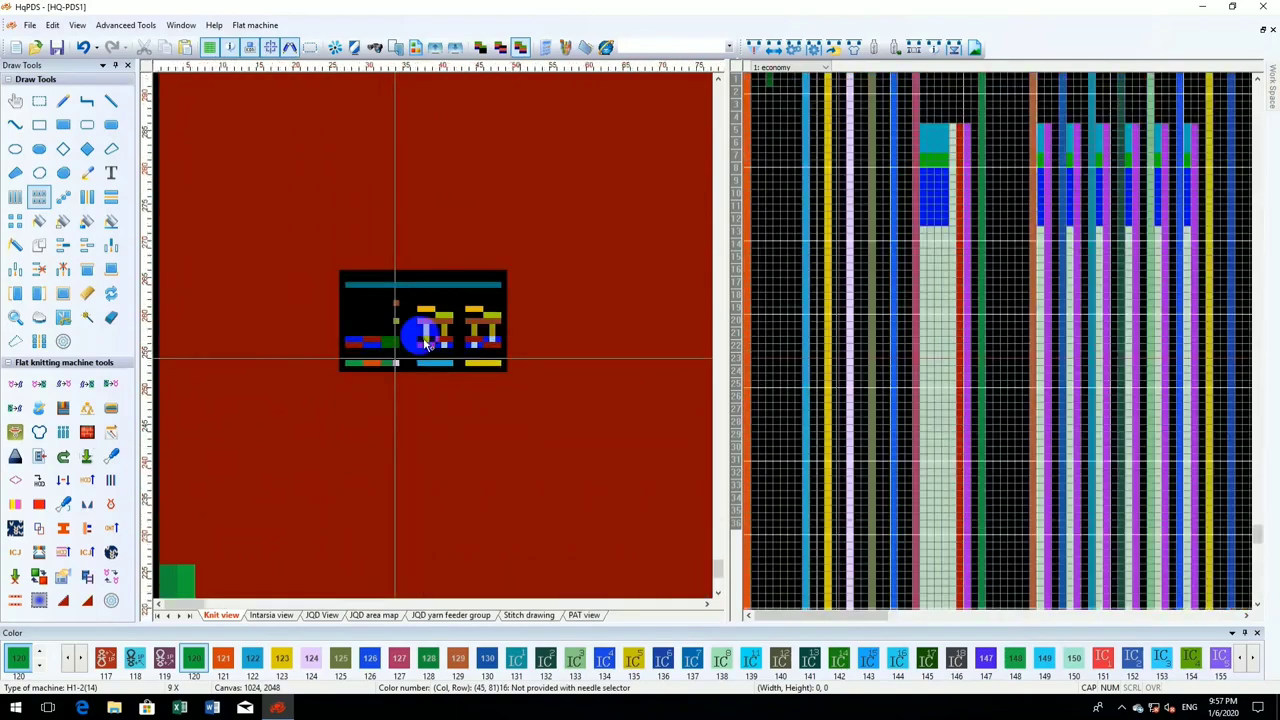
{"action": "scroll", "coordinate": [437, 344], "scroll_direction": "up", "scroll_amount": 2}
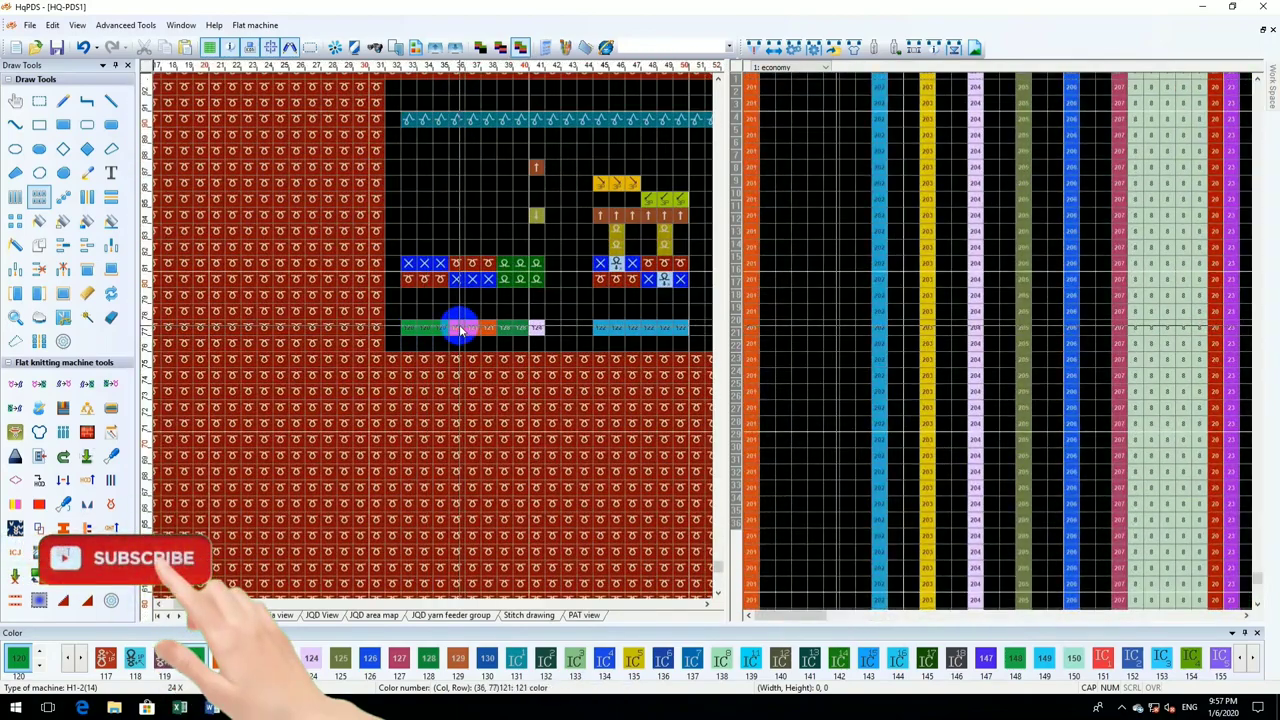
{"action": "left_click_drag", "start_coordinate": [460, 328], "coordinate": [490, 335]}
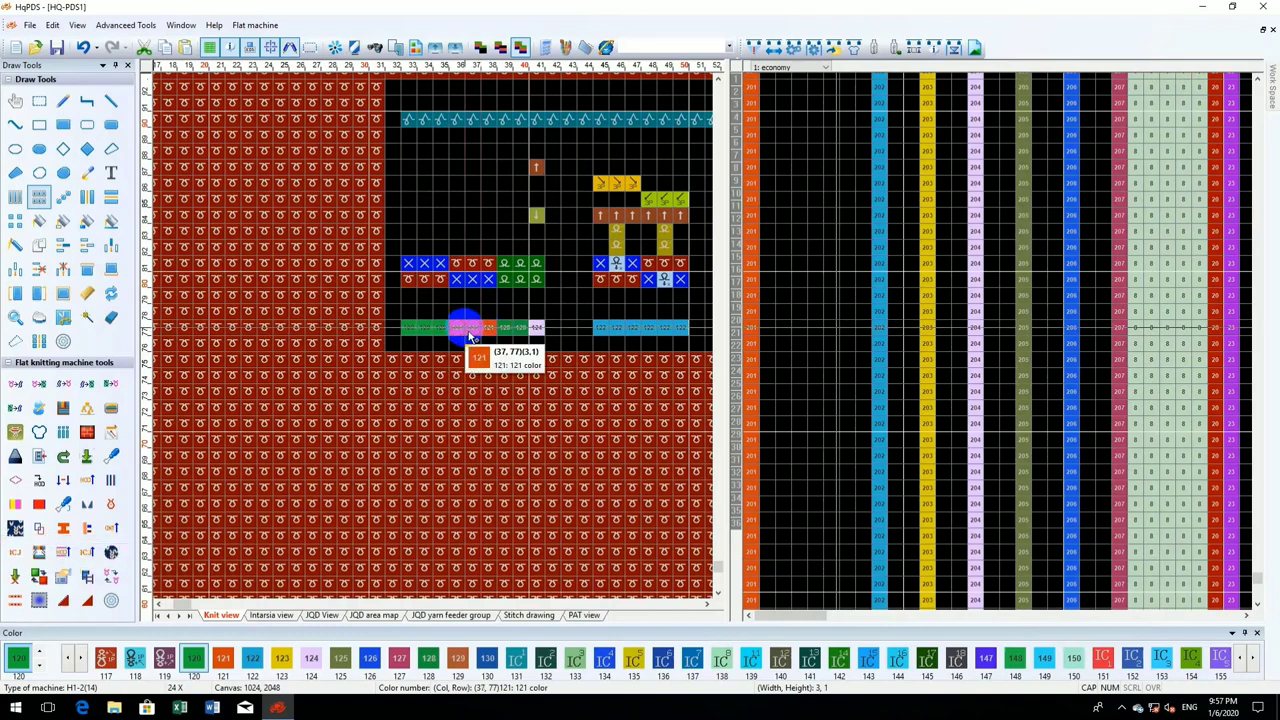
{"action": "scroll", "coordinate": [326, 491], "scroll_direction": "down", "scroll_amount": 1}
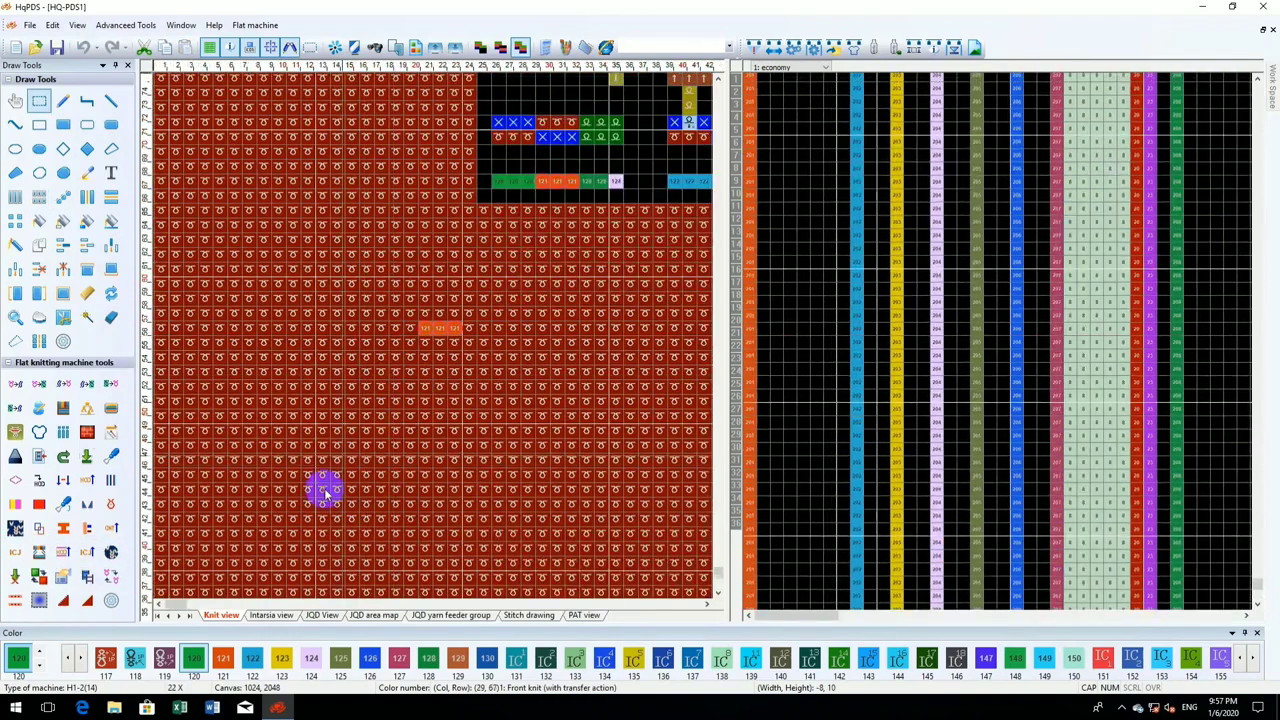
{"action": "scroll", "coordinate": [269, 580], "scroll_direction": "up", "scroll_amount": 1}
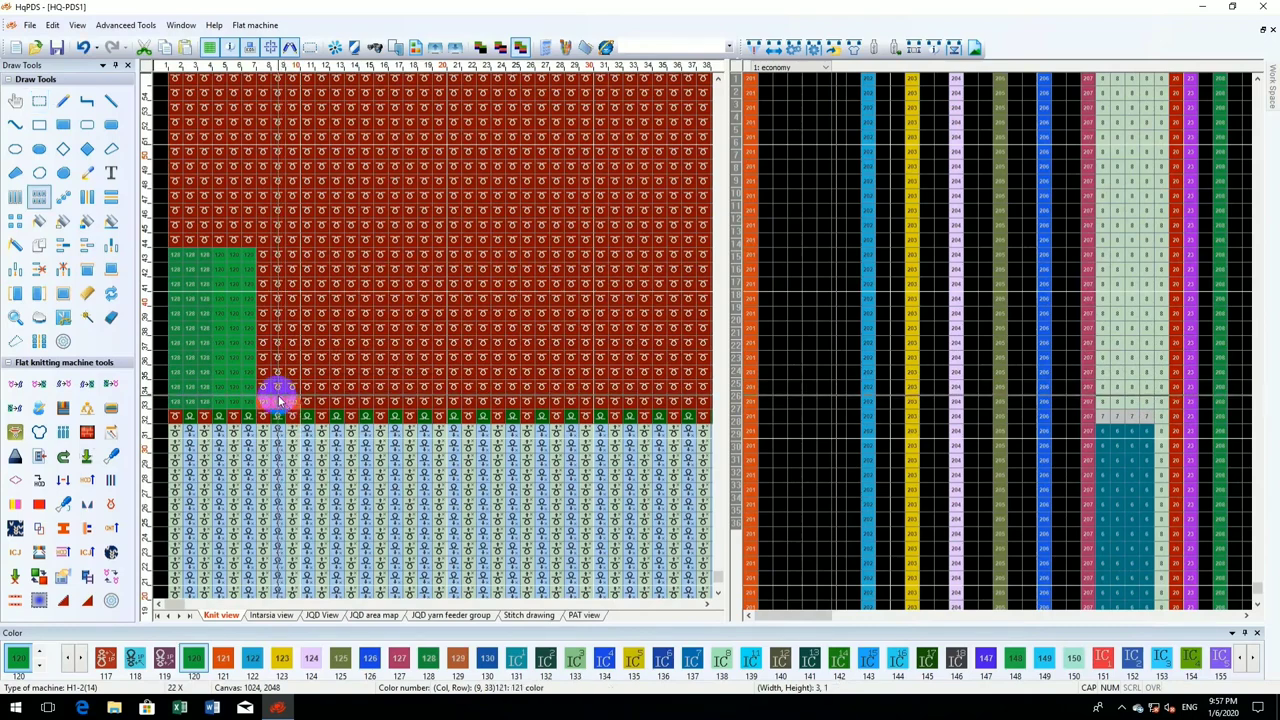
{"action": "left_click_drag", "start_coordinate": [277, 394], "coordinate": [272, 265]}
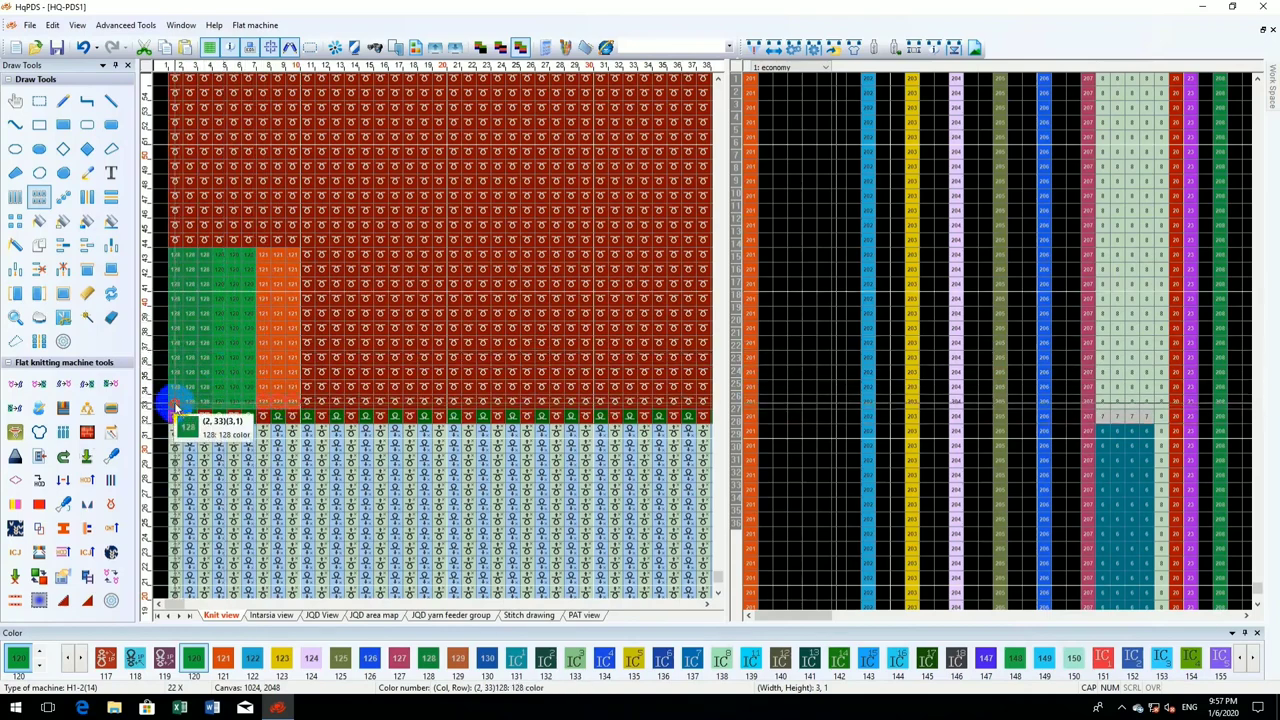
- Select the 9 by 11 block of colours 128, 120 and 121 and repeat it horizontally across the panel above the ribbing
{"action": "left_click_drag", "start_coordinate": [178, 405], "coordinate": [292, 267]}
{"action": "left_click", "coordinate": [242, 343]}
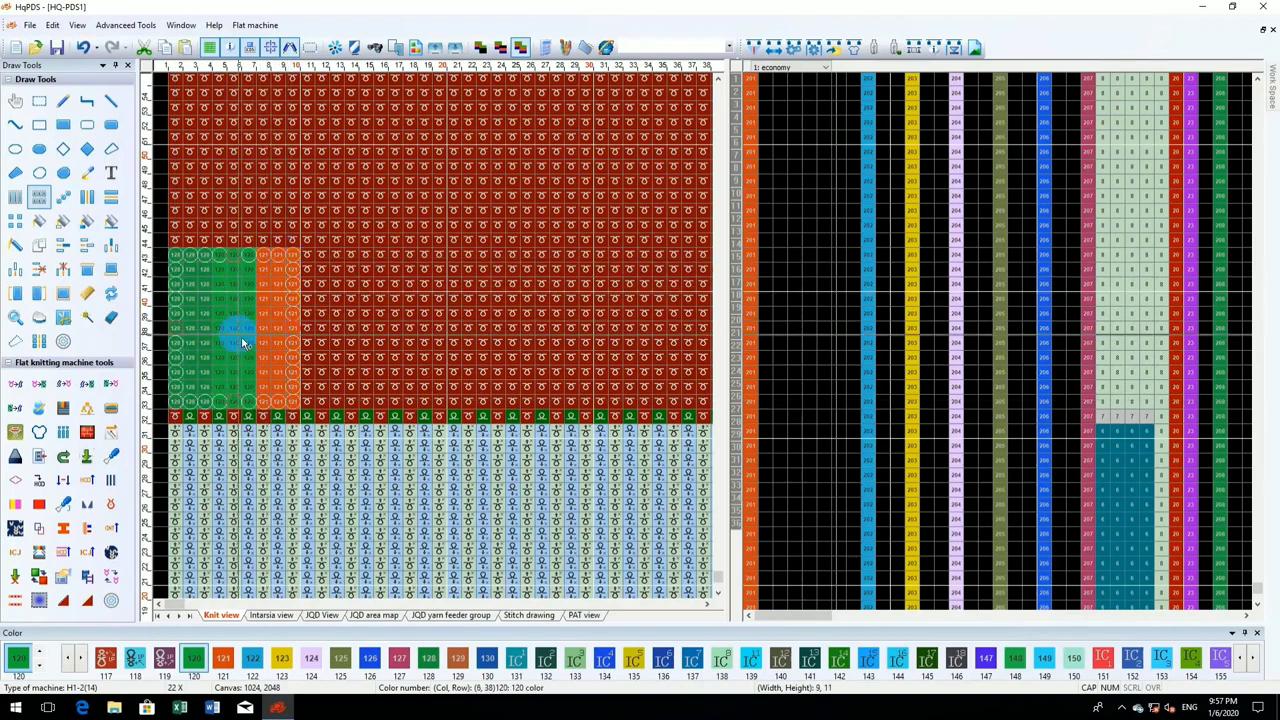
{"action": "left_click_drag", "start_coordinate": [240, 343], "coordinate": [562, 361]}
{"action": "scroll", "coordinate": [437, 343], "scroll_direction": "down", "scroll_amount": 1}
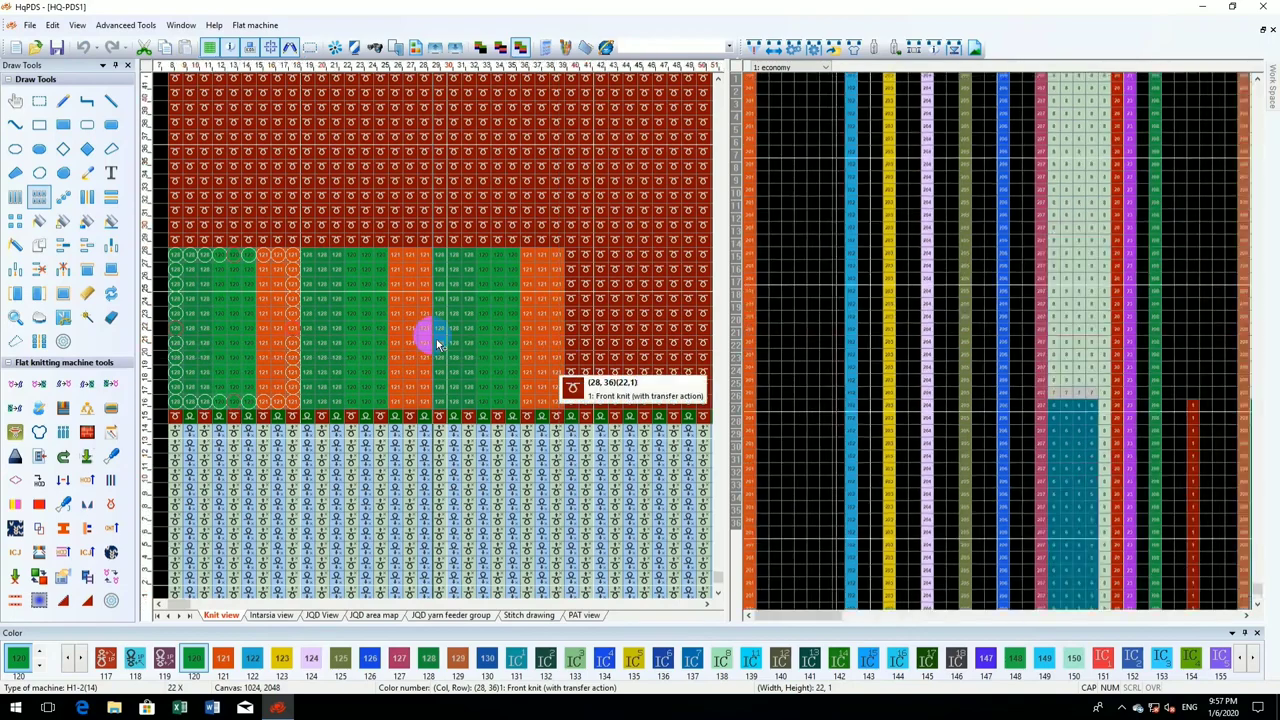
{"action": "left_click_drag", "start_coordinate": [437, 343], "coordinate": [288, 314]}
{"action": "scroll", "coordinate": [437, 343], "scroll_direction": "down", "scroll_amount": 1}
{"action": "scroll", "coordinate": [437, 343], "scroll_direction": "down", "scroll_amount": 1}
{"action": "scroll", "coordinate": [429, 337], "scroll_direction": "down", "scroll_amount": 1}
{"action": "scroll", "coordinate": [246, 323], "scroll_direction": "up", "scroll_amount": 3}
{"action": "right_click", "coordinate": [288, 314]}
{"action": "scroll", "coordinate": [217, 342], "scroll_direction": "up", "scroll_amount": 2}
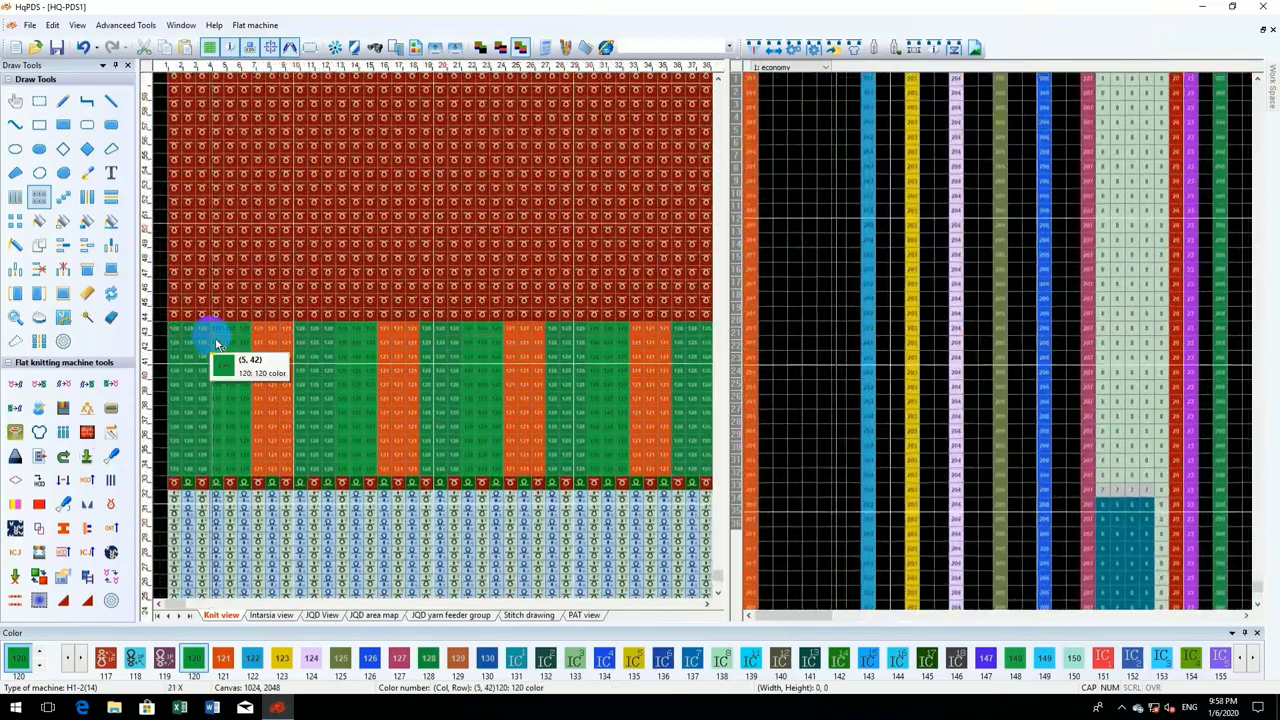
- Copy the colour 124 cell from the module block and repeat it over columns 2 to 4 of row 44
{"action": "scroll", "coordinate": [232, 343], "scroll_direction": "down", "scroll_amount": 3}
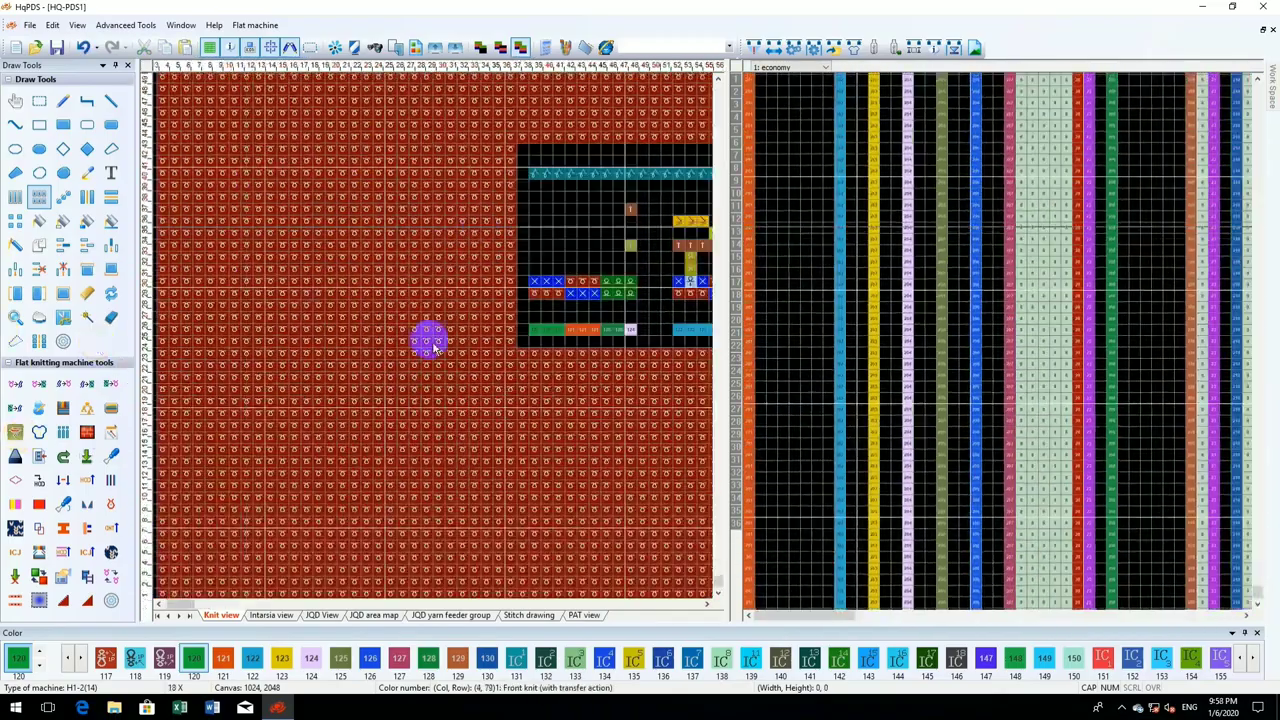
{"action": "scroll", "coordinate": [534, 385], "scroll_direction": "up", "scroll_amount": 2}
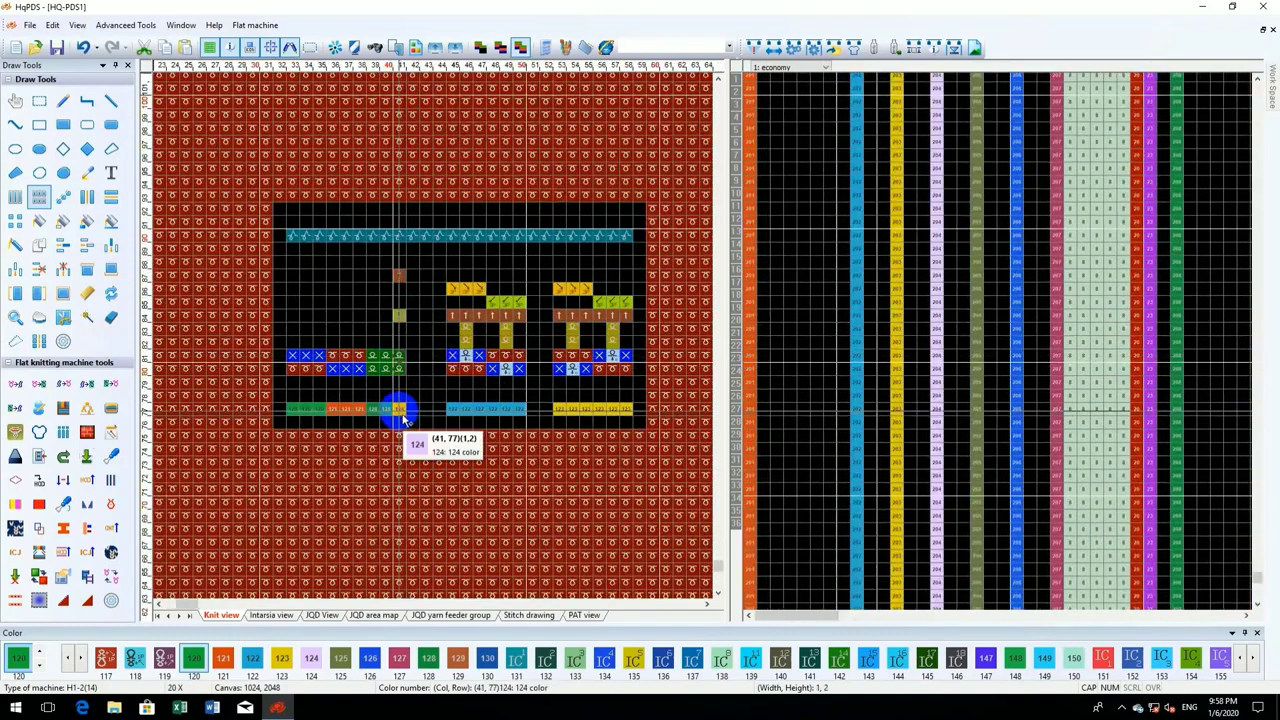
{"action": "left_click", "coordinate": [408, 411]}
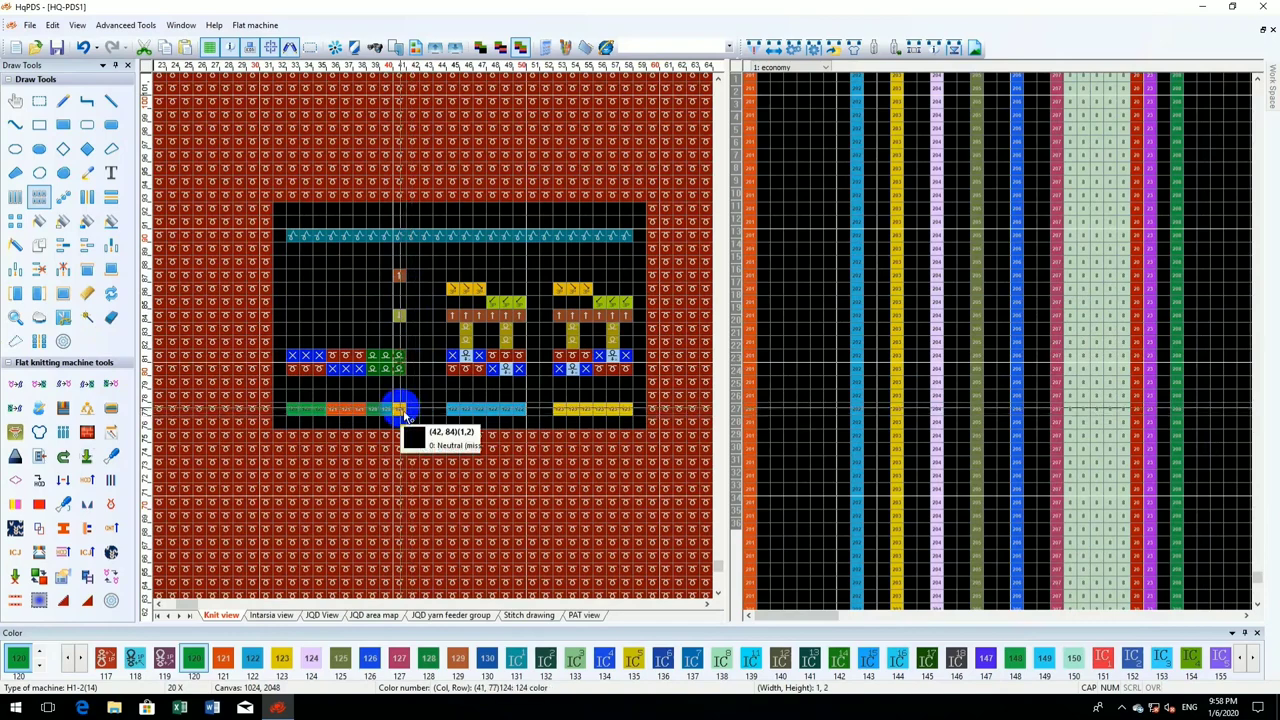
{"action": "left_click", "coordinate": [403, 412]}
{"action": "left_click", "coordinate": [400, 413]}
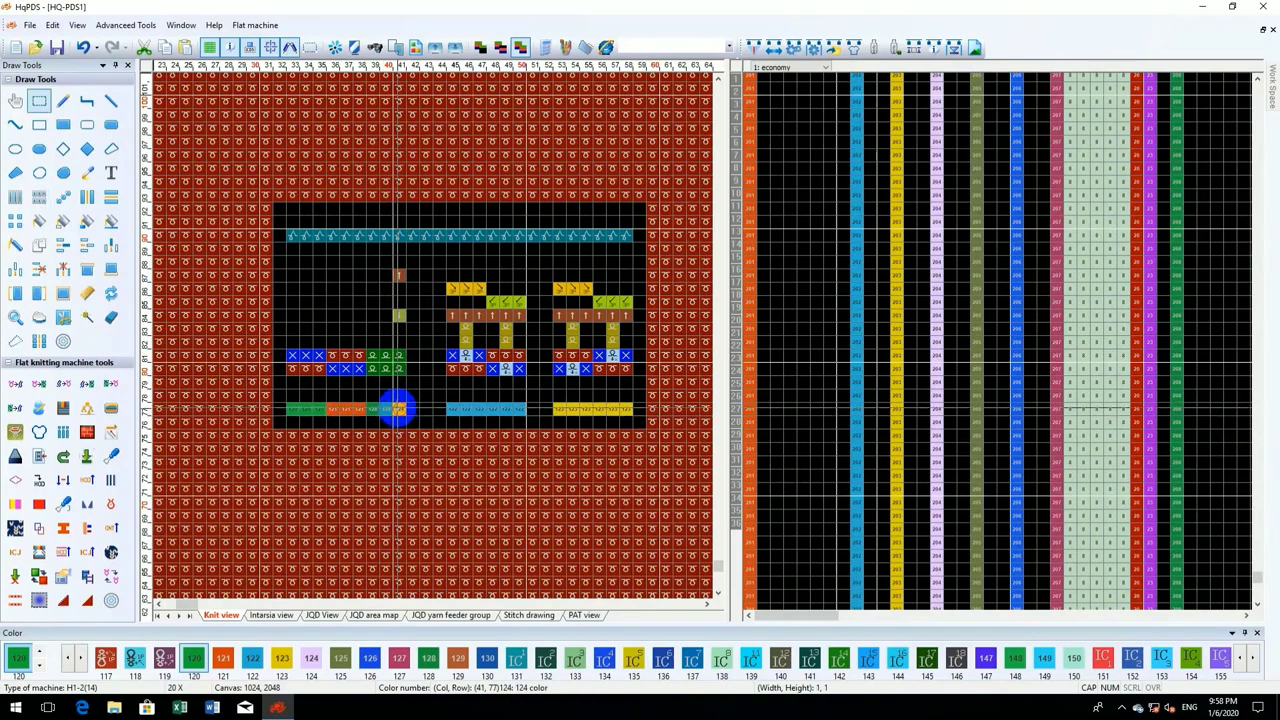
{"action": "scroll", "coordinate": [340, 488], "scroll_direction": "down", "scroll_amount": 3}
{"action": "scroll", "coordinate": [346, 409], "scroll_direction": "down", "scroll_amount": 1}
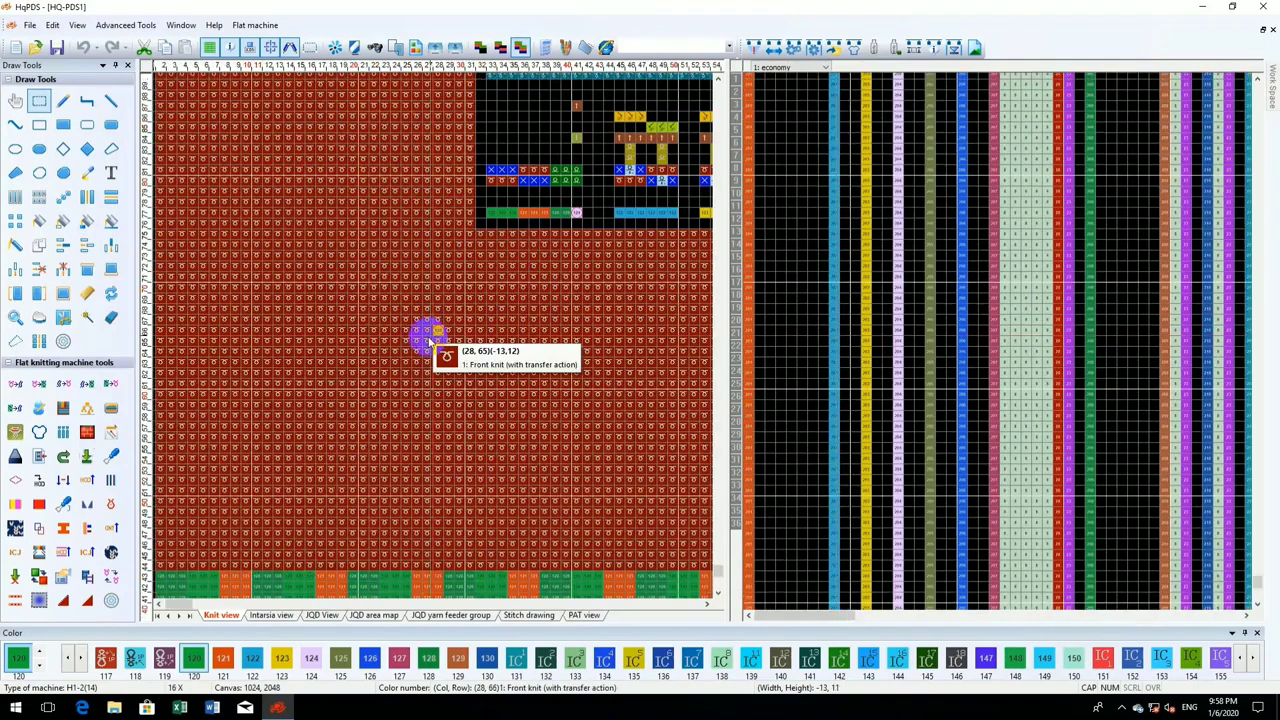
{"action": "scroll", "coordinate": [221, 443], "scroll_direction": "up", "scroll_amount": 3}
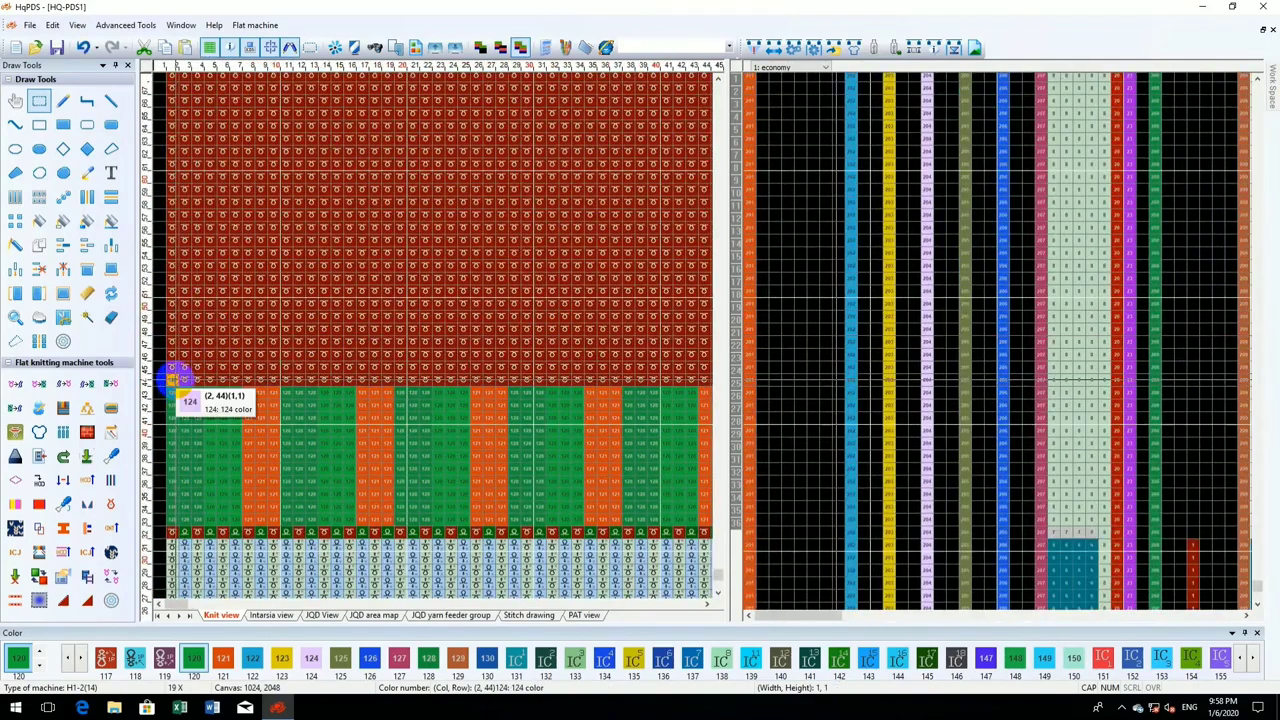
{"action": "mouse_move", "coordinate": [176, 385]}
{"action": "left_mouse_down"}
{"action": "mouse_move", "coordinate": [205, 383]}
{"action": "mouse_move", "coordinate": [213, 401]}
{"action": "left_mouse_up"}
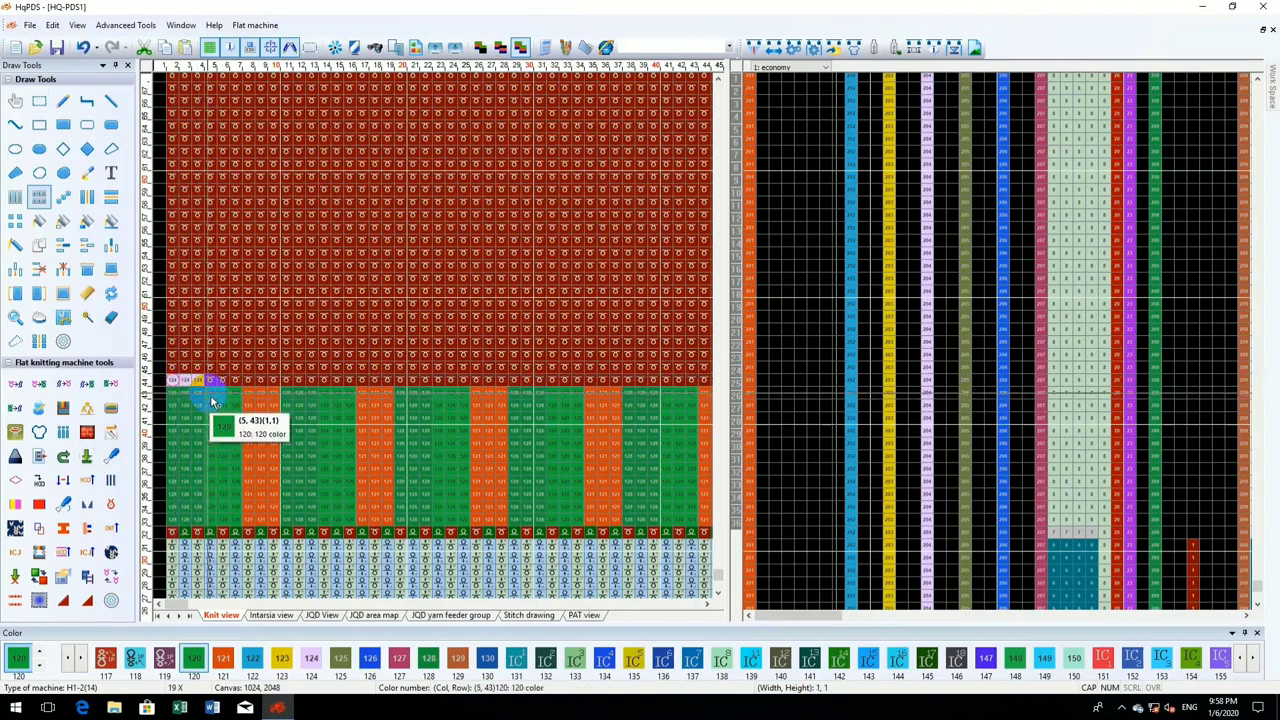
{"action": "left_click_drag", "start_coordinate": [257, 386], "coordinate": [243, 376]}
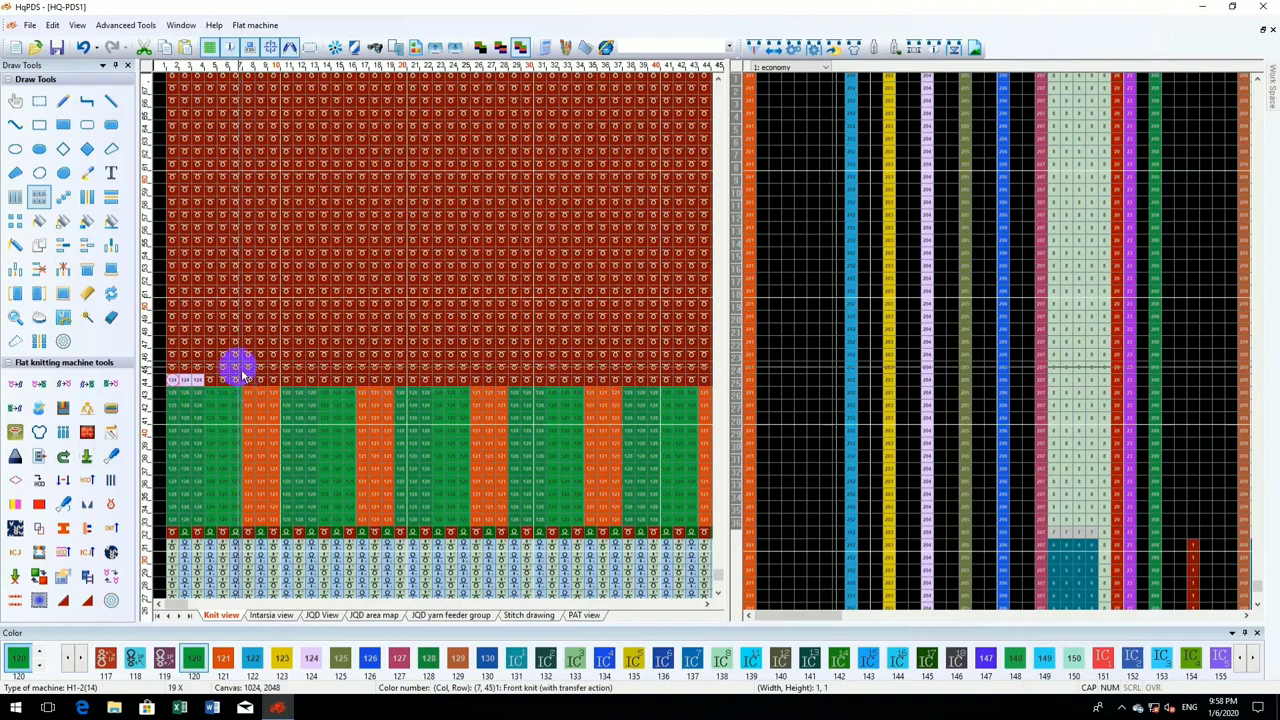
{"action": "right_click", "coordinate": [243, 374]}
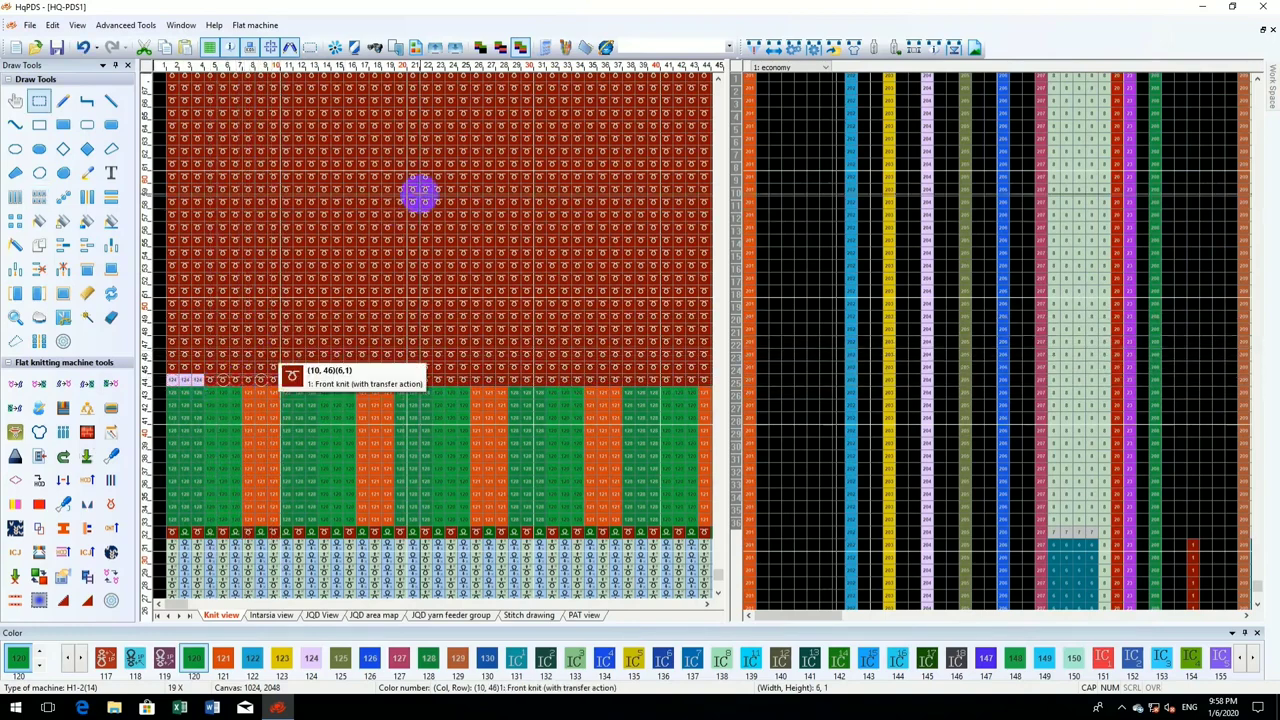
- Copy the six colour 122 cells from the module block into row 44, columns 5 to 10, beside the colour 124 cells
{"action": "scroll", "coordinate": [386, 337], "scroll_direction": "down", "scroll_amount": 3}
{"action": "scroll", "coordinate": [432, 337], "scroll_direction": "up", "scroll_amount": 3}
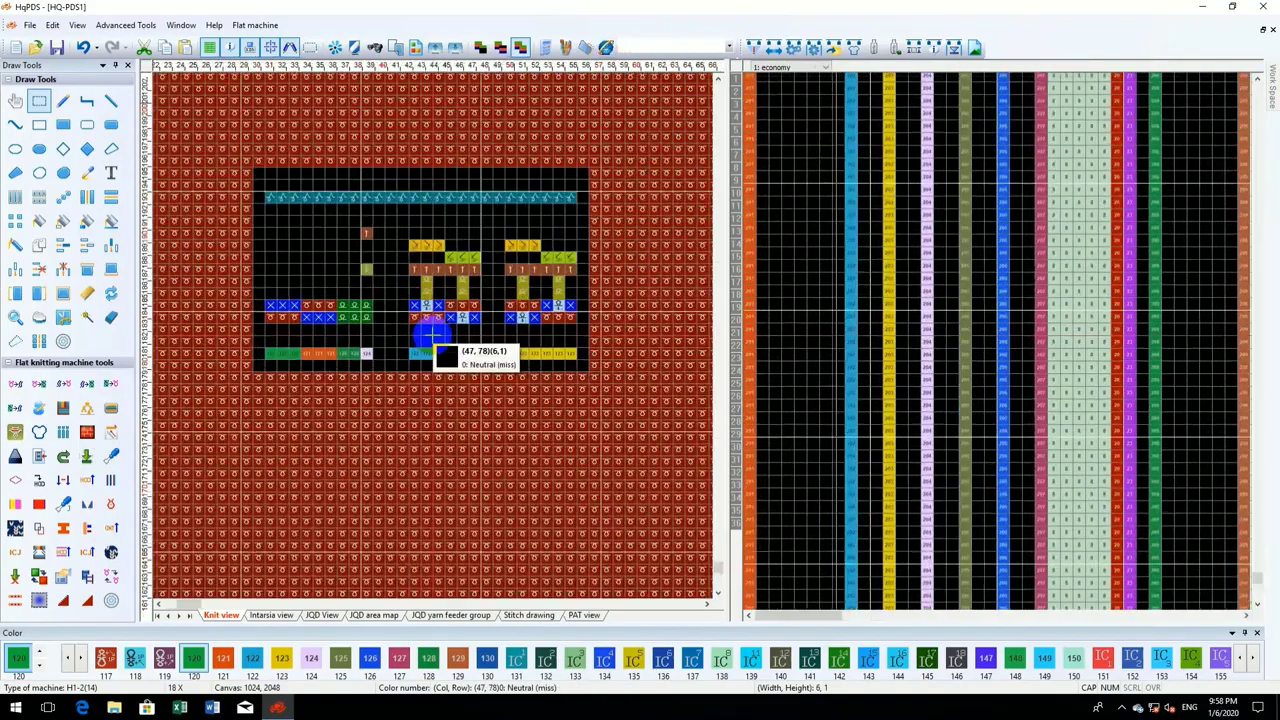
{"action": "left_click_drag", "start_coordinate": [474, 358], "coordinate": [440, 355]}
{"action": "left_click", "coordinate": [438, 354]}
{"action": "scroll", "coordinate": [431, 334], "scroll_direction": "down", "scroll_amount": 1}
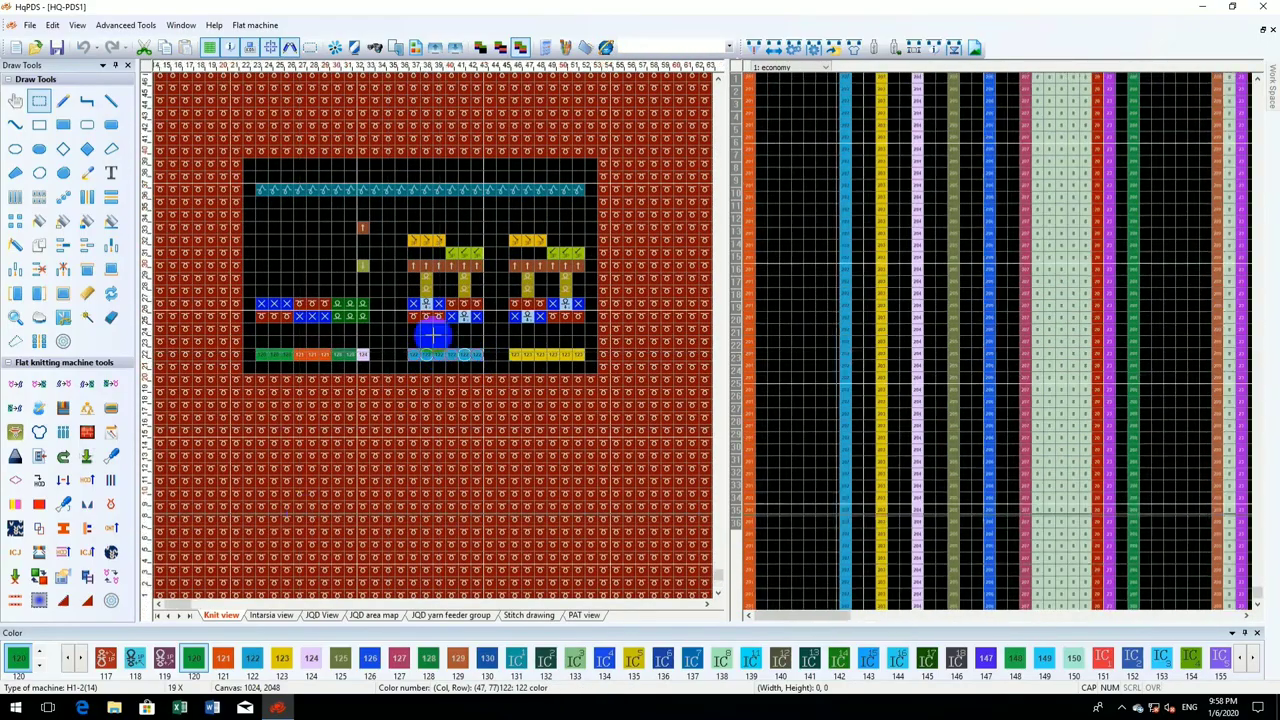
{"action": "scroll", "coordinate": [259, 337], "scroll_direction": "up", "scroll_amount": 2}
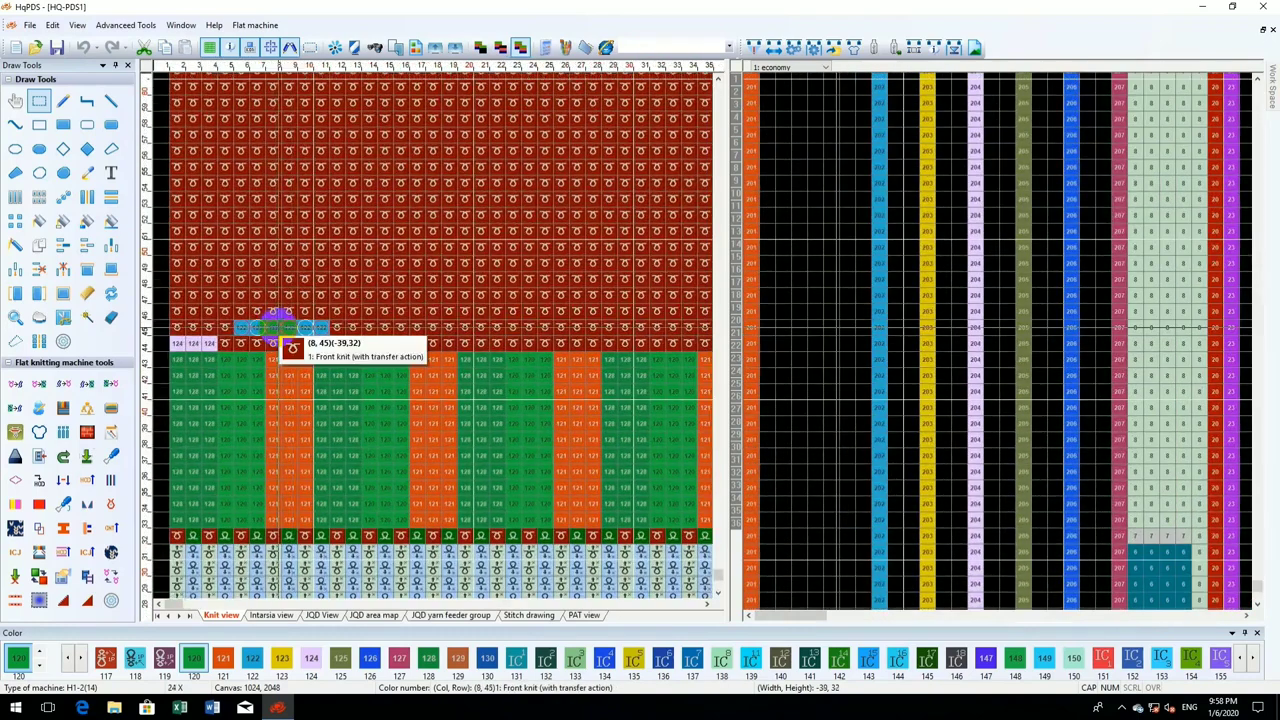
{"action": "left_click", "coordinate": [256, 343]}
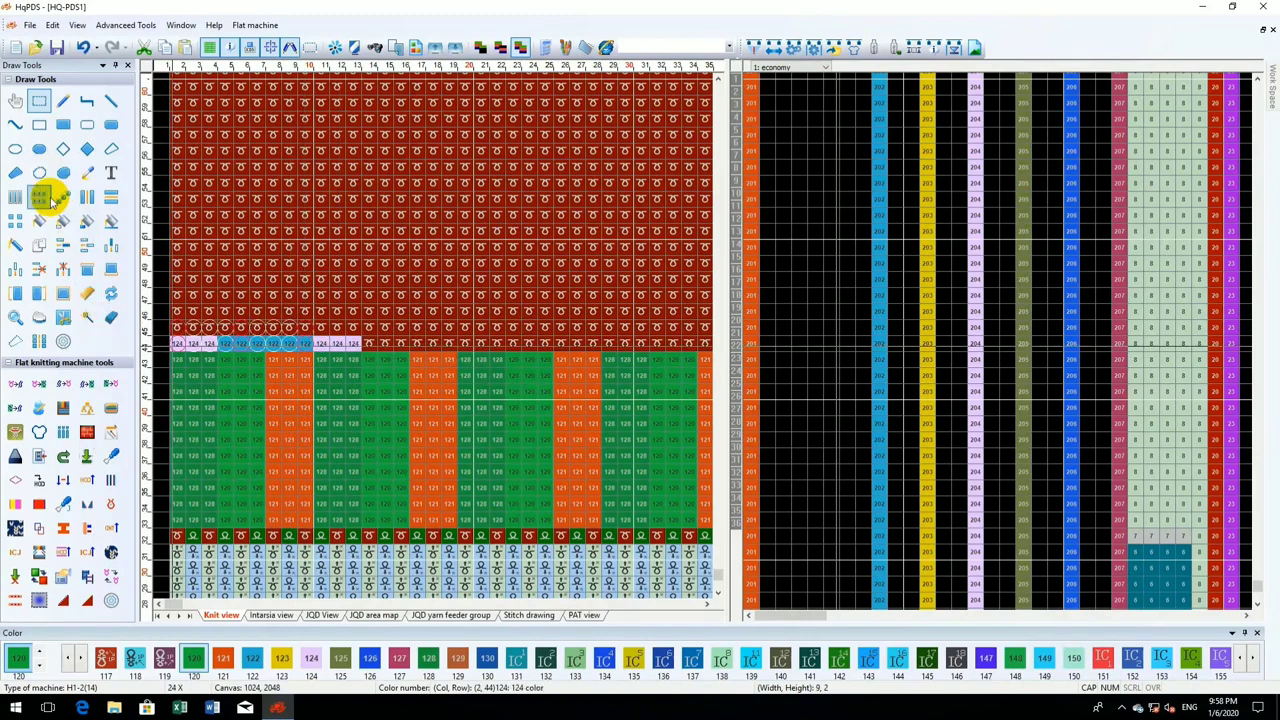
- Repeat the nine-cell sequence of colours 124 and 122 horizontally along row 44 up to column 70
{"action": "scroll", "coordinate": [437, 345], "scroll_direction": "down", "scroll_amount": 2}
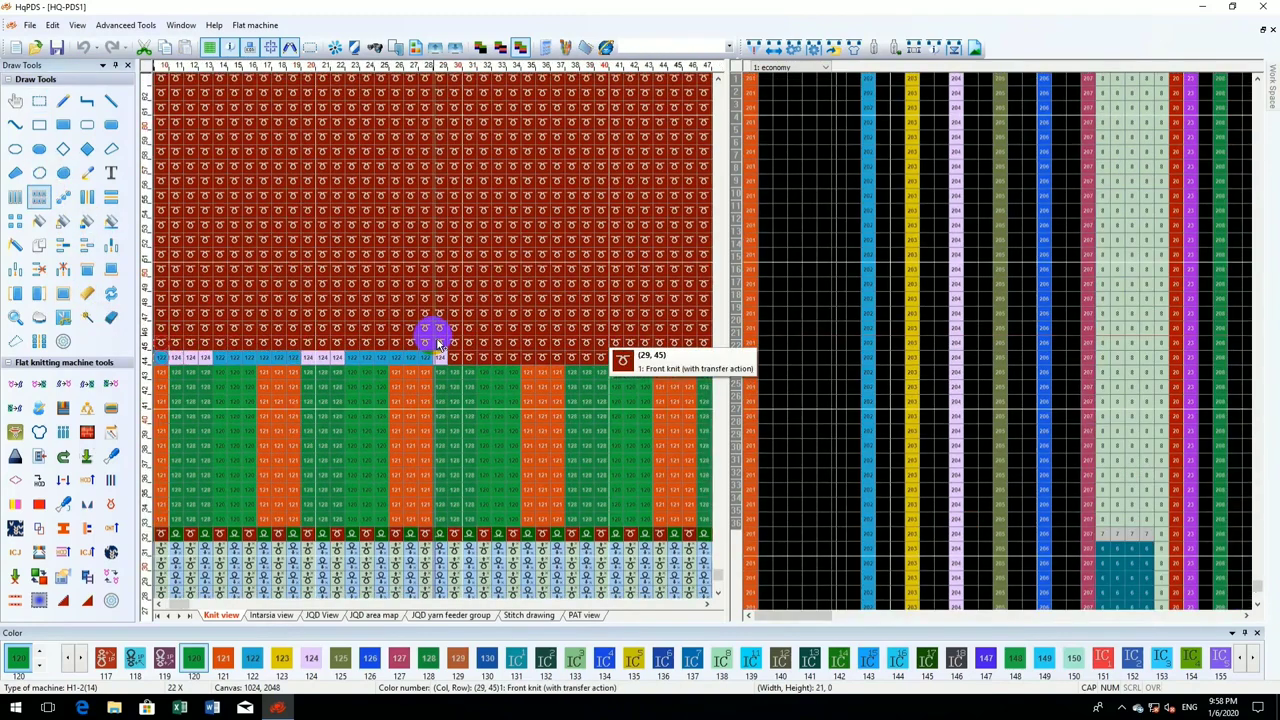
{"action": "scroll", "coordinate": [665, 342], "scroll_direction": "down", "scroll_amount": 2}
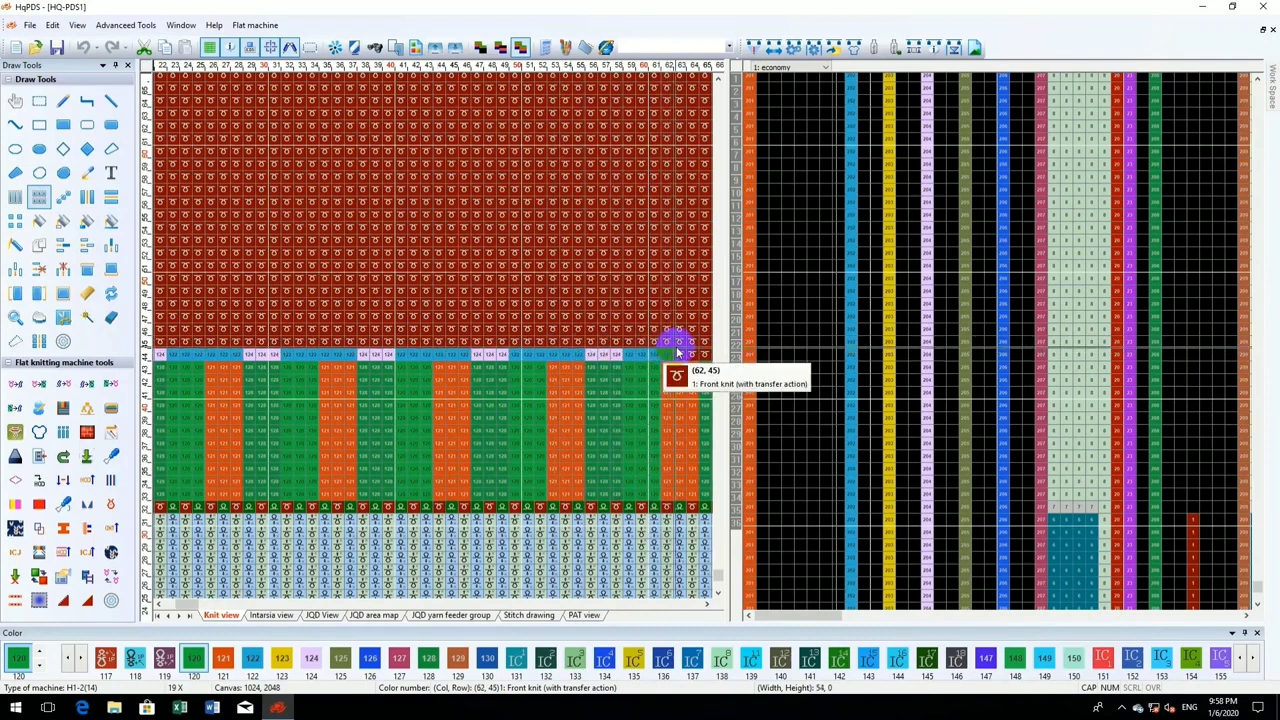
{"action": "scroll", "coordinate": [694, 343], "scroll_direction": "down", "scroll_amount": 2}
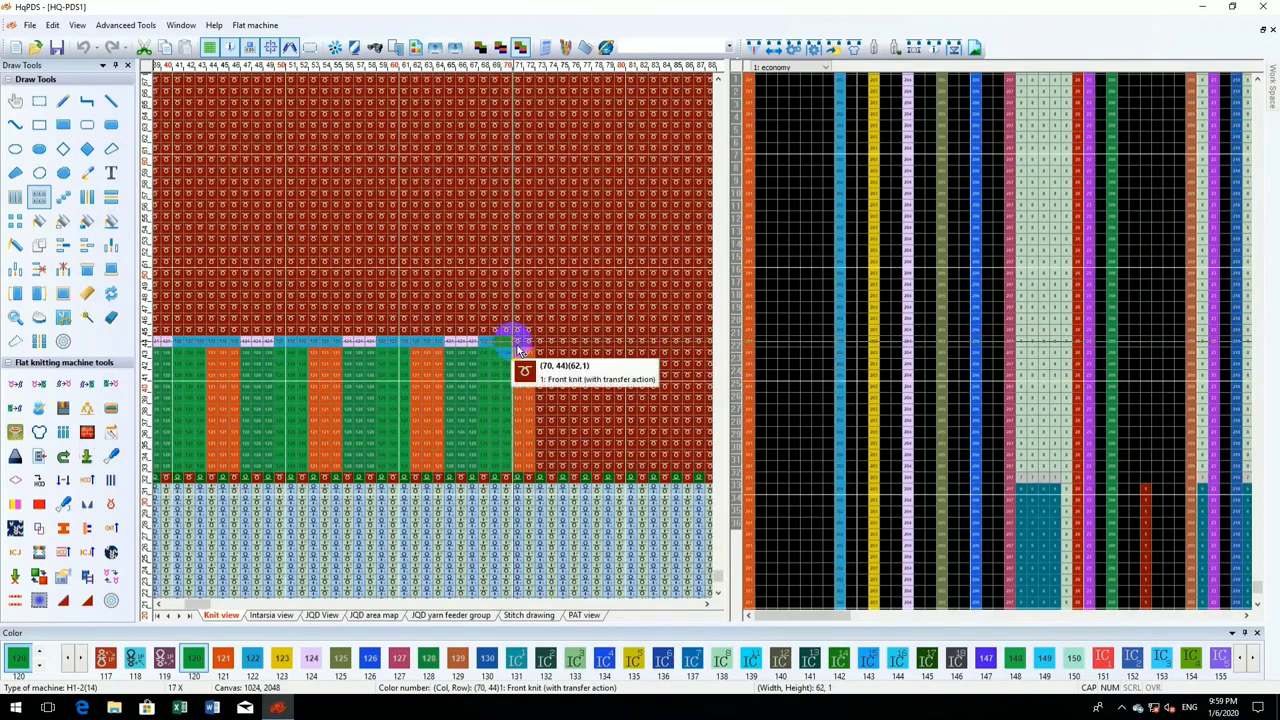
{"action": "scroll", "coordinate": [517, 340], "scroll_direction": "down", "scroll_amount": 2}
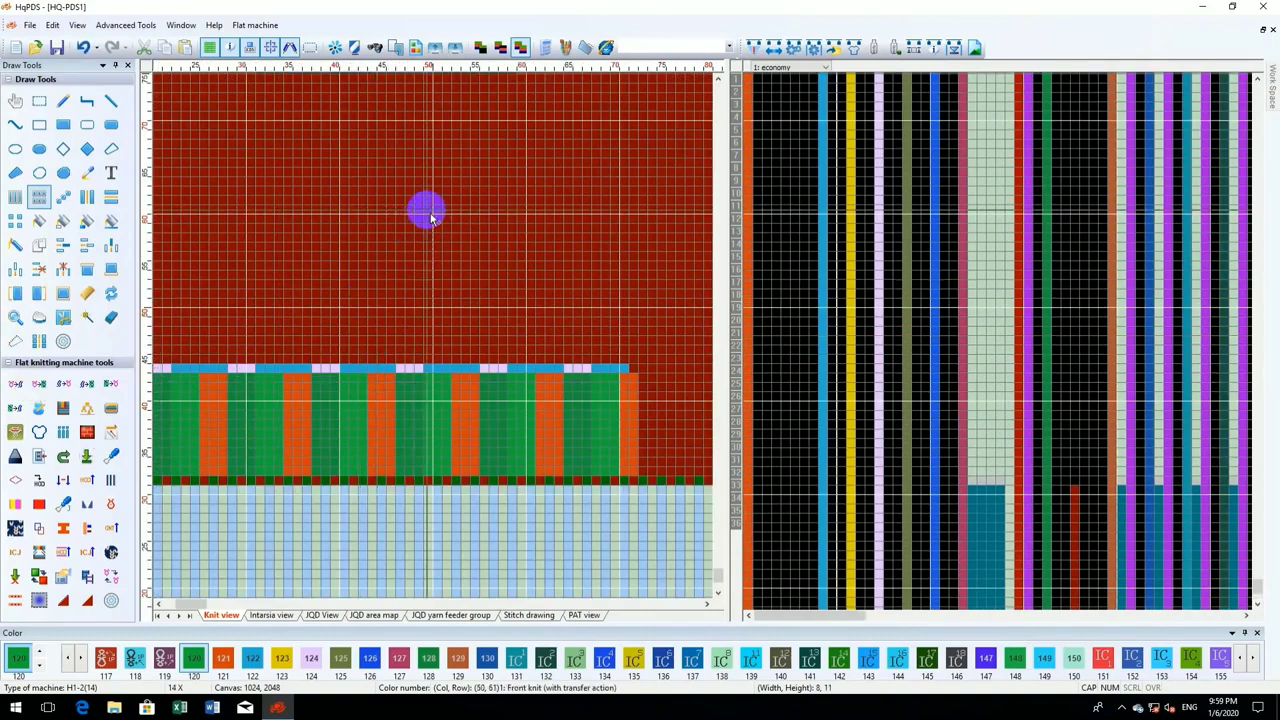
{"action": "scroll", "coordinate": [429, 337], "scroll_direction": "up", "scroll_amount": 3}
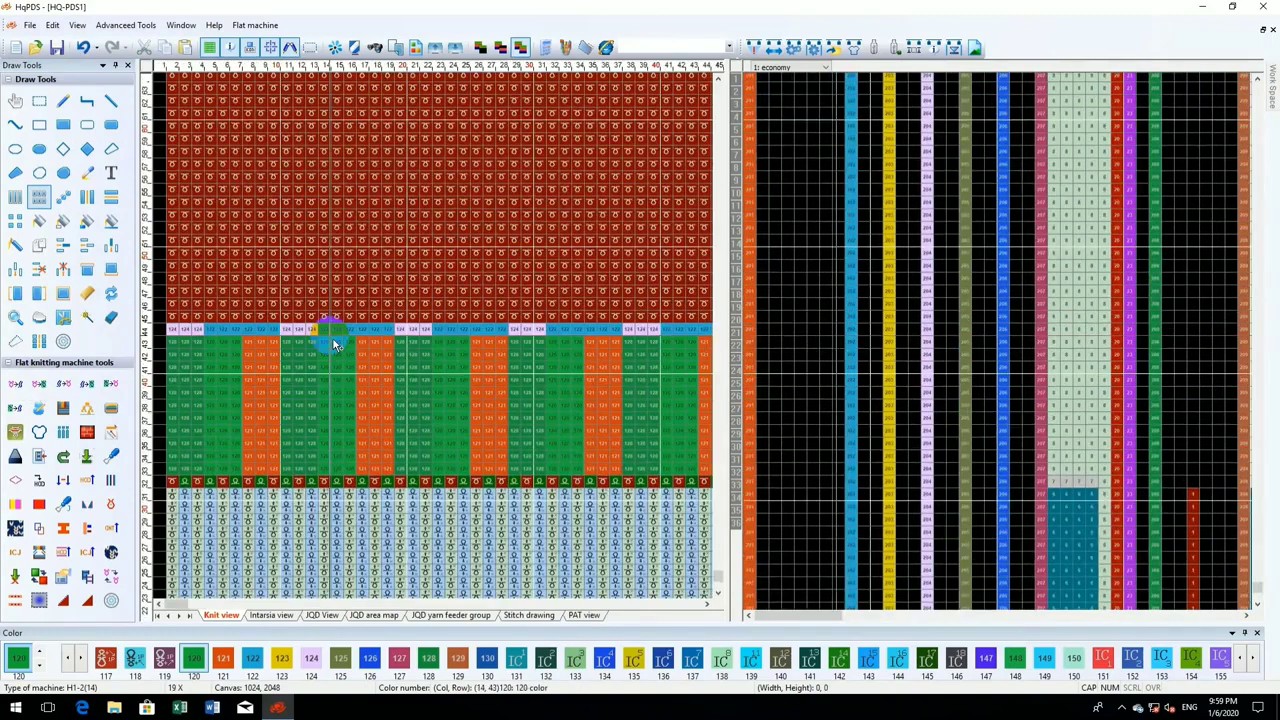
- Copy the 3 by 11 strips of colours 128, 121 and 120, in that order, over rows 45 to 55 from column 2 to 22
{"action": "scroll", "coordinate": [322, 343], "scroll_direction": "up", "scroll_amount": 3}
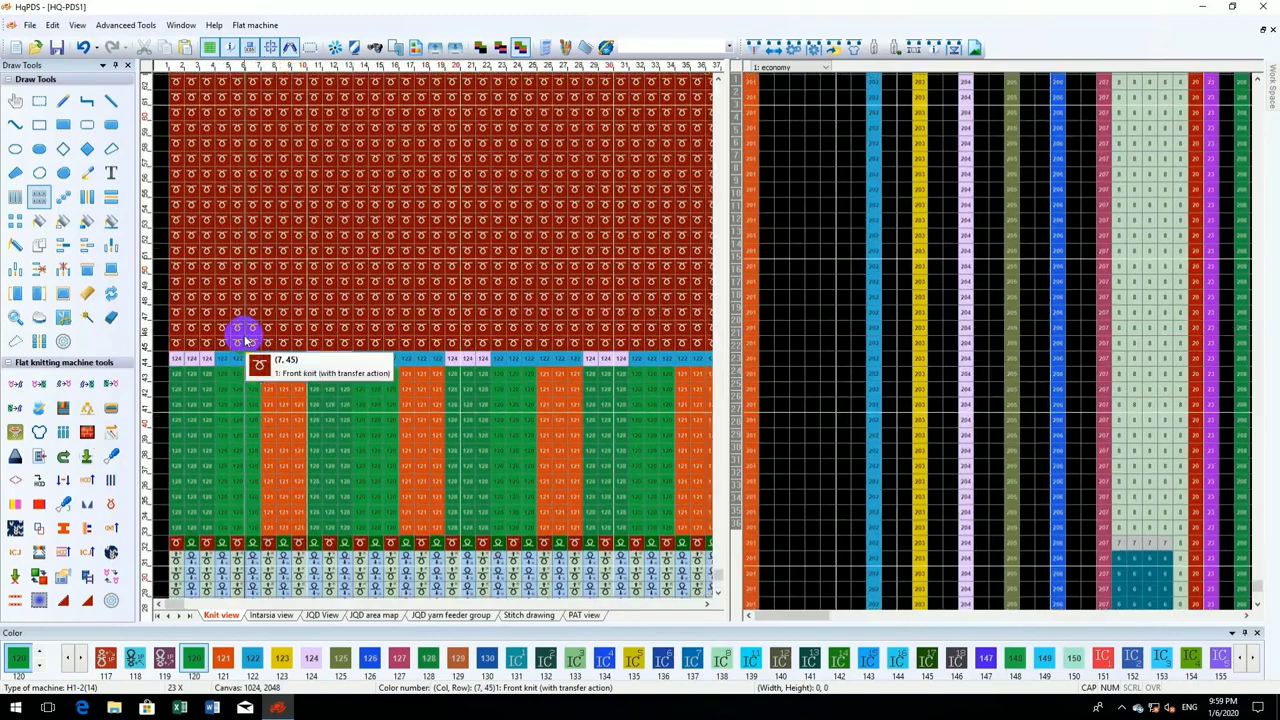
{"action": "left_click_drag", "start_coordinate": [177, 371], "coordinate": [471, 292]}
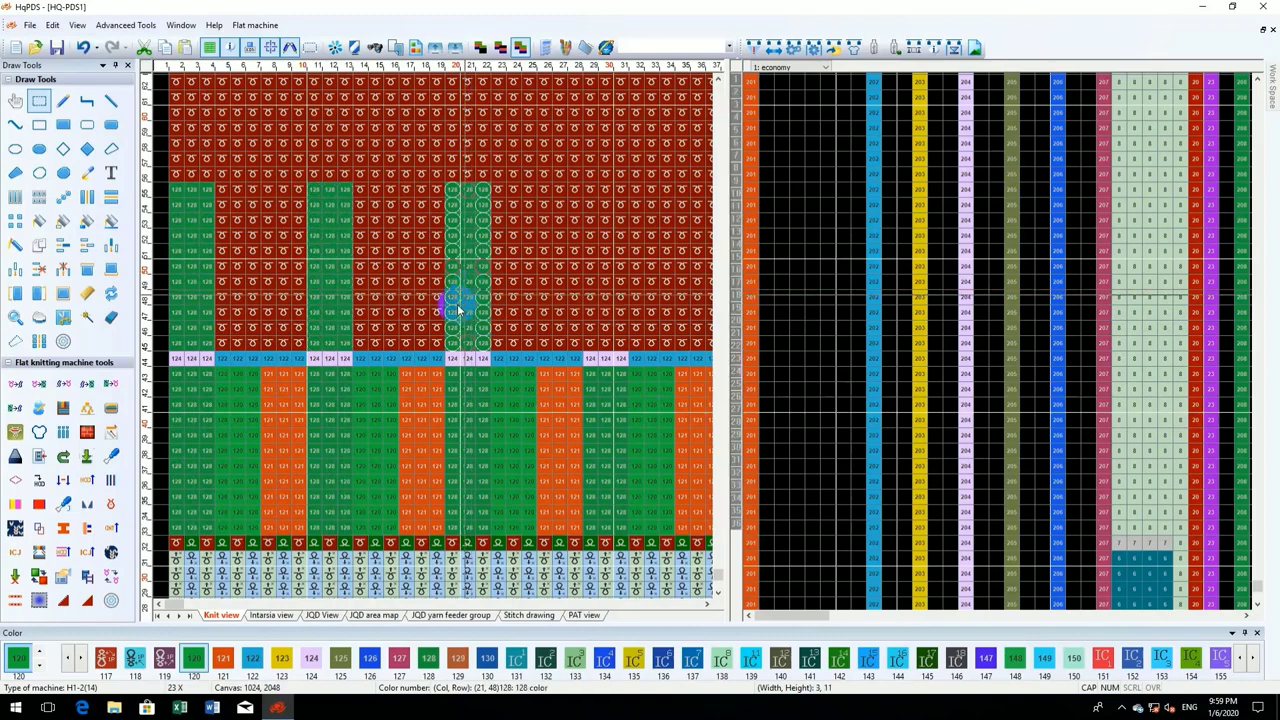
{"action": "left_click_drag", "start_coordinate": [405, 377], "coordinate": [435, 520]}
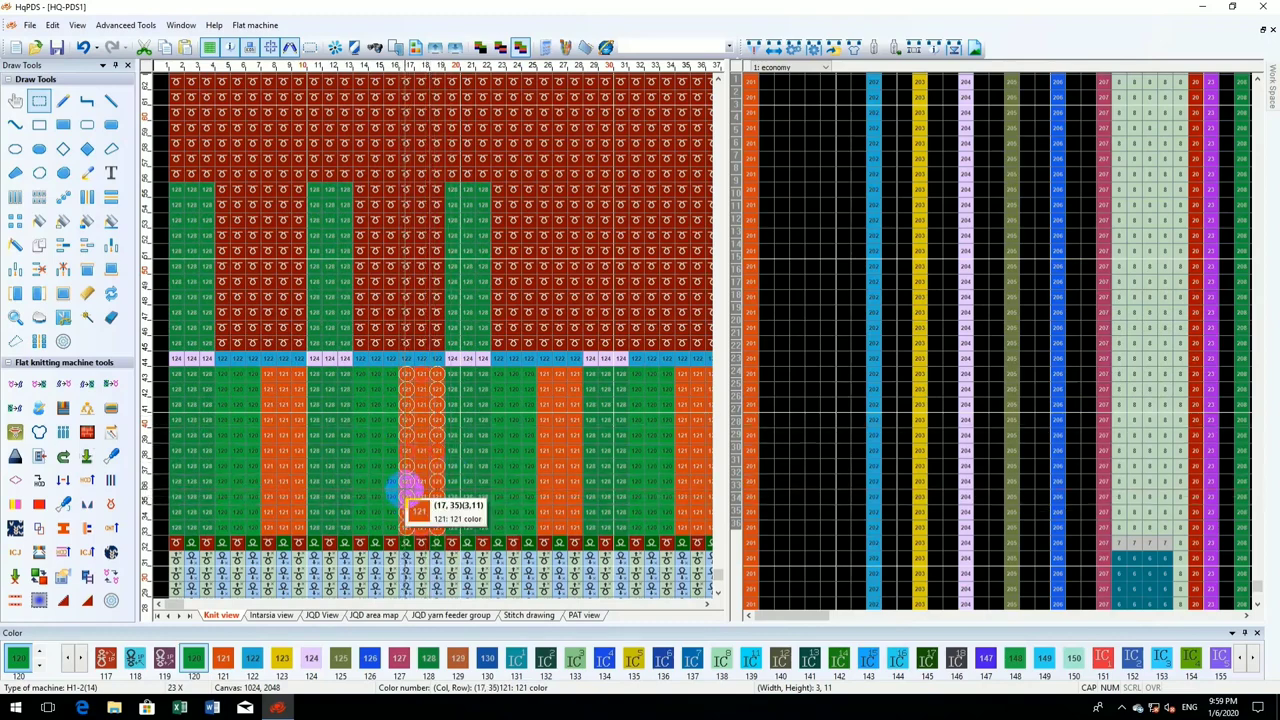
{"action": "left_click_drag", "start_coordinate": [420, 460], "coordinate": [240, 298]}
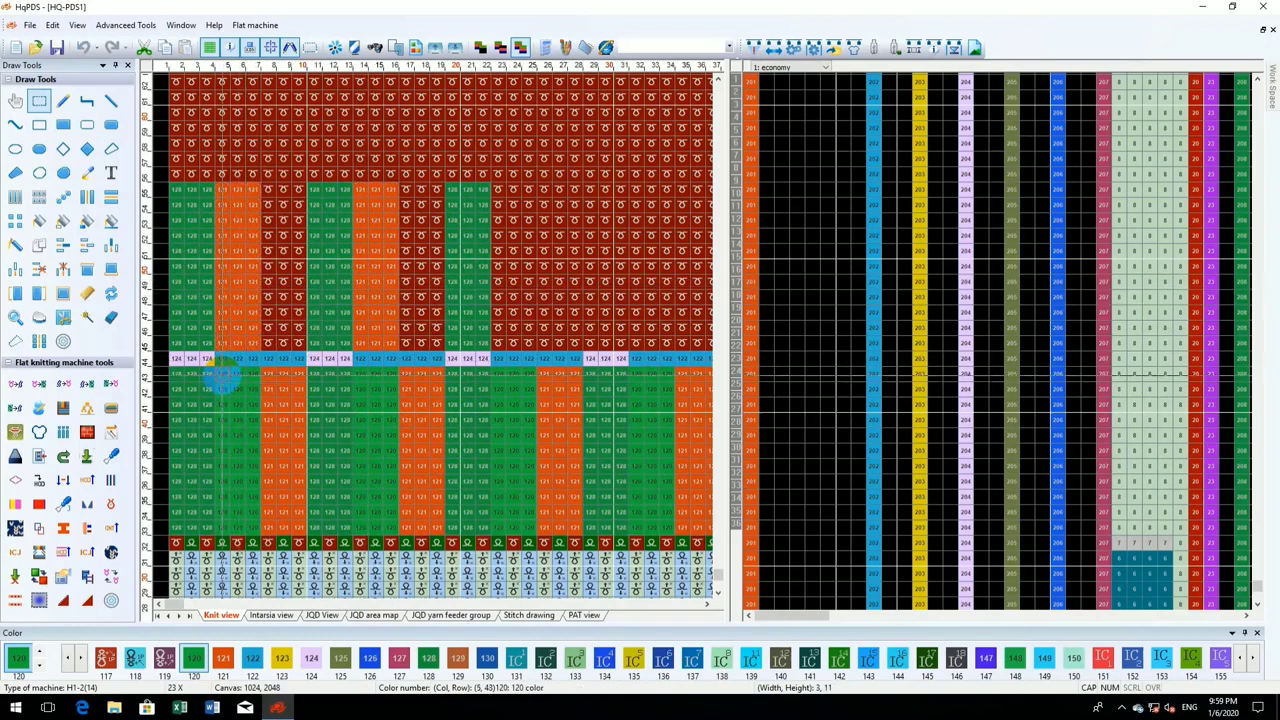
{"action": "mouse_move", "coordinate": [222, 375]}
{"action": "left_mouse_down"}
{"action": "mouse_move", "coordinate": [262, 520]}
{"action": "mouse_move", "coordinate": [297, 299]}
{"action": "mouse_move", "coordinate": [286, 317]}
{"action": "mouse_move", "coordinate": [280, 290]}
{"action": "mouse_move", "coordinate": [421, 271]}
{"action": "mouse_move", "coordinate": [294, 303]}
{"action": "mouse_move", "coordinate": [282, 270]}
{"action": "mouse_move", "coordinate": [429, 237]}
{"action": "mouse_move", "coordinate": [412, 238]}
{"action": "left_mouse_up"}
{"action": "left_click_drag", "start_coordinate": [508, 284], "coordinate": [485, 256]}
{"action": "left_click", "coordinate": [541, 296]}
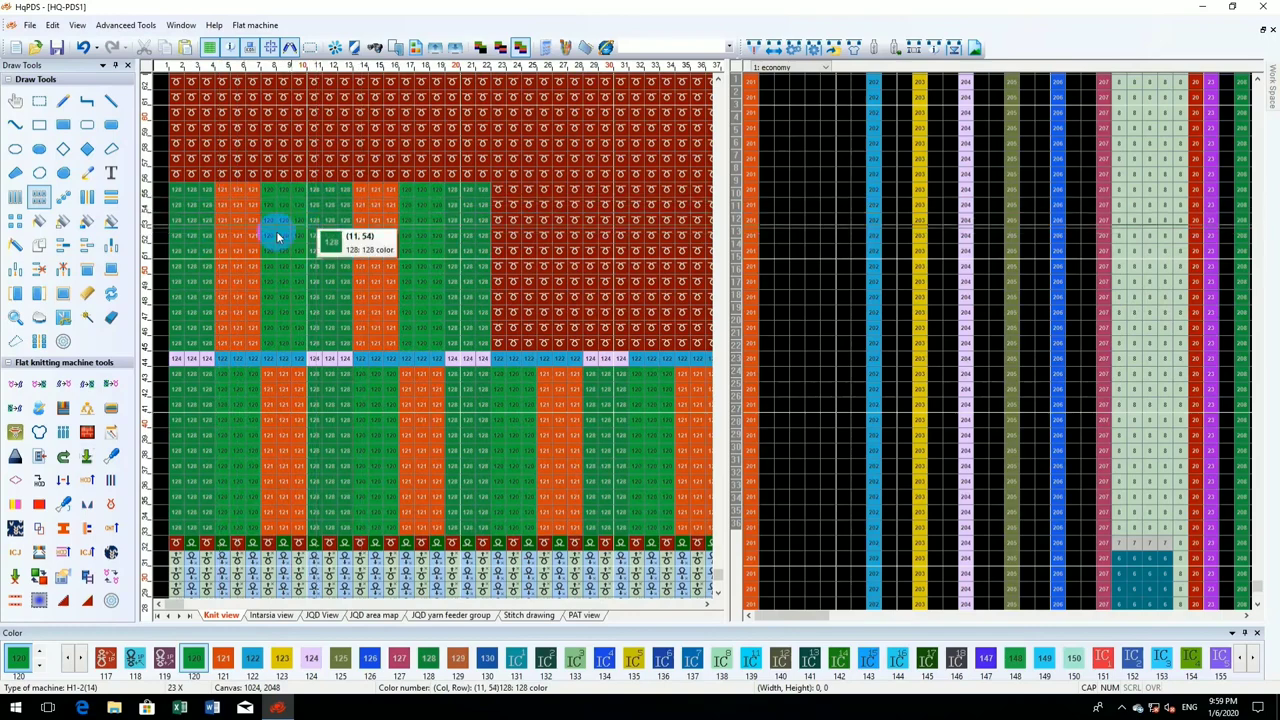
- Copy the three colour 124 cells from row 44 into row 56, columns 2 to 4
{"action": "left_click_drag", "start_coordinate": [182, 359], "coordinate": [195, 197]}
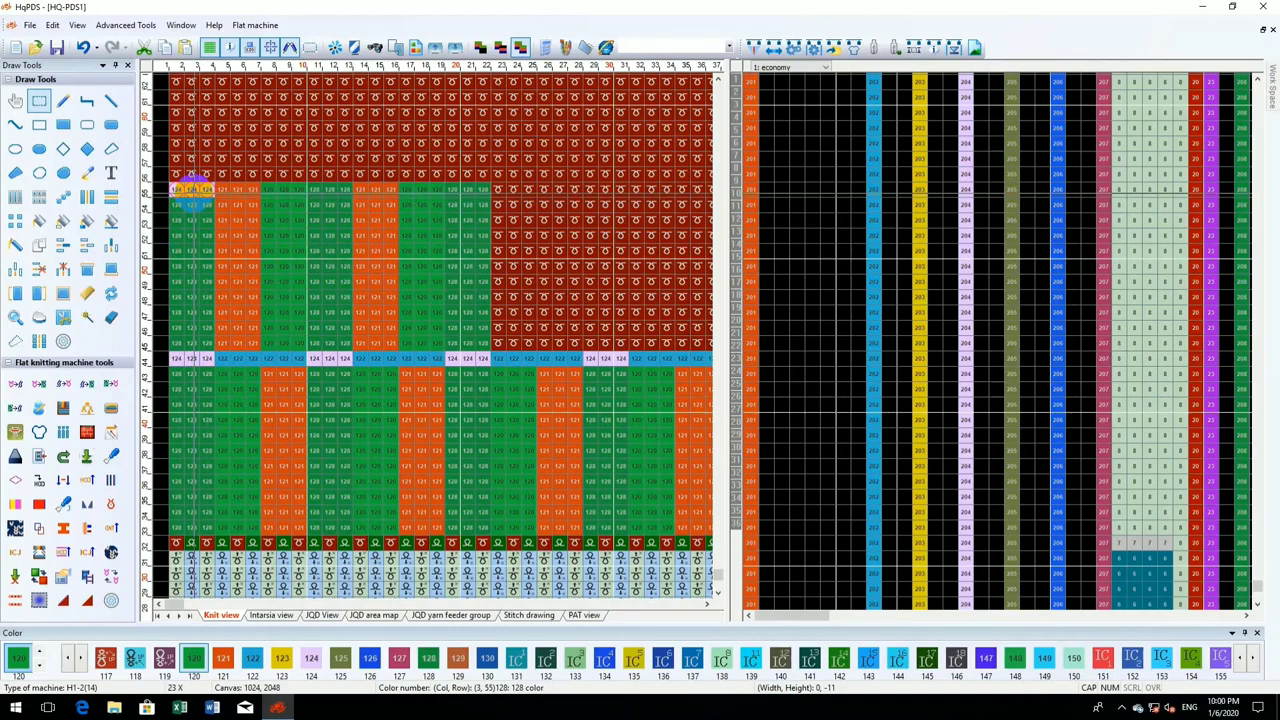
{"action": "left_click_drag", "start_coordinate": [194, 193], "coordinate": [194, 191]}
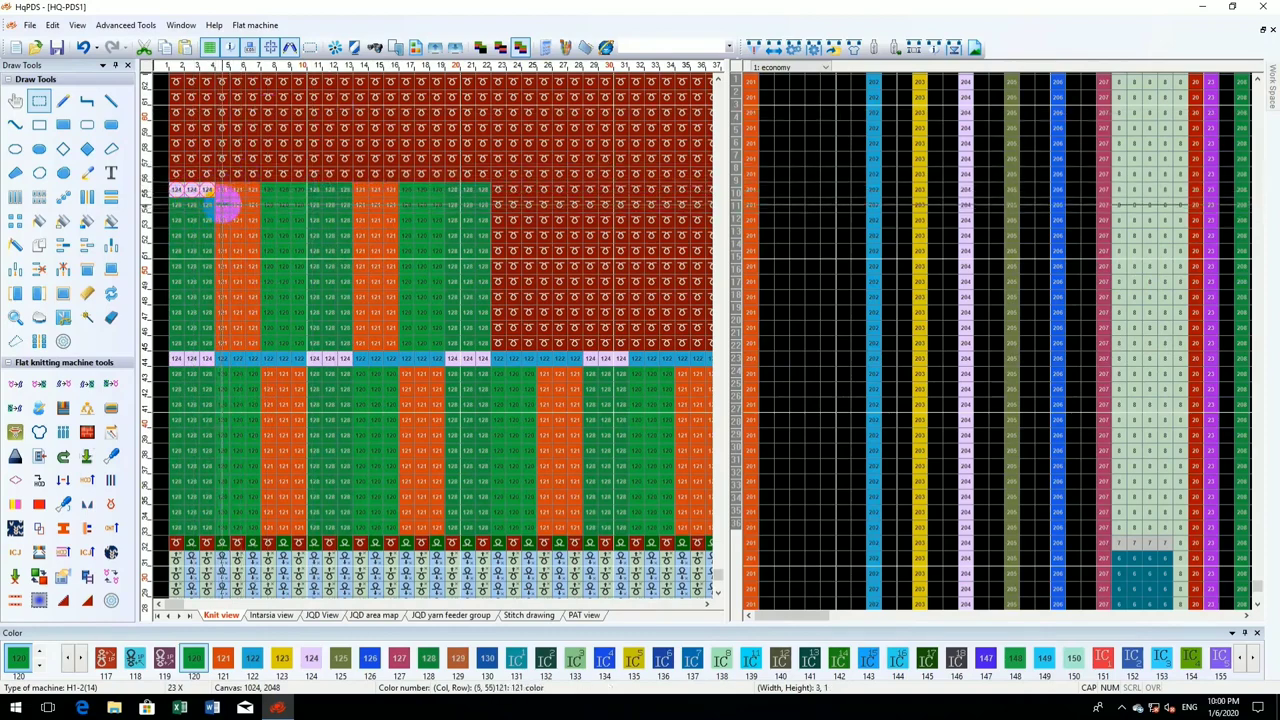
{"action": "left_click_drag", "start_coordinate": [192, 360], "coordinate": [193, 175]}
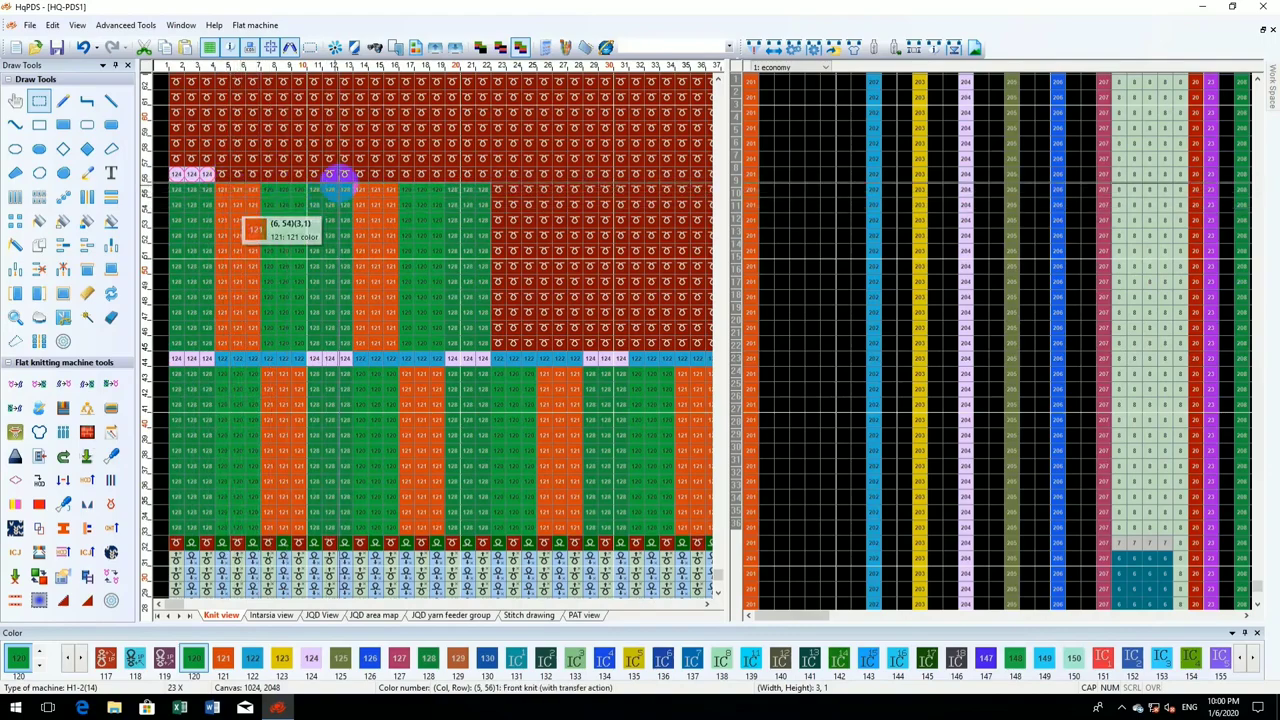
- Copy the six colour 123 cells from the module block beside the row 56 colour 124 cells and repeat the nine-cell sequence to column 25
{"action": "scroll", "coordinate": [344, 178], "scroll_direction": "down", "scroll_amount": 3}
{"action": "scroll", "coordinate": [313, 334], "scroll_direction": "down", "scroll_amount": 1}
{"action": "scroll", "coordinate": [590, 186], "scroll_direction": "down", "scroll_amount": 1}
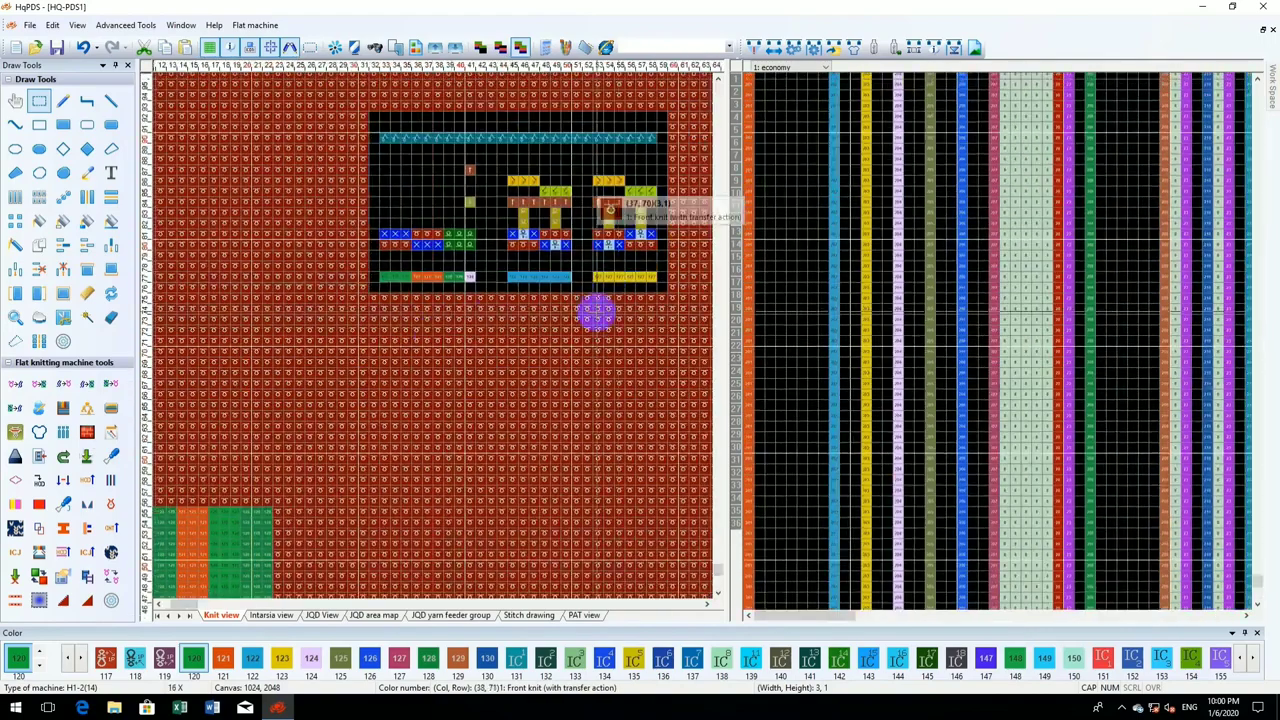
{"action": "scroll", "coordinate": [590, 310], "scroll_direction": "up", "scroll_amount": 1}
{"action": "scroll", "coordinate": [432, 336], "scroll_direction": "up", "scroll_amount": 1}
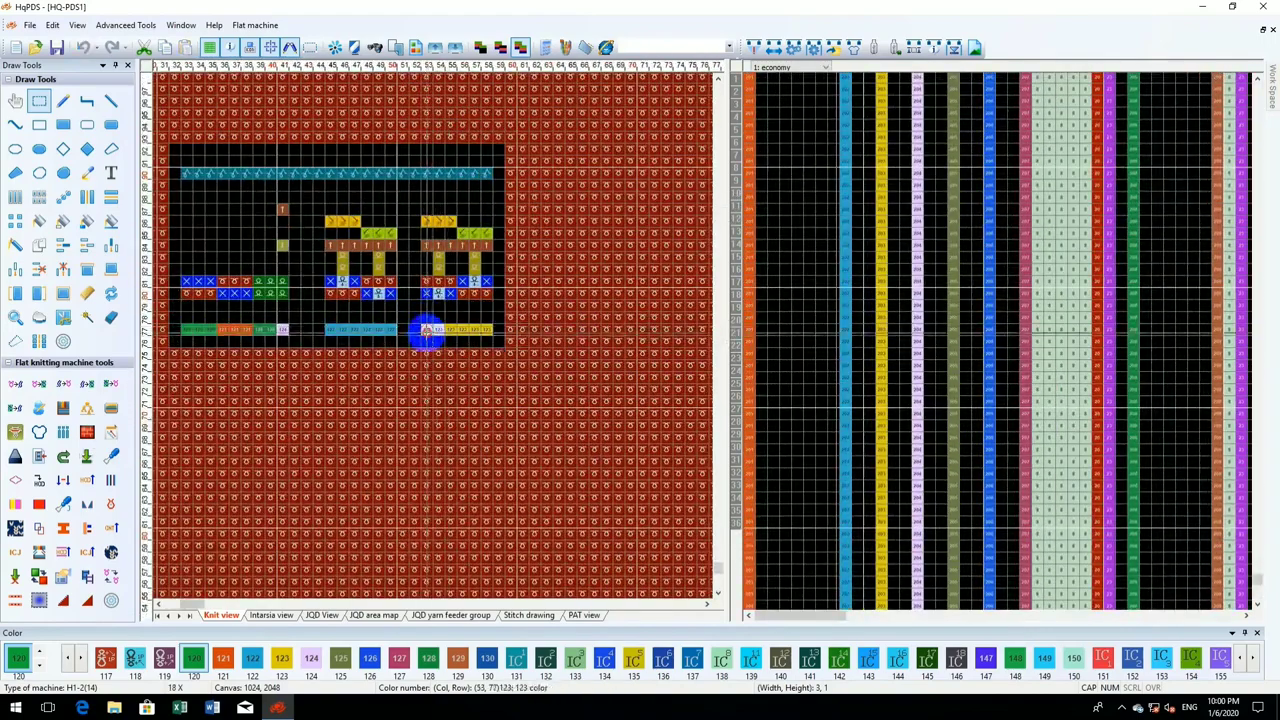
{"action": "left_click_drag", "start_coordinate": [448, 332], "coordinate": [523, 301]}
{"action": "scroll", "coordinate": [337, 453], "scroll_direction": "down", "scroll_amount": 2}
{"action": "scroll", "coordinate": [200, 372], "scroll_direction": "up", "scroll_amount": 3}
{"action": "key", "text": "a"}
{"action": "scroll", "coordinate": [398, 380], "scroll_direction": "up", "scroll_amount": 1}
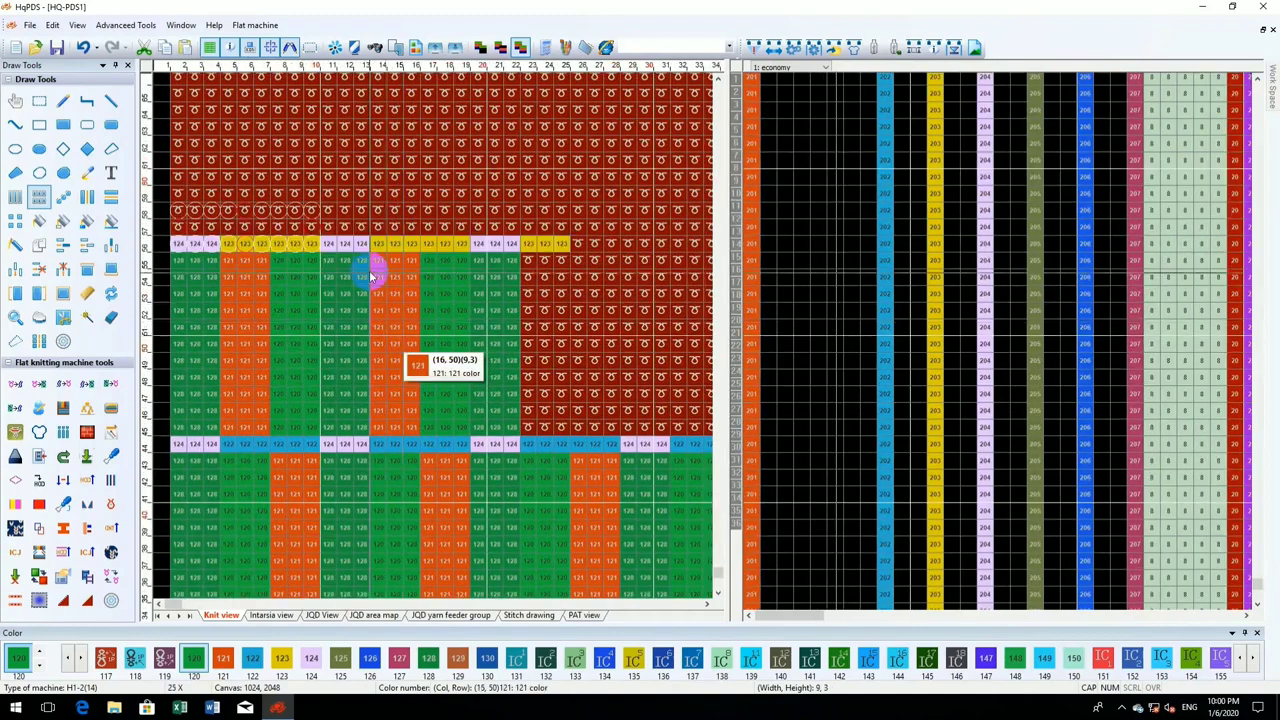
{"action": "left_click", "coordinate": [391, 283]}
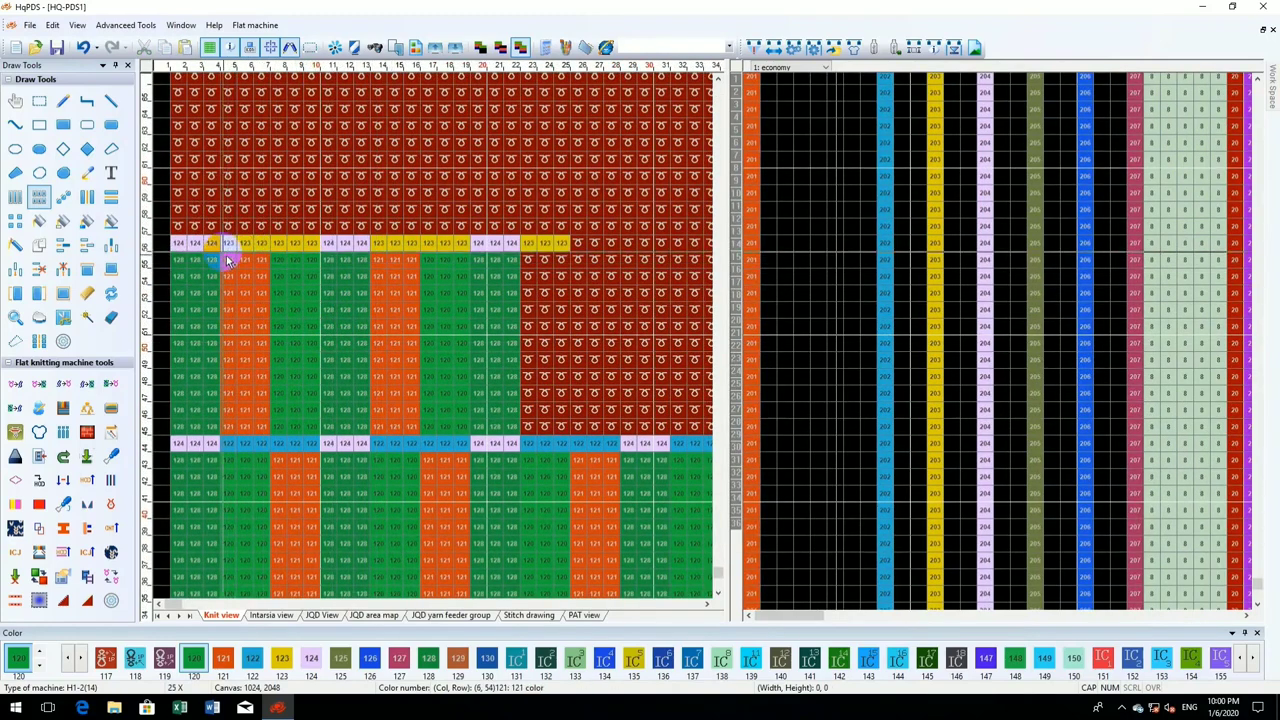
- Select the 9 by 12 block in columns 5 to 13, rows 45 to 56, and repeat it horizontally across the panel
{"action": "left_click_drag", "start_coordinate": [228, 248], "coordinate": [365, 428]}
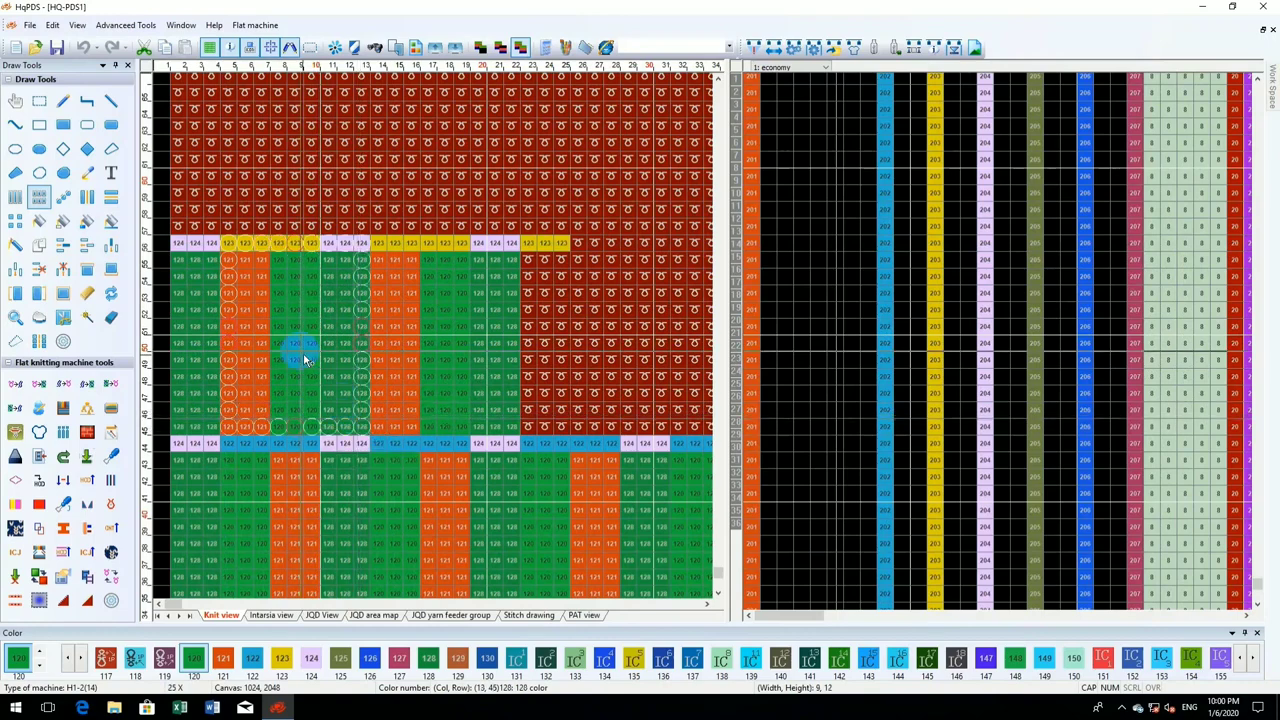
{"action": "left_click_drag", "start_coordinate": [305, 355], "coordinate": [237, 334]}
{"action": "scroll", "coordinate": [237, 334], "scroll_direction": "down", "scroll_amount": 3}
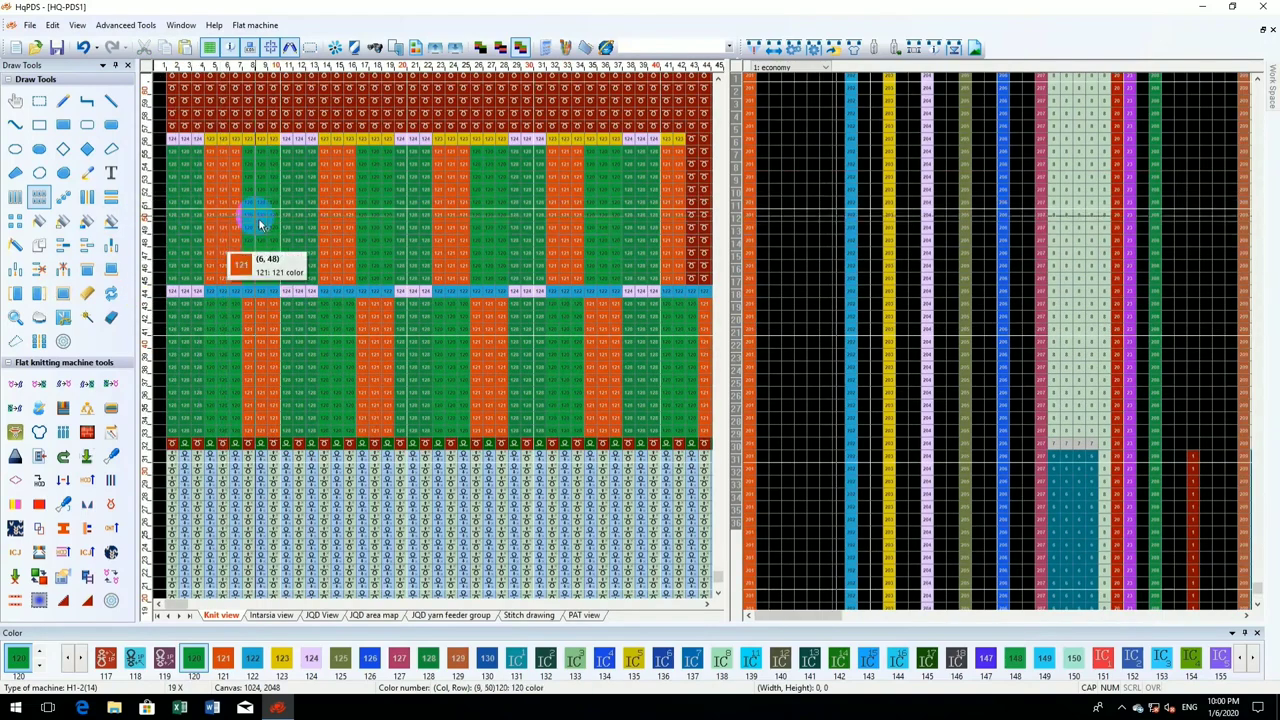
{"action": "scroll", "coordinate": [248, 280], "scroll_direction": "up", "scroll_amount": 3}
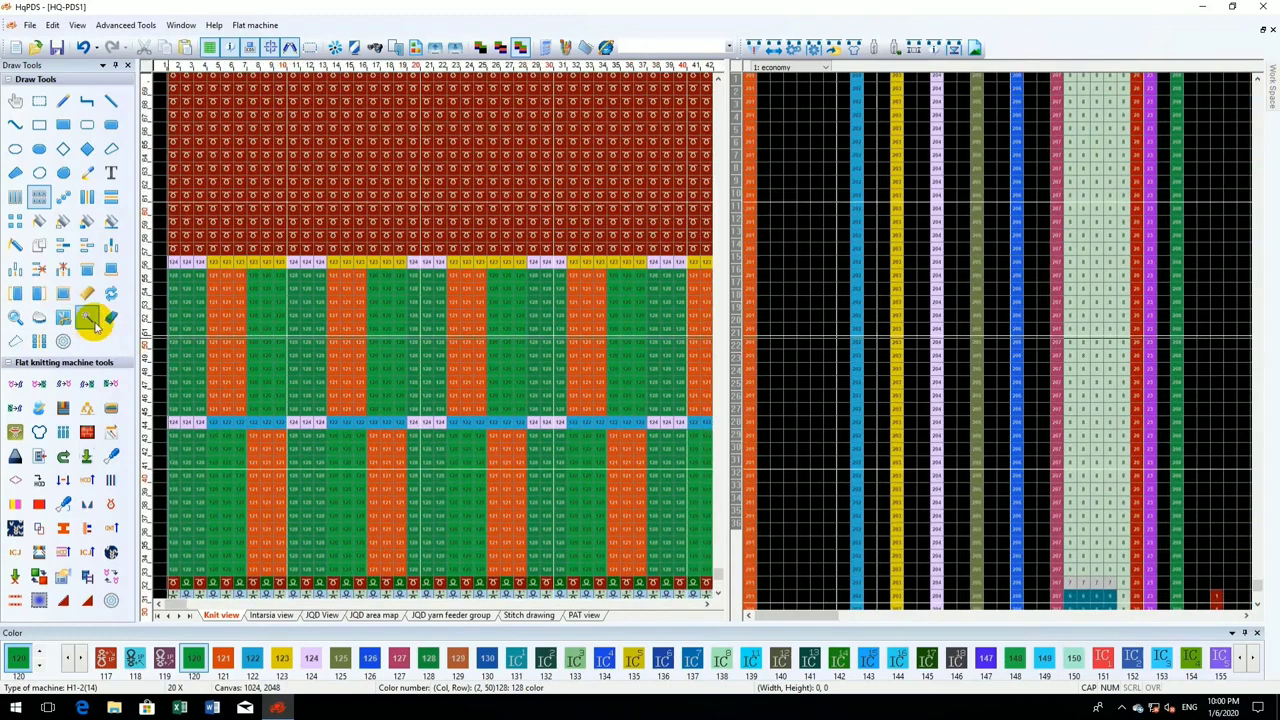
- Copy the 3 by 11 strips of colours 120, 121 and 128 into rows 57 to 67, at columns 5 to 7, 8 to 10 and 11 to 13
{"action": "left_click", "coordinate": [87, 318]}
{"action": "mouse_move", "coordinate": [229, 363]}
{"action": "left_mouse_down"}
{"action": "mouse_move", "coordinate": [234, 377]}
{"action": "mouse_move", "coordinate": [223, 351]}
{"action": "mouse_move", "coordinate": [276, 217]}
{"action": "mouse_move", "coordinate": [263, 223]}
{"action": "mouse_move", "coordinate": [277, 363]}
{"action": "mouse_move", "coordinate": [210, 187]}
{"action": "mouse_move", "coordinate": [221, 209]}
{"action": "left_mouse_up"}
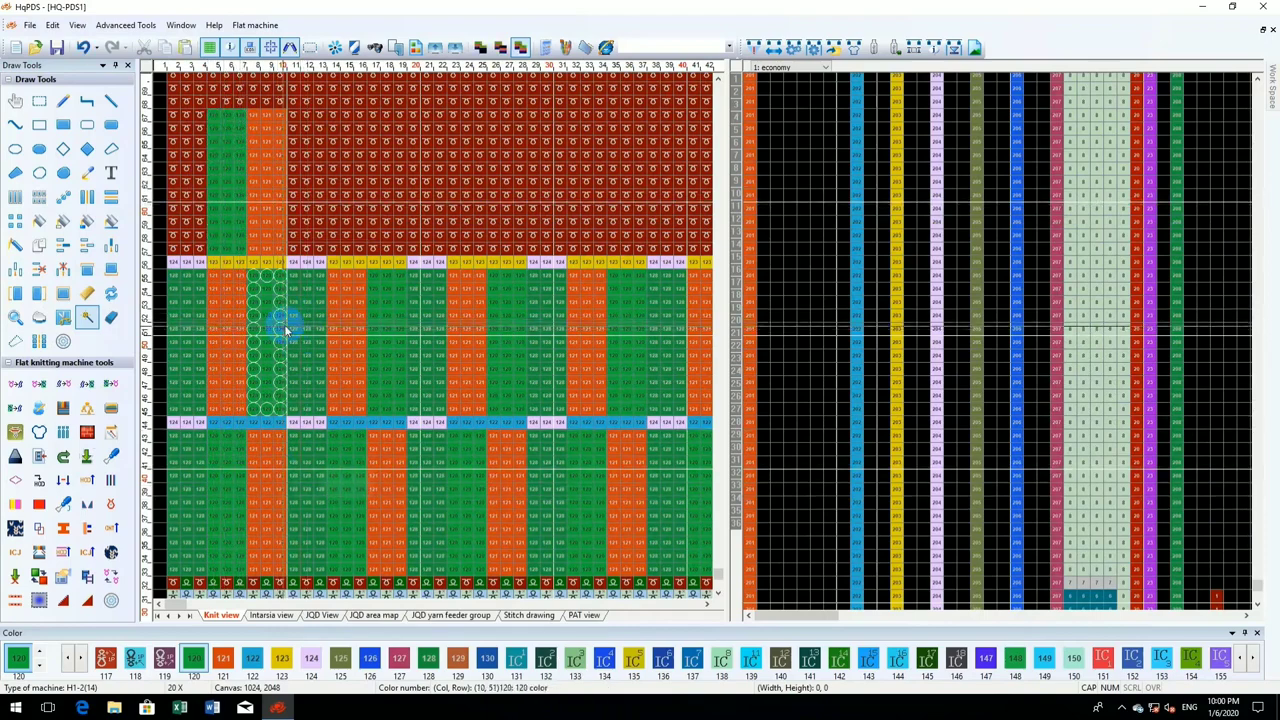
{"action": "mouse_move", "coordinate": [310, 355]}
{"action": "left_mouse_down"}
{"action": "mouse_move", "coordinate": [300, 220]}
{"action": "mouse_move", "coordinate": [309, 366]}
{"action": "mouse_move", "coordinate": [313, 200]}
{"action": "left_mouse_up"}
{"action": "left_click_drag", "start_coordinate": [312, 212], "coordinate": [312, 212]}
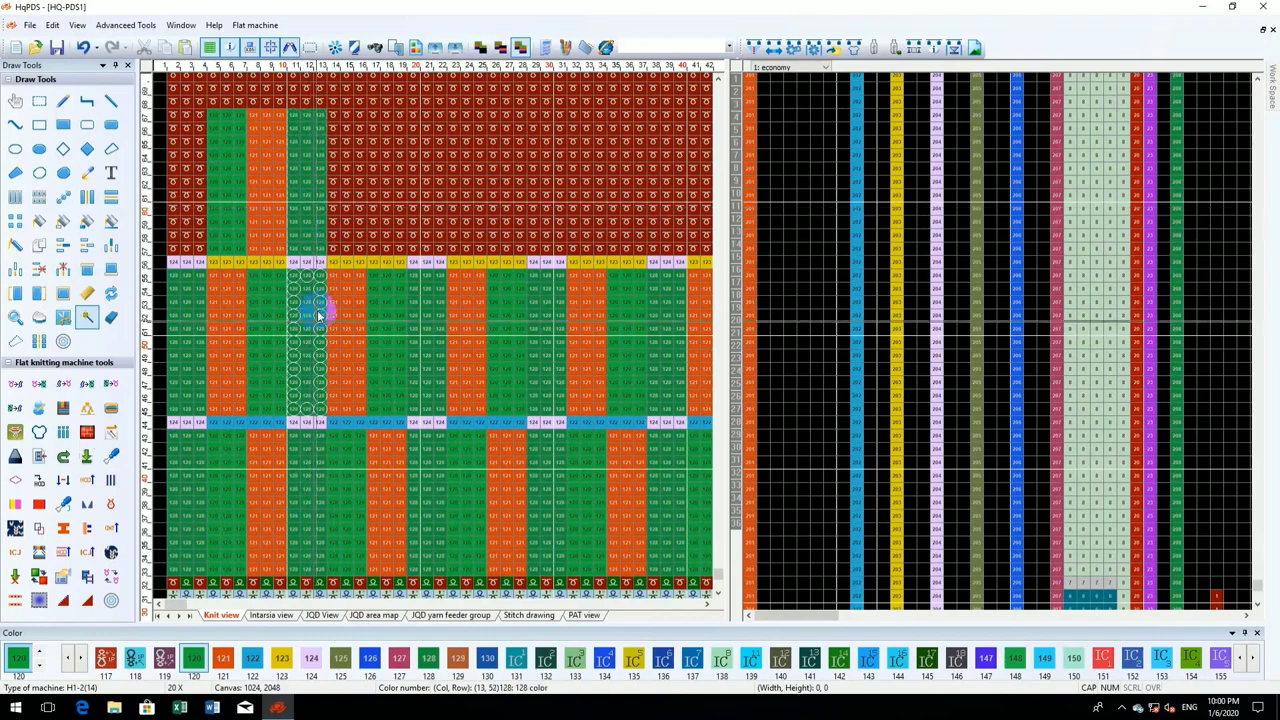
- Copy the 3 by 11 strips of colours 128, 121 and 120 into rows 57 to 67, at columns 2 to 4, 17 to 19 and 14 to 16
{"action": "left_click_drag", "start_coordinate": [309, 340], "coordinate": [192, 190]}
{"action": "left_click_drag", "start_coordinate": [453, 262], "coordinate": [373, 222]}
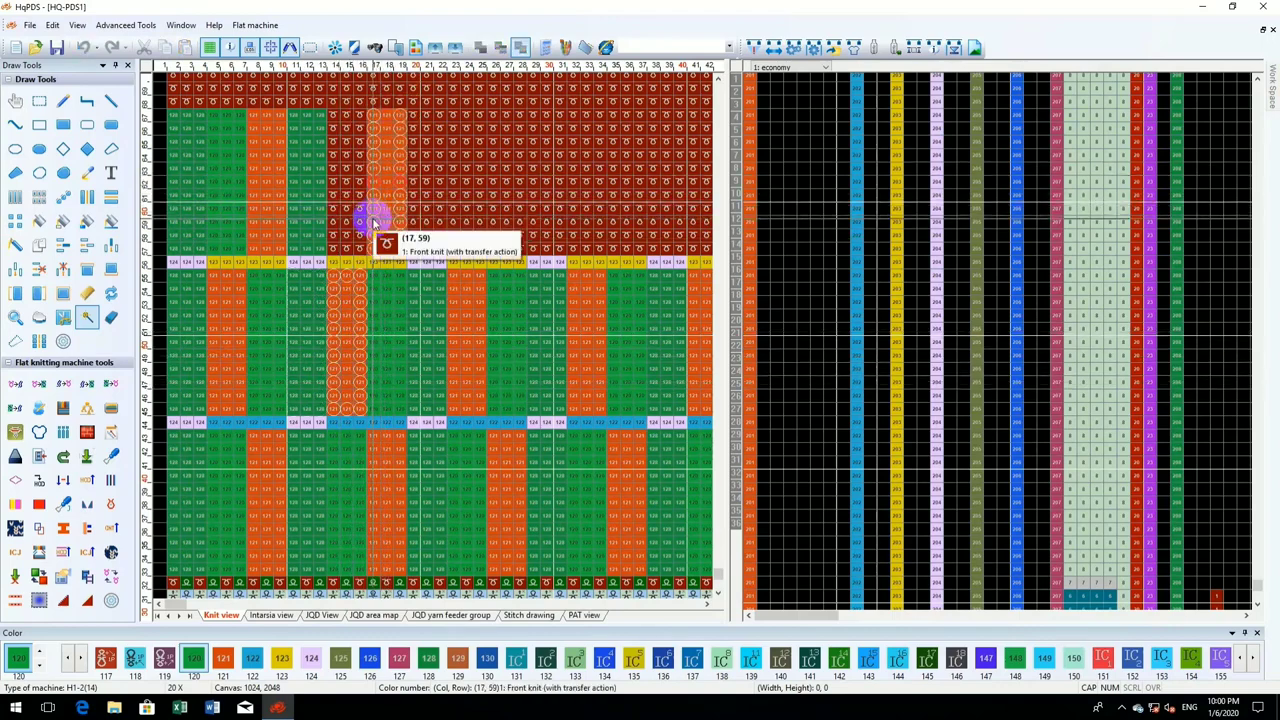
{"action": "left_click_drag", "start_coordinate": [397, 400], "coordinate": [345, 236]}
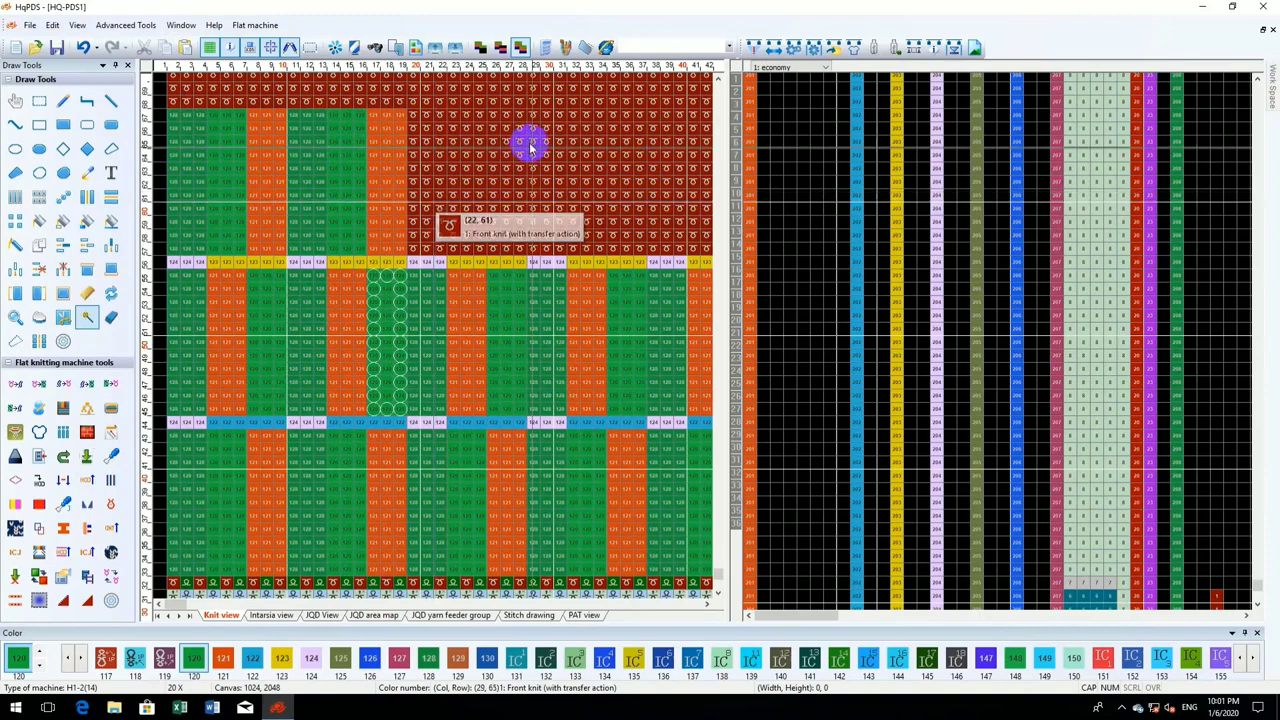
- Copy the 34 by 11 block in columns 2 to 35, rows 33 to 43, into rows 57 to 67 at the same columns
{"action": "scroll", "coordinate": [395, 270], "scroll_direction": "down", "scroll_amount": 3}
{"action": "scroll", "coordinate": [362, 447], "scroll_direction": "down", "scroll_amount": 1}
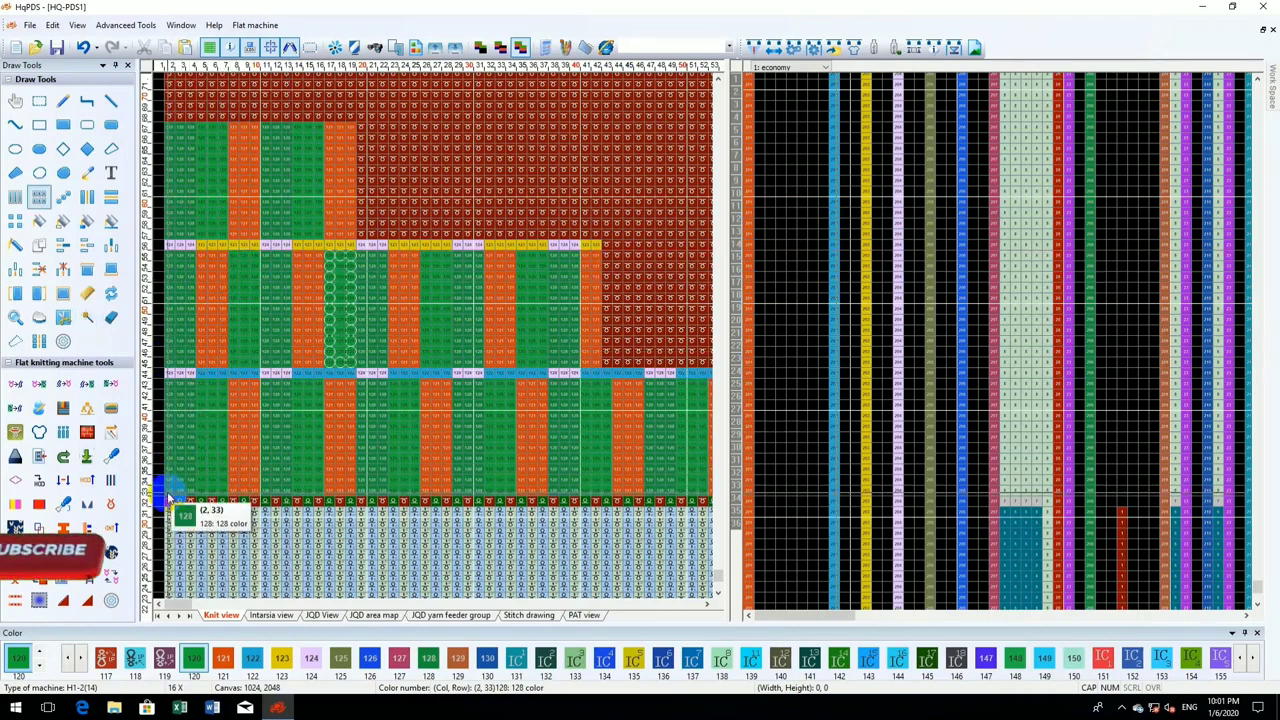
{"action": "mouse_move", "coordinate": [170, 497]}
{"action": "left_mouse_down"}
{"action": "mouse_move", "coordinate": [366, 366]}
{"action": "mouse_move", "coordinate": [400, 257]}
{"action": "mouse_move", "coordinate": [407, 398]}
{"action": "mouse_move", "coordinate": [521, 383]}
{"action": "left_mouse_up"}
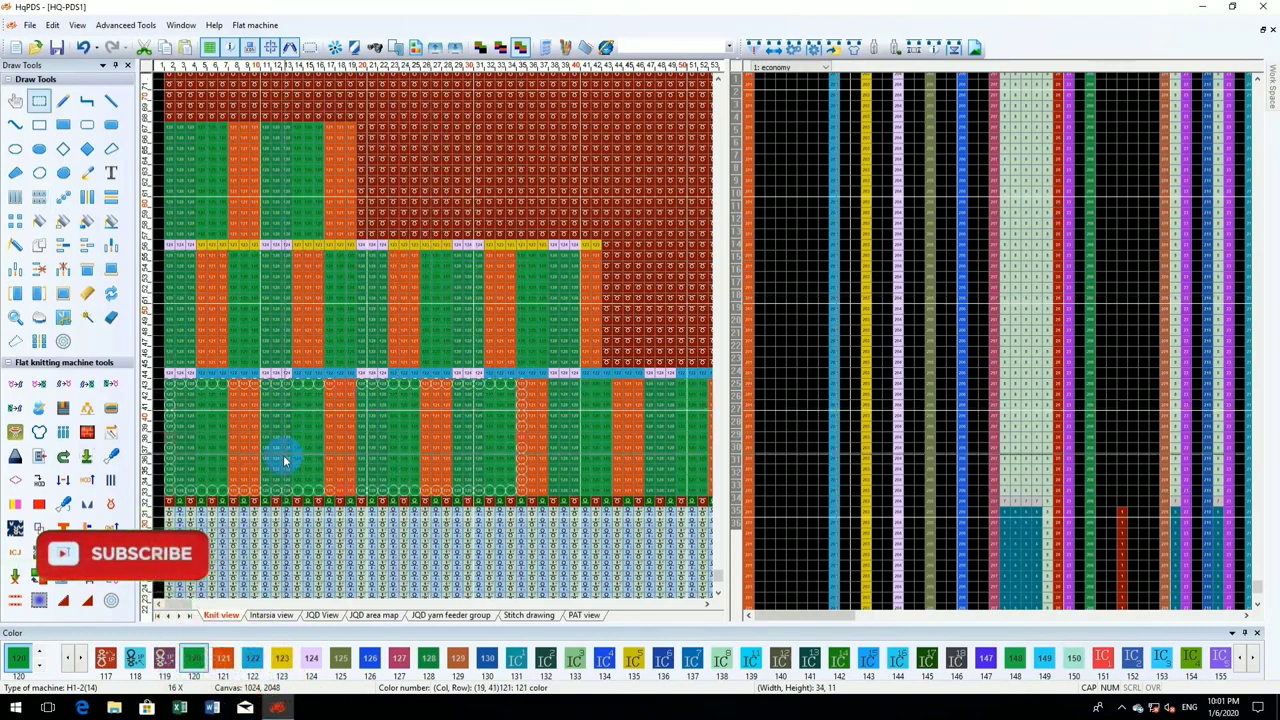
{"action": "left_click_drag", "start_coordinate": [284, 461], "coordinate": [264, 202]}
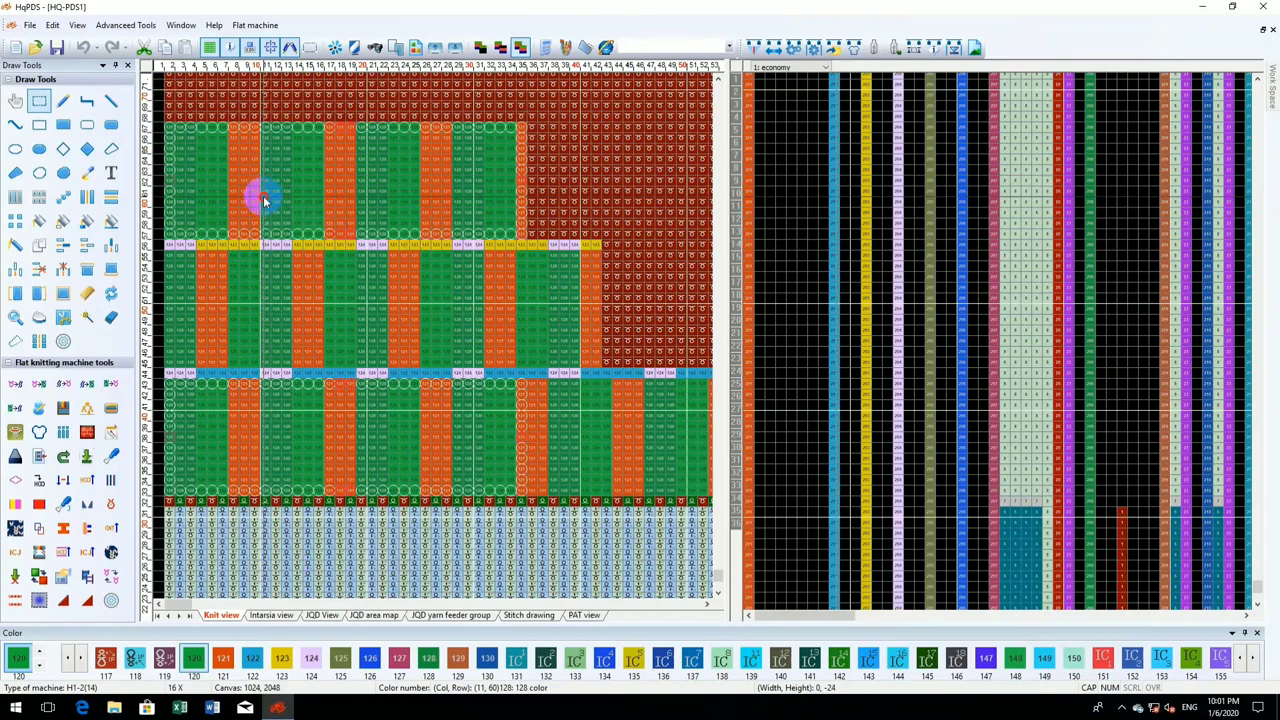
{"action": "left_click", "coordinate": [434, 300]}
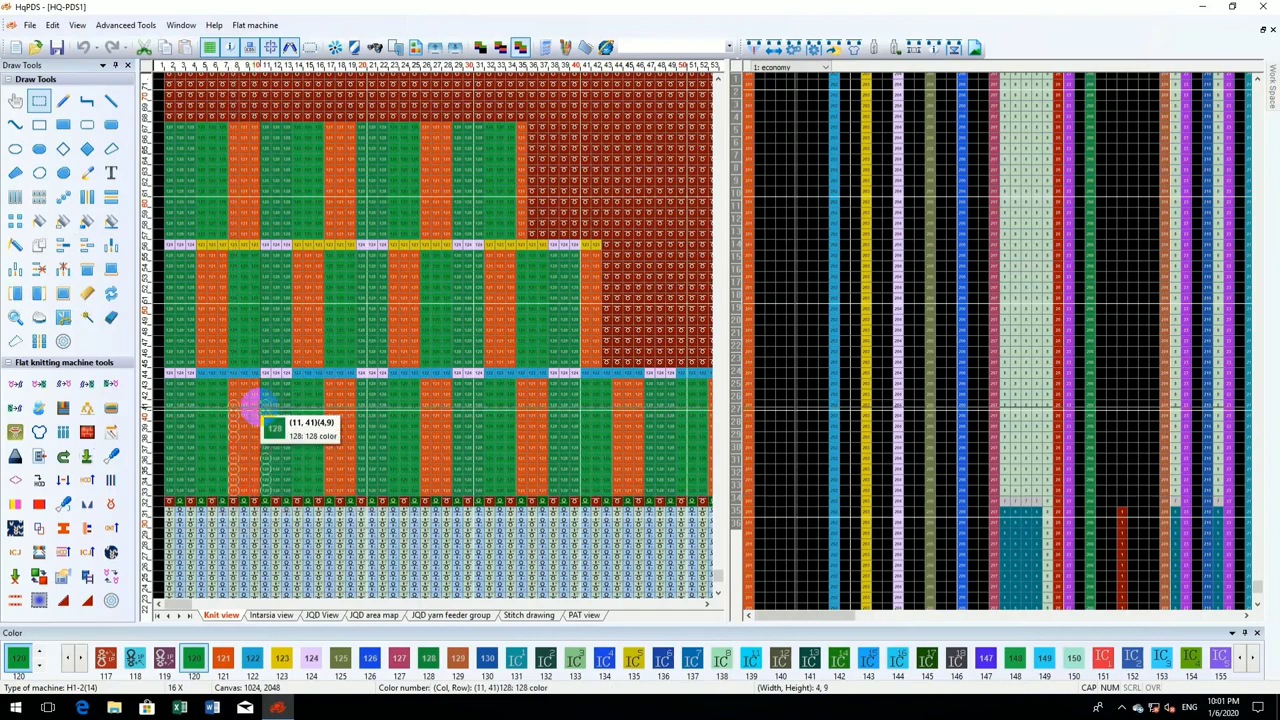
- Select the 9 by 24 block in columns 8 to 16, rows 33 to 56, and repeat it rightwards and upwards over the panel
{"action": "left_click_drag", "start_coordinate": [258, 408], "coordinate": [286, 358]}
{"action": "left_click_drag", "start_coordinate": [295, 313], "coordinate": [313, 262]}
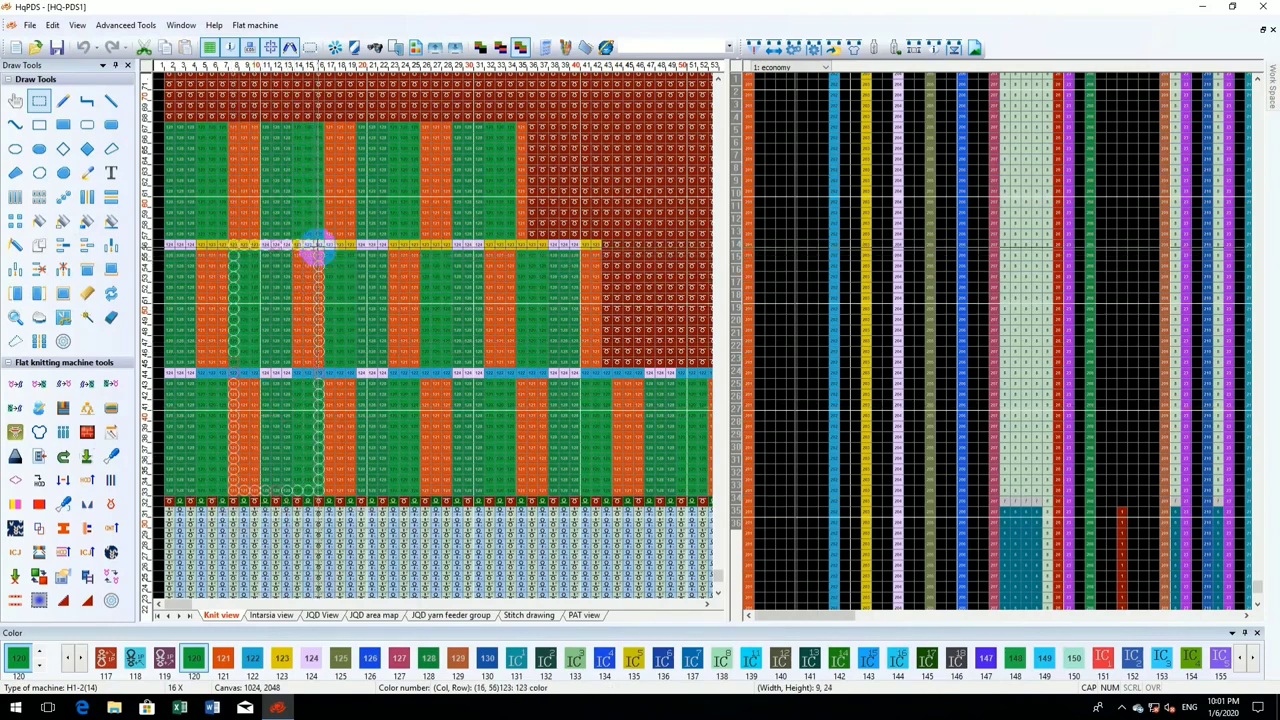
{"action": "key", "text": "a"}
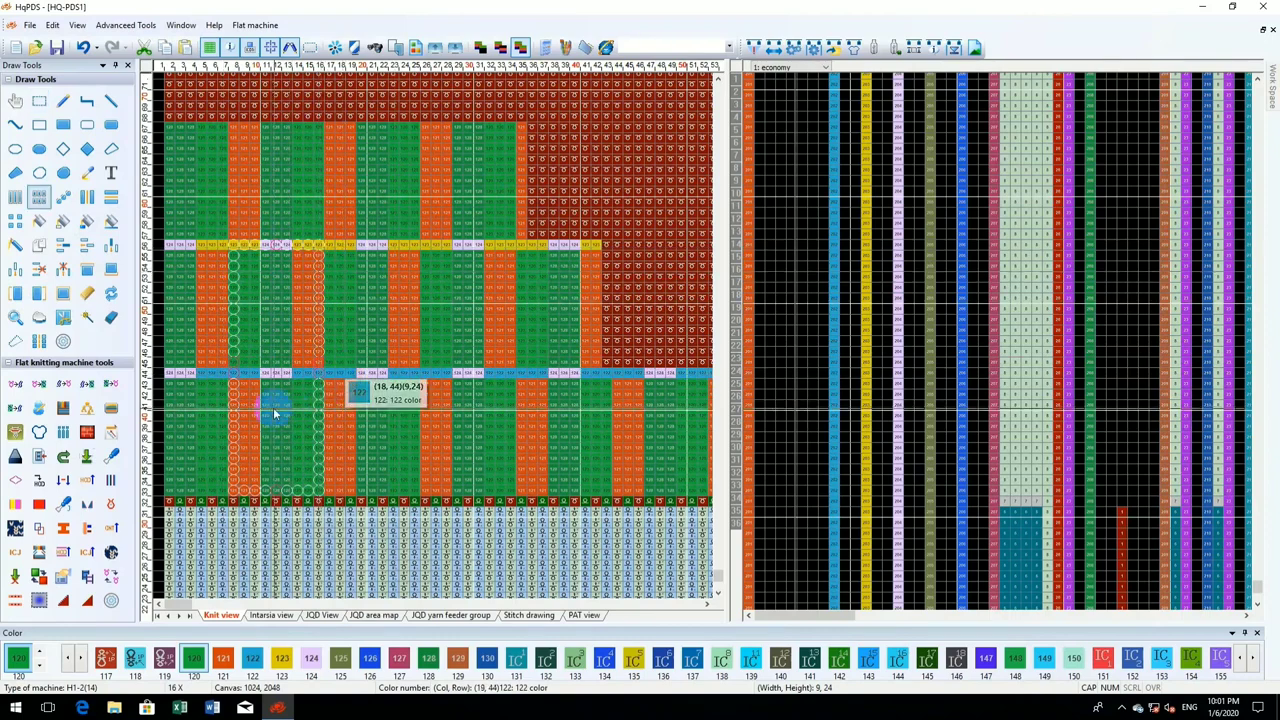
{"action": "left_click_drag", "start_coordinate": [285, 396], "coordinate": [181, 164]}
{"action": "scroll", "coordinate": [298, 100], "scroll_direction": "down", "scroll_amount": 1}
{"action": "scroll", "coordinate": [290, 341], "scroll_direction": "down", "scroll_amount": 1}
{"action": "scroll", "coordinate": [426, 334], "scroll_direction": "down", "scroll_amount": 6}
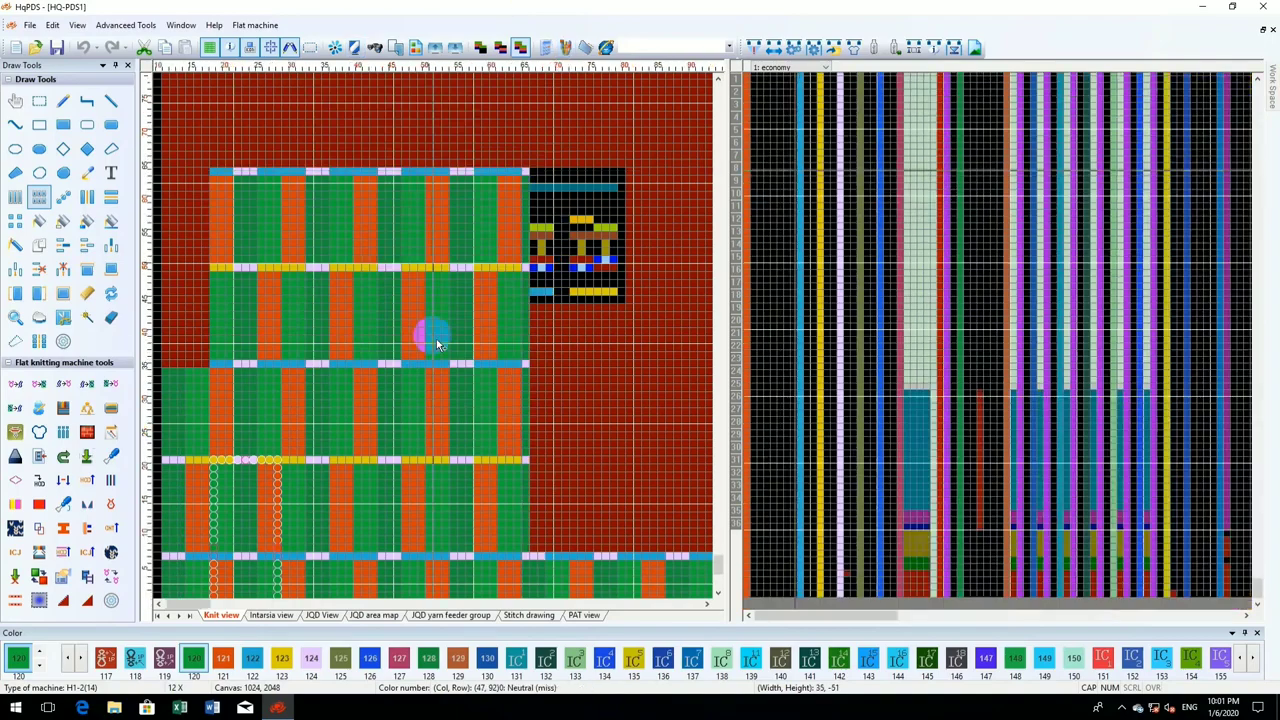
{"action": "scroll", "coordinate": [286, 423], "scroll_direction": "up", "scroll_amount": 5}
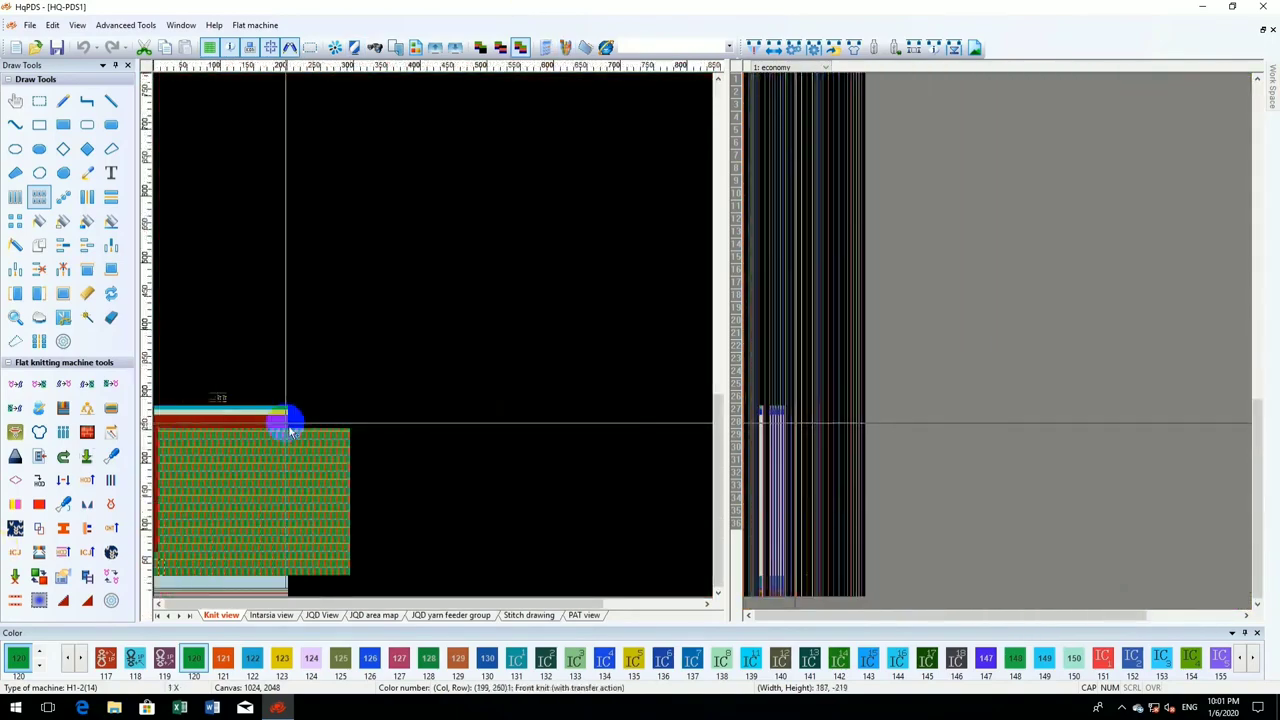
{"action": "scroll", "coordinate": [437, 343], "scroll_direction": "up", "scroll_amount": 3}
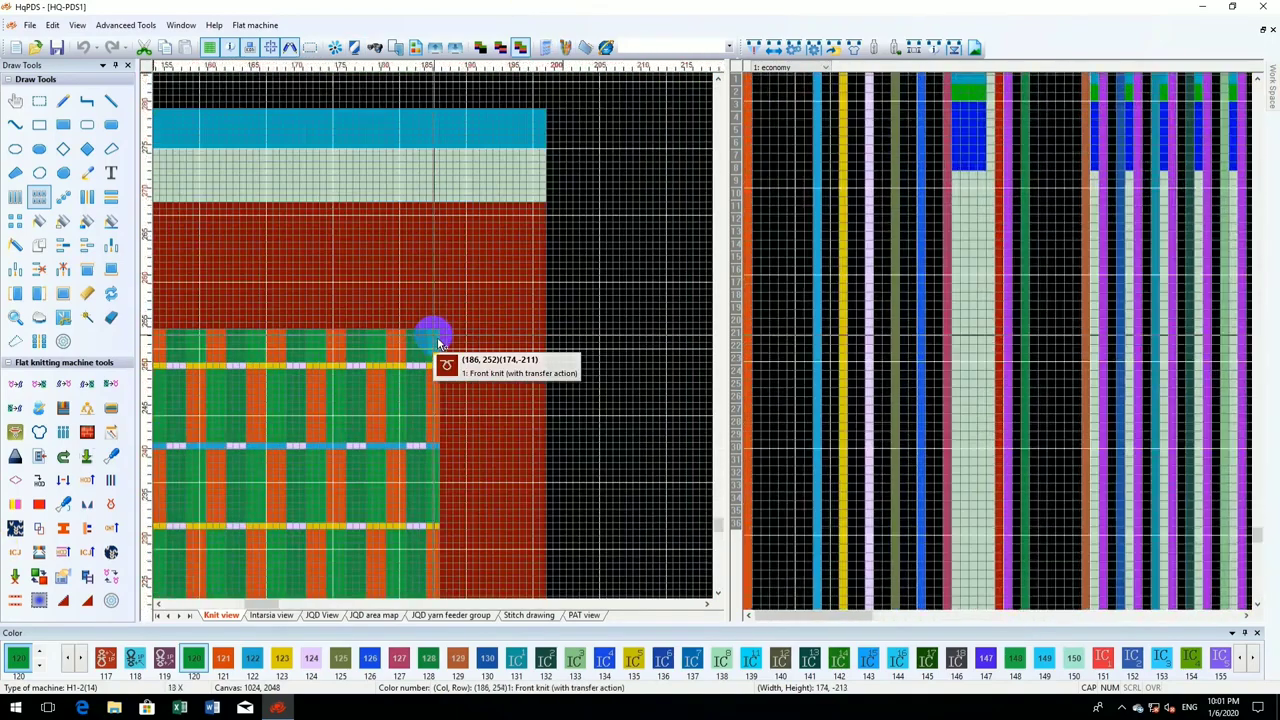
{"action": "left_click_drag", "start_coordinate": [563, 247], "coordinate": [620, 193]}
- Repeat the same 9 by 24 block towards the upper-left corner of the panel, filling the plain left edge in columns 2 to 7
{"action": "scroll", "coordinate": [258, 488], "scroll_direction": "down", "scroll_amount": 3}
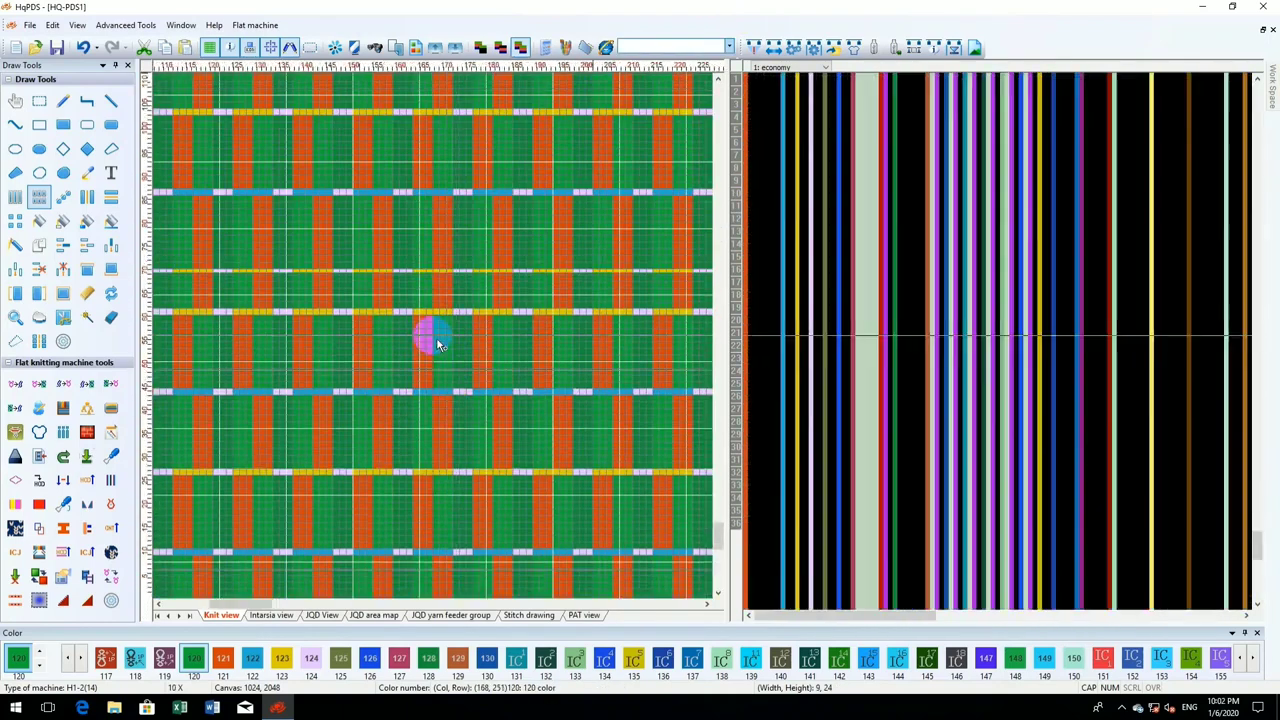
{"action": "scroll", "coordinate": [436, 343], "scroll_direction": "down", "scroll_amount": 3}
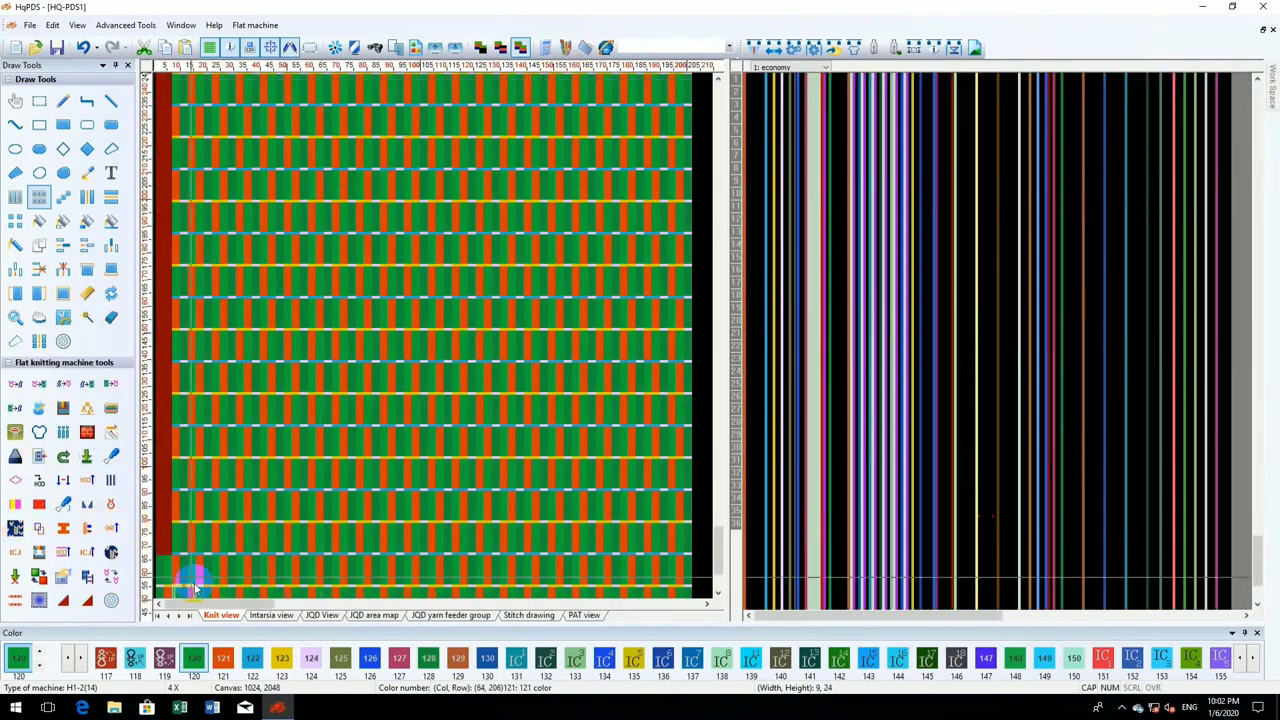
{"action": "scroll", "coordinate": [195, 360], "scroll_direction": "up", "scroll_amount": 2}
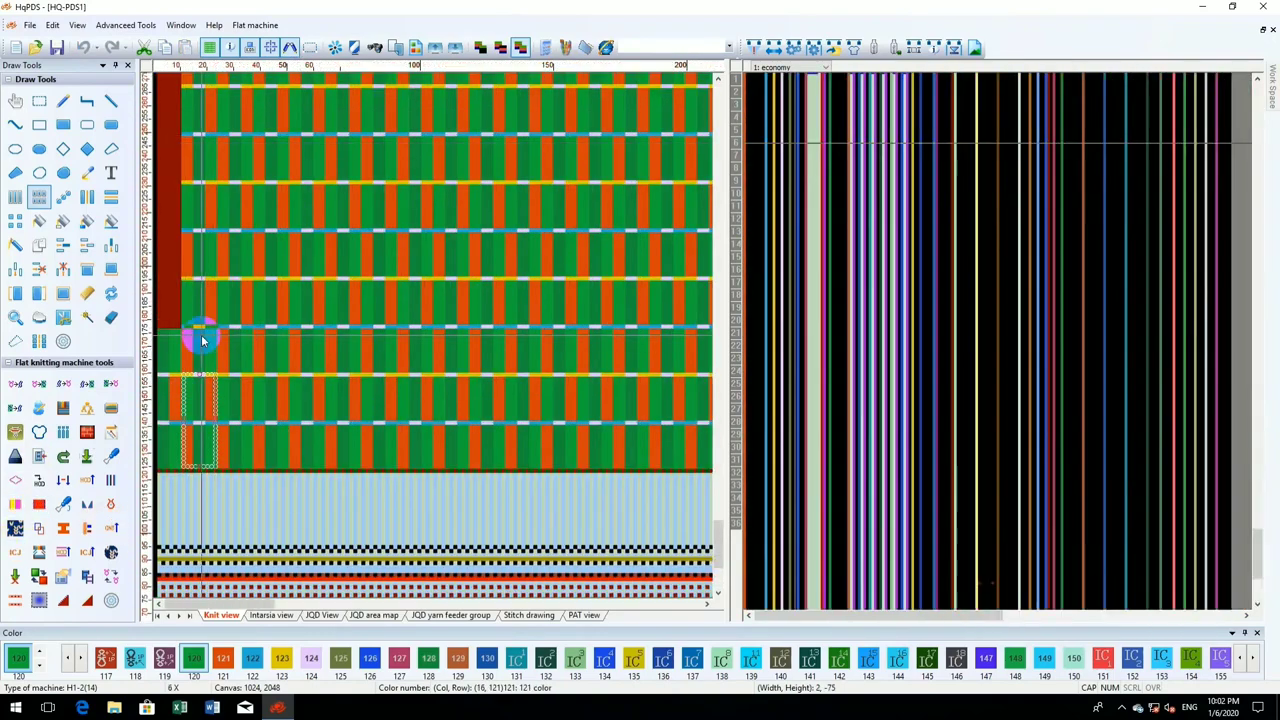
{"action": "scroll", "coordinate": [198, 192], "scroll_direction": "down", "scroll_amount": 2}
{"action": "scroll", "coordinate": [190, 120], "scroll_direction": "up", "scroll_amount": 2}
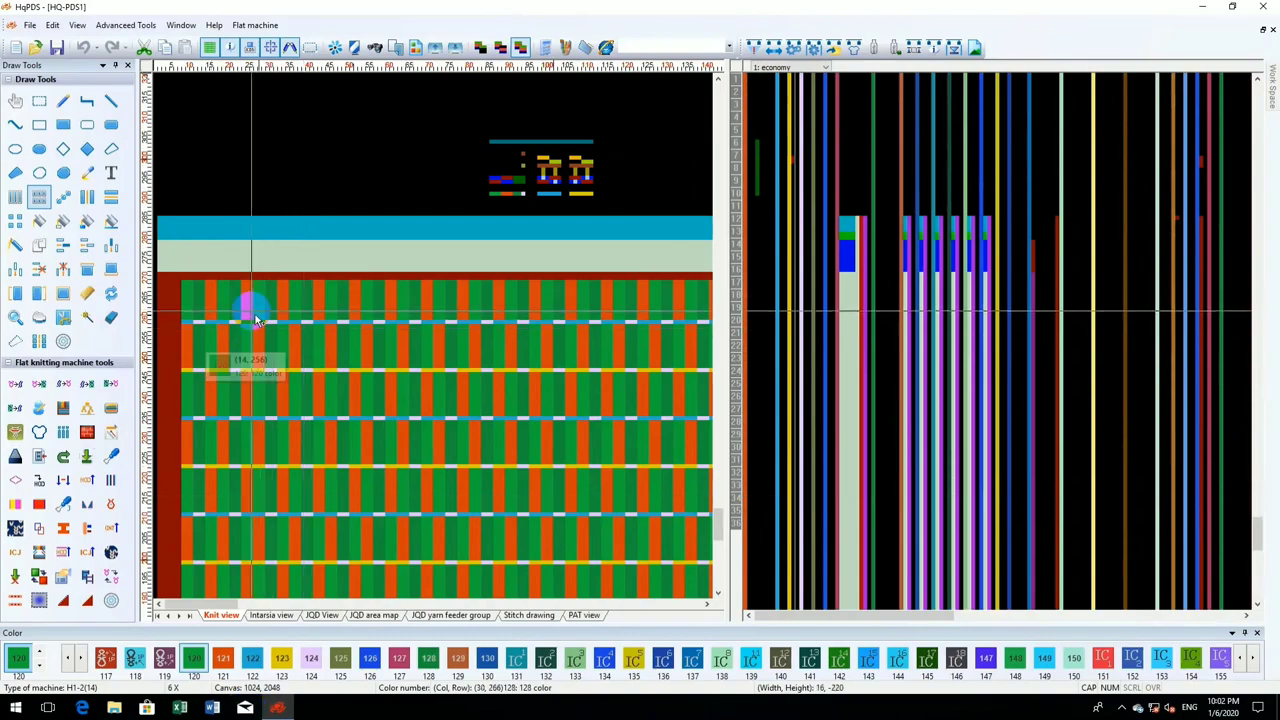
{"action": "scroll", "coordinate": [200, 320], "scroll_direction": "up", "scroll_amount": 4}
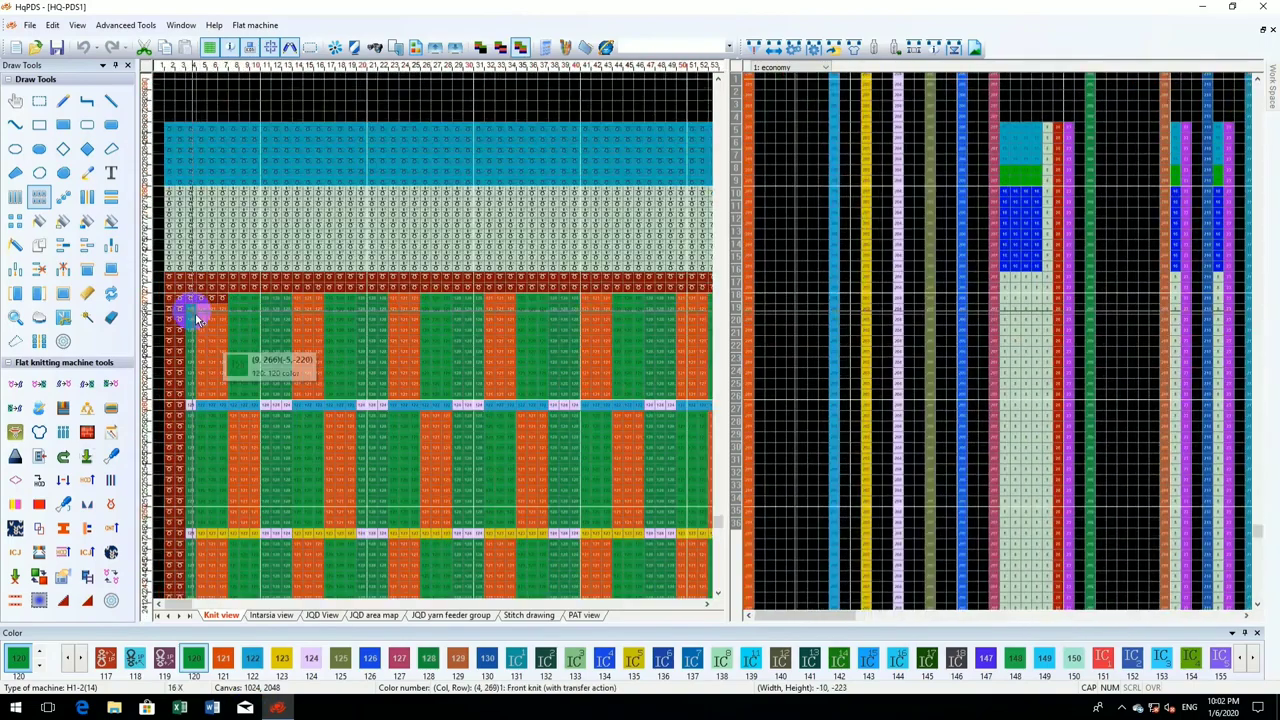
{"action": "scroll", "coordinate": [306, 340], "scroll_direction": "down", "scroll_amount": 5}
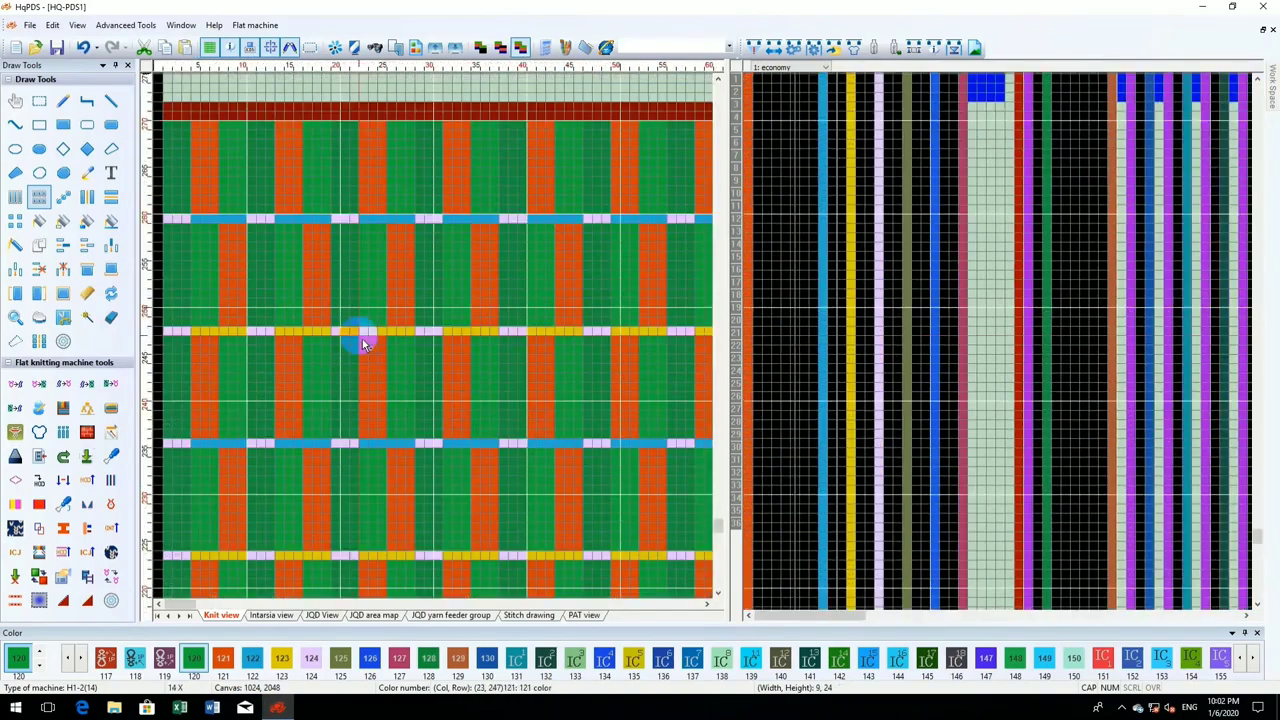
{"action": "scroll", "coordinate": [418, 505], "scroll_direction": "down", "scroll_amount": 4}
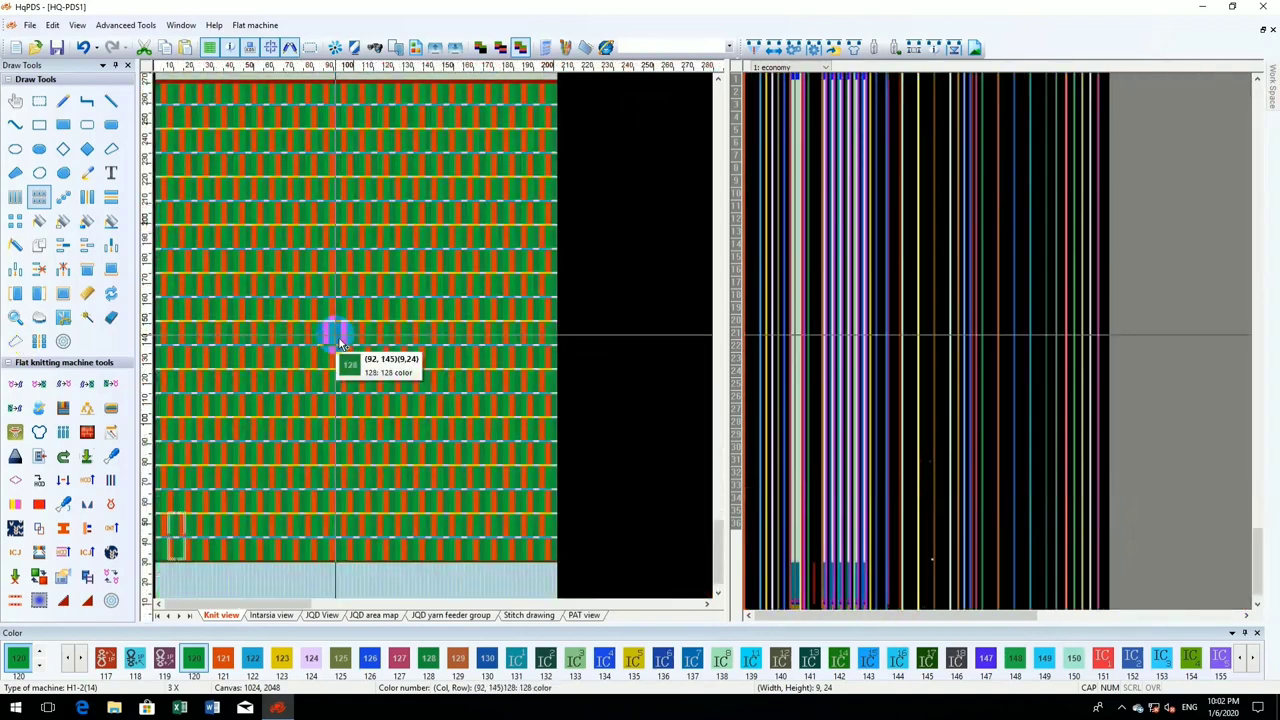
{"action": "scroll", "coordinate": [205, 556], "scroll_direction": "up", "scroll_amount": 5}
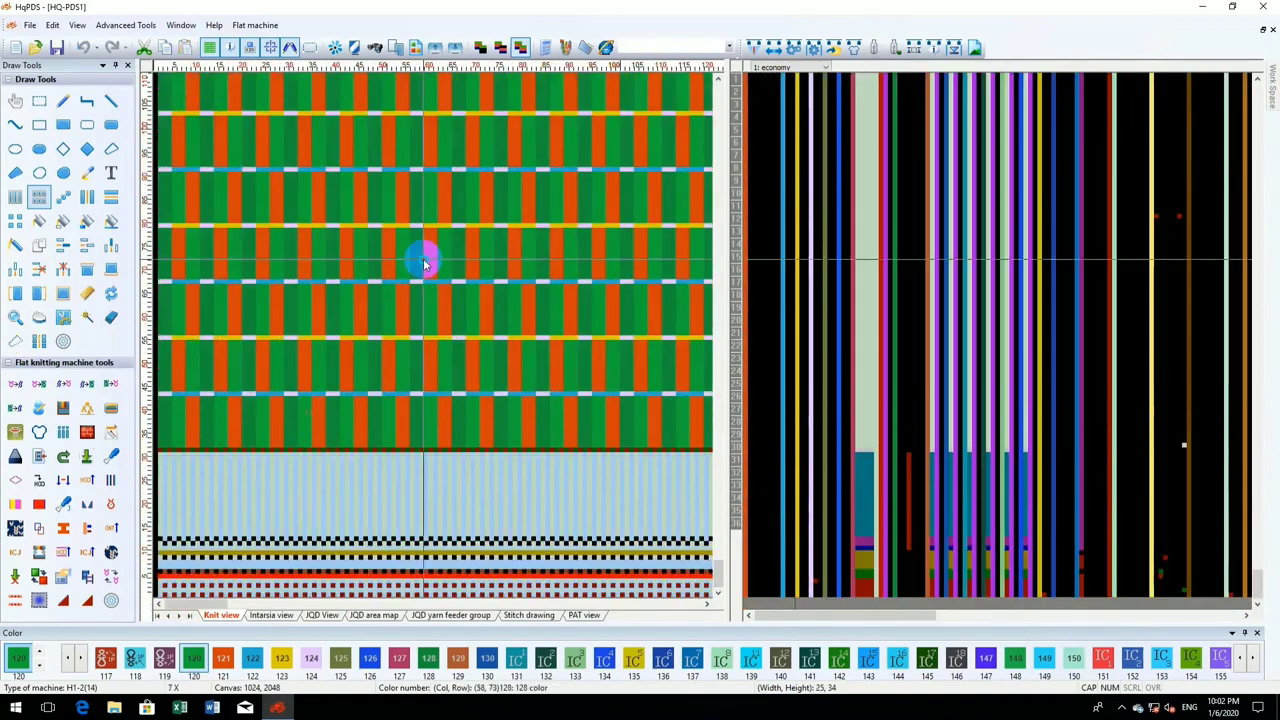
{"action": "left_click", "coordinate": [410, 313]}
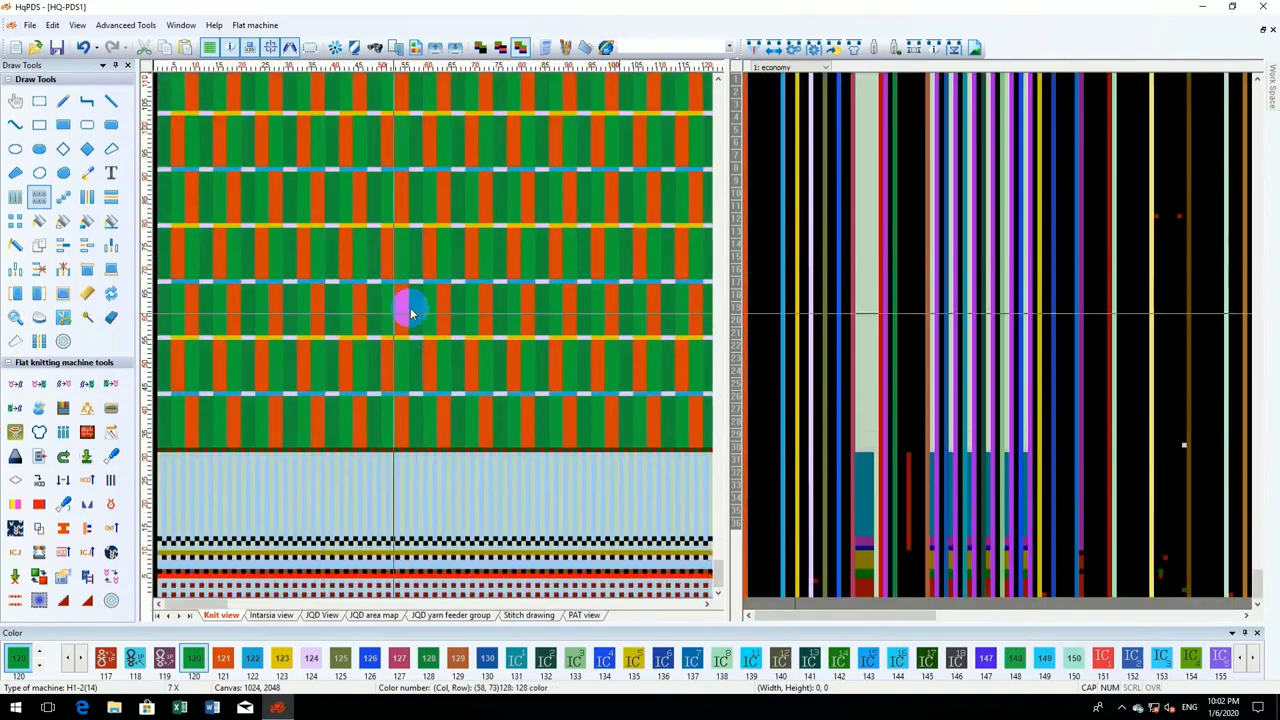
{"action": "scroll", "coordinate": [271, 360], "scroll_direction": "down", "scroll_amount": 4}
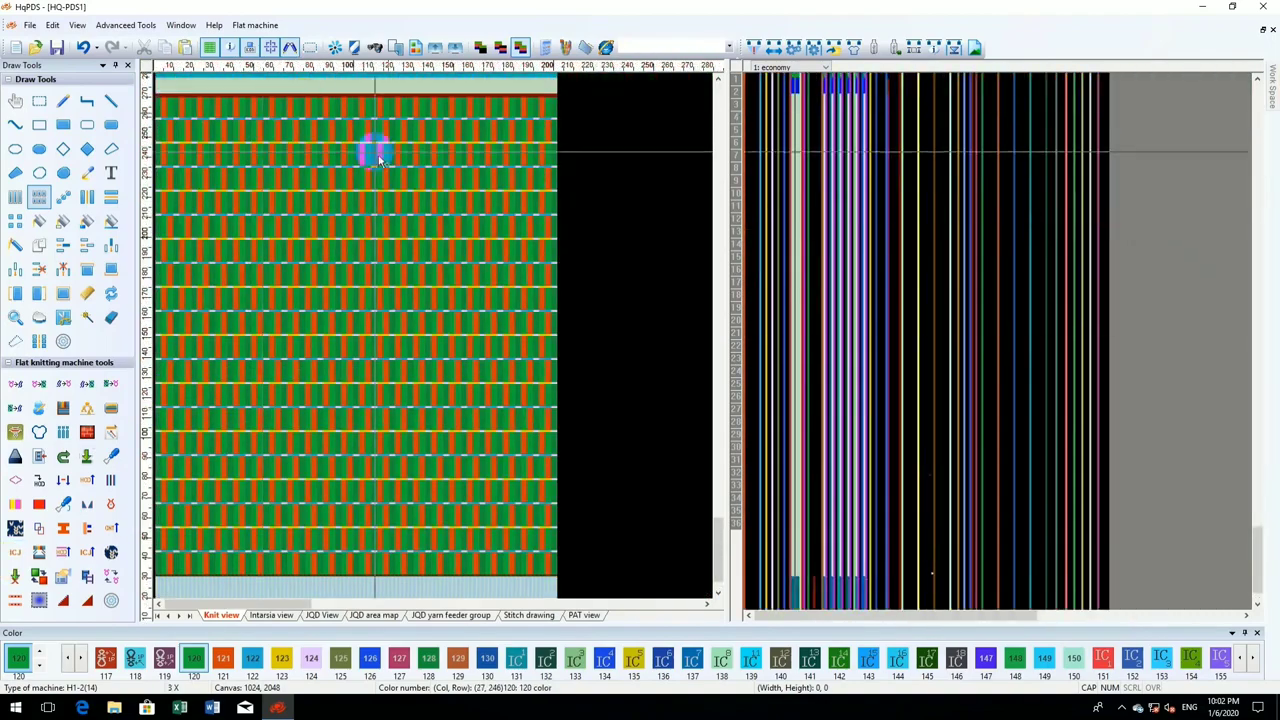
- Set the yarn1 function line to 3 at row 295 and 5 at row 296, beside the stitch module blocks above the panel
{"action": "scroll", "coordinate": [342, 126], "scroll_direction": "up", "scroll_amount": 2}
{"action": "scroll", "coordinate": [451, 162], "scroll_direction": "up", "scroll_amount": 8}
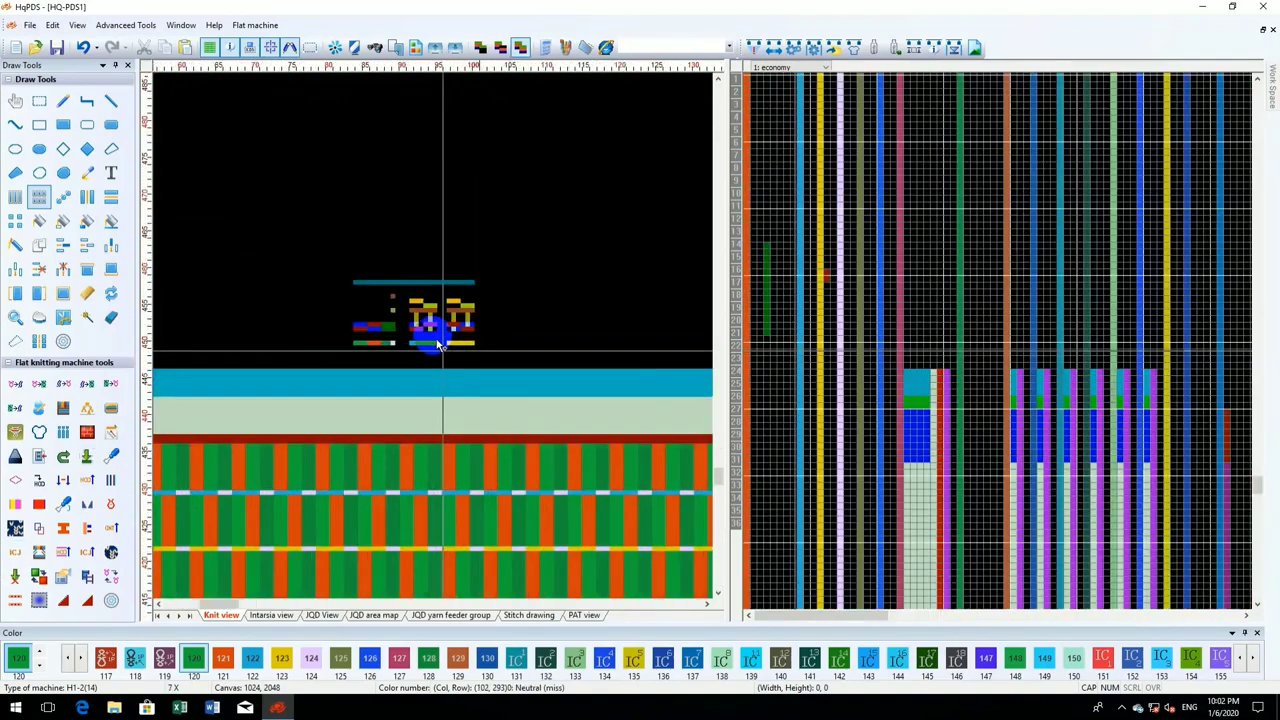
{"action": "scroll", "coordinate": [432, 341], "scroll_direction": "up", "scroll_amount": 5}
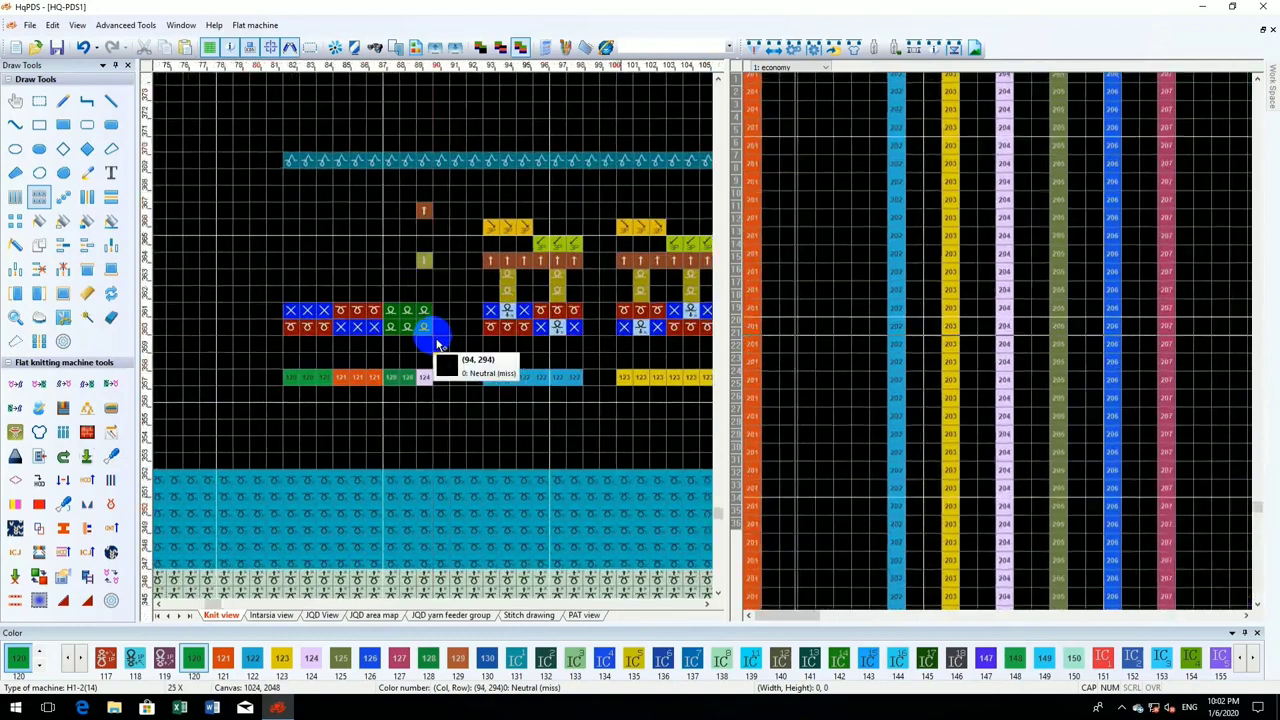
{"action": "scroll", "coordinate": [437, 344], "scroll_direction": "up", "scroll_amount": 3}
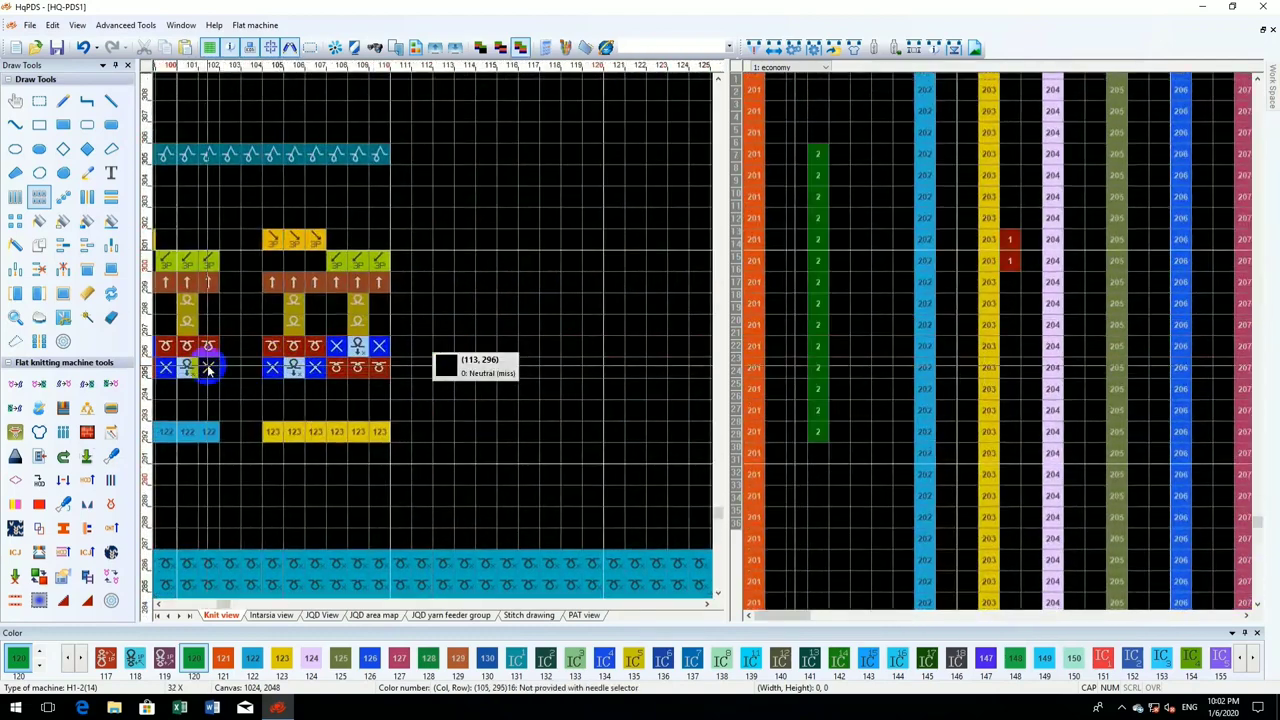
{"action": "scroll", "coordinate": [380, 357], "scroll_direction": "left", "scroll_amount": 2}
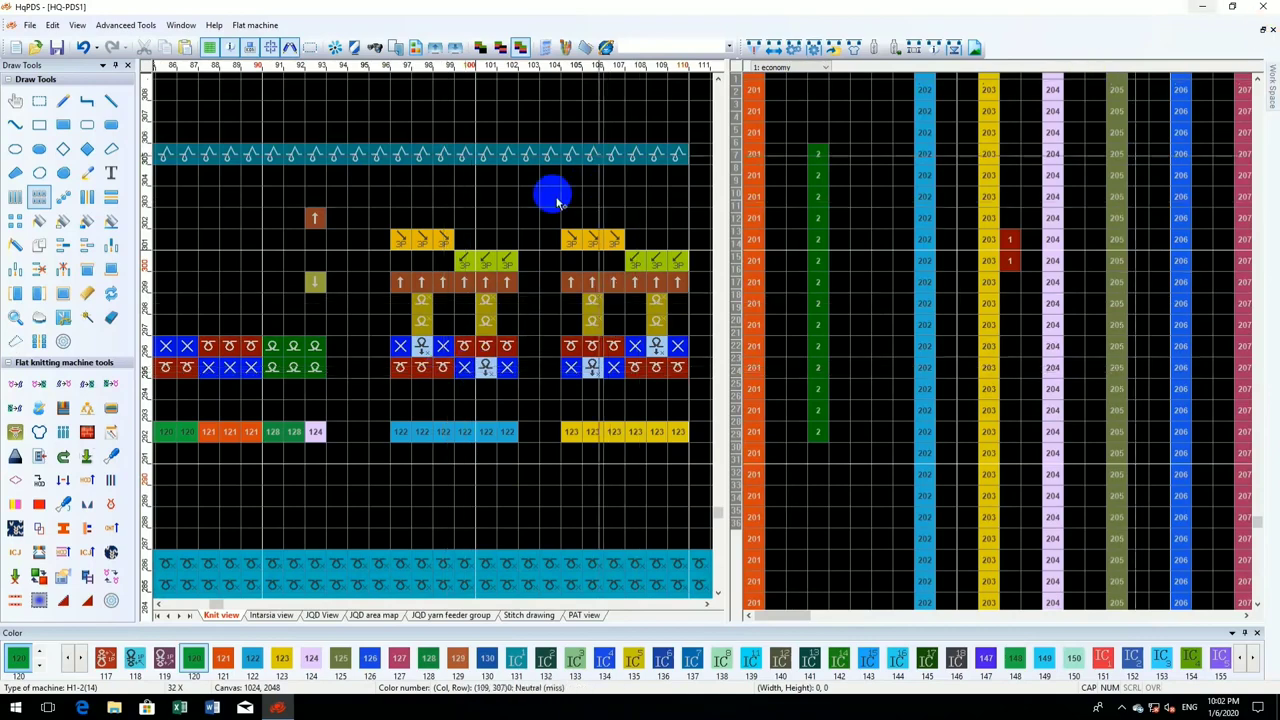
{"action": "left_click_drag", "start_coordinate": [496, 373], "coordinate": [507, 371]}
{"action": "left_click_drag", "start_coordinate": [402, 349], "coordinate": [520, 347]}
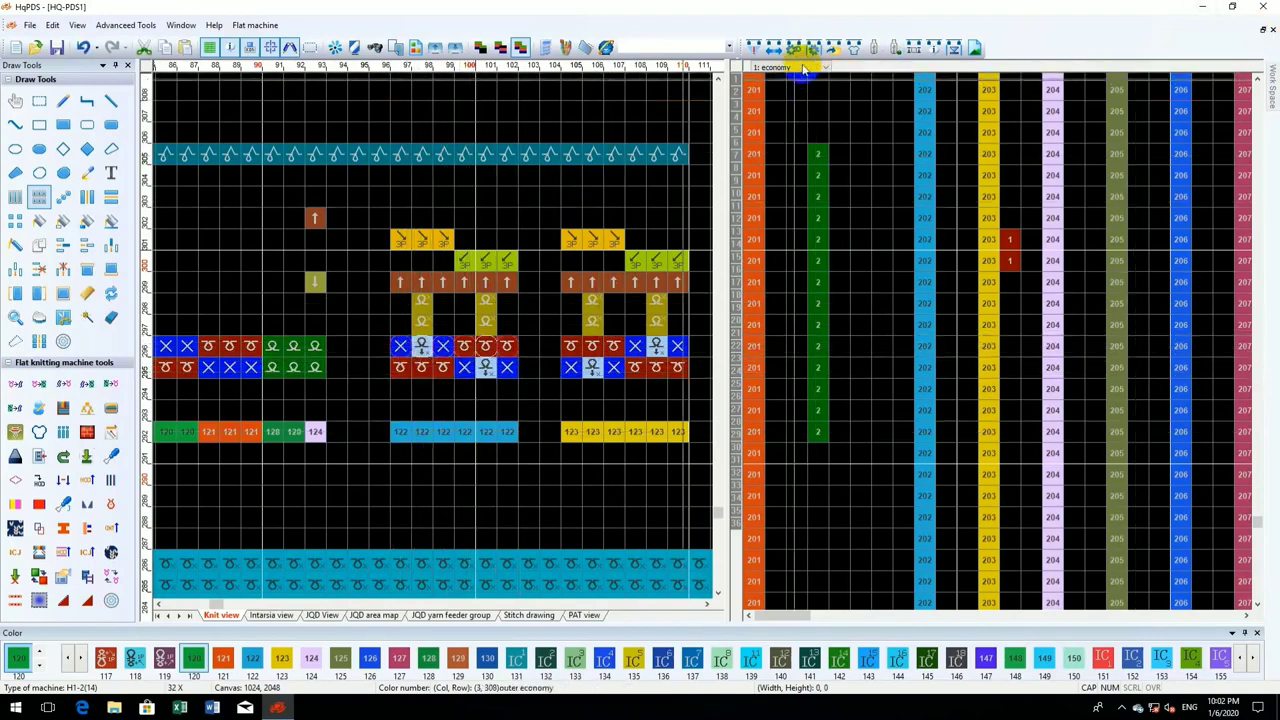
{"action": "left_click", "coordinate": [735, 276]}
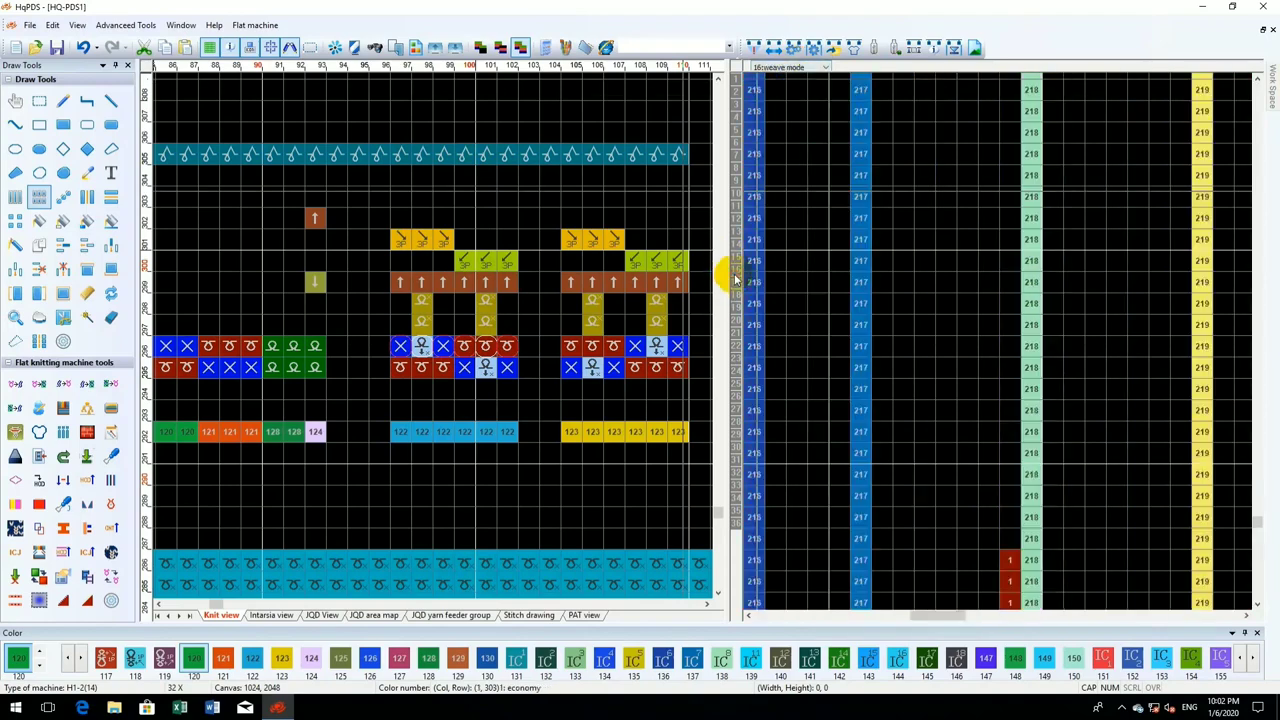
{"action": "scroll", "coordinate": [440, 341], "scroll_direction": "down", "scroll_amount": 3}
{"action": "scroll", "coordinate": [448, 340], "scroll_direction": "down", "scroll_amount": 3}
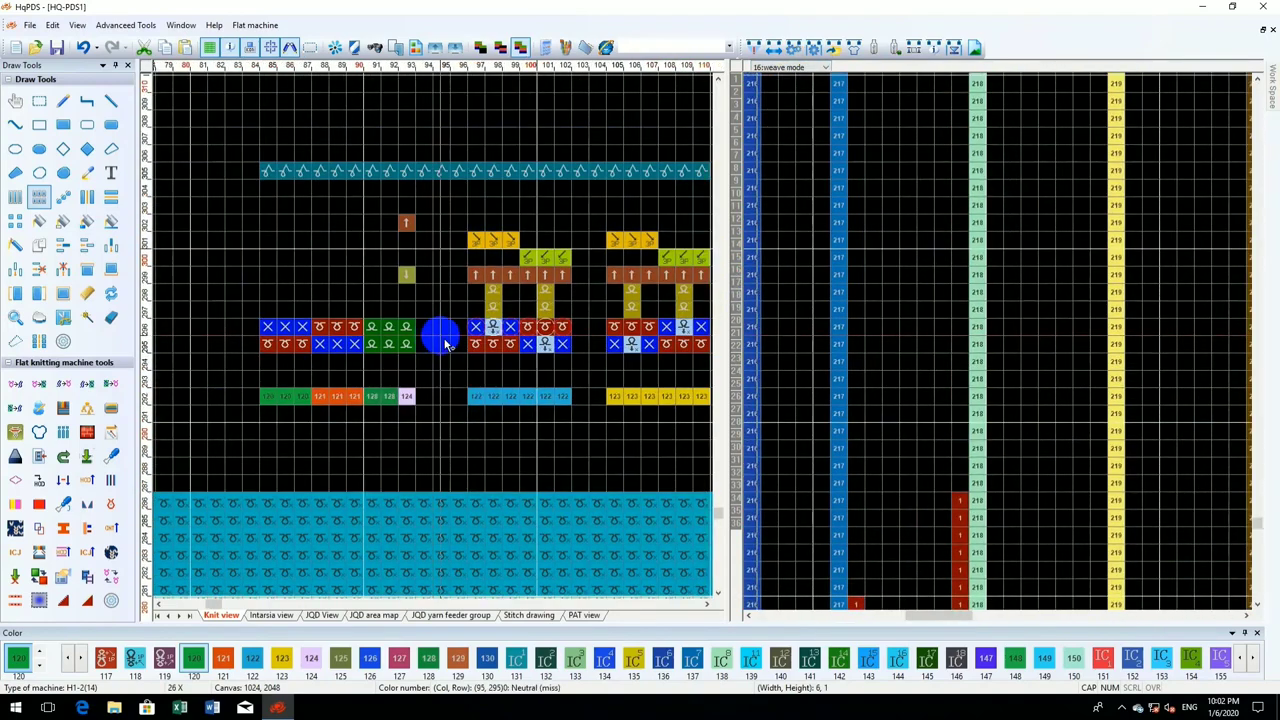
{"action": "left_click", "coordinate": [735, 290]}
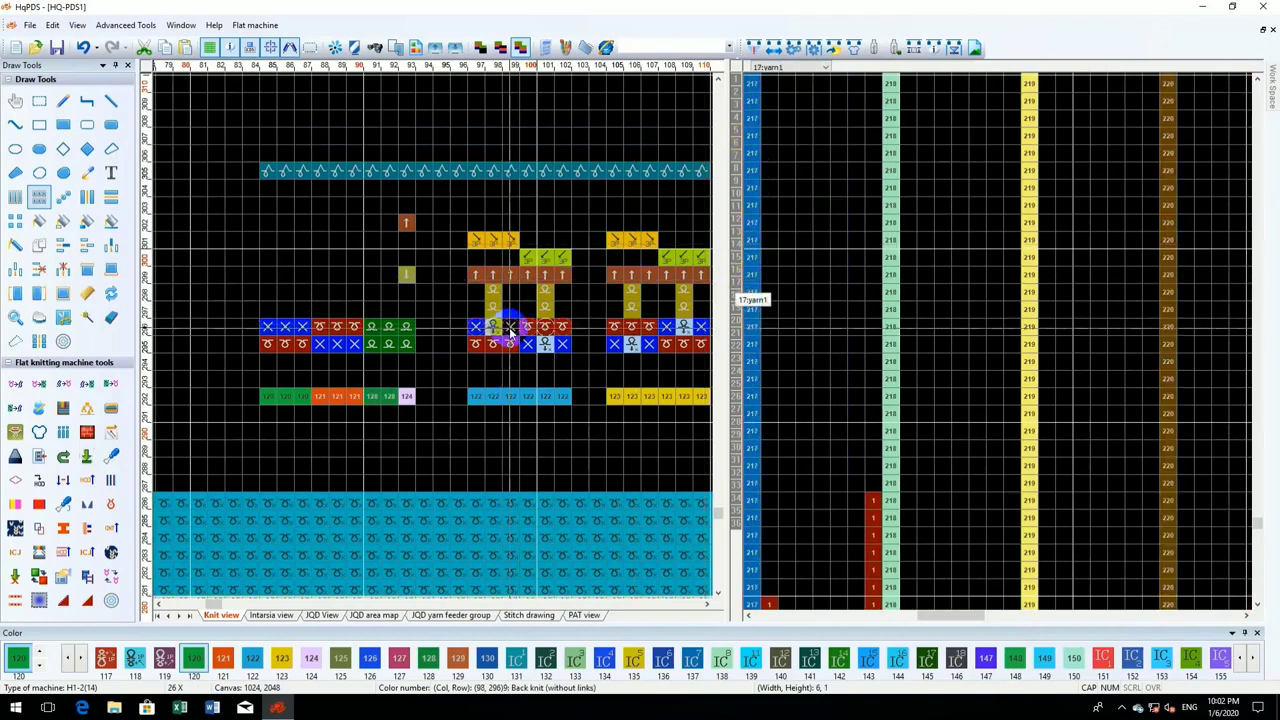
{"action": "key", "text": "3"}
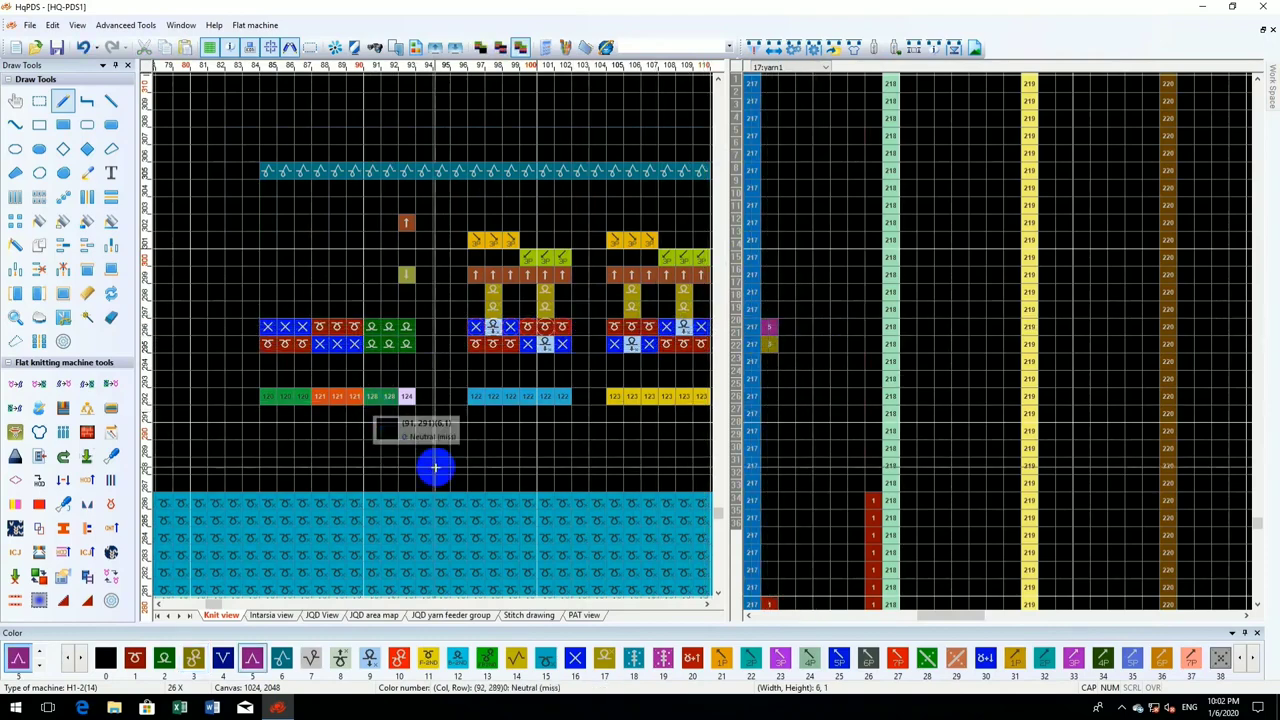
{"action": "scroll", "coordinate": [434, 463], "scroll_direction": "down", "scroll_amount": 1}
{"action": "key", "text": "c"}
{"action": "left_click_drag", "start_coordinate": [446, 360], "coordinate": [592, 253]}
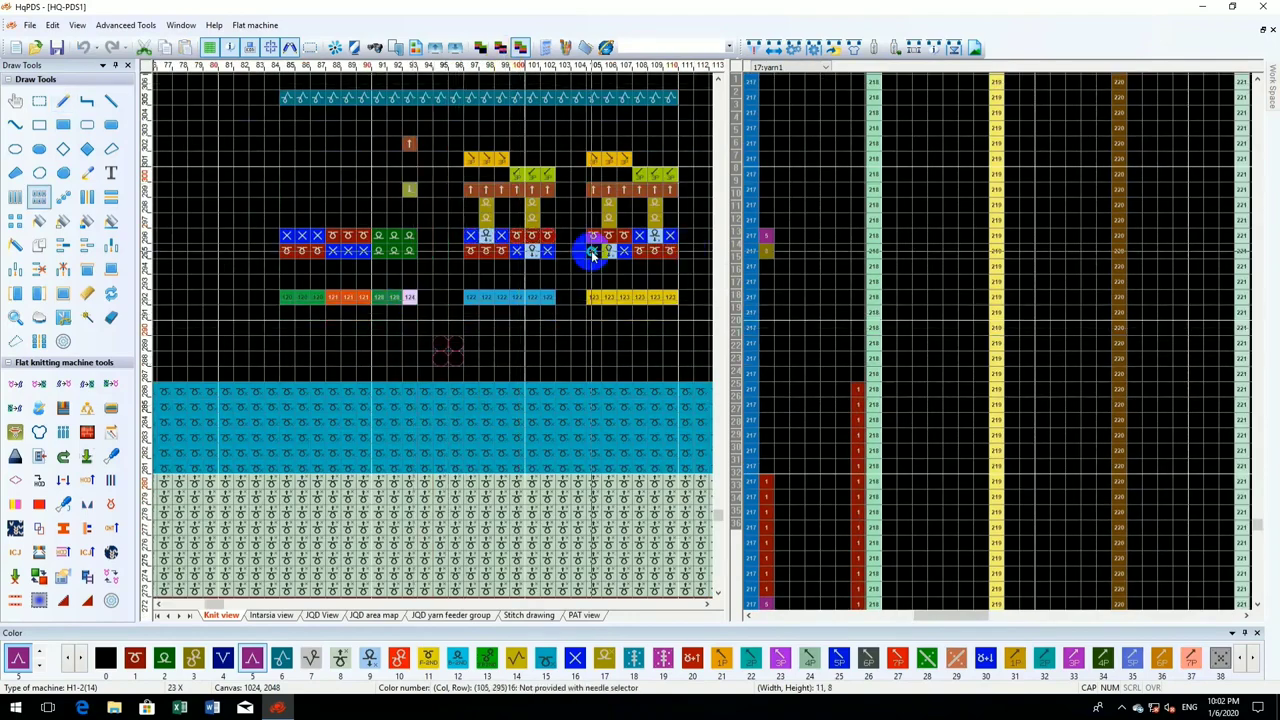
{"action": "scroll", "coordinate": [484, 262], "scroll_direction": "up", "scroll_amount": 1}
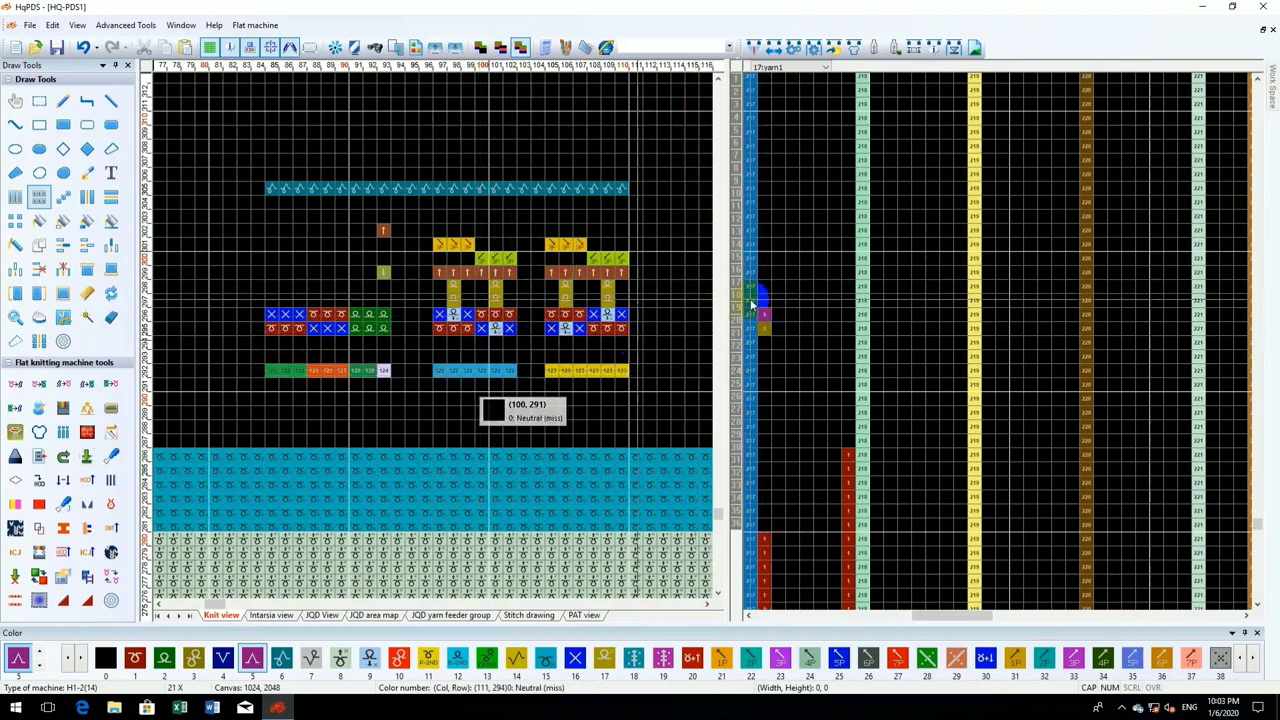
{"action": "scroll", "coordinate": [434, 337], "scroll_direction": "down", "scroll_amount": 4}
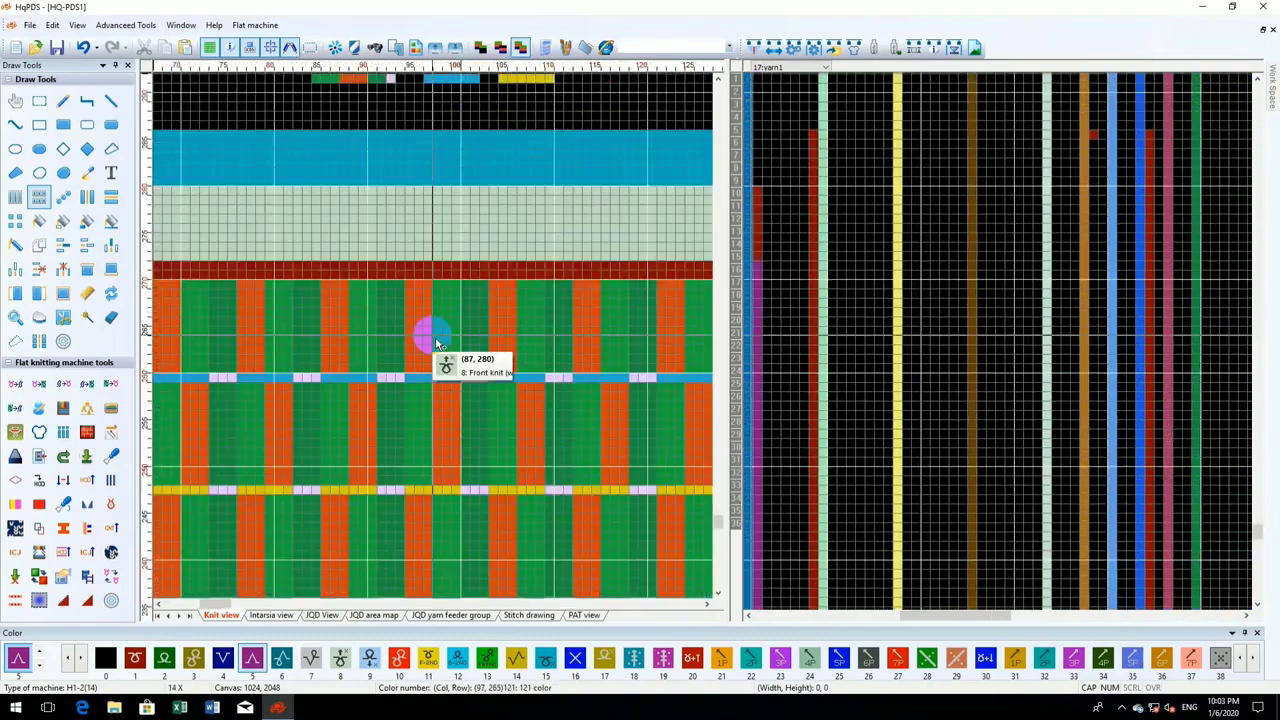
{"action": "scroll", "coordinate": [436, 343], "scroll_direction": "down", "scroll_amount": 5}
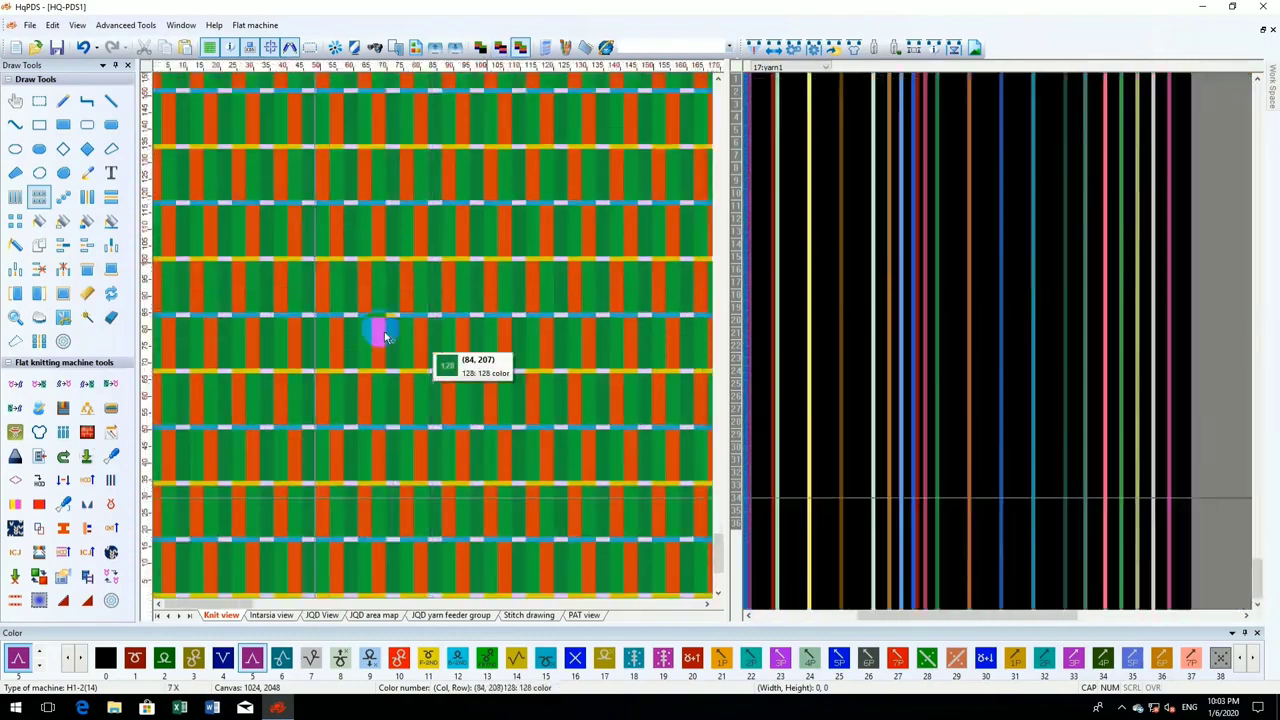
{"action": "scroll", "coordinate": [384, 337], "scroll_direction": "down", "scroll_amount": 4}
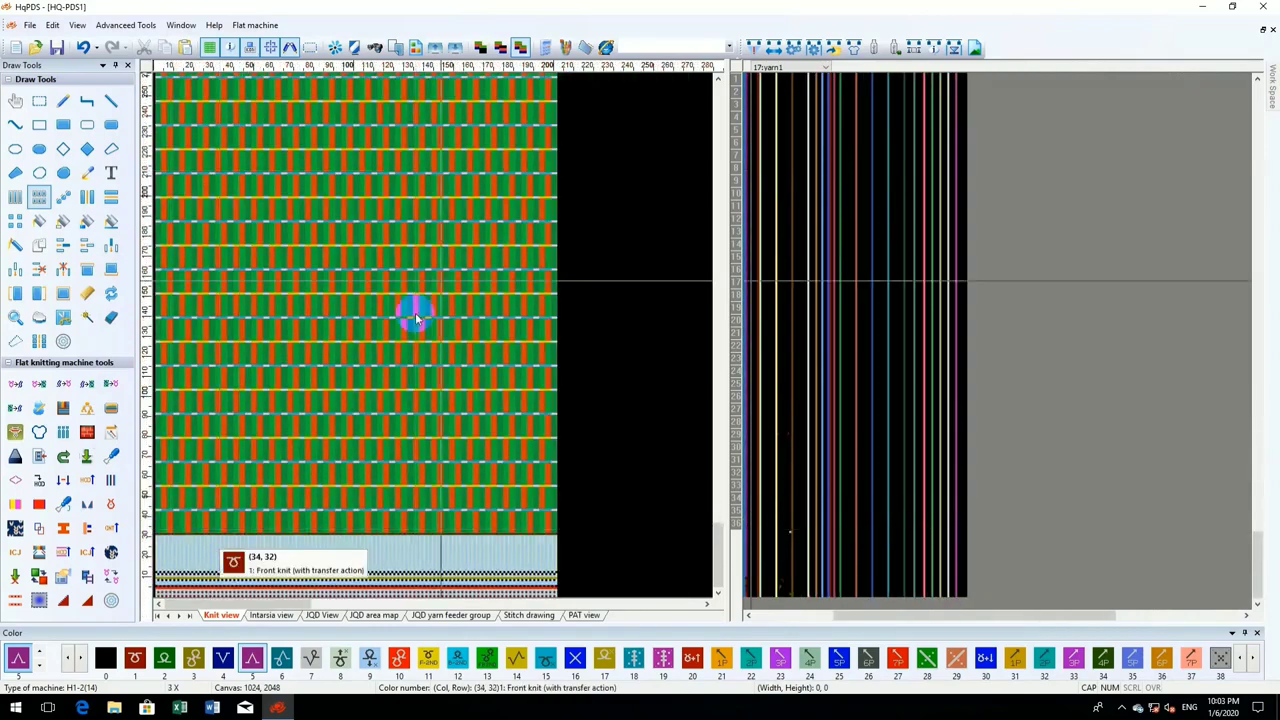
- Save the pattern as 2COLOR-CABLE in HQ-PDS format in the Importen sos folder
{"action": "scroll", "coordinate": [321, 206], "scroll_direction": "down", "scroll_amount": 2}
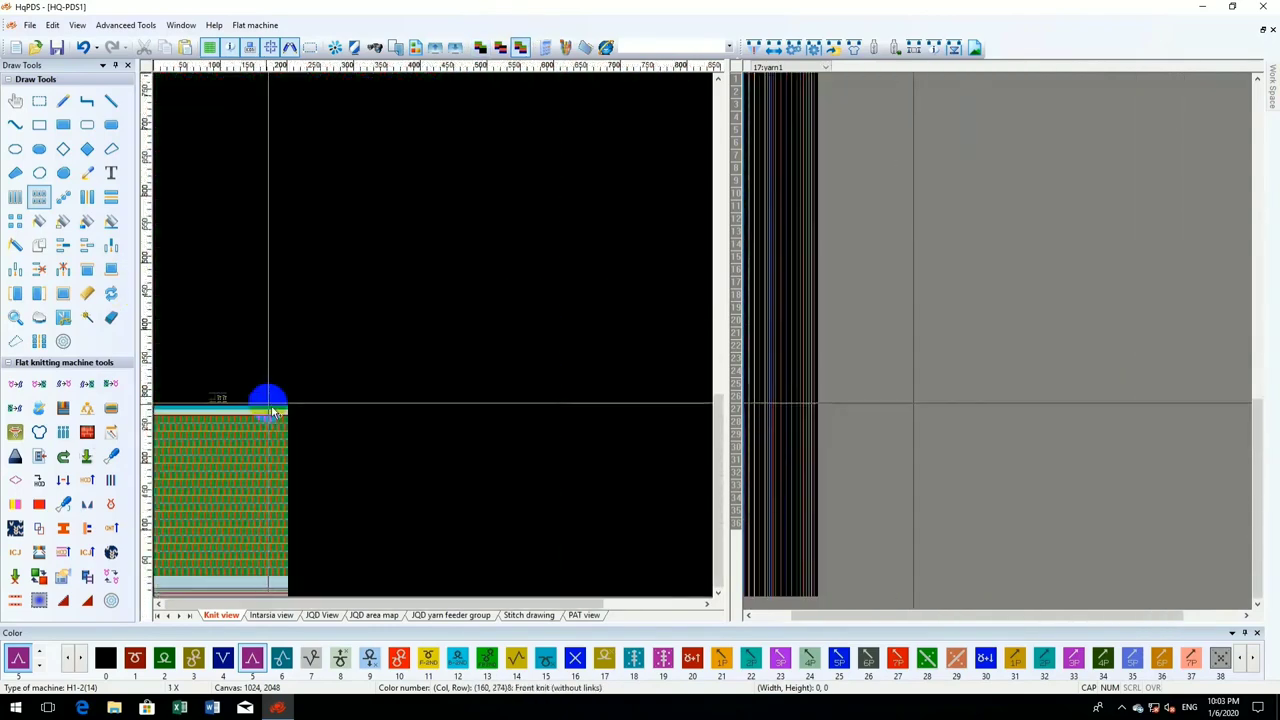
{"action": "scroll", "coordinate": [272, 341], "scroll_direction": "up", "scroll_amount": 4}
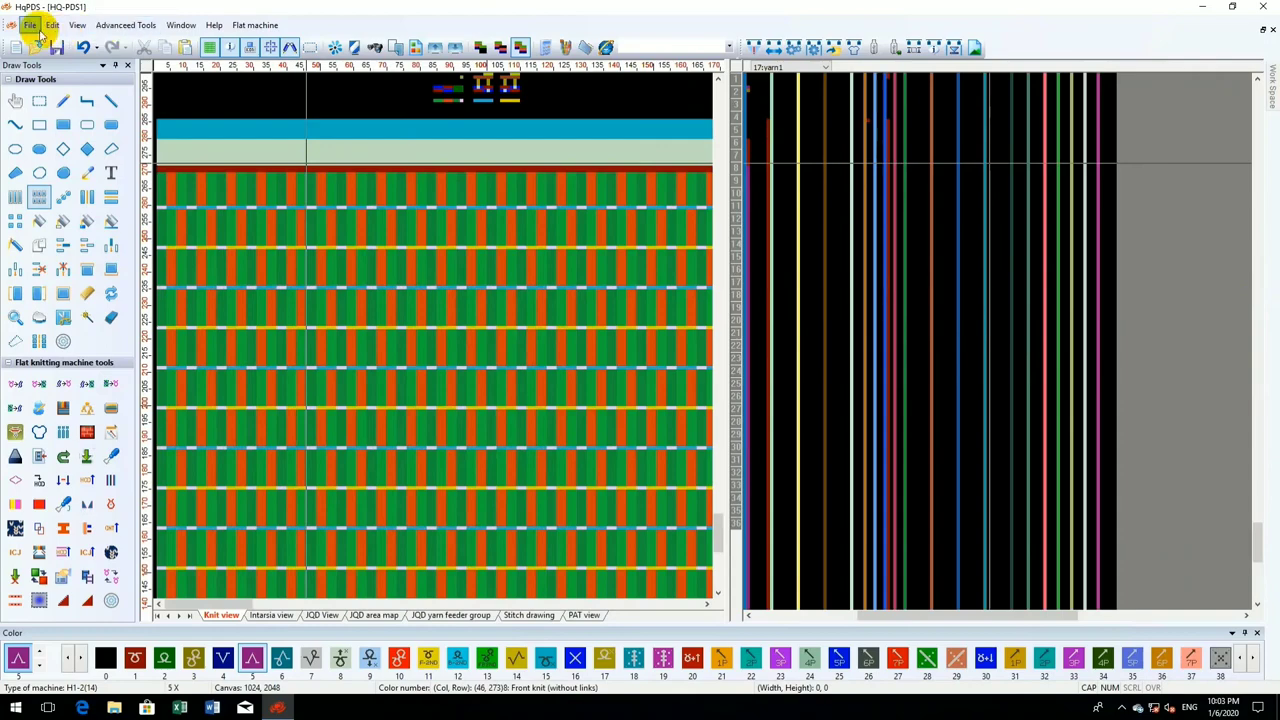
{"action": "left_click", "coordinate": [31, 25]}
{"action": "left_click", "coordinate": [58, 176]}
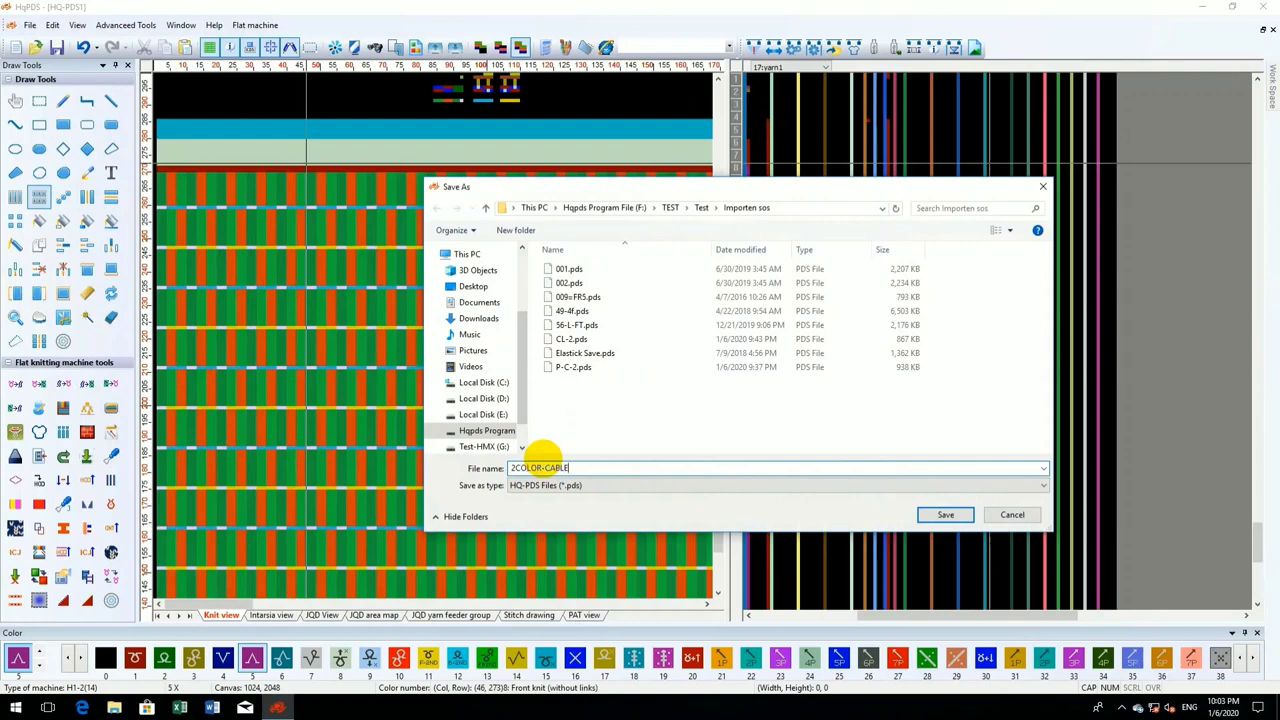
{"action": "left_click", "coordinate": [941, 519]}
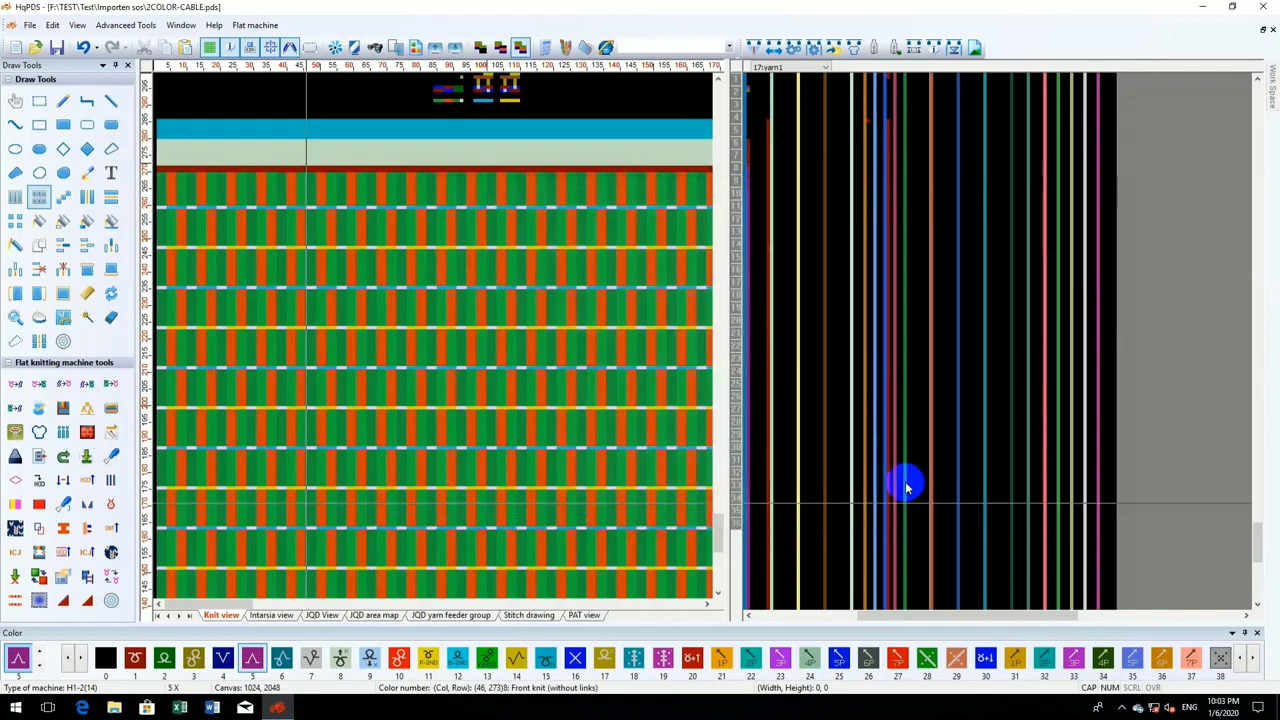
- Widen the knit view beside the function lines and compile the saved pattern
{"action": "scroll", "coordinate": [436, 340], "scroll_direction": "down", "scroll_amount": 1}
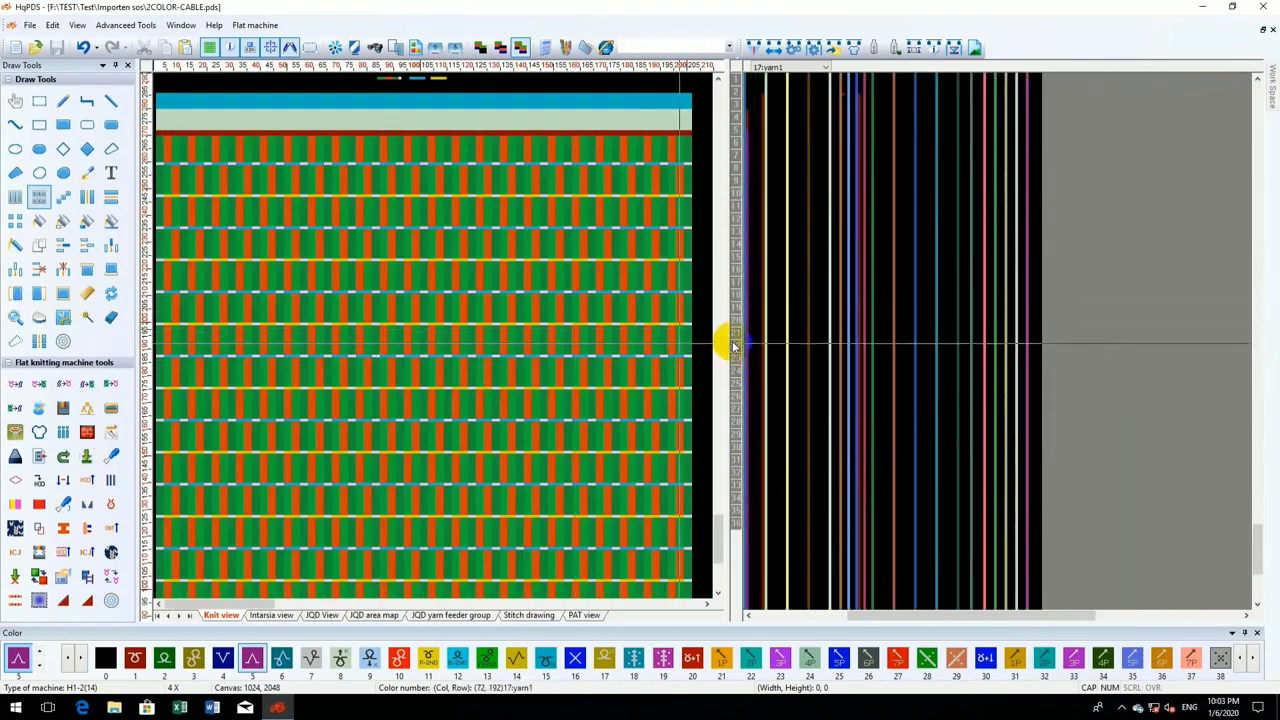
{"action": "left_click_drag", "start_coordinate": [994, 323], "coordinate": [995, 323]}
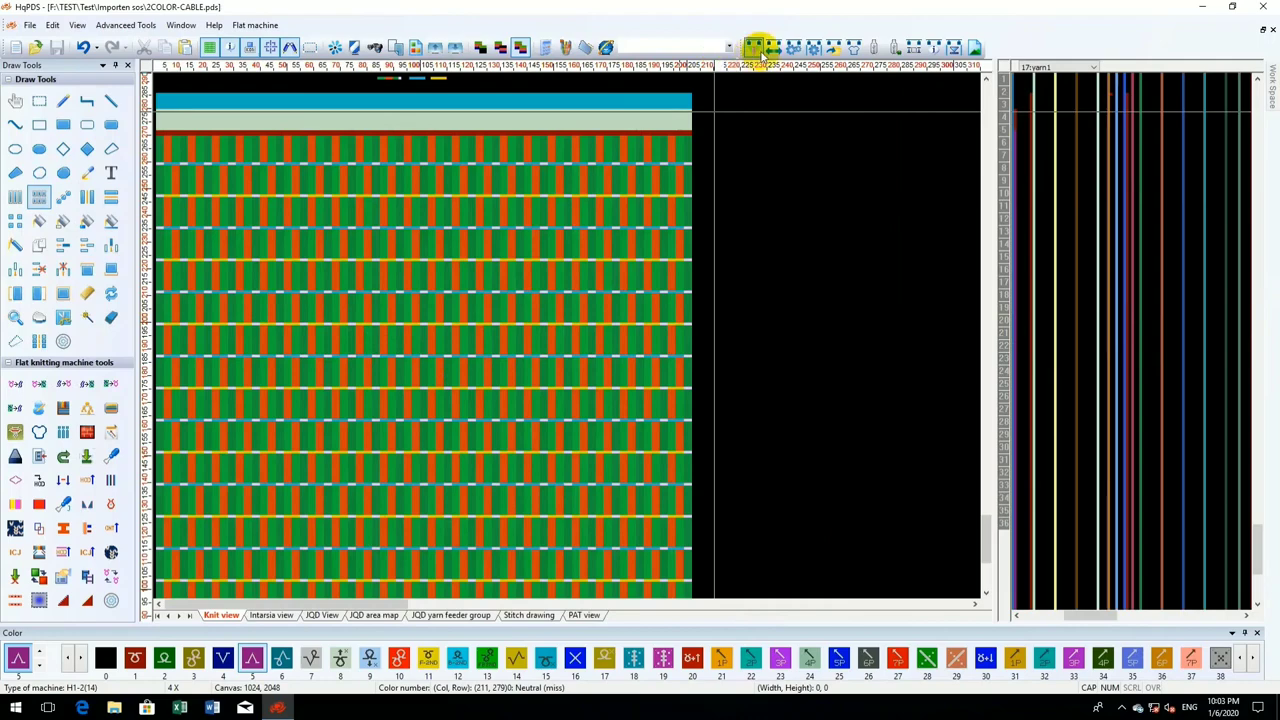
{"action": "left_click", "coordinate": [761, 54]}
{"action": "key", "text": "Return"}
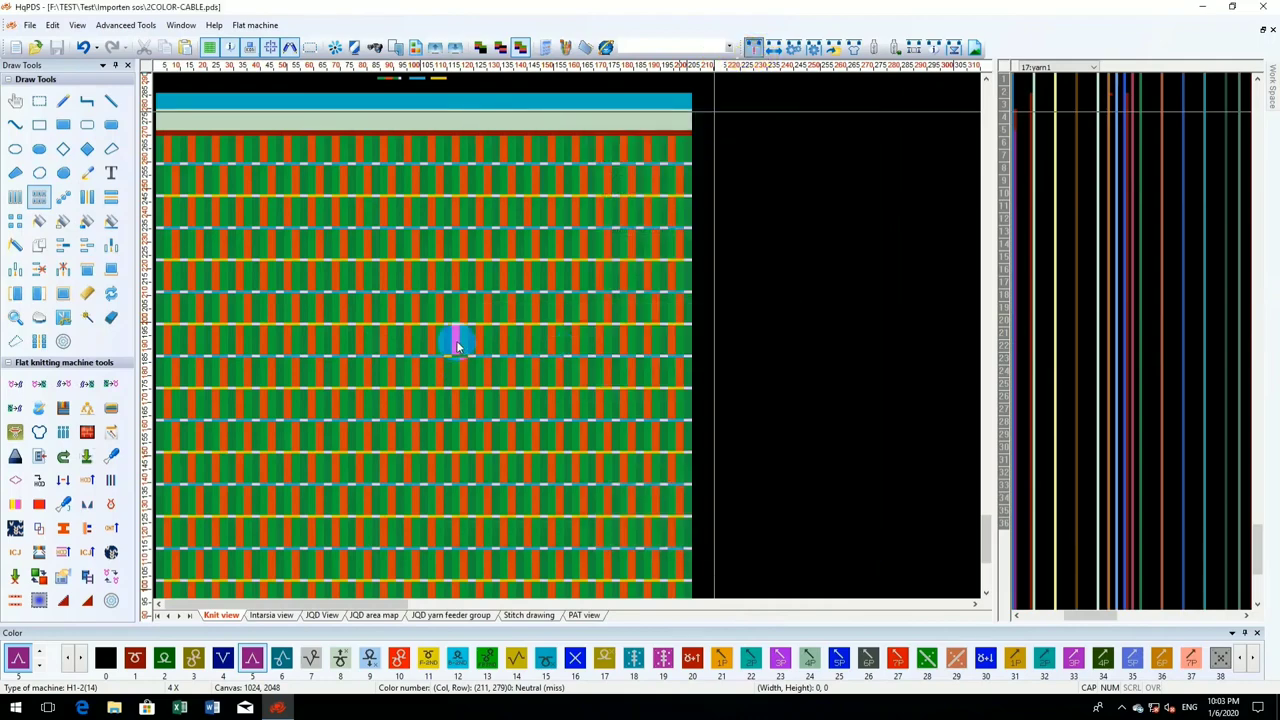
{"action": "key", "text": "Escape"}
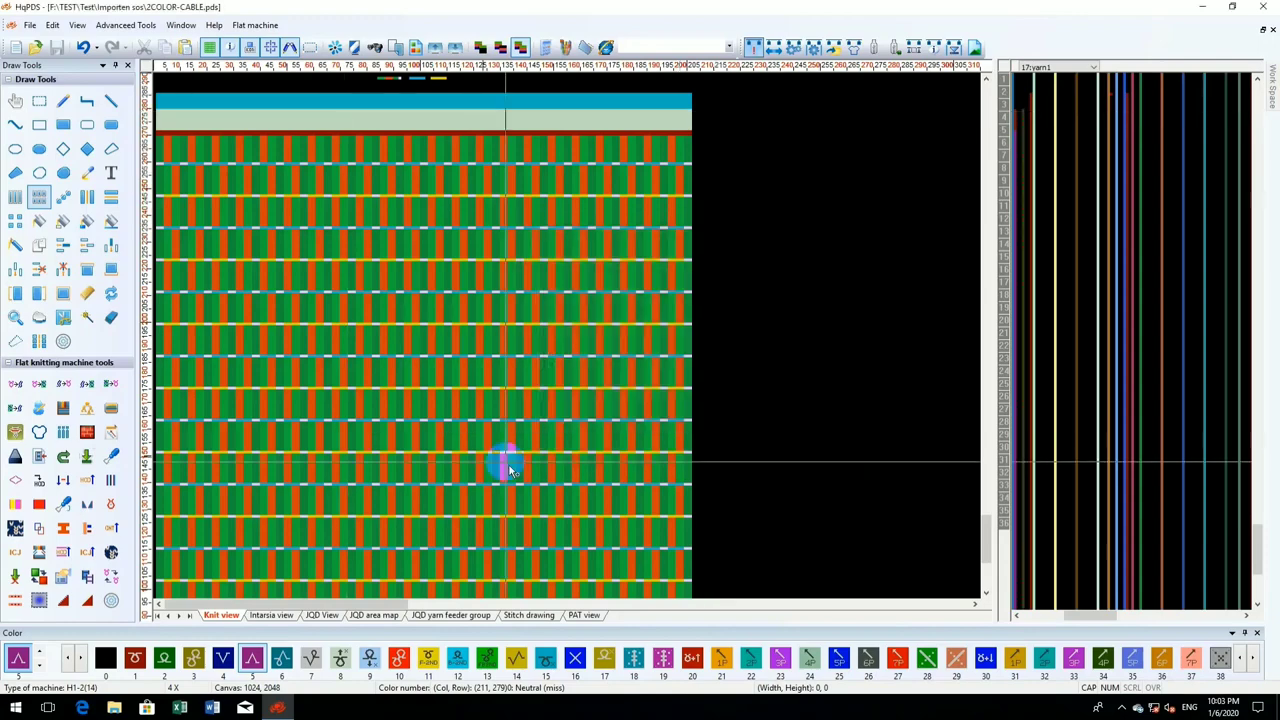
- Expand the custom modules into individual stitches to examine the cable crossings and yarn lines, and undo the expansion
{"action": "scroll", "coordinate": [227, 556], "scroll_direction": "down", "scroll_amount": 1}
{"action": "scroll", "coordinate": [252, 483], "scroll_direction": "up", "scroll_amount": 1}
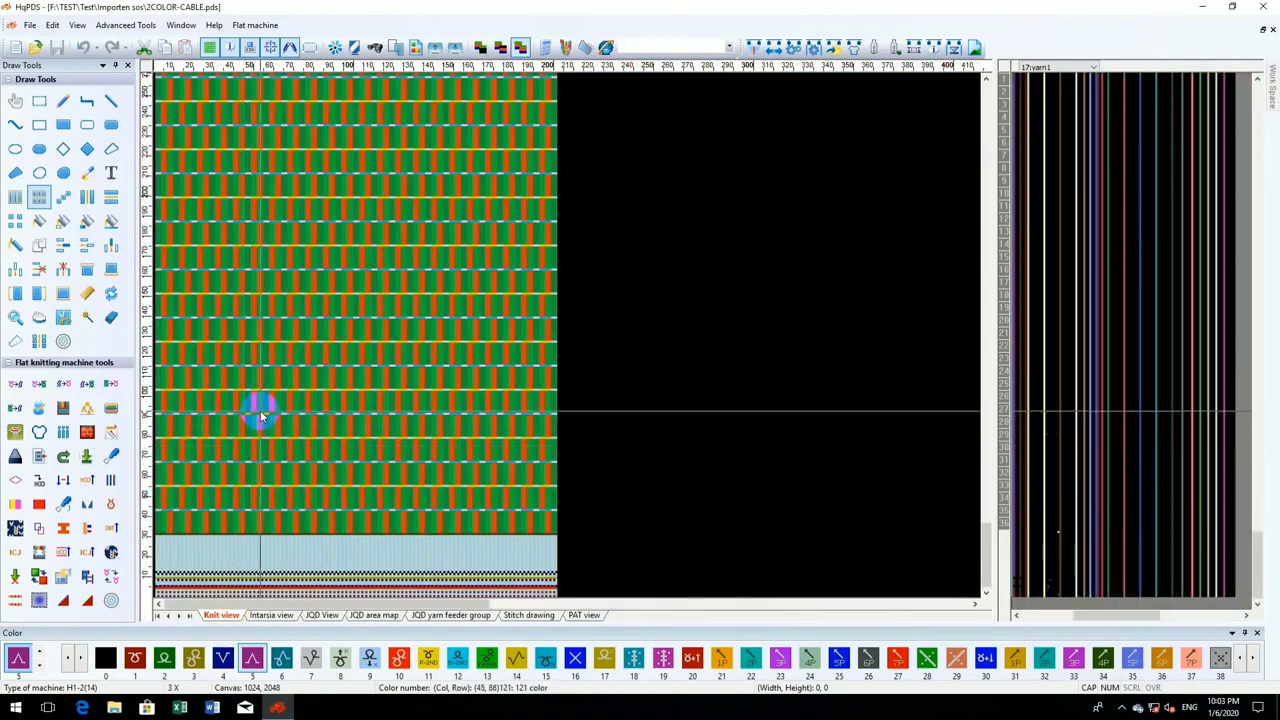
{"action": "left_click_drag", "start_coordinate": [350, 329], "coordinate": [349, 327]}
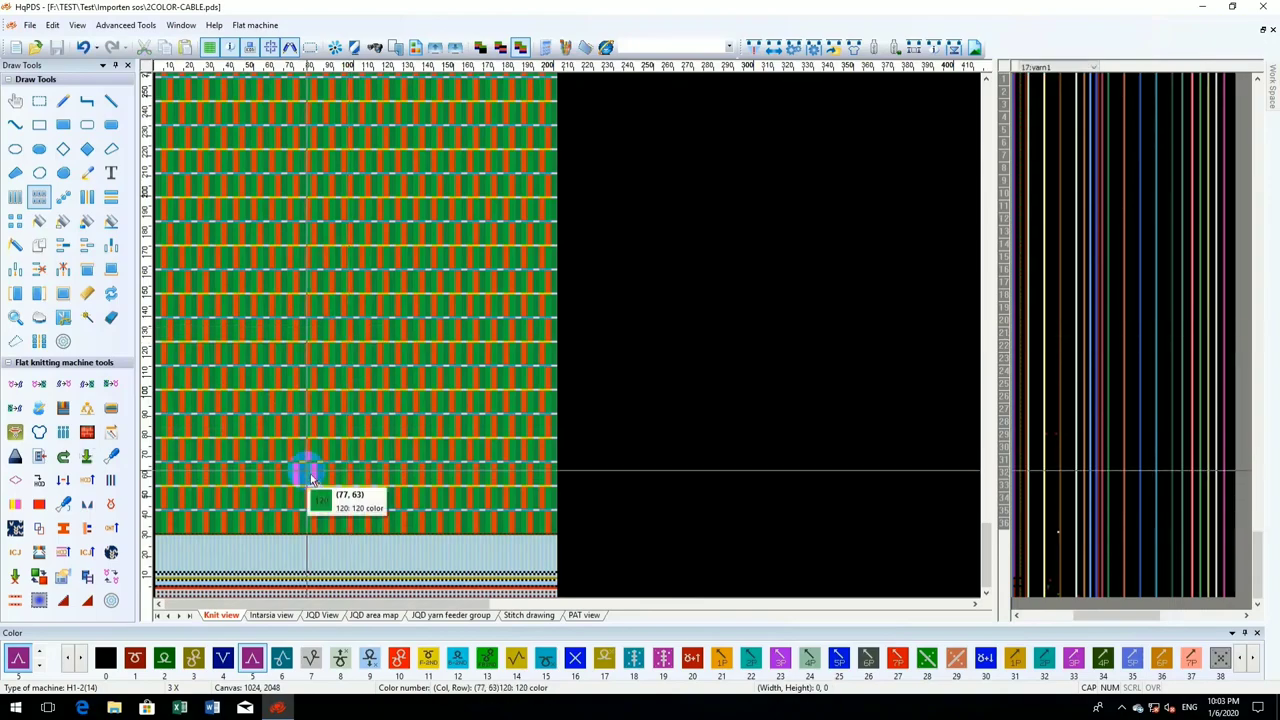
{"action": "scroll", "coordinate": [310, 470], "scroll_direction": "up", "scroll_amount": 5}
{"action": "scroll", "coordinate": [503, 343], "scroll_direction": "up", "scroll_amount": 4}
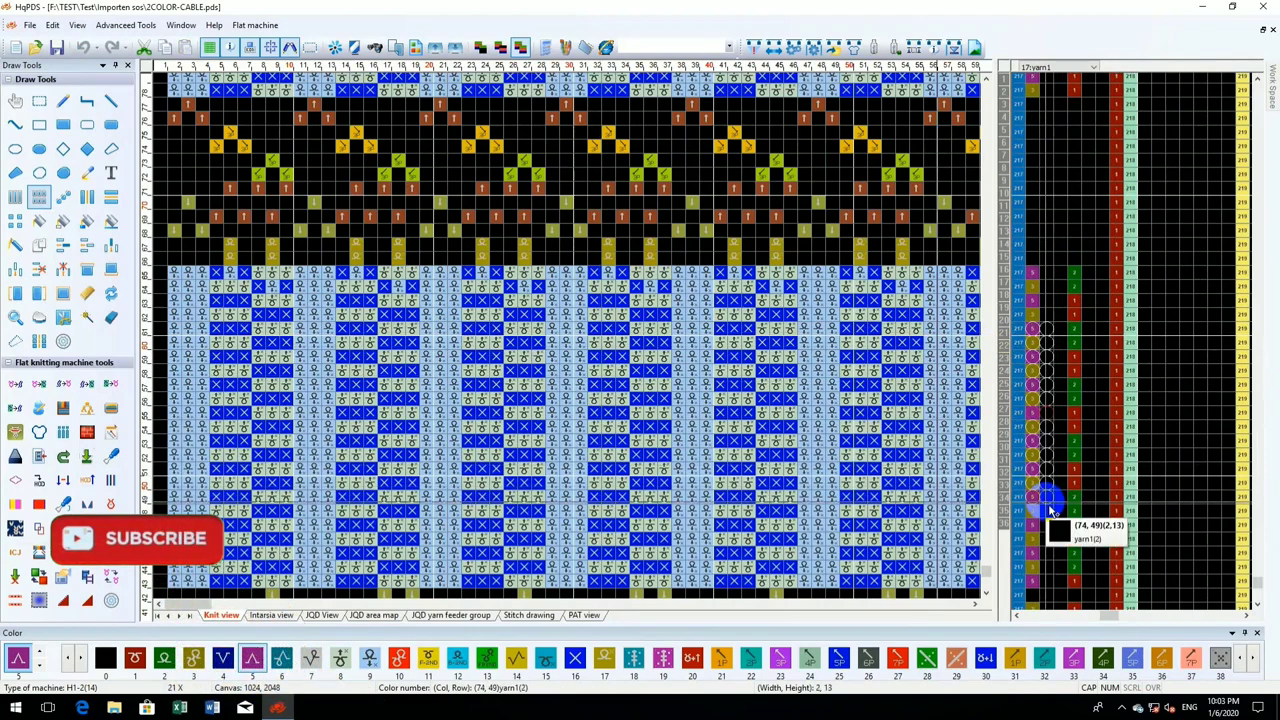
{"action": "scroll", "coordinate": [386, 340], "scroll_direction": "down", "scroll_amount": 1}
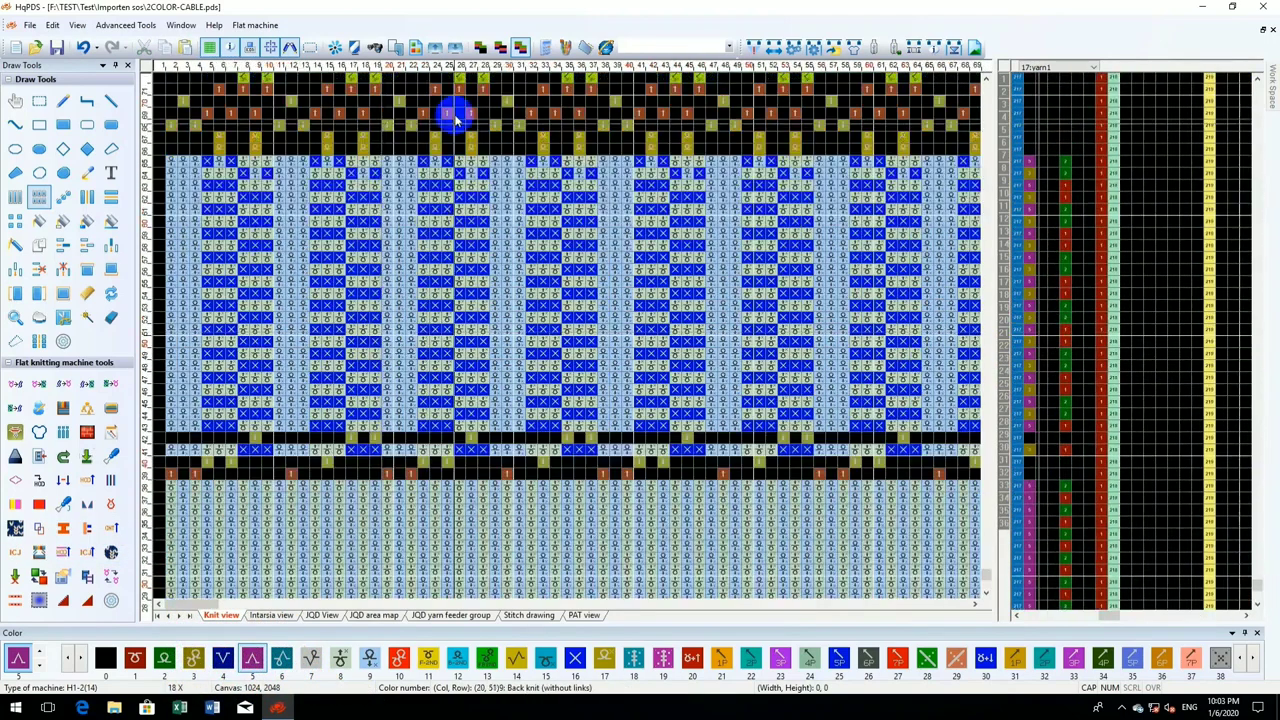
{"action": "scroll", "coordinate": [471, 148], "scroll_direction": "up", "scroll_amount": 1}
{"action": "left_click", "coordinate": [353, 338]}
{"action": "left_click_drag", "start_coordinate": [353, 338], "coordinate": [641, 198]}
{"action": "scroll", "coordinate": [555, 199], "scroll_direction": "down", "scroll_amount": 1}
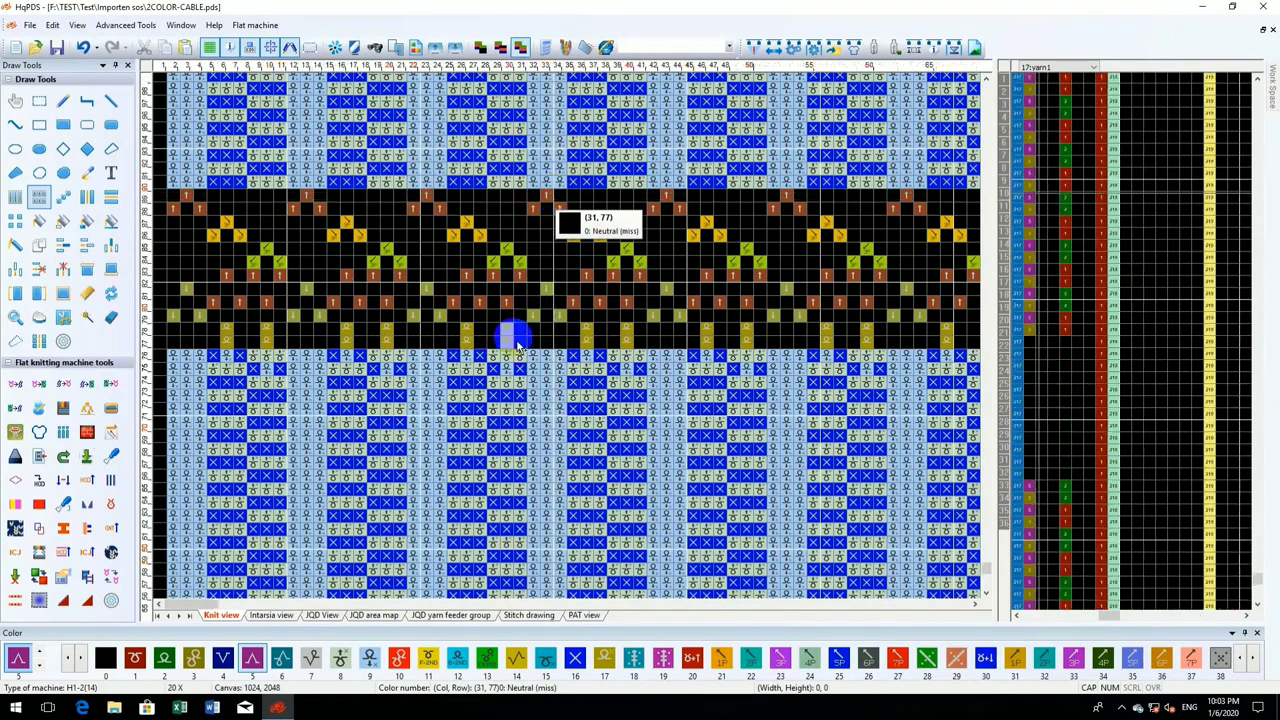
{"action": "scroll", "coordinate": [517, 345], "scroll_direction": "down", "scroll_amount": 10}
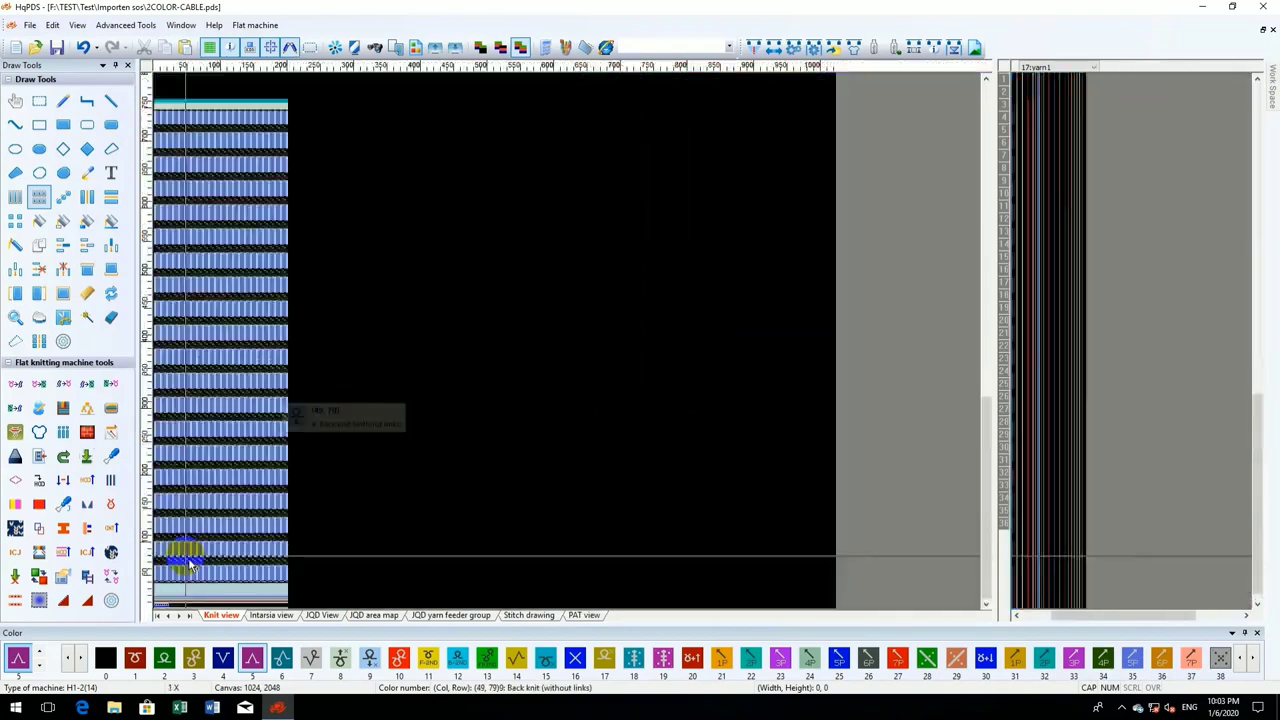
{"action": "left_click", "coordinate": [86, 48]}
{"action": "scroll", "coordinate": [165, 550], "scroll_direction": "up", "scroll_amount": 1}
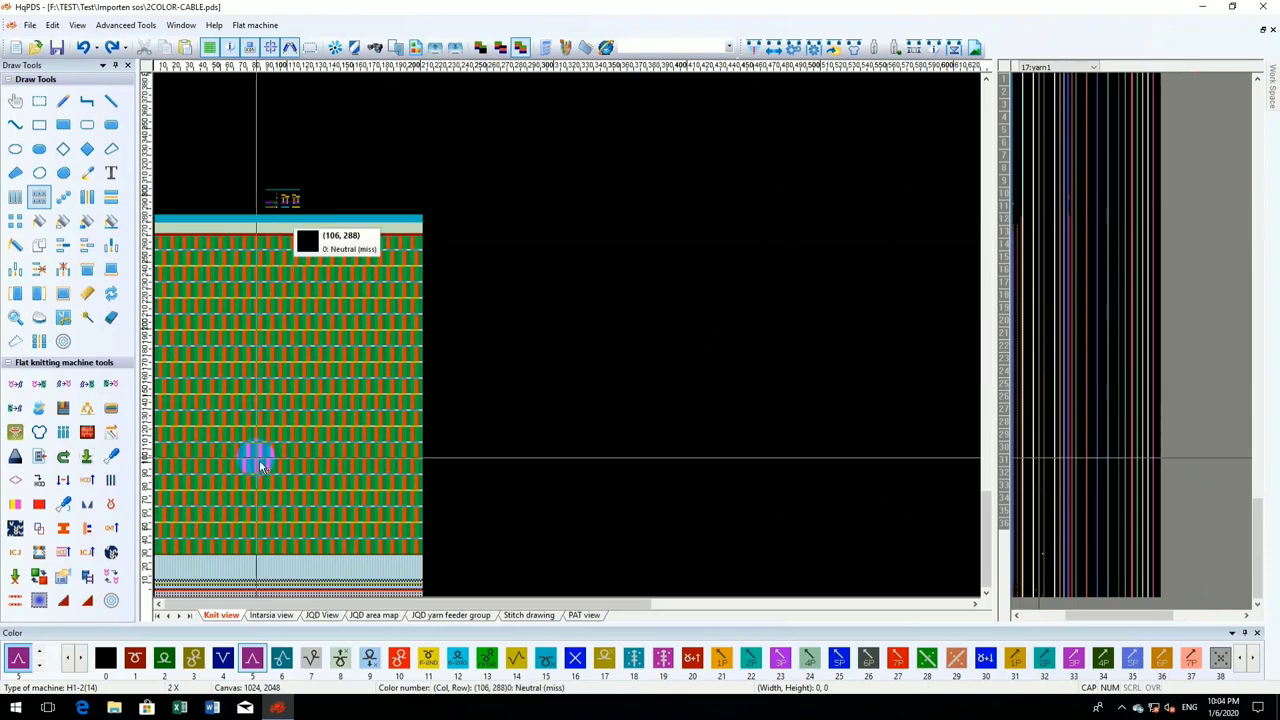
- Compile the pattern again with its modules unexpanded and dismiss the compiling information
{"action": "left_click", "coordinate": [752, 46]}
{"action": "left_click", "coordinate": [284, 487]}
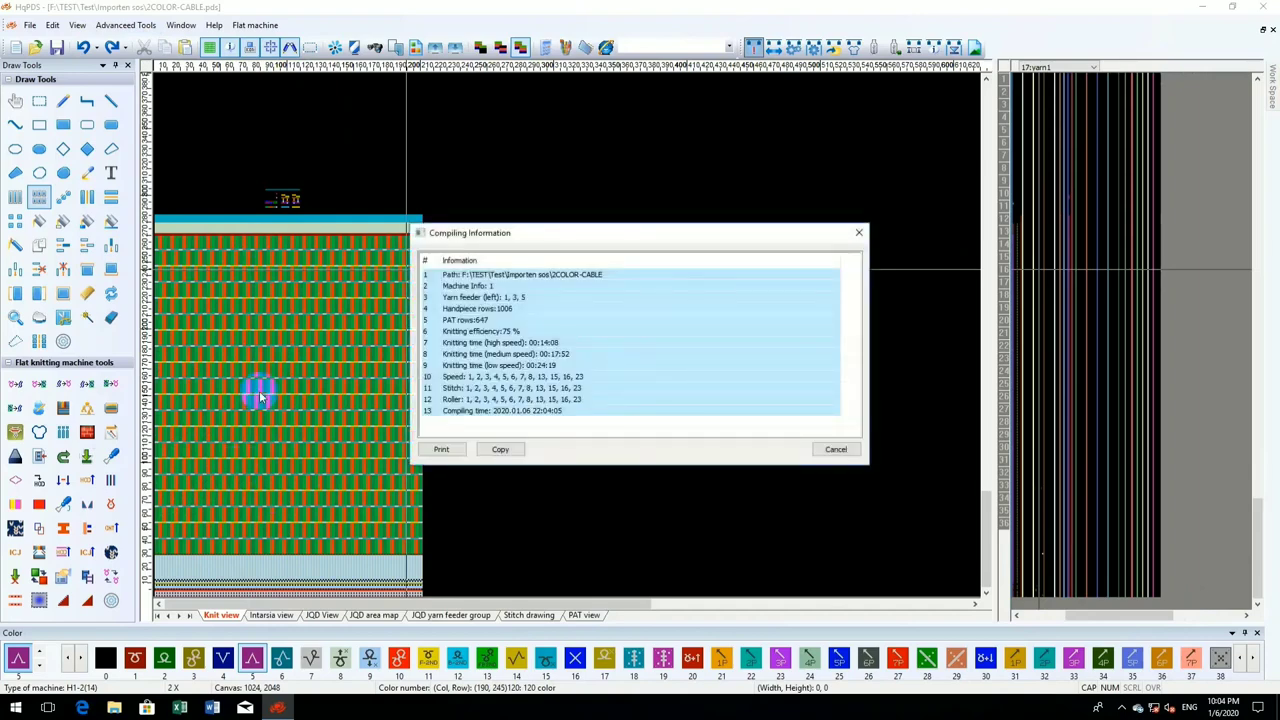
{"action": "key", "text": "Escape"}
- Run the 3D knitting simulation with the reset yarn colors for feeders 1, 3 and 5, and enlarge its window
{"action": "left_click", "coordinate": [15, 528]}
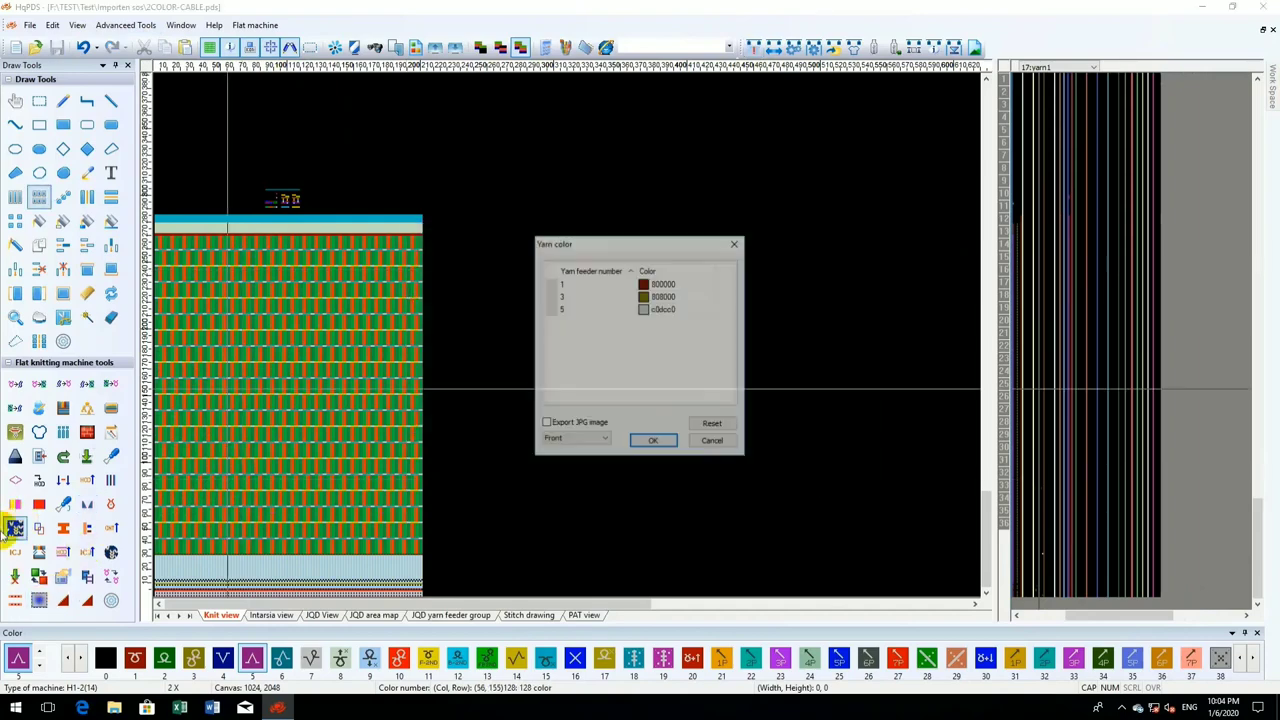
{"action": "left_click", "coordinate": [712, 423]}
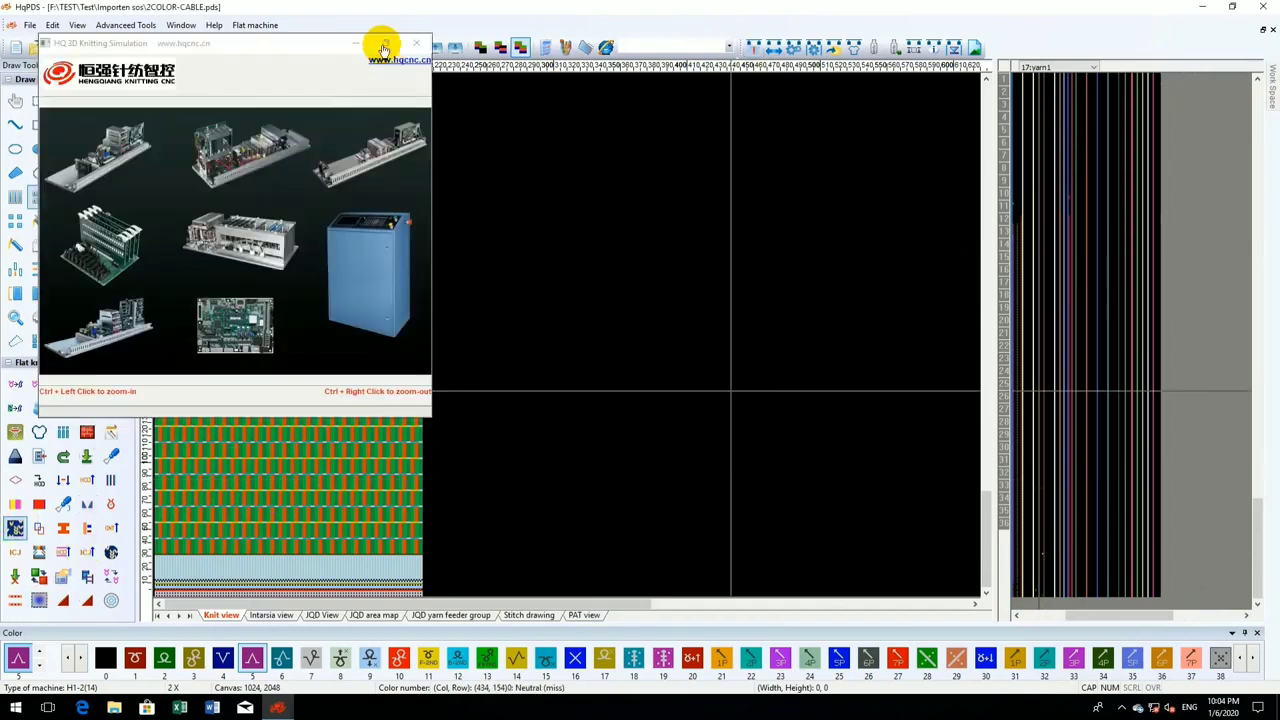
{"action": "left_click_drag", "start_coordinate": [312, 50], "coordinate": [357, 1]}
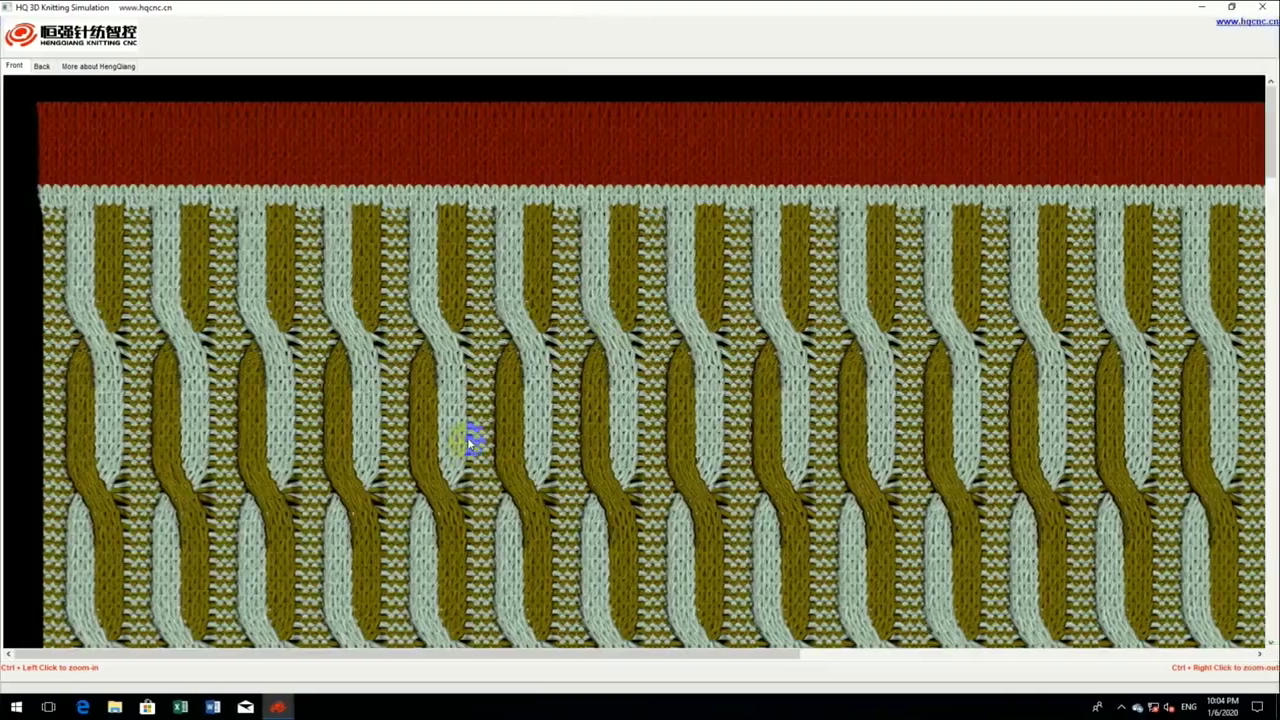
- Examine the front of the simulated two-color cable fabric along its full length and close the simulation
{"action": "scroll", "coordinate": [467, 441], "scroll_direction": "down", "scroll_amount": 3}
{"action": "right_click", "coordinate": [467, 442], "text": "ctrl"}
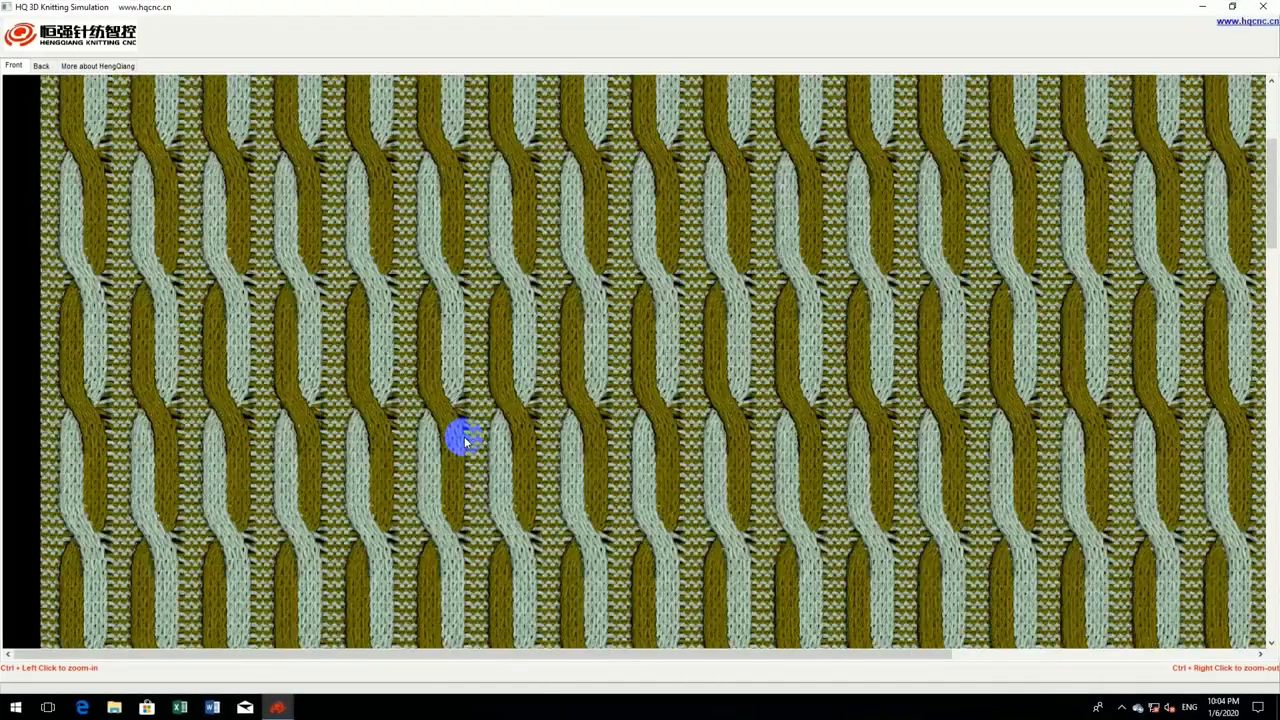
{"action": "scroll", "coordinate": [465, 442], "scroll_direction": "down", "scroll_amount": 10}
{"action": "scroll", "coordinate": [467, 441], "scroll_direction": "down", "scroll_amount": 5}
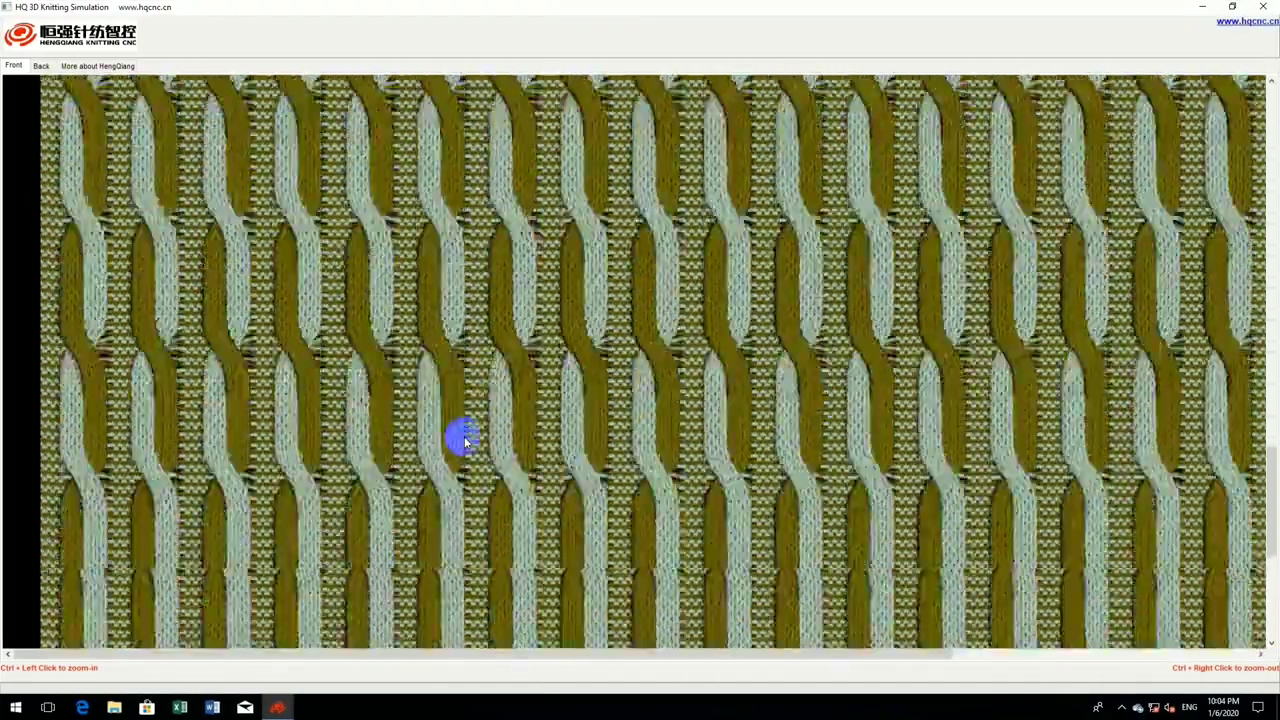
{"action": "scroll", "coordinate": [485, 442], "scroll_direction": "up", "scroll_amount": 5}
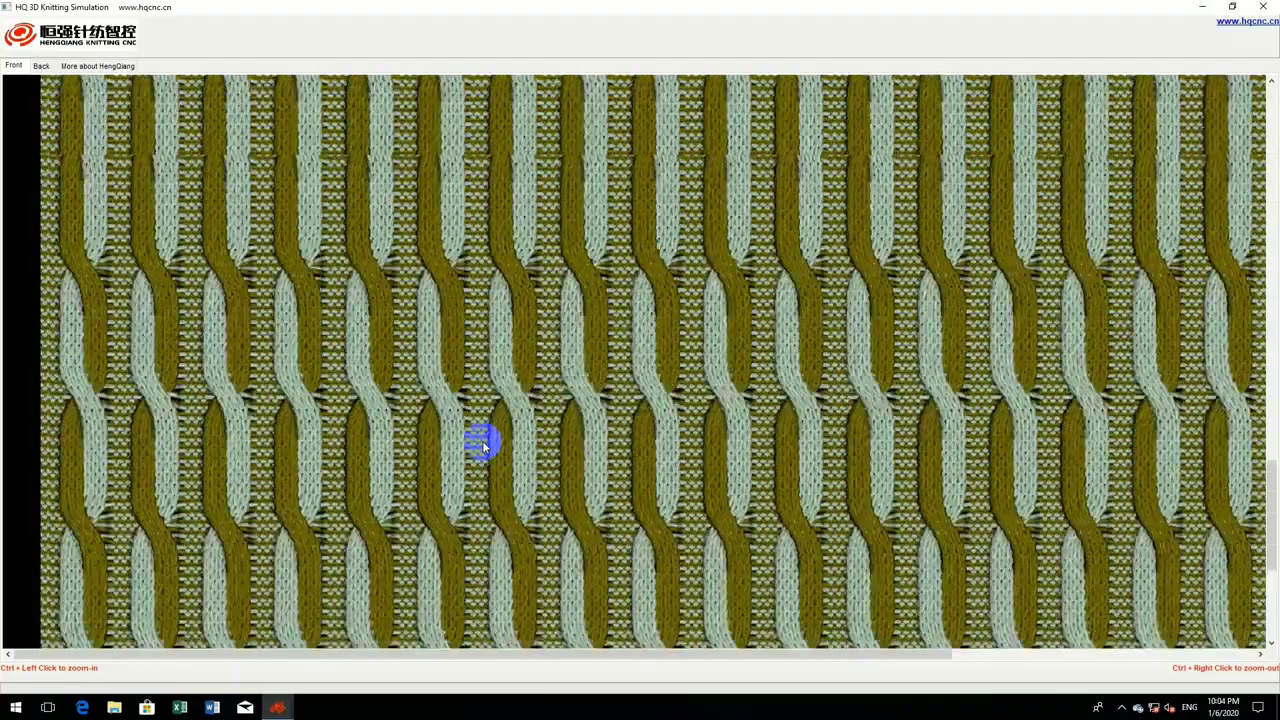
{"action": "scroll", "coordinate": [482, 446], "scroll_direction": "up", "scroll_amount": 8}
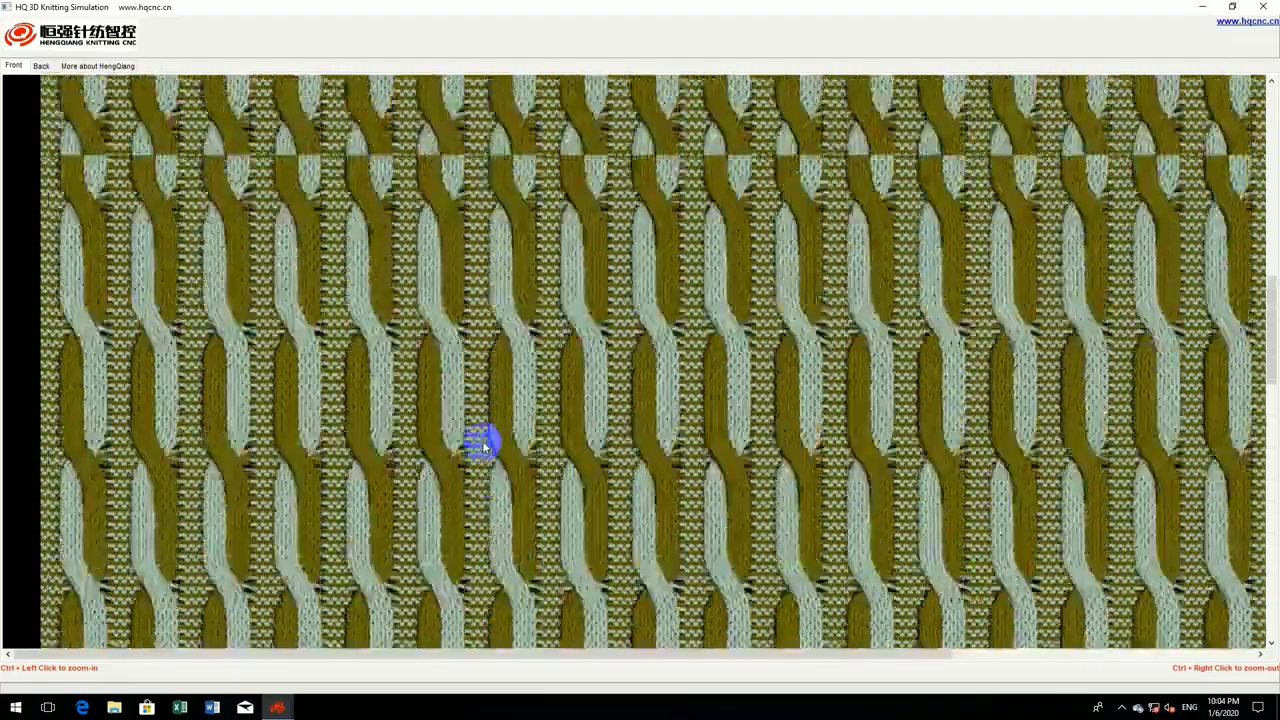
{"action": "scroll", "coordinate": [482, 442], "scroll_direction": "up", "scroll_amount": 4}
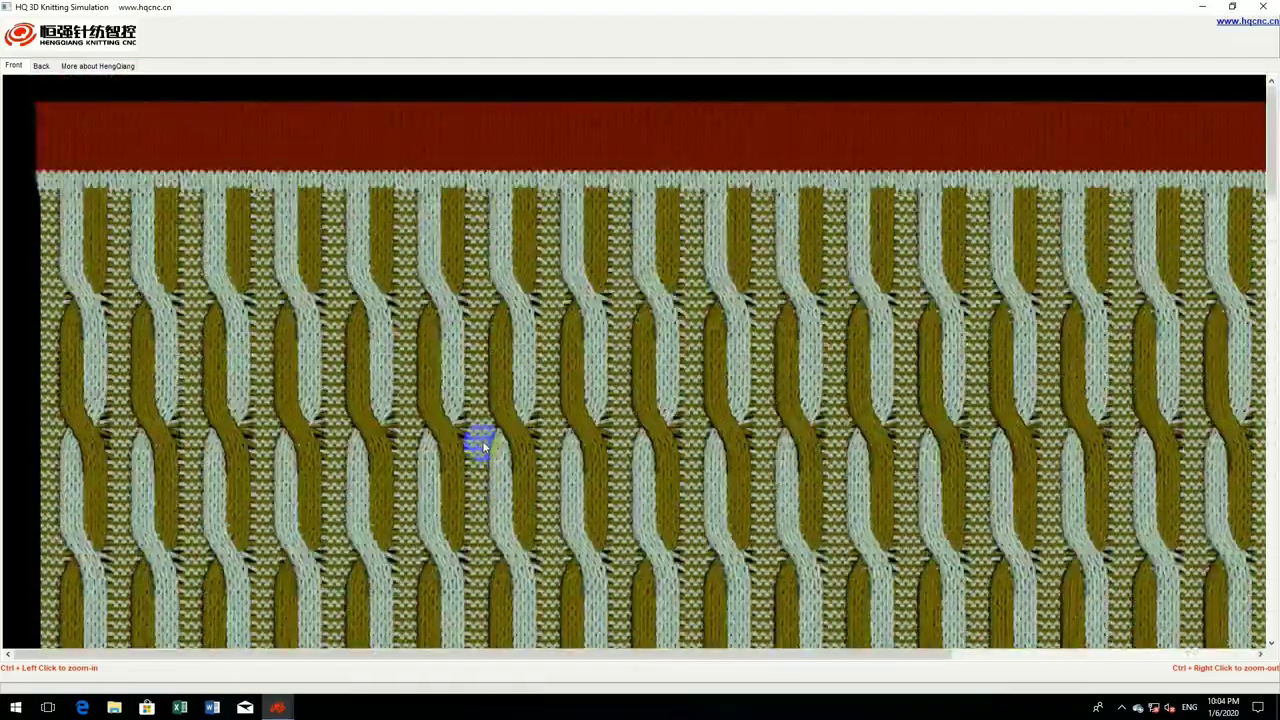
{"action": "mouse_move", "coordinate": [1168, 519]}
{"action": "left_mouse_down"}
{"action": "mouse_move", "coordinate": [810, 427]}
{"action": "mouse_move", "coordinate": [371, 271]}
{"action": "mouse_move", "coordinate": [280, 320]}
{"action": "mouse_move", "coordinate": [277, 157]}
{"action": "mouse_move", "coordinate": [716, 64]}
{"action": "mouse_move", "coordinate": [366, 323]}
{"action": "mouse_move", "coordinate": [486, 337]}
{"action": "mouse_move", "coordinate": [600, 249]}
{"action": "mouse_move", "coordinate": [466, 331]}
{"action": "mouse_move", "coordinate": [474, 371]}
{"action": "mouse_move", "coordinate": [594, 194]}
{"action": "mouse_move", "coordinate": [434, 346]}
{"action": "mouse_move", "coordinate": [447, 350]}
{"action": "left_mouse_up"}
{"action": "left_click_drag", "start_coordinate": [793, 333], "coordinate": [720, 318]}
{"action": "left_click", "coordinate": [1266, 8]}
{"action": "left_click", "coordinate": [366, 403]}
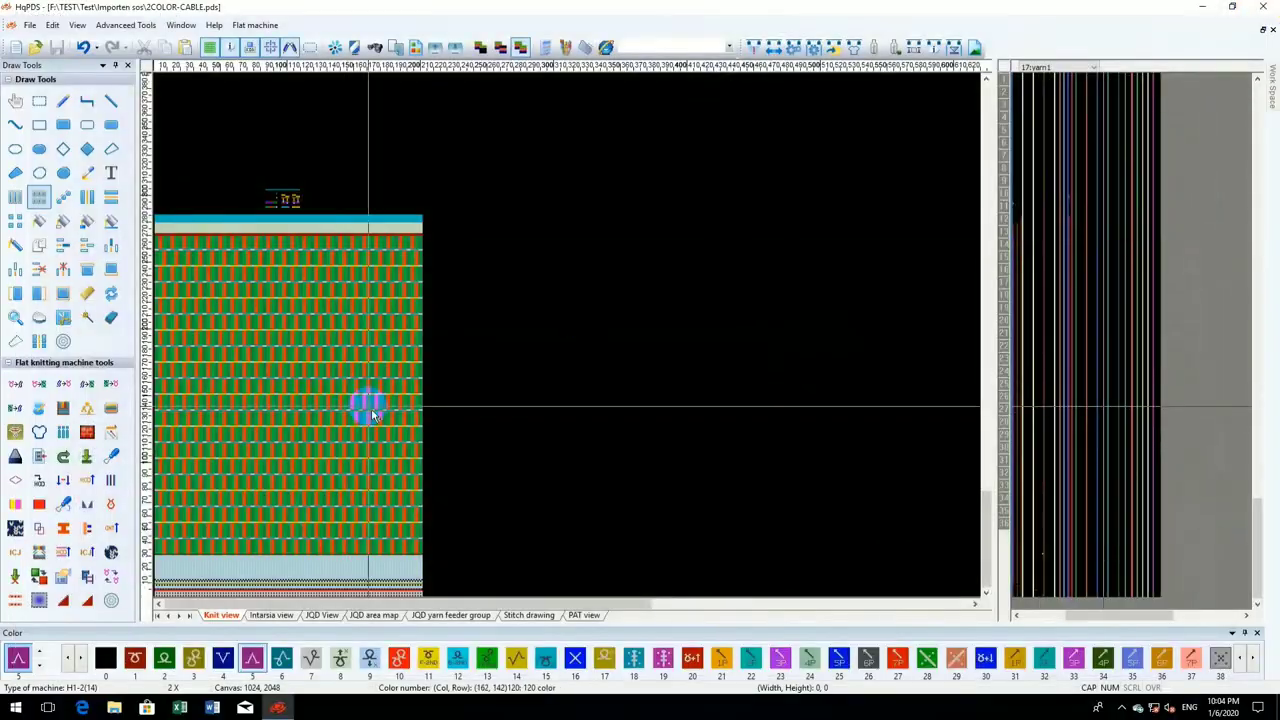
{"action": "left_click", "coordinate": [185, 518]}
{"action": "left_click", "coordinate": [206, 423]}
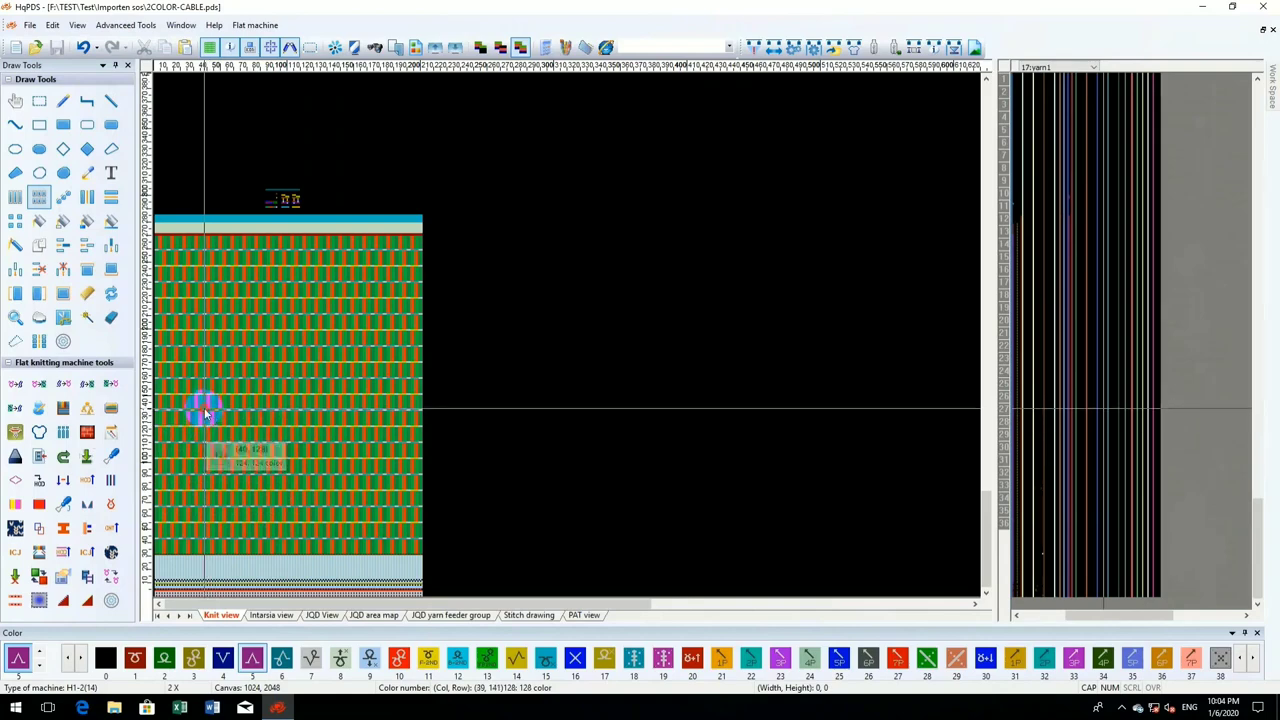
- Open text entry for the knit view and select the PATTI-CABLE text for replacement
{"action": "left_click", "coordinate": [331, 280]}
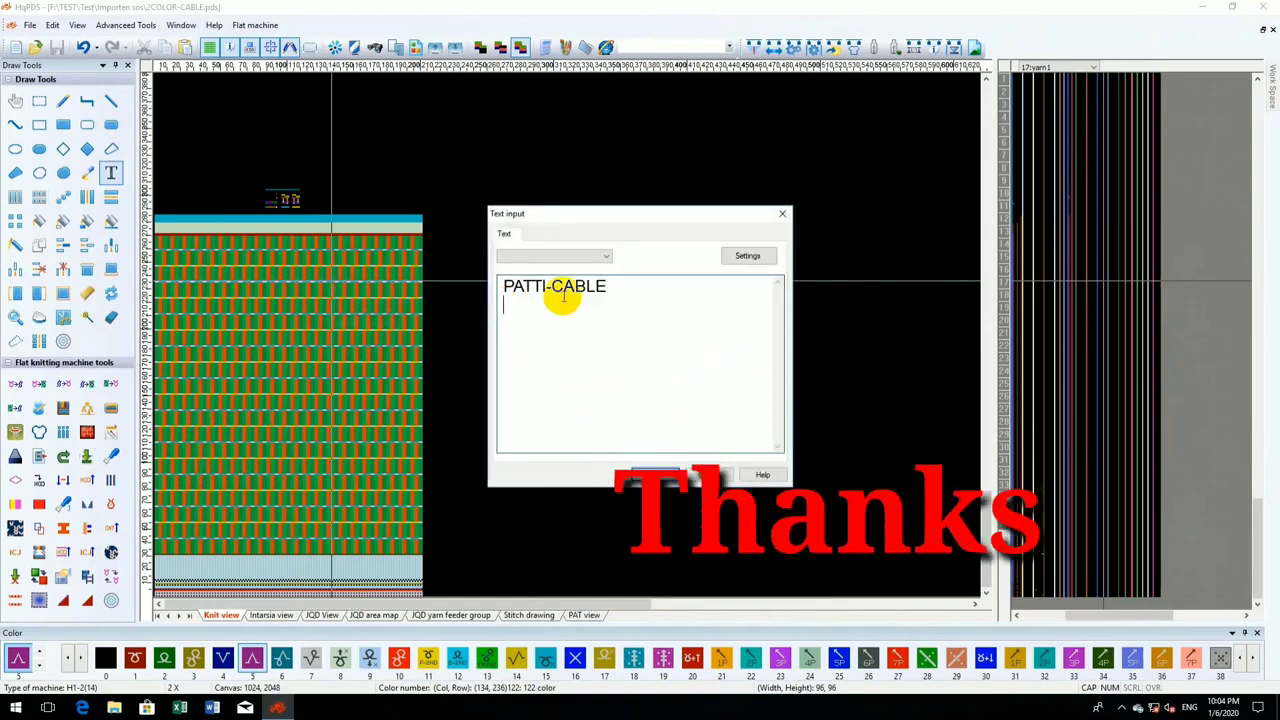
{"action": "left_click_drag", "start_coordinate": [607, 287], "coordinate": [507, 286]}
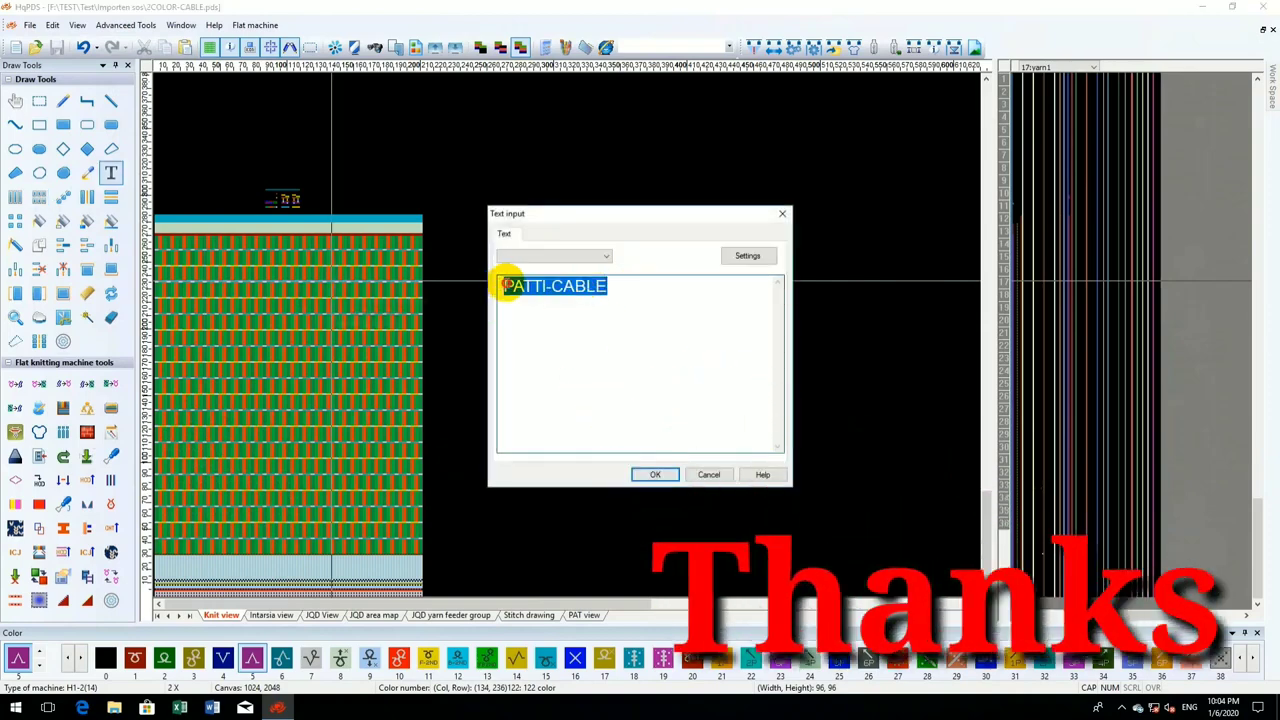